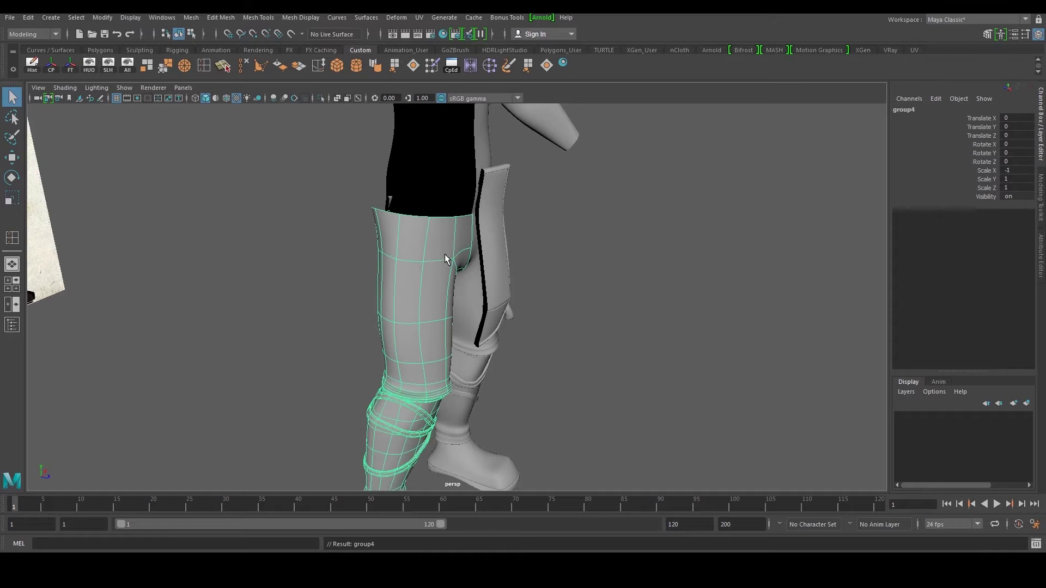
Remove the mirrored leg copy and switch the remaining half-body meshes to unsmoothed display.
{"action": "left_click", "coordinate": [451, 255]}
{"action": "left_click_drag", "start_coordinate": [545, 232], "coordinate": [456, 155], "text": "alt"}
{"action": "right_click_drag", "start_coordinate": [456, 156], "coordinate": [411, 158], "text": "alt"}
{"action": "middle_click_drag", "start_coordinate": [411, 158], "coordinate": [408, 211], "text": "alt"}
{"action": "left_click_drag", "start_coordinate": [407, 211], "coordinate": [539, 412]}
{"action": "key", "text": "1"}
{"action": "left_click", "coordinate": [640, 320]}
{"action": "scroll", "coordinate": [634, 317], "scroll_direction": "up", "scroll_amount": 3}
In the front view, flatten the half torso's centre-line vertices along X and snap them onto the centre grid line.
{"action": "left_click", "coordinate": [460, 235]}
{"action": "left_click_drag", "start_coordinate": [470, 235], "coordinate": [446, 236], "text": "alt"}
{"action": "key", "text": "w"}
{"action": "scroll", "coordinate": [444, 238], "scroll_direction": "up", "scroll_amount": 4}
{"action": "key", "text": "space"}
{"action": "key", "text": "space"}
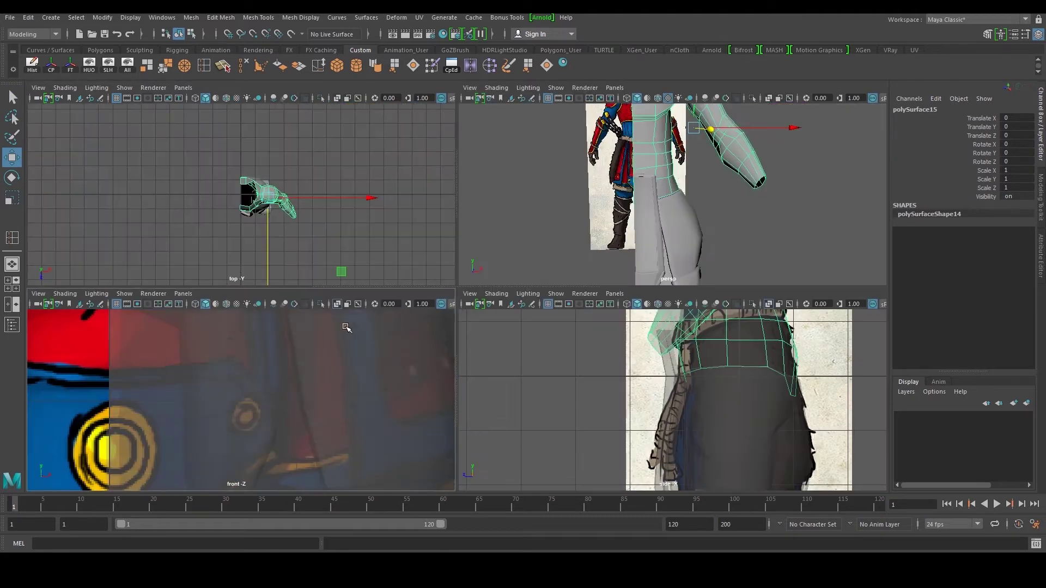
{"action": "scroll", "coordinate": [405, 284], "scroll_direction": "down", "scroll_amount": 10}
{"action": "middle_click_drag", "start_coordinate": [461, 124], "coordinate": [461, 308], "text": "alt"}
{"action": "right_click_drag", "start_coordinate": [455, 280], "coordinate": [406, 267]}
{"action": "scroll", "coordinate": [406, 261], "scroll_direction": "up", "scroll_amount": 1}
{"action": "middle_click_drag", "start_coordinate": [406, 245], "coordinate": [403, 185], "text": "alt"}
{"action": "left_click_drag", "start_coordinate": [380, 177], "coordinate": [434, 423]}
{"action": "scroll", "coordinate": [439, 363], "scroll_direction": "up", "scroll_amount": 4}
{"action": "scroll", "coordinate": [438, 369], "scroll_direction": "up", "scroll_amount": 4}
{"action": "key", "text": "r"}
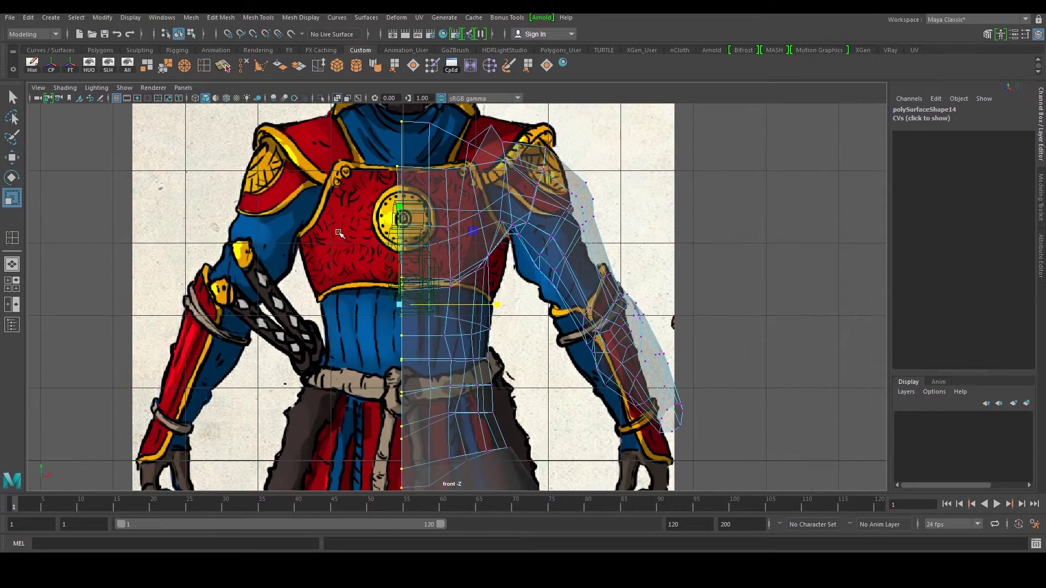
{"action": "left_click_drag", "start_coordinate": [501, 305], "coordinate": [405, 316]}
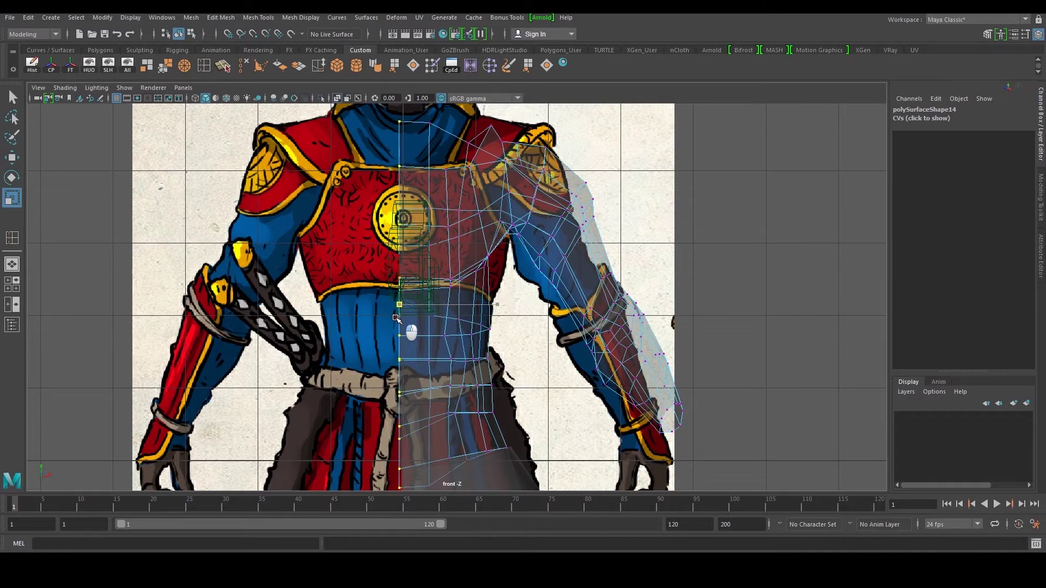
{"action": "key", "text": "w"}
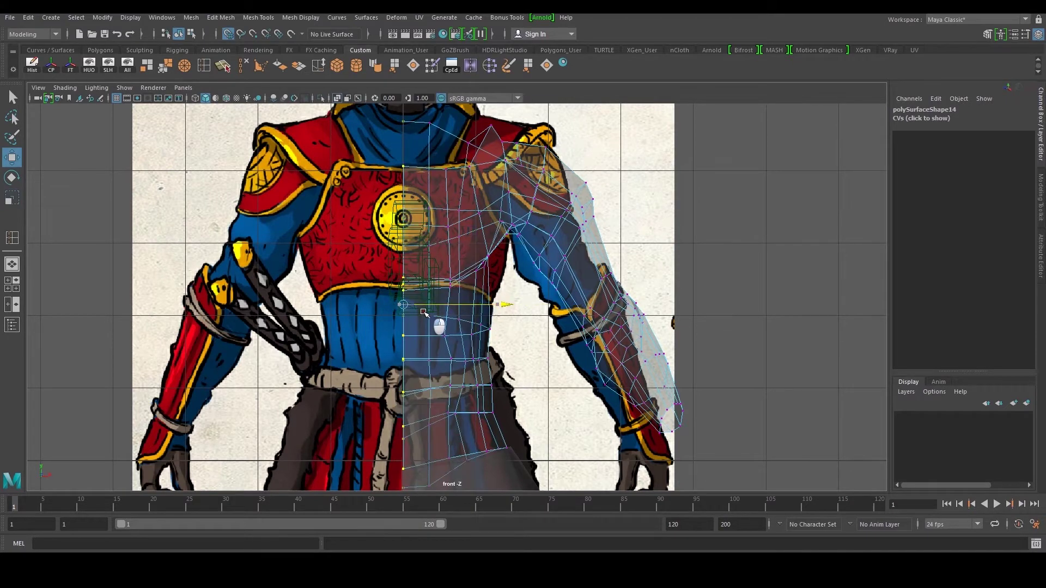
Return the half torso to object mode in the perspective view and mirror it across the world X axis.
{"action": "key", "text": "space"}
{"action": "key", "text": "space"}
{"action": "right_click_drag", "start_coordinate": [479, 205], "coordinate": [526, 183]}
{"action": "left_click", "coordinate": [192, 17]}
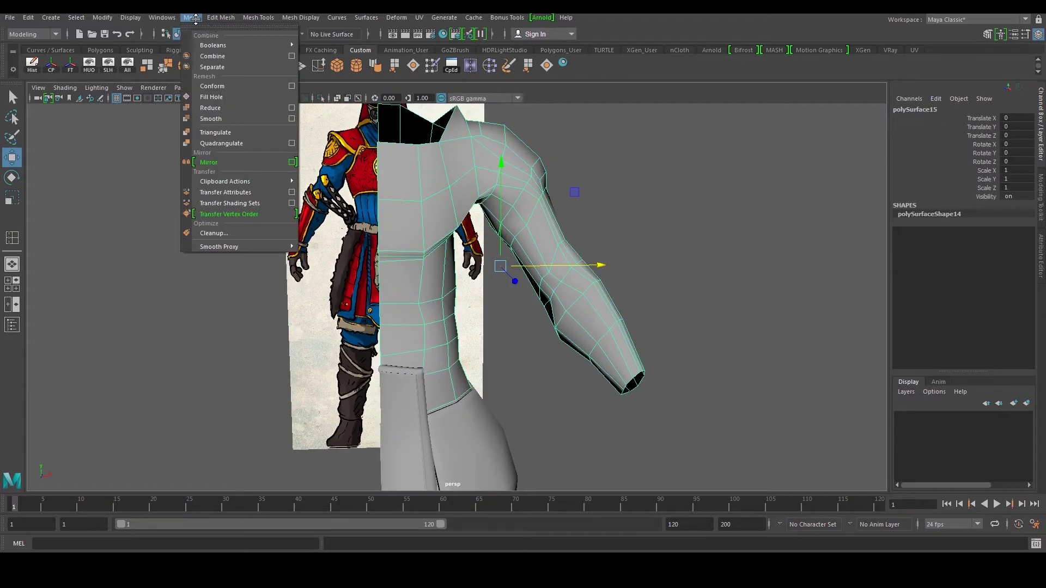
{"action": "left_click", "coordinate": [213, 162]}
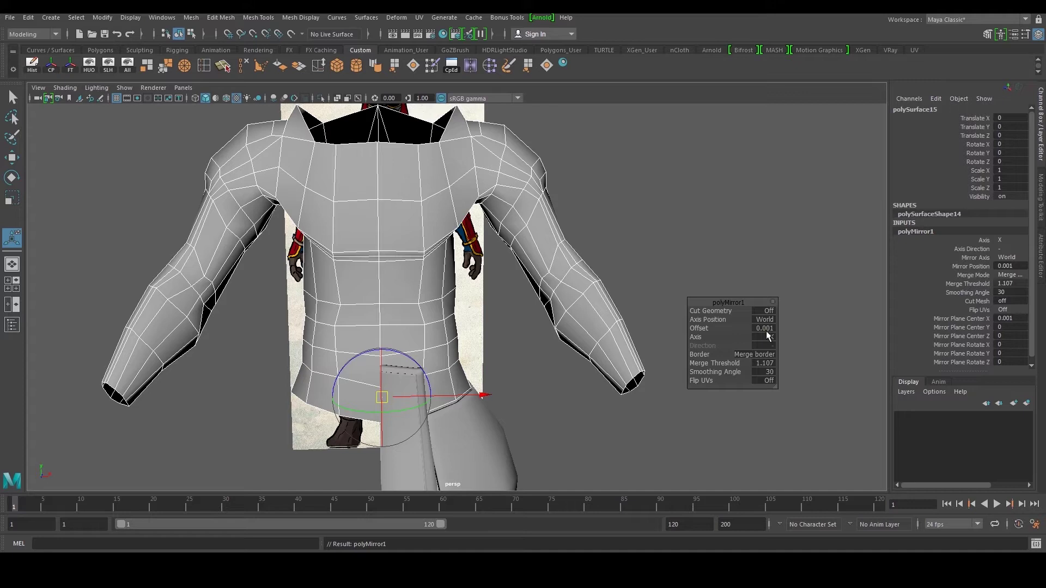
Lower the torso mirror's merge threshold to 0.207 so only the centre-seam vertices merge.
{"action": "left_click_drag", "start_coordinate": [368, 171], "coordinate": [567, 194], "text": "alt"}
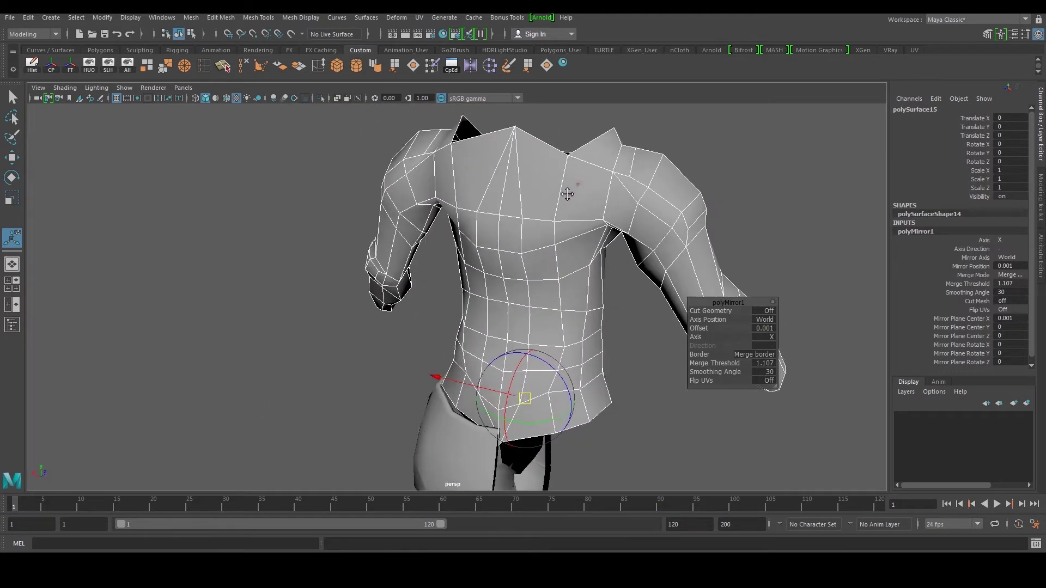
{"action": "middle_click_drag", "start_coordinate": [568, 194], "coordinate": [485, 273], "text": "alt"}
{"action": "scroll", "coordinate": [449, 265], "scroll_direction": "up", "scroll_amount": 2}
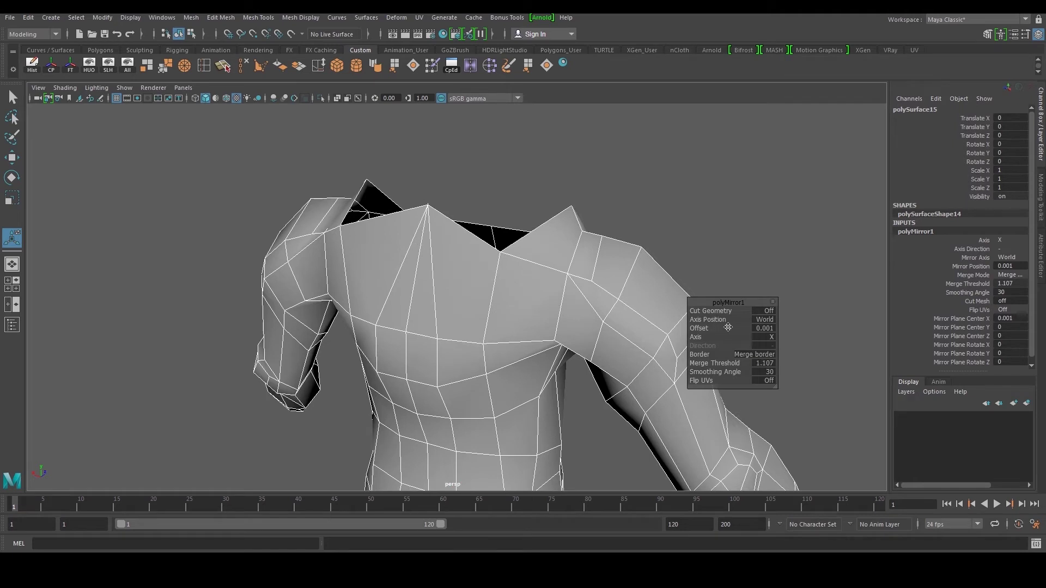
{"action": "left_click_drag", "start_coordinate": [759, 361], "coordinate": [757, 363]}
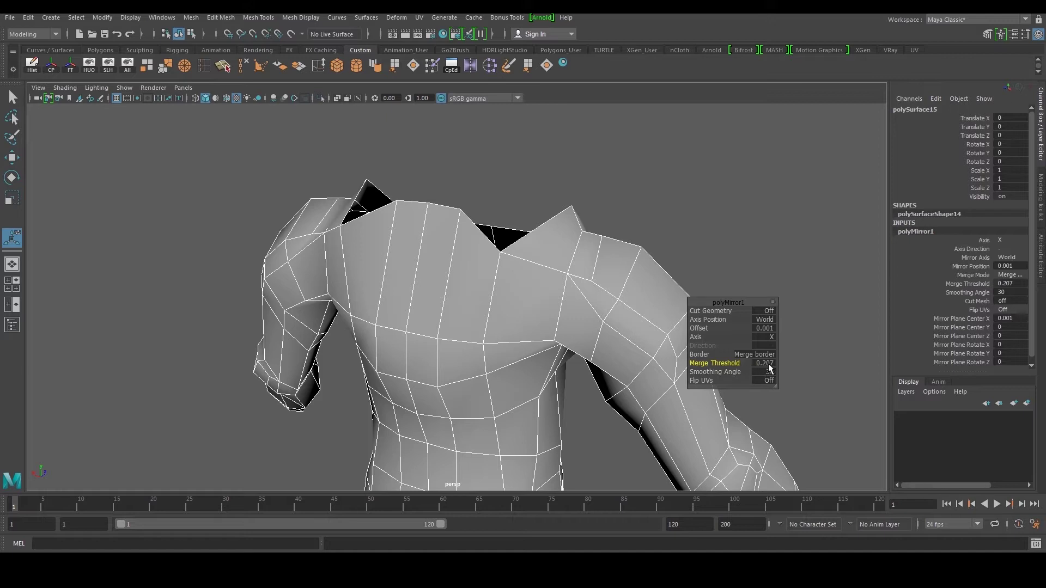
{"action": "left_click_drag", "start_coordinate": [493, 226], "coordinate": [303, 233], "text": "alt"}
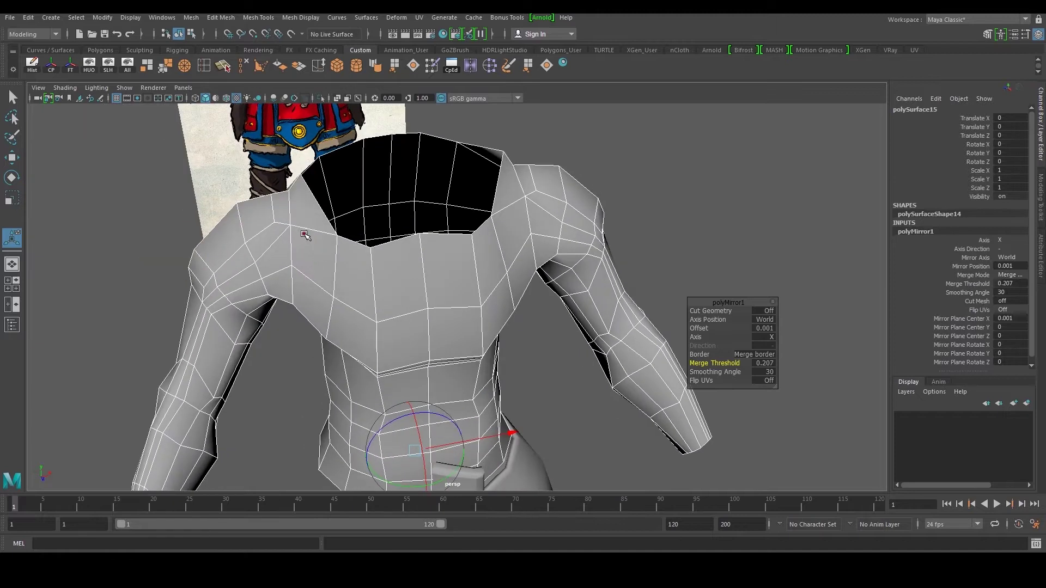
{"action": "right_click_drag", "start_coordinate": [303, 234], "coordinate": [472, 293], "text": "alt"}
{"action": "left_click_drag", "start_coordinate": [472, 293], "coordinate": [481, 241], "text": "alt"}
{"action": "left_click", "coordinate": [567, 214]}
{"action": "left_click", "coordinate": [473, 303]}
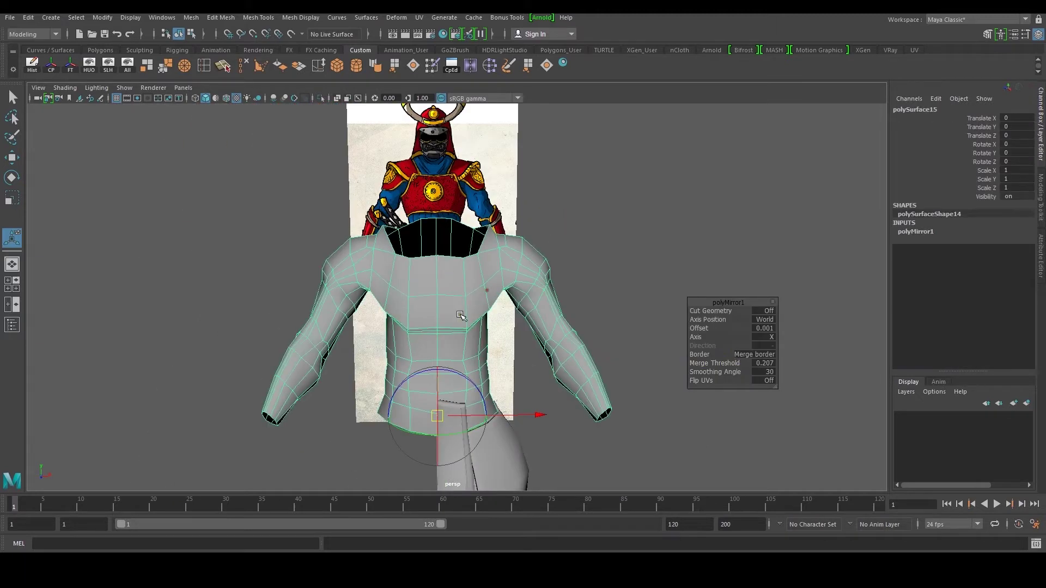
{"action": "key", "text": "space"}
{"action": "key", "text": "space"}
{"action": "key", "text": "space"}
{"action": "key", "text": "space"}
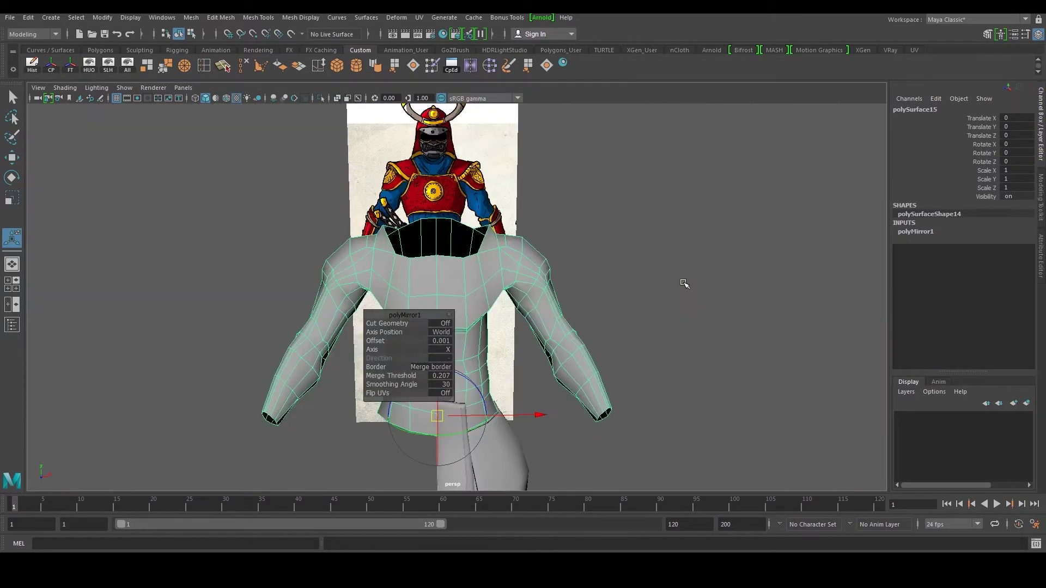
{"action": "left_click", "coordinate": [655, 336]}
In the front view, snap the half skirt's centre-edge vertices onto the centre grid line.
{"action": "middle_click_drag", "start_coordinate": [462, 441], "coordinate": [460, 293], "text": "alt"}
{"action": "scroll", "coordinate": [460, 294], "scroll_direction": "up", "scroll_amount": 2}
{"action": "left_click", "coordinate": [496, 331]}
{"action": "scroll", "coordinate": [556, 318], "scroll_direction": "down", "scroll_amount": 4}
{"action": "left_click_drag", "start_coordinate": [559, 317], "coordinate": [526, 320], "text": "alt"}
{"action": "key", "text": "space"}
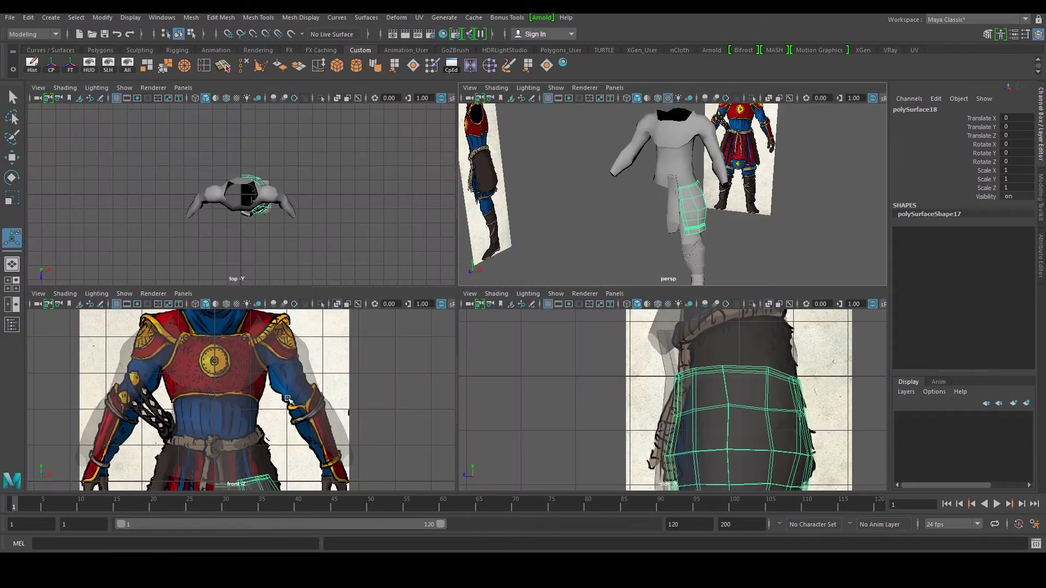
{"action": "key", "text": "space"}
{"action": "middle_click_drag", "start_coordinate": [370, 452], "coordinate": [345, 229], "text": "alt"}
{"action": "right_click_drag", "start_coordinate": [468, 264], "coordinate": [425, 263]}
{"action": "left_click_drag", "start_coordinate": [298, 210], "coordinate": [394, 485]}
{"action": "key", "text": "w"}
{"action": "key", "text": "r"}
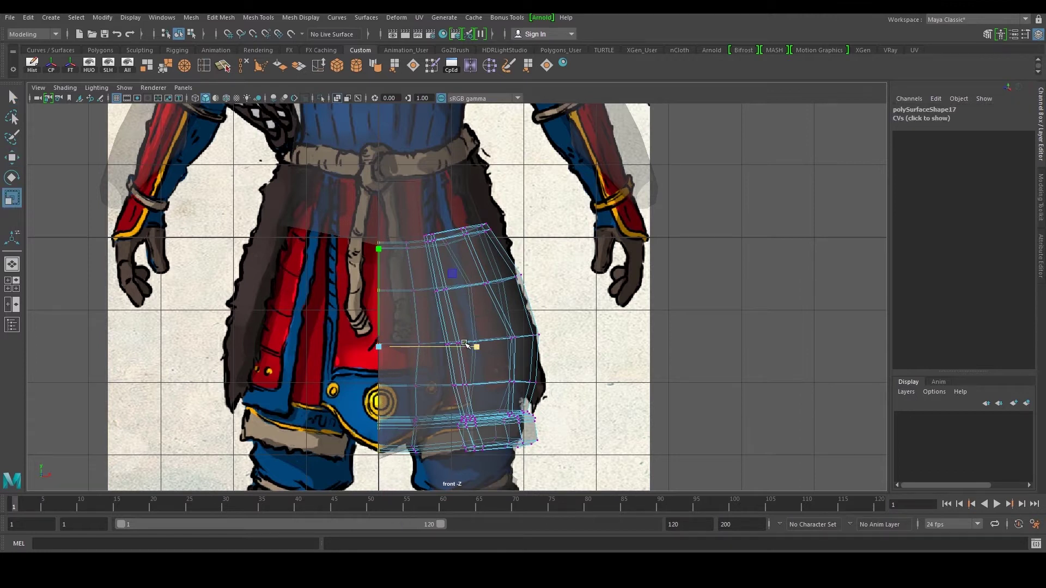
{"action": "key", "text": "w"}
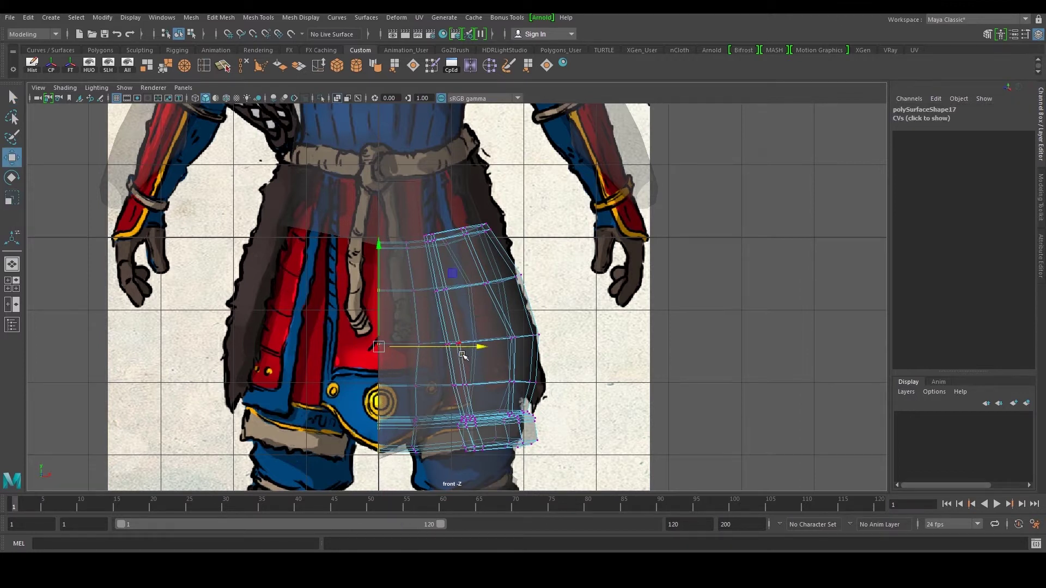
{"action": "left_click_drag", "start_coordinate": [481, 348], "coordinate": [420, 357]}
Mirror the half skirt across the world X axis with merged borders.
{"action": "key", "text": "space"}
{"action": "key", "text": "space"}
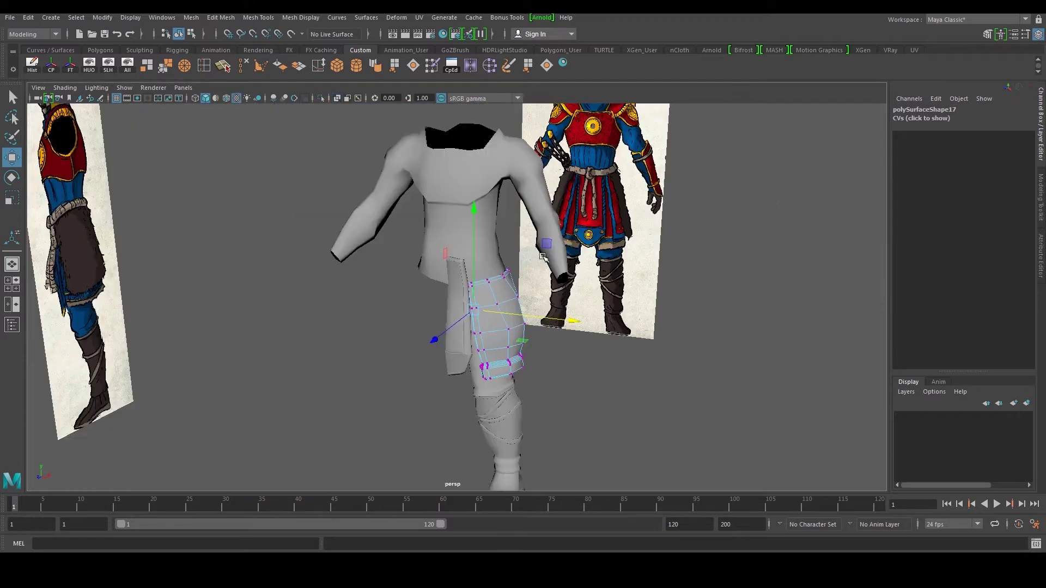
{"action": "right_click_drag", "start_coordinate": [511, 288], "coordinate": [553, 264]}
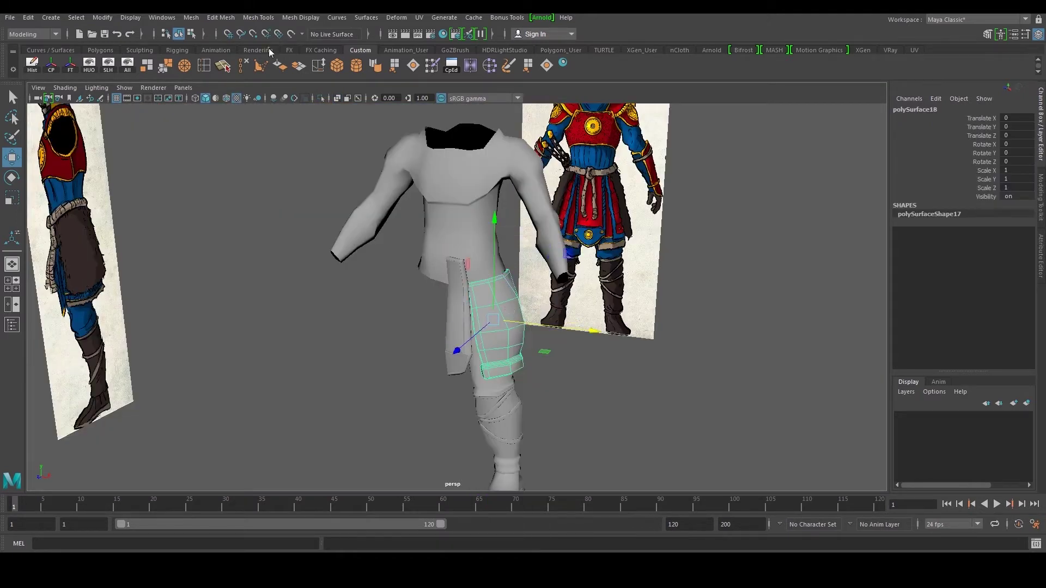
{"action": "left_click", "coordinate": [192, 18]}
{"action": "left_click", "coordinate": [216, 163]}
{"action": "left_click_drag", "start_coordinate": [419, 278], "coordinate": [678, 274], "text": "alt"}
{"action": "scroll", "coordinate": [591, 281], "scroll_direction": "up", "scroll_amount": 5}
{"action": "left_click_drag", "start_coordinate": [547, 282], "coordinate": [555, 312], "text": "alt"}
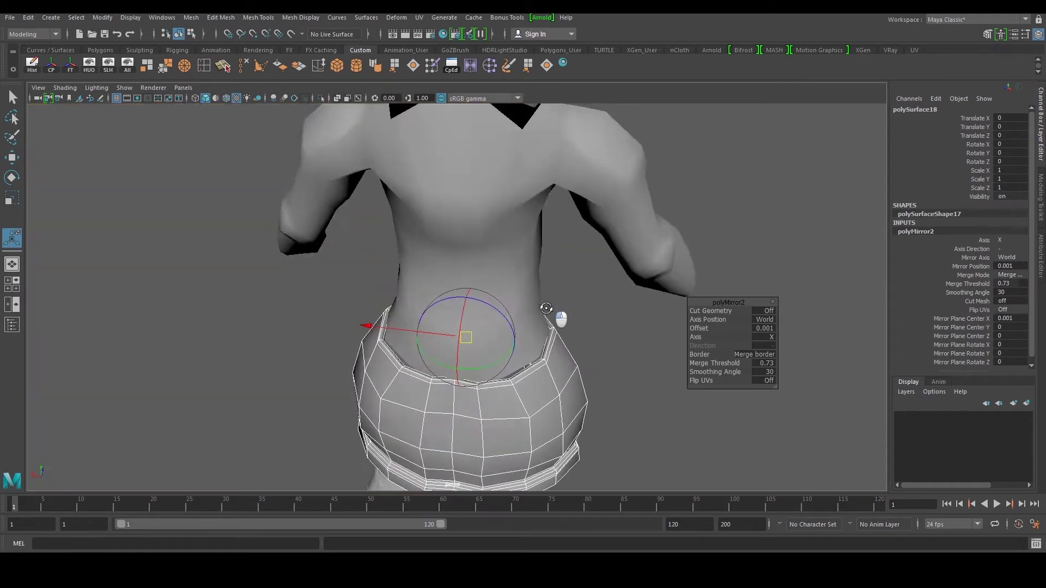
{"action": "middle_click_drag", "start_coordinate": [555, 312], "coordinate": [511, 187], "text": "alt"}
{"action": "scroll", "coordinate": [510, 188], "scroll_direction": "up", "scroll_amount": 3}
{"action": "scroll", "coordinate": [509, 188], "scroll_direction": "up", "scroll_amount": 2}
{"action": "left_click_drag", "start_coordinate": [510, 188], "coordinate": [234, 195], "text": "alt"}
{"action": "scroll", "coordinate": [349, 229], "scroll_direction": "down", "scroll_amount": 5}
Mirror the half front skirt flap across the world X axis.
{"action": "left_click", "coordinate": [473, 279]}
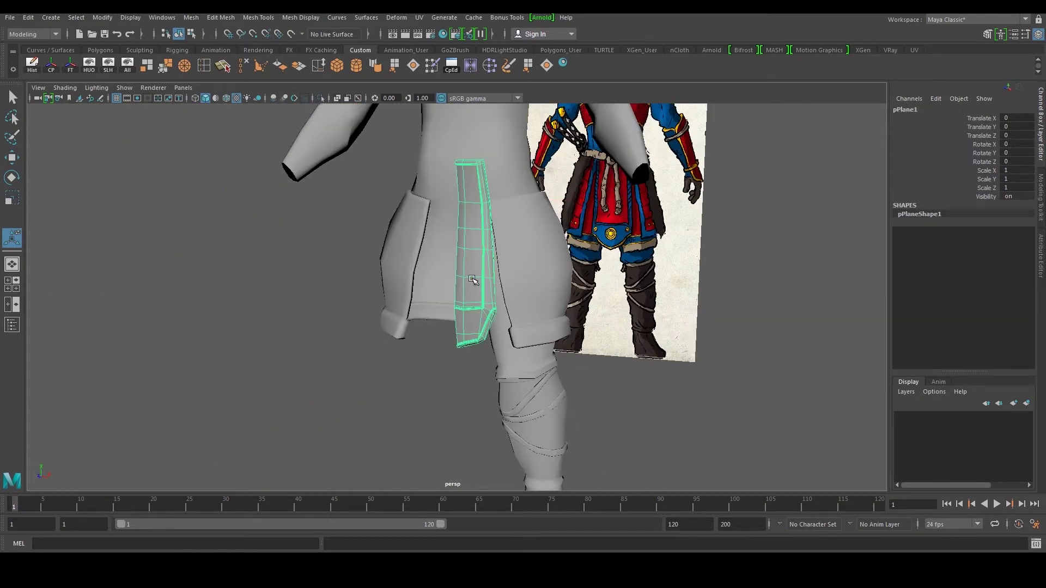
{"action": "key", "text": "w"}
{"action": "scroll", "coordinate": [463, 252], "scroll_direction": "down", "scroll_amount": 6}
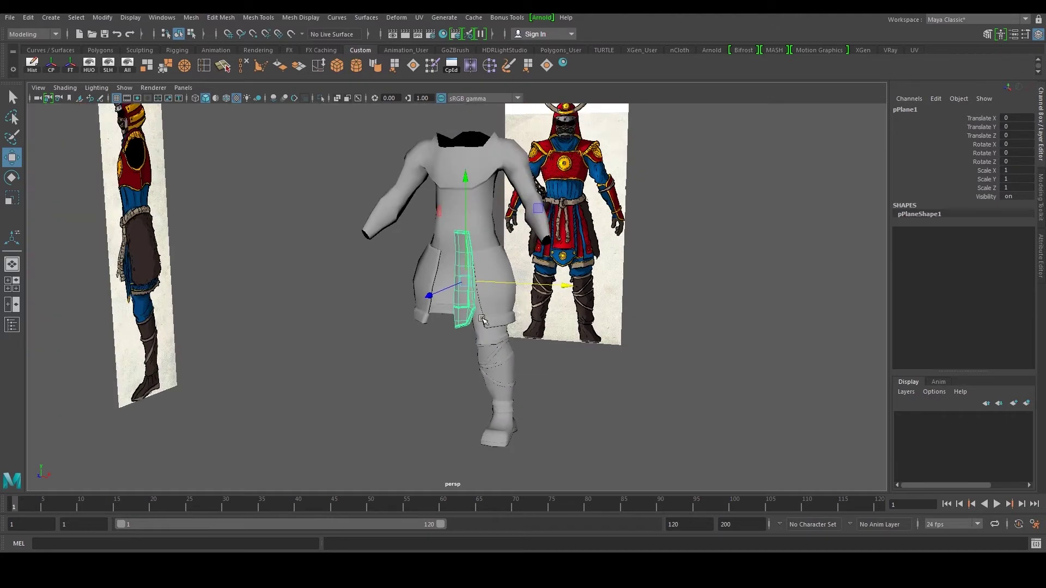
{"action": "left_click", "coordinate": [484, 338]}
{"action": "scroll", "coordinate": [467, 238], "scroll_direction": "up", "scroll_amount": 2}
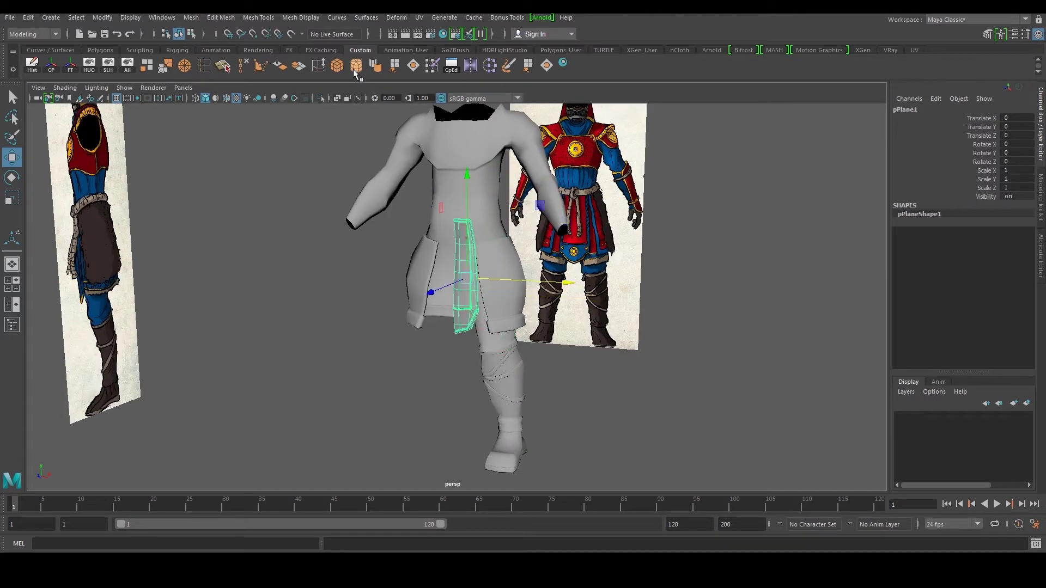
{"action": "left_click", "coordinate": [192, 17]}
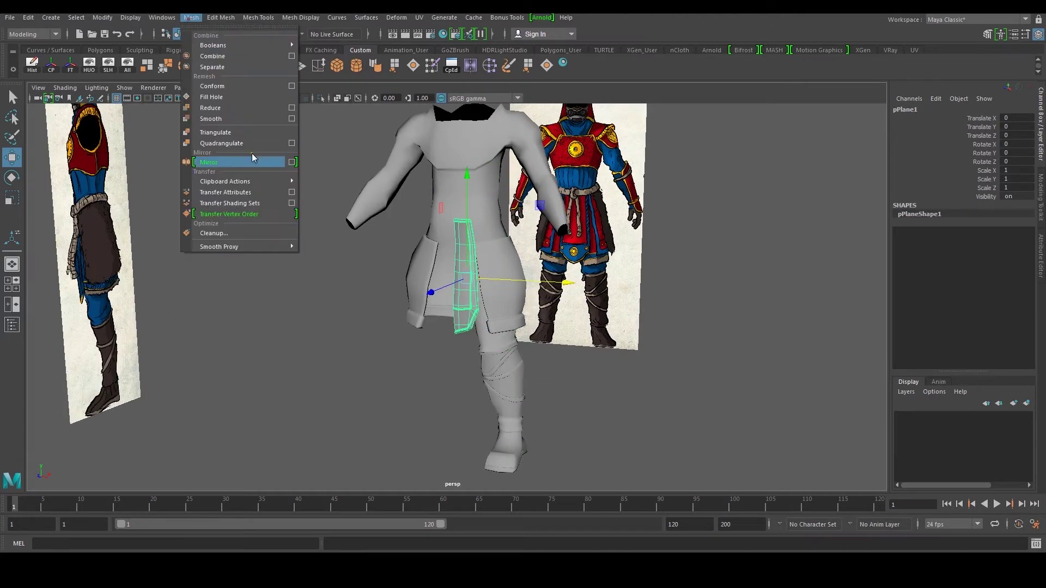
{"action": "left_click", "coordinate": [221, 163]}
{"action": "scroll", "coordinate": [398, 227], "scroll_direction": "up", "scroll_amount": 4}
{"action": "left_click_drag", "start_coordinate": [397, 227], "coordinate": [394, 195], "text": "alt"}
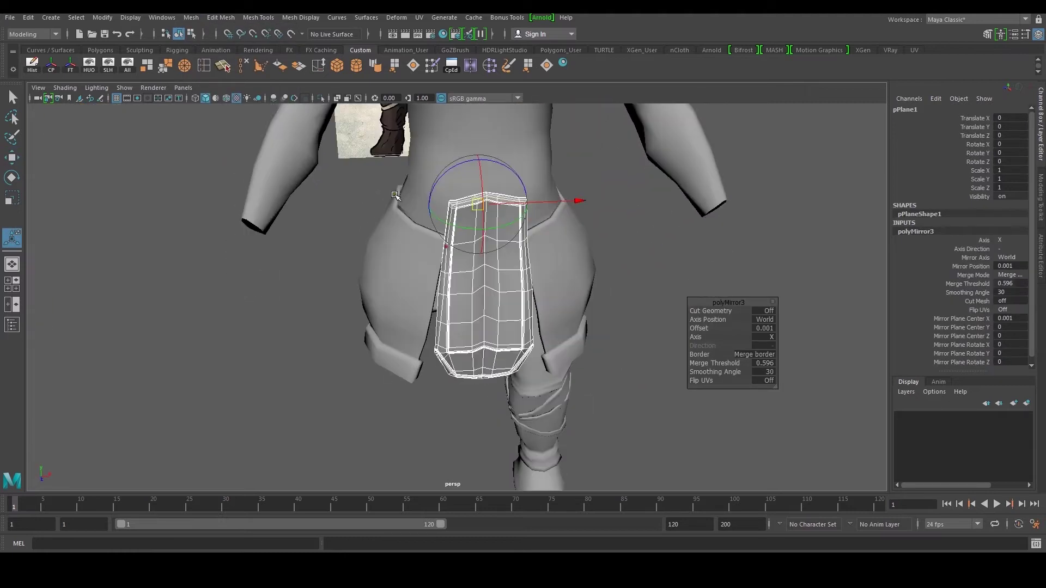
Isolate the mirrored front flap to inspect its seam from several angles, and unhide everything again.
{"action": "left_click", "coordinate": [93, 71]}
{"action": "left_click_drag", "start_coordinate": [523, 207], "coordinate": [322, 178], "text": "alt"}
{"action": "middle_click_drag", "start_coordinate": [393, 178], "coordinate": [458, 233], "text": "alt"}
{"action": "scroll", "coordinate": [459, 234], "scroll_direction": "up", "scroll_amount": 4}
{"action": "left_click_drag", "start_coordinate": [458, 233], "coordinate": [613, 226], "text": "alt"}
{"action": "left_click", "coordinate": [133, 71]}
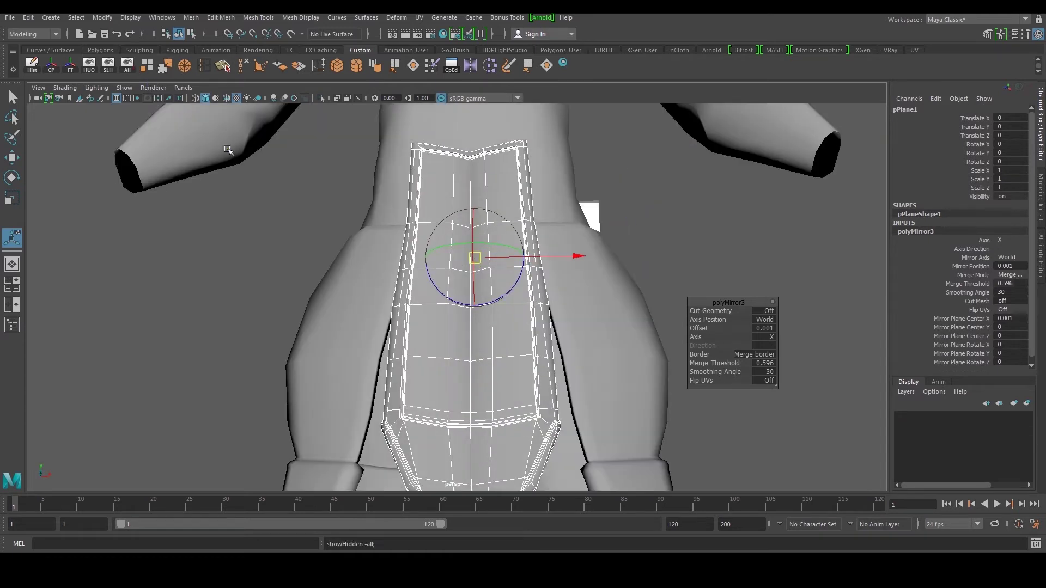
Hide everything except the half trousers mesh and show it in the front view.
{"action": "scroll", "coordinate": [480, 318], "scroll_direction": "down", "scroll_amount": 5}
{"action": "middle_click_drag", "start_coordinate": [480, 318], "coordinate": [434, 257], "text": "alt"}
{"action": "left_click", "coordinate": [468, 335]}
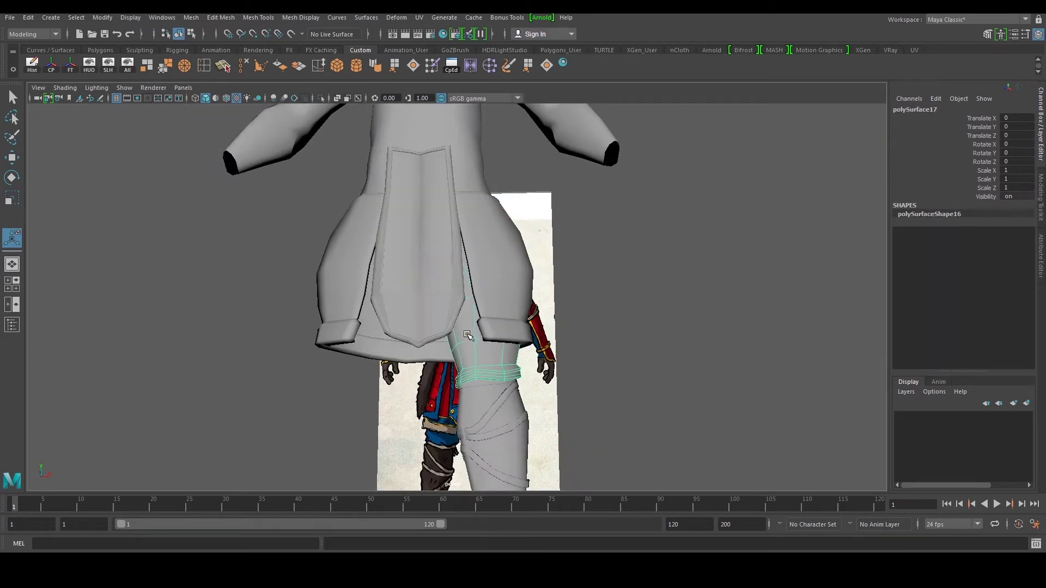
{"action": "left_click", "coordinate": [89, 66]}
{"action": "key", "text": "space"}
{"action": "key", "text": "space"}
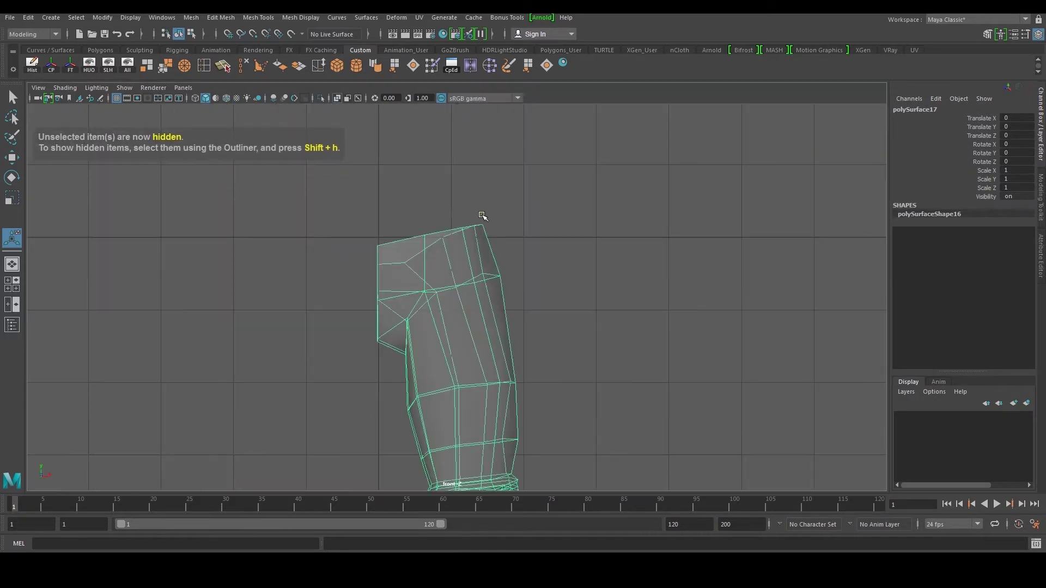
{"action": "key", "text": "space"}
{"action": "key", "text": "space"}
{"action": "key", "text": "space"}
{"action": "key", "text": "space"}
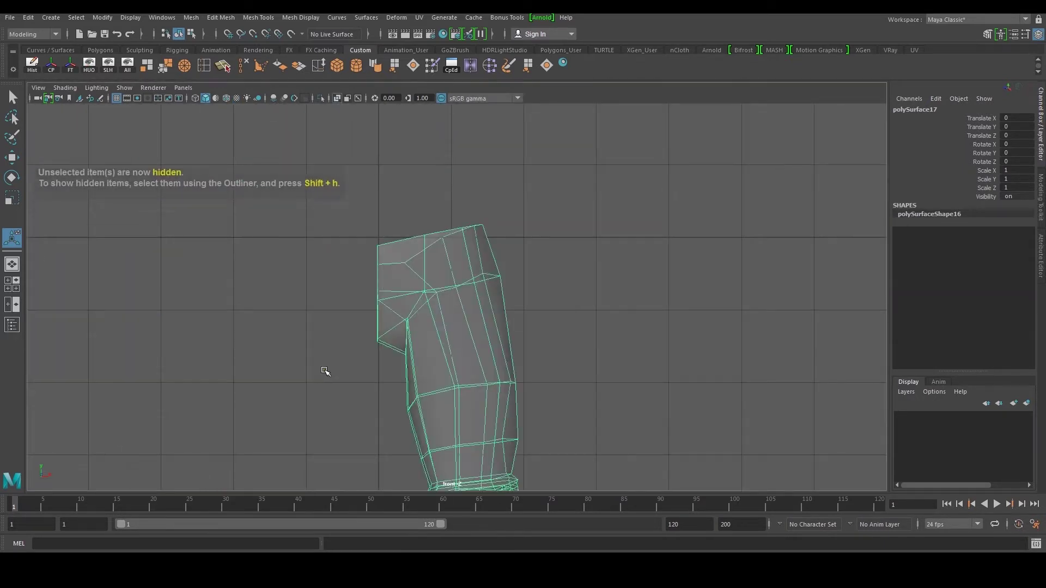
Snap the half trousers' centre-line vertices at the crotch and waist onto the centre grid line.
{"action": "scroll", "coordinate": [323, 371], "scroll_direction": "up", "scroll_amount": 1}
{"action": "key", "text": "w"}
{"action": "right_click_drag", "start_coordinate": [386, 294], "coordinate": [351, 285]}
{"action": "left_click_drag", "start_coordinate": [329, 214], "coordinate": [356, 321]}
{"action": "left_click_drag", "start_coordinate": [375, 357], "coordinate": [376, 357]}
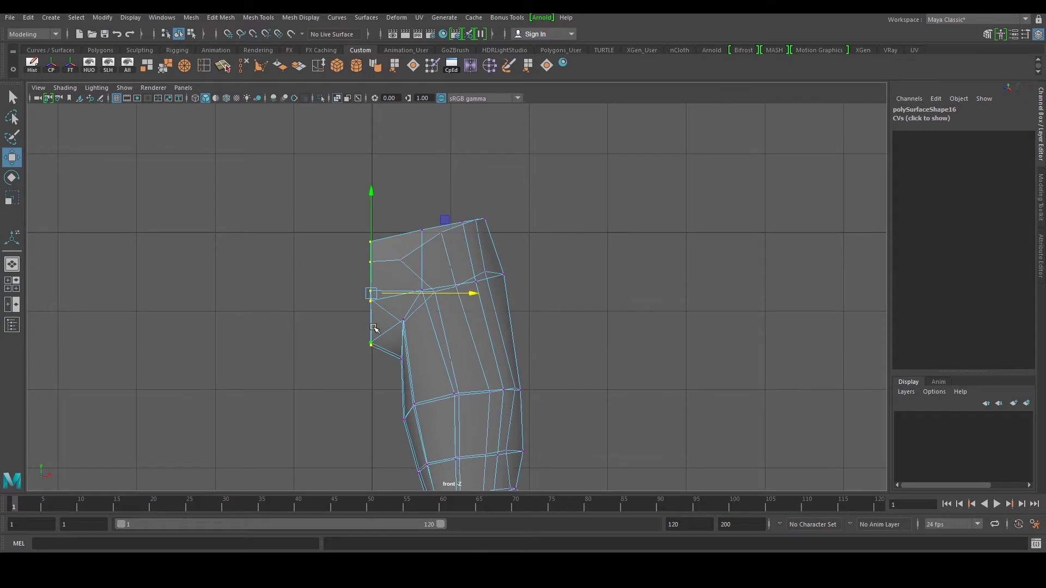
{"action": "key", "text": "r"}
{"action": "key", "text": "w"}
{"action": "left_click_drag", "start_coordinate": [467, 298], "coordinate": [391, 300]}
Return the half trousers to object mode and mirror them across the world X axis.
{"action": "key", "text": "space"}
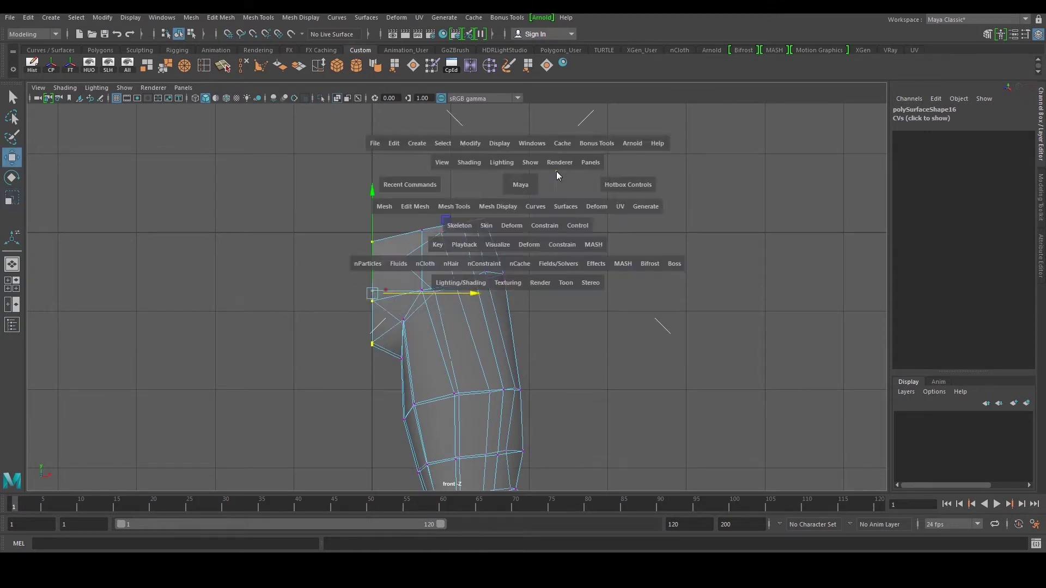
{"action": "key", "text": "space"}
{"action": "key", "text": "F8"}
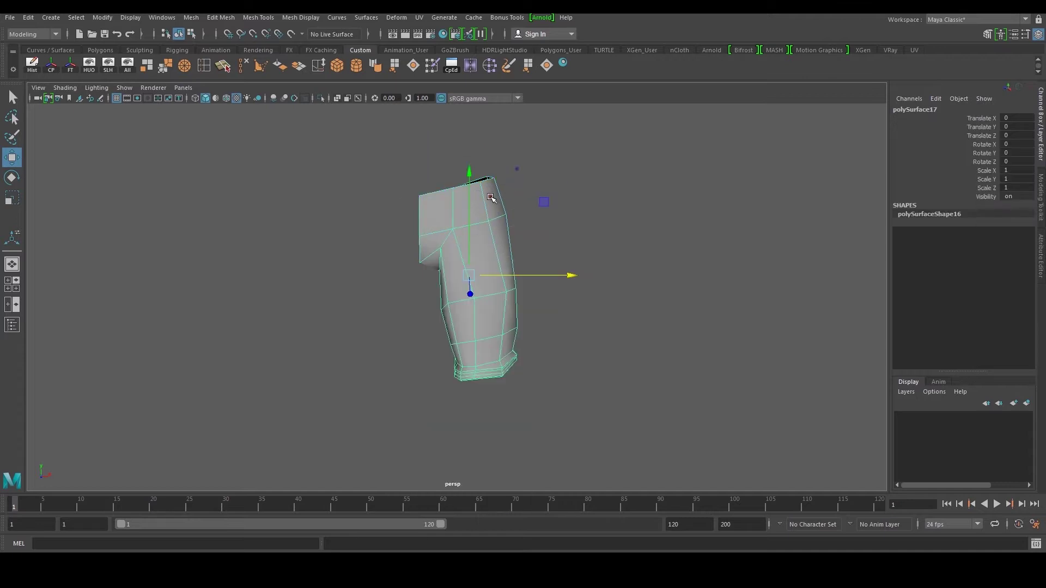
{"action": "left_click", "coordinate": [193, 20]}
{"action": "left_click", "coordinate": [217, 162]}
{"action": "left_click_drag", "start_coordinate": [411, 188], "coordinate": [155, 229], "text": "alt"}
{"action": "middle_click_drag", "start_coordinate": [229, 220], "coordinate": [211, 244], "text": "alt"}
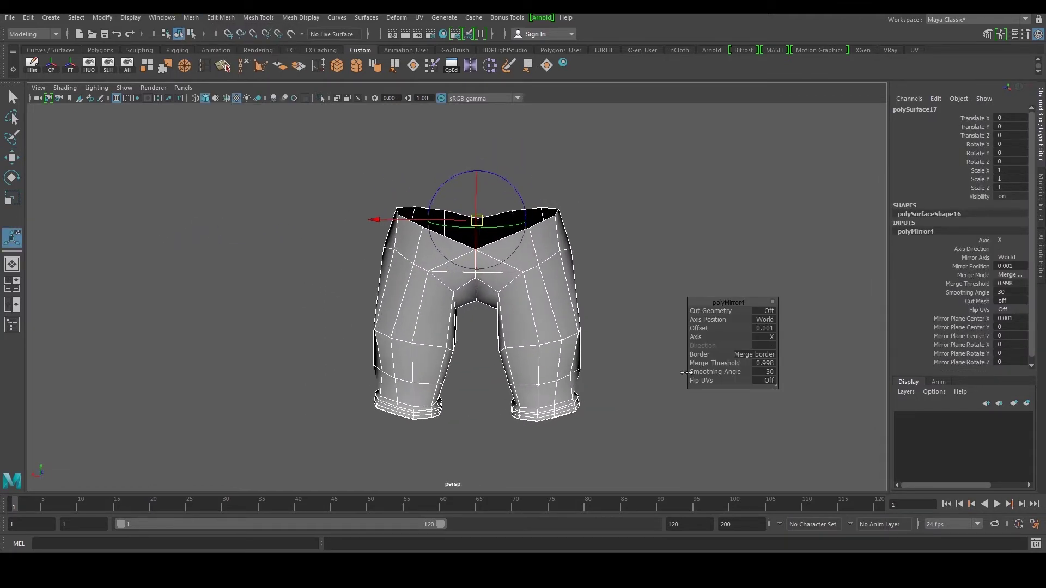
Adjust the trousers mirror's merge threshold and unhide all the other objects.
{"action": "left_click_drag", "start_coordinate": [734, 363], "coordinate": [729, 364]}
{"action": "left_click_drag", "start_coordinate": [420, 235], "coordinate": [662, 213], "text": "alt"}
{"action": "left_click", "coordinate": [661, 213]}
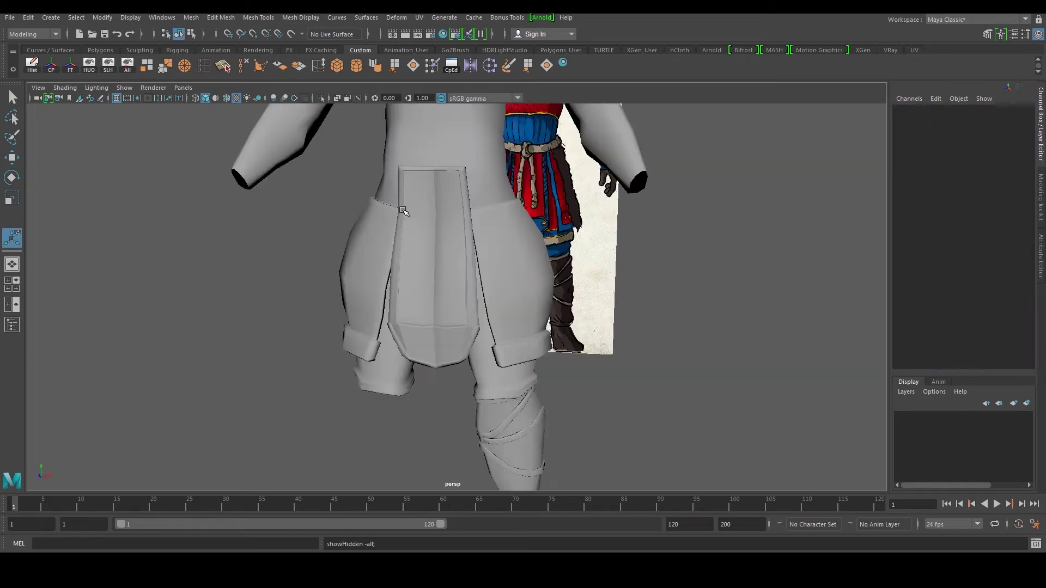
Group the lower-leg wraps and boot pieces below the trousers.
{"action": "left_click", "coordinate": [424, 293]}
{"action": "scroll", "coordinate": [424, 293], "scroll_direction": "up", "scroll_amount": 5}
{"action": "left_click_drag", "start_coordinate": [424, 292], "coordinate": [450, 240], "text": "alt"}
{"action": "scroll", "coordinate": [450, 261], "scroll_direction": "down", "scroll_amount": 5}
{"action": "middle_click_drag", "start_coordinate": [448, 310], "coordinate": [434, 204], "text": "alt"}
{"action": "mouse_move", "coordinate": [450, 305]}
{"action": "left_mouse_down", "text": "alt"}
{"action": "mouse_move", "coordinate": [432, 307]}
{"action": "mouse_move", "coordinate": [459, 303]}
{"action": "left_mouse_up", "text": "alt"}
{"action": "left_click", "coordinate": [467, 300]}
{"action": "left_click", "coordinate": [480, 348]}
{"action": "left_click_drag", "start_coordinate": [485, 346], "coordinate": [483, 404], "text": "alt"}
{"action": "left_click_drag", "start_coordinate": [448, 474], "coordinate": [518, 330]}
{"action": "scroll", "coordinate": [518, 330], "scroll_direction": "down", "scroll_amount": 1}
{"action": "scroll", "coordinate": [512, 338], "scroll_direction": "down", "scroll_amount": 4}
{"action": "key", "text": "w"}
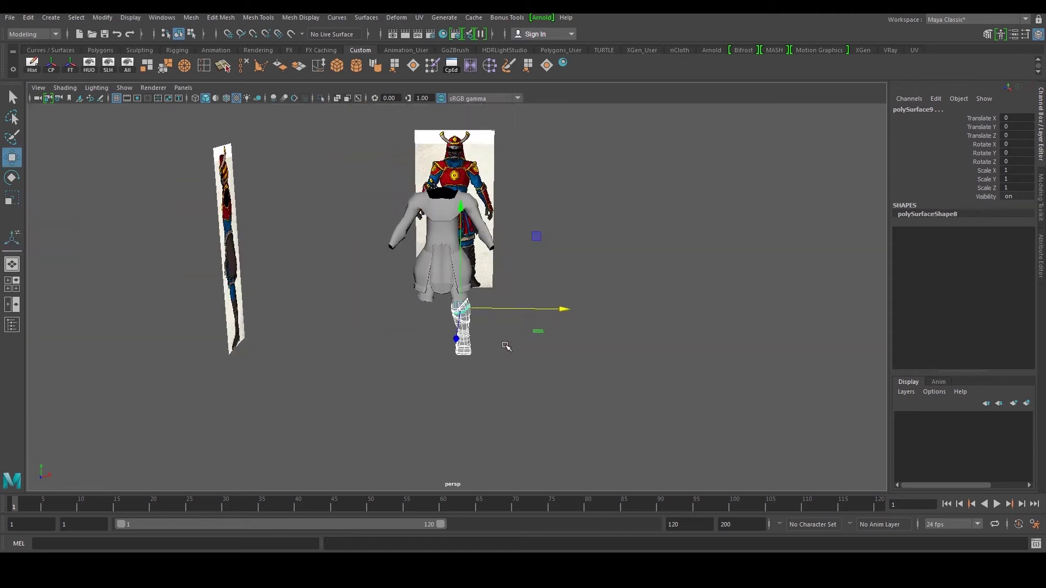
{"action": "key", "text": "ctrl+g"}
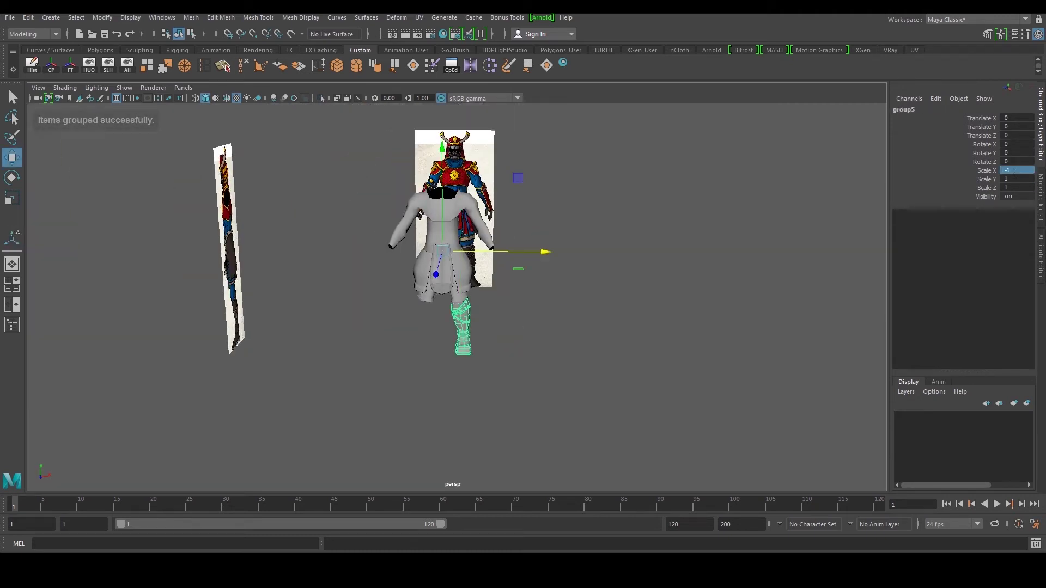
Mirror a copy of the lower-leg group to the opposite side with Scale X set to -1.
{"action": "key", "text": "Return"}
{"action": "left_click", "coordinate": [596, 327]}
{"action": "scroll", "coordinate": [564, 316], "scroll_direction": "up", "scroll_amount": 4}
{"action": "left_click_drag", "start_coordinate": [564, 316], "coordinate": [617, 296], "text": "alt"}
Delete the two vertical edge loops on either side of the front flap's centre line.
{"action": "left_click_drag", "start_coordinate": [468, 290], "coordinate": [276, 294], "text": "alt"}
{"action": "scroll", "coordinate": [439, 293], "scroll_direction": "up", "scroll_amount": 5}
{"action": "left_click_drag", "start_coordinate": [439, 292], "coordinate": [502, 303], "text": "alt"}
{"action": "left_click", "coordinate": [465, 295]}
{"action": "scroll", "coordinate": [465, 294], "scroll_direction": "up", "scroll_amount": 2}
{"action": "right_click_drag", "start_coordinate": [480, 289], "coordinate": [472, 260]}
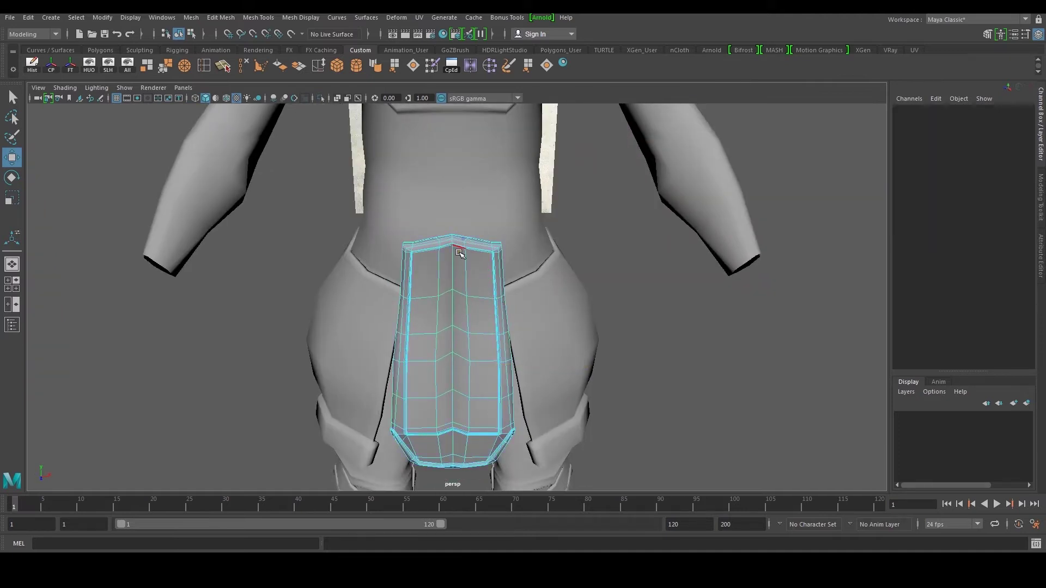
{"action": "double_click", "coordinate": [463, 255]}
{"action": "left_click", "coordinate": [441, 264], "text": "shift"}
{"action": "double_click", "coordinate": [441, 265], "text": "shift"}
{"action": "left_click_drag", "start_coordinate": [459, 269], "coordinate": [464, 210], "text": "alt"}
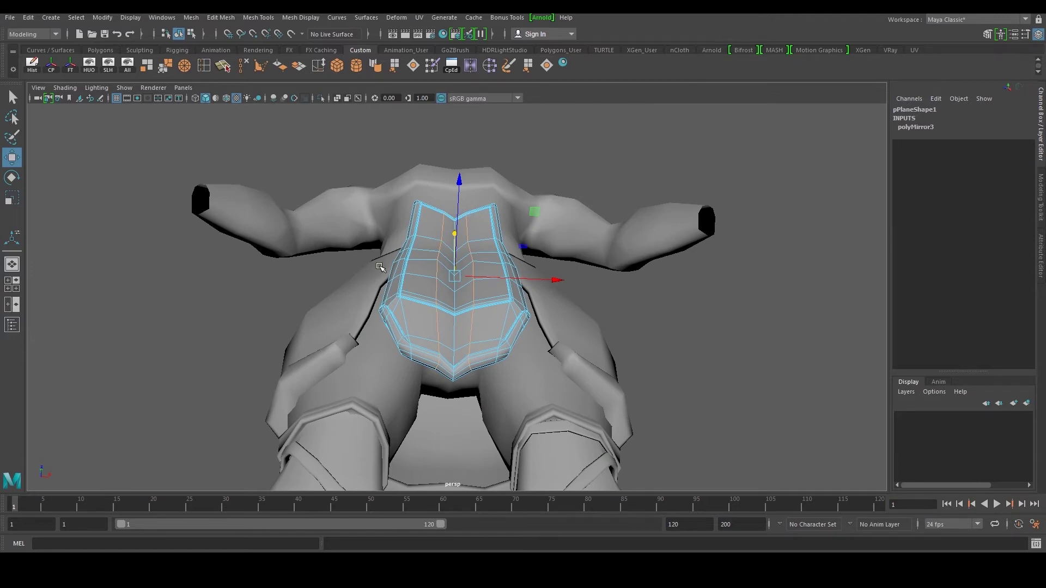
{"action": "left_click", "coordinate": [243, 67]}
Shift the vertices at the outer corners and centre of the front flap's top edge in depth.
{"action": "scroll", "coordinate": [452, 240], "scroll_direction": "up", "scroll_amount": 3}
{"action": "double_click", "coordinate": [452, 239]}
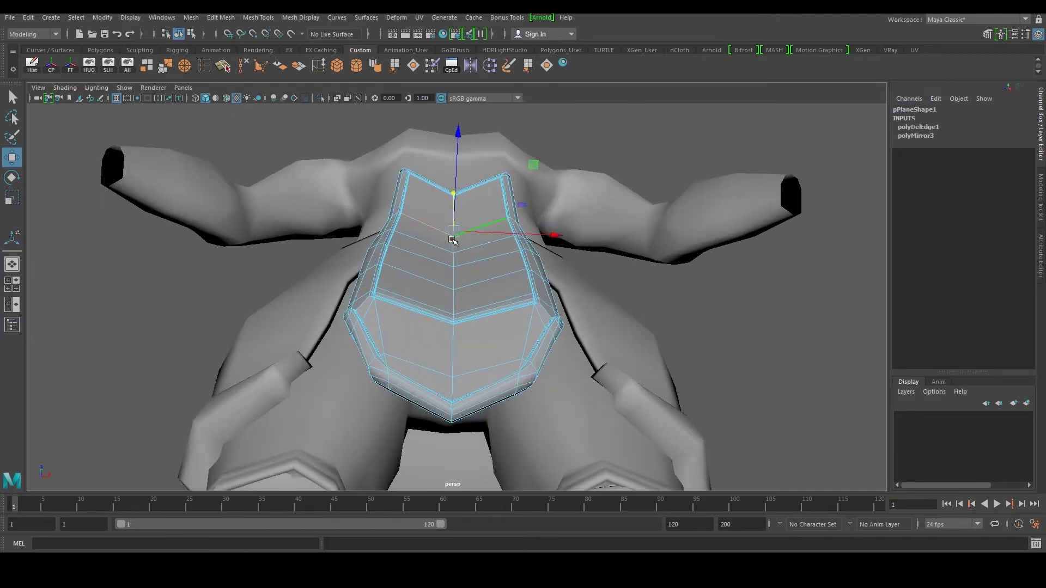
{"action": "left_click", "coordinate": [454, 261]}
{"action": "double_click", "coordinate": [455, 275]}
{"action": "left_click_drag", "start_coordinate": [455, 275], "coordinate": [379, 212], "text": "alt"}
{"action": "right_click_drag", "start_coordinate": [380, 211], "coordinate": [334, 144]}
{"action": "left_click_drag", "start_coordinate": [334, 143], "coordinate": [399, 253], "text": "alt"}
{"action": "scroll", "coordinate": [381, 276], "scroll_direction": "up", "scroll_amount": 3}
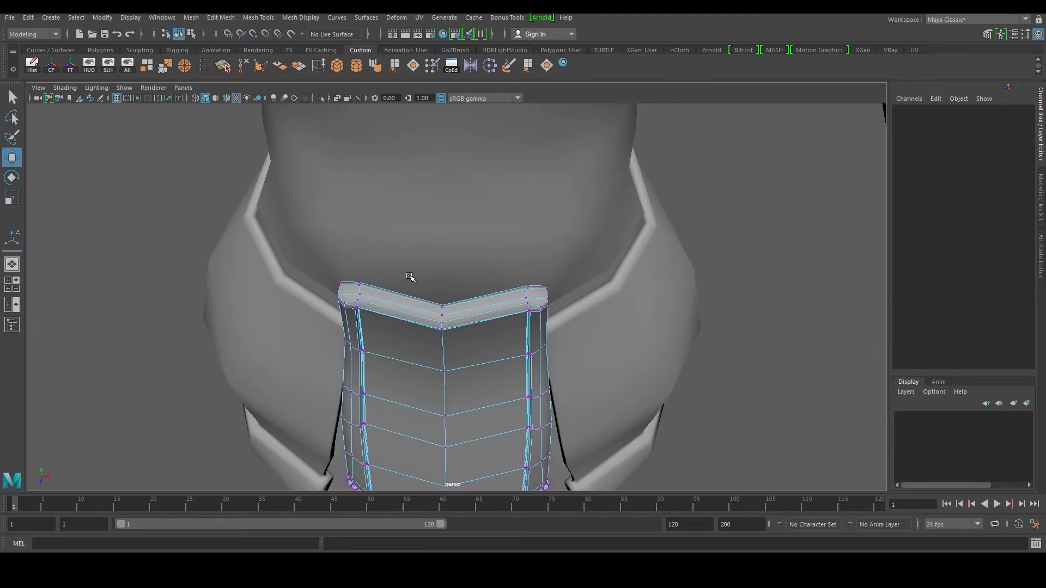
{"action": "right_click_drag", "start_coordinate": [378, 276], "coordinate": [417, 278], "text": "alt"}
{"action": "middle_click_drag", "start_coordinate": [576, 281], "coordinate": [548, 274], "text": "alt"}
{"action": "left_click_drag", "start_coordinate": [580, 233], "coordinate": [526, 319]}
{"action": "middle_click_drag", "start_coordinate": [293, 303], "coordinate": [392, 289], "text": "alt"}
{"action": "left_click_drag", "start_coordinate": [392, 289], "coordinate": [413, 290], "text": "alt"}
{"action": "left_click_drag", "start_coordinate": [374, 240], "coordinate": [420, 306], "text": "shift"}
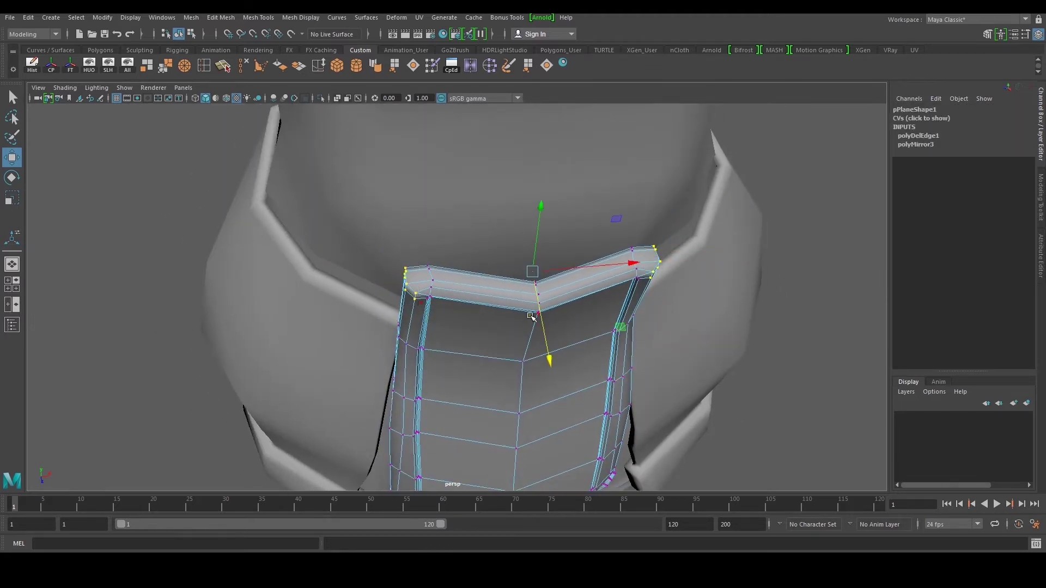
{"action": "left_click_drag", "start_coordinate": [550, 359], "coordinate": [523, 231]}
In the side view, reposition the front flap's top vertex rows in depth against the waist.
{"action": "left_click_drag", "start_coordinate": [340, 113], "coordinate": [600, 176]}
{"action": "key", "text": "space"}
{"action": "key", "text": "space"}
{"action": "middle_click_drag", "start_coordinate": [533, 244], "coordinate": [540, 321], "text": "alt"}
{"action": "left_click_drag", "start_coordinate": [429, 240], "coordinate": [439, 240]}
{"action": "right_click_drag", "start_coordinate": [440, 290], "coordinate": [486, 249]}
{"action": "middle_click_drag", "start_coordinate": [444, 348], "coordinate": [444, 295], "text": "alt"}
{"action": "left_click_drag", "start_coordinate": [367, 394], "coordinate": [376, 386]}
{"action": "right_click_drag", "start_coordinate": [448, 237], "coordinate": [415, 226]}
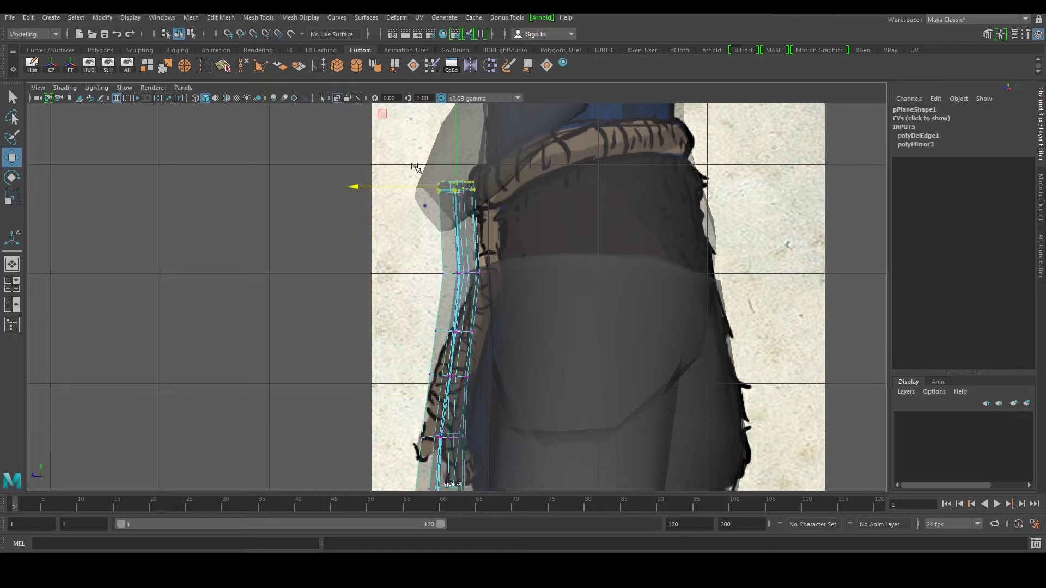
{"action": "left_click_drag", "start_coordinate": [455, 192], "coordinate": [459, 189]}
Move the front flap's middle vertex rows in depth to follow the curve of the side reference.
{"action": "left_click_drag", "start_coordinate": [401, 242], "coordinate": [462, 273]}
{"action": "left_click_drag", "start_coordinate": [482, 349], "coordinate": [483, 349]}
{"action": "middle_click_drag", "start_coordinate": [436, 367], "coordinate": [421, 266], "text": "alt"}
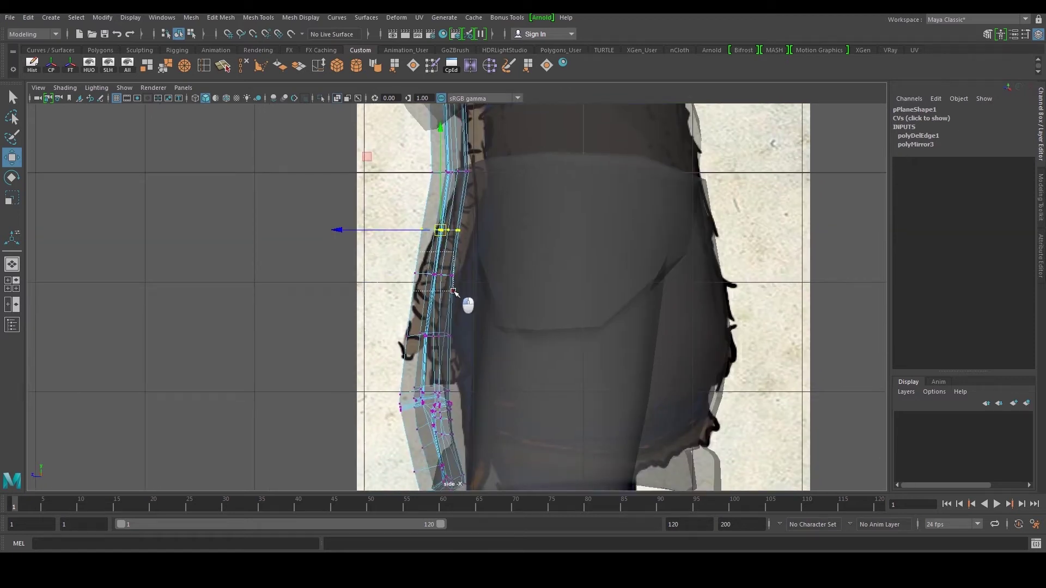
{"action": "left_click_drag", "start_coordinate": [453, 291], "coordinate": [443, 277]}
{"action": "middle_click_drag", "start_coordinate": [409, 314], "coordinate": [409, 267], "text": "alt"}
{"action": "left_click_drag", "start_coordinate": [358, 266], "coordinate": [434, 288]}
Adjust the front flap's lower vertex rows in the side view, then return to object mode in the perspective view.
{"action": "left_click_drag", "start_coordinate": [377, 317], "coordinate": [486, 386]}
{"action": "left_click_drag", "start_coordinate": [425, 359], "coordinate": [436, 359]}
{"action": "left_click_drag", "start_coordinate": [467, 407], "coordinate": [483, 386]}
{"action": "left_click_drag", "start_coordinate": [438, 428], "coordinate": [462, 436]}
{"action": "key", "text": "space"}
{"action": "key", "text": "space"}
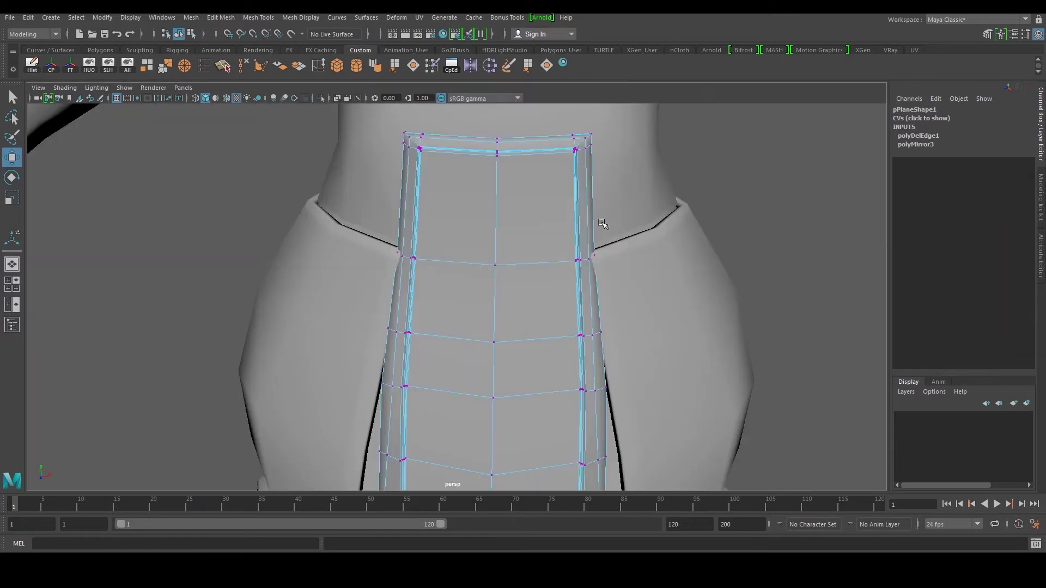
{"action": "right_click_drag", "start_coordinate": [521, 222], "coordinate": [551, 197]}
{"action": "scroll", "coordinate": [551, 218], "scroll_direction": "down", "scroll_amount": 6}
{"action": "left_click", "coordinate": [702, 229]}
Move the side vertices of the front flap's middle rows in depth for a smoother curve.
{"action": "left_click_drag", "start_coordinate": [605, 297], "coordinate": [601, 265], "text": "alt"}
{"action": "left_click", "coordinate": [491, 259]}
{"action": "scroll", "coordinate": [491, 258], "scroll_direction": "up", "scroll_amount": 3}
{"action": "mouse_move", "coordinate": [491, 258]}
{"action": "left_mouse_down", "text": "alt"}
{"action": "mouse_move", "coordinate": [529, 243]}
{"action": "mouse_move", "coordinate": [493, 266]}
{"action": "left_mouse_up", "text": "alt"}
{"action": "right_click_drag", "start_coordinate": [492, 267], "coordinate": [449, 264]}
{"action": "left_click_drag", "start_coordinate": [379, 210], "coordinate": [605, 313]}
{"action": "left_click_drag", "start_coordinate": [404, 233], "coordinate": [572, 295], "text": "ctrl"}
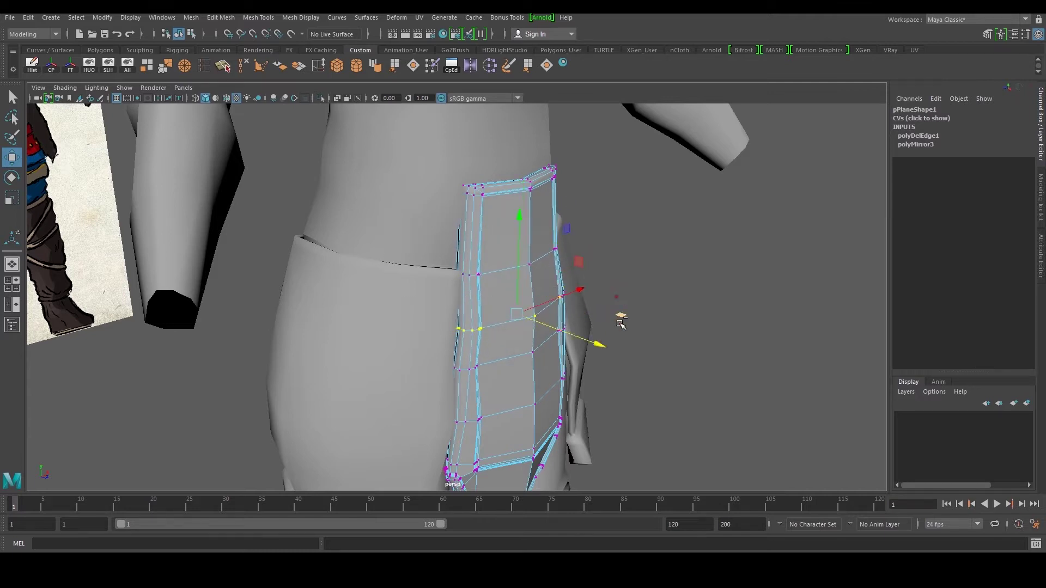
{"action": "left_click_drag", "start_coordinate": [527, 348], "coordinate": [449, 334], "text": "alt"}
{"action": "left_click_drag", "start_coordinate": [577, 358], "coordinate": [581, 359]}
{"action": "left_click_drag", "start_coordinate": [588, 358], "coordinate": [508, 357], "text": "alt"}
{"action": "left_click_drag", "start_coordinate": [351, 355], "coordinate": [344, 355]}
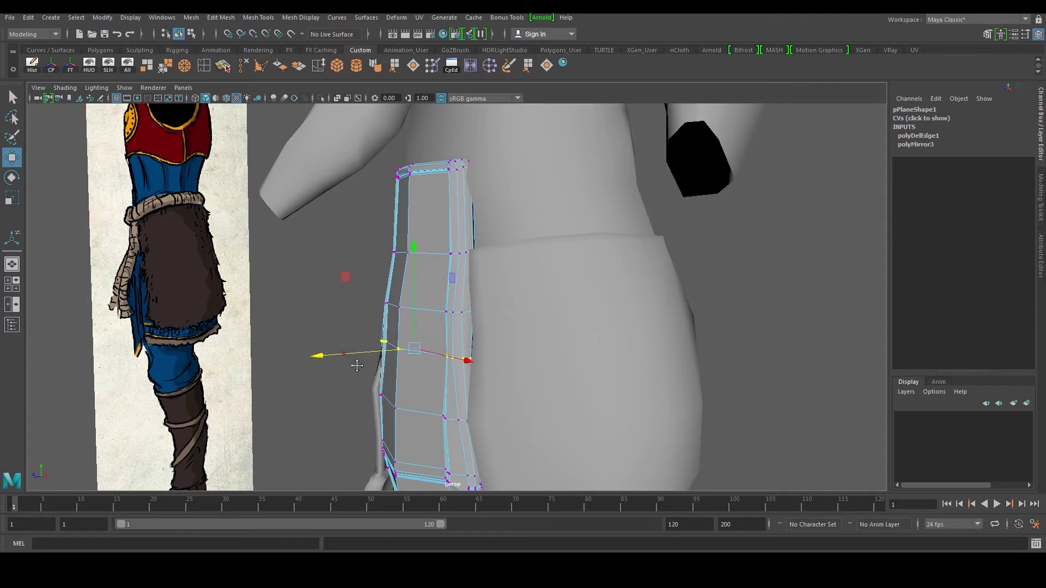
Adjust the side vertices of the front flap's lower rows and return to object mode.
{"action": "middle_click_drag", "start_coordinate": [357, 365], "coordinate": [364, 334], "text": "alt"}
{"action": "left_click_drag", "start_coordinate": [376, 331], "coordinate": [521, 365]}
{"action": "left_click_drag", "start_coordinate": [345, 352], "coordinate": [457, 382]}
{"action": "right_click_drag", "start_coordinate": [483, 227], "coordinate": [523, 205]}
{"action": "scroll", "coordinate": [670, 272], "scroll_direction": "down", "scroll_amount": 3}
{"action": "left_click", "coordinate": [686, 275]}
Refine a middle vertex row of the front flap in depth from the side, then deselect the flap in object mode.
{"action": "left_click_drag", "start_coordinate": [681, 273], "coordinate": [548, 261], "text": "alt"}
{"action": "scroll", "coordinate": [458, 268], "scroll_direction": "down", "scroll_amount": 3}
{"action": "scroll", "coordinate": [429, 278], "scroll_direction": "up", "scroll_amount": 4}
{"action": "left_click", "coordinate": [434, 292]}
{"action": "left_click_drag", "start_coordinate": [479, 307], "coordinate": [398, 276], "text": "alt"}
{"action": "scroll", "coordinate": [402, 280], "scroll_direction": "up", "scroll_amount": 4}
{"action": "right_click_drag", "start_coordinate": [397, 275], "coordinate": [355, 274]}
{"action": "left_click_drag", "start_coordinate": [320, 259], "coordinate": [464, 305]}
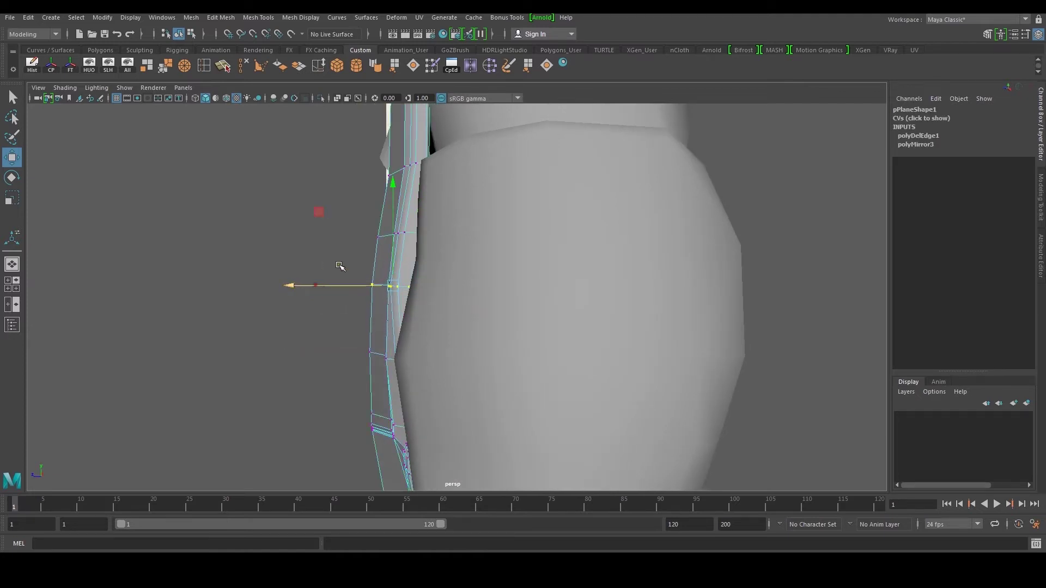
{"action": "middle_click_drag", "start_coordinate": [340, 265], "coordinate": [349, 283], "text": "alt"}
{"action": "right_click_drag", "start_coordinate": [417, 185], "coordinate": [433, 170]}
{"action": "left_click", "coordinate": [314, 241]}
{"action": "scroll", "coordinate": [416, 281], "scroll_direction": "down", "scroll_amount": 5}
{"action": "left_click_drag", "start_coordinate": [415, 280], "coordinate": [518, 300], "text": "alt"}
{"action": "scroll", "coordinate": [525, 296], "scroll_direction": "down", "scroll_amount": 5}
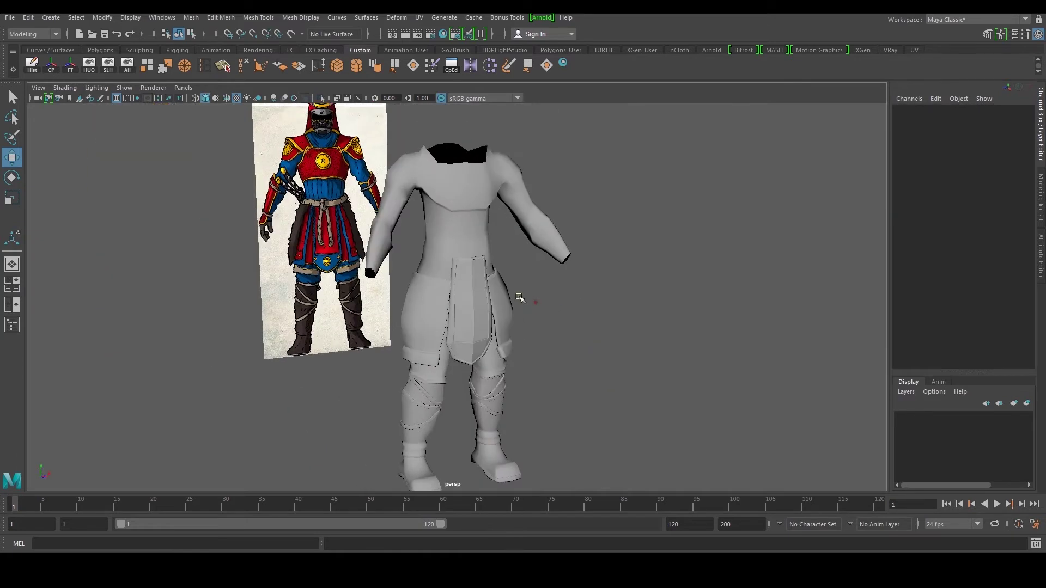
Soften the edges of the front flap.
{"action": "scroll", "coordinate": [504, 298], "scroll_direction": "up", "scroll_amount": 5}
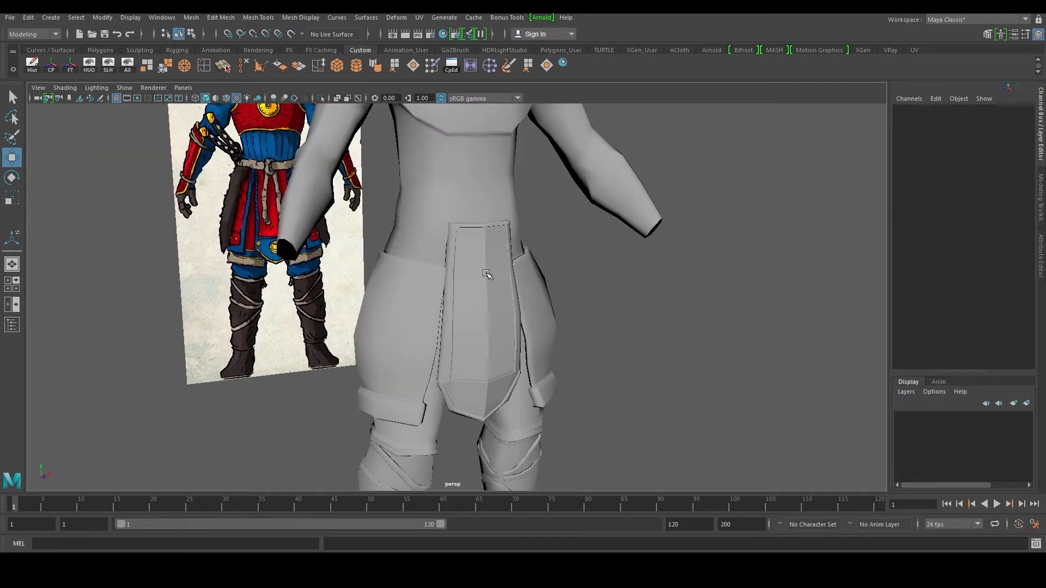
{"action": "left_click", "coordinate": [490, 276]}
{"action": "left_click", "coordinate": [380, 70]}
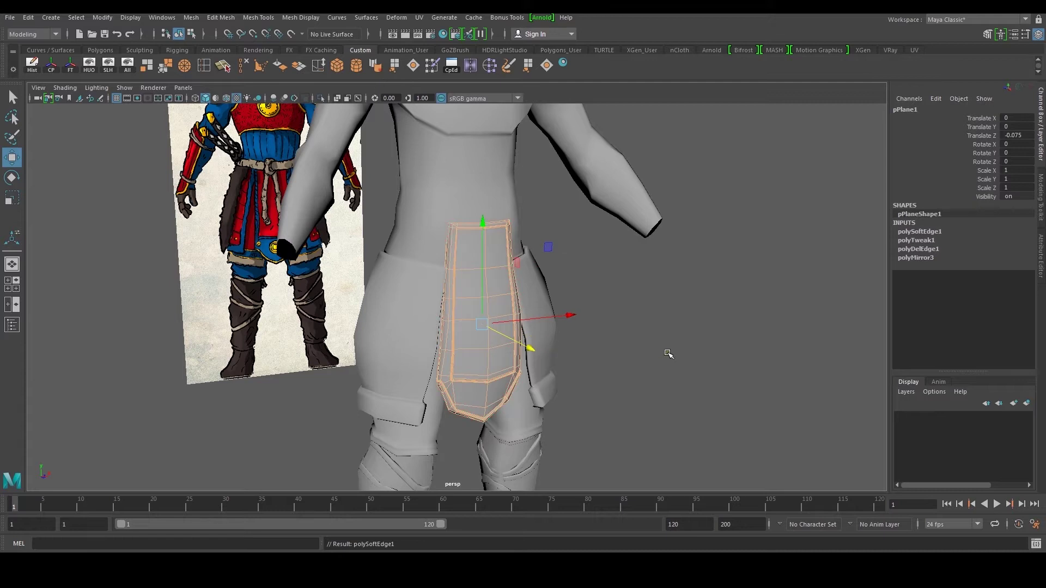
{"action": "left_click", "coordinate": [663, 354]}
Select the skirt's vertical edge loop at the centre of the back.
{"action": "left_click_drag", "start_coordinate": [657, 348], "coordinate": [578, 322], "text": "alt"}
{"action": "left_click_drag", "start_coordinate": [505, 316], "coordinate": [311, 327], "text": "alt"}
{"action": "left_click", "coordinate": [427, 324]}
{"action": "left_click_drag", "start_coordinate": [427, 325], "coordinate": [527, 368], "text": "alt"}
{"action": "middle_click_drag", "start_coordinate": [441, 406], "coordinate": [463, 327], "text": "alt"}
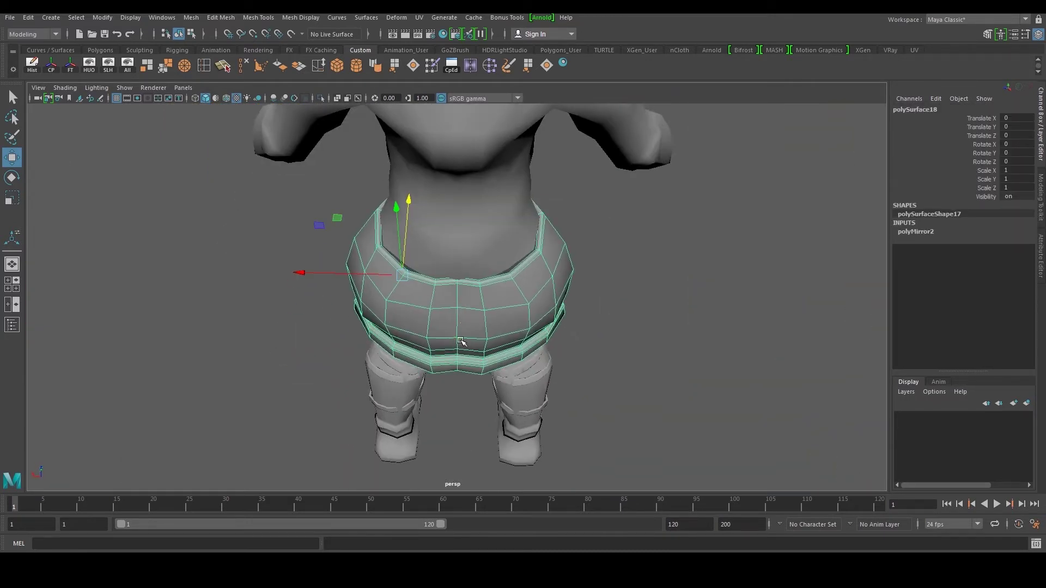
{"action": "right_click_drag", "start_coordinate": [463, 327], "coordinate": [459, 295]}
{"action": "double_click", "coordinate": [458, 294]}
{"action": "scroll", "coordinate": [460, 295], "scroll_direction": "up", "scroll_amount": 4}
{"action": "left_click_drag", "start_coordinate": [462, 263], "coordinate": [645, 227]}
{"action": "scroll", "coordinate": [637, 231], "scroll_direction": "down", "scroll_amount": 4}
In the front view, reposition the skirt's lower side vertices on the +X side against the reference.
{"action": "key", "text": "space"}
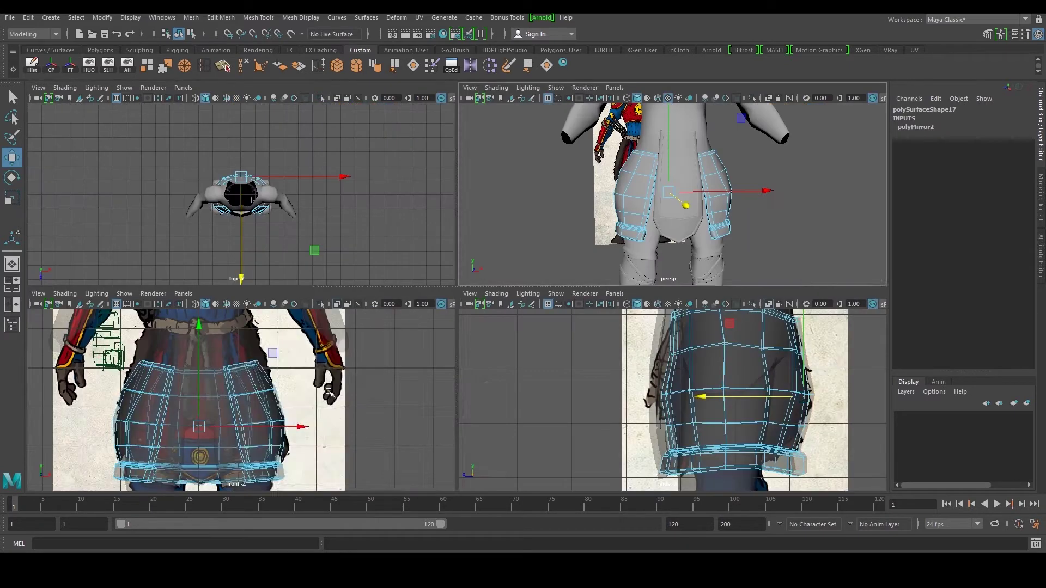
{"action": "key", "text": "space"}
{"action": "middle_click_drag", "start_coordinate": [579, 337], "coordinate": [527, 338], "text": "alt"}
{"action": "scroll", "coordinate": [528, 338], "scroll_direction": "up", "scroll_amount": 1}
{"action": "right_click", "coordinate": [496, 341]}
{"action": "right_click_drag", "start_coordinate": [499, 343], "coordinate": [453, 264]}
{"action": "scroll", "coordinate": [485, 351], "scroll_direction": "up", "scroll_amount": 2}
{"action": "left_click_drag", "start_coordinate": [457, 356], "coordinate": [462, 360]}
{"action": "middle_click_drag", "start_coordinate": [489, 404], "coordinate": [478, 333], "text": "alt"}
{"action": "scroll", "coordinate": [478, 334], "scroll_direction": "up", "scroll_amount": 1}
{"action": "left_click_drag", "start_coordinate": [430, 332], "coordinate": [507, 382]}
{"action": "middle_click_drag", "start_coordinate": [489, 169], "coordinate": [496, 256], "text": "alt"}
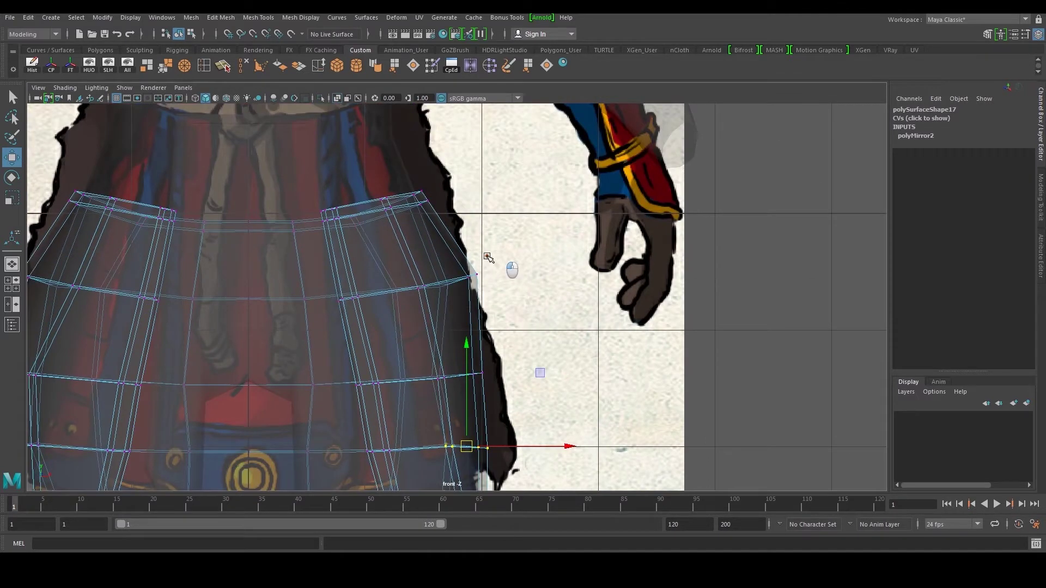
Pull the outer vertices of the skirt's horizontal rows inward on the +X side to straighten its silhouette.
{"action": "left_click_drag", "start_coordinate": [415, 298], "coordinate": [451, 282]}
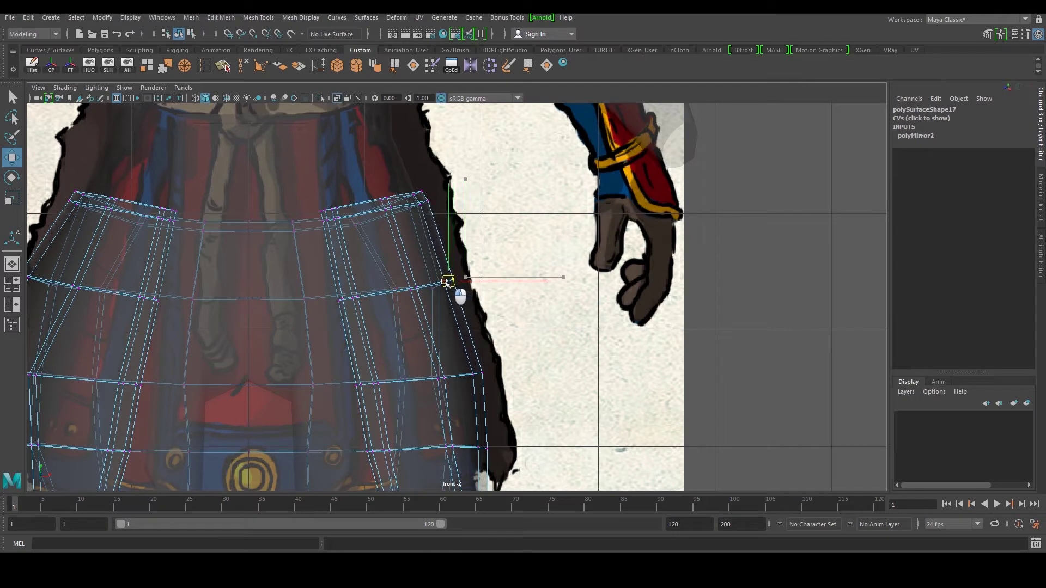
{"action": "left_click", "coordinate": [477, 373]}
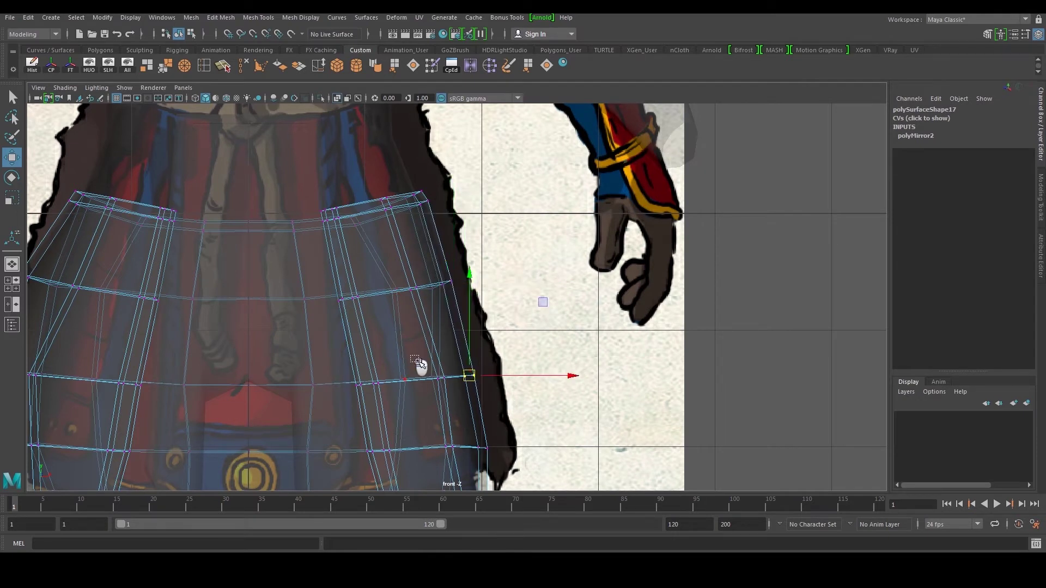
{"action": "left_click", "coordinate": [397, 285]}
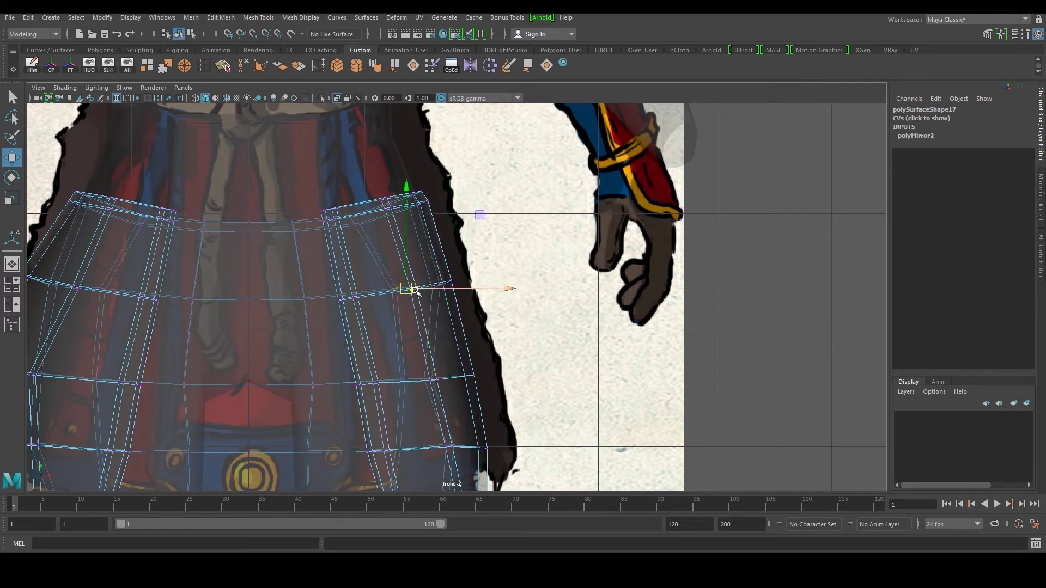
{"action": "middle_click_drag", "start_coordinate": [458, 388], "coordinate": [445, 272], "text": "alt"}
{"action": "right_click_drag", "start_coordinate": [446, 272], "coordinate": [435, 321], "text": "alt"}
{"action": "left_click_drag", "start_coordinate": [404, 322], "coordinate": [446, 357]}
{"action": "left_click_drag", "start_coordinate": [434, 341], "coordinate": [468, 342]}
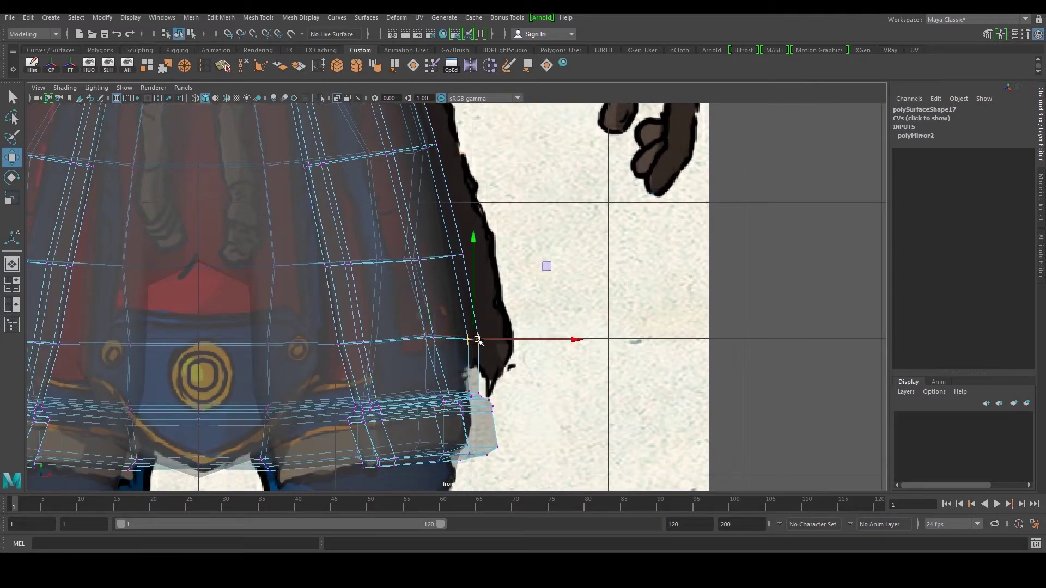
Rotate the skirt's hem band vertices on the +X side and shift them inward.
{"action": "middle_click_drag", "start_coordinate": [374, 450], "coordinate": [386, 396], "text": "alt"}
{"action": "left_click_drag", "start_coordinate": [455, 364], "coordinate": [421, 376]}
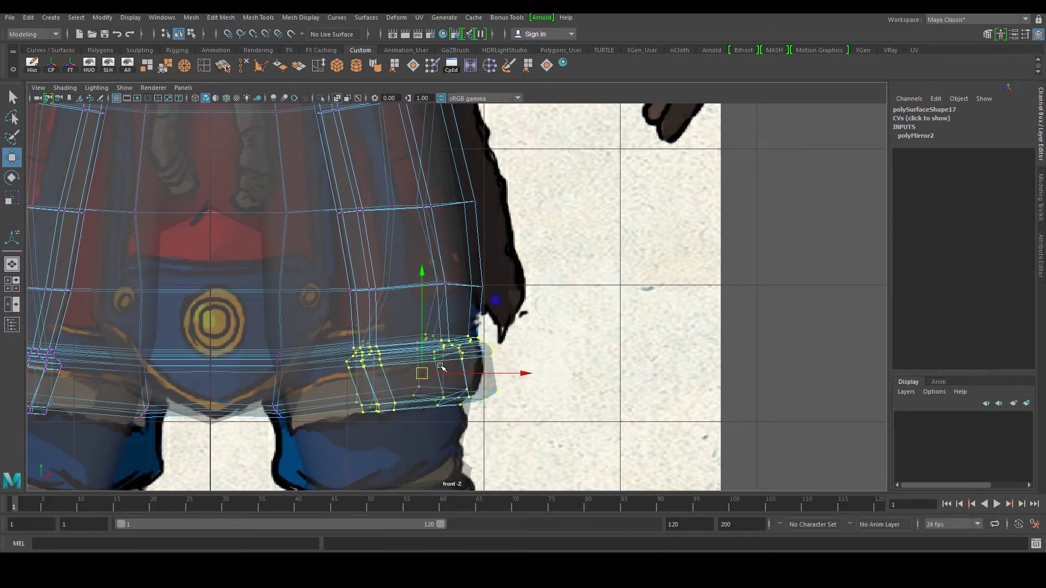
{"action": "key", "text": "e"}
{"action": "left_click_drag", "start_coordinate": [497, 308], "coordinate": [505, 320]}
{"action": "key", "text": "w"}
{"action": "left_click_drag", "start_coordinate": [422, 372], "coordinate": [411, 372]}
Lower the hem band's front corner vertices slightly and return to object mode in the perspective view.
{"action": "left_click_drag", "start_coordinate": [314, 418], "coordinate": [393, 325]}
{"action": "left_click_drag", "start_coordinate": [362, 369], "coordinate": [363, 377]}
{"action": "key", "text": "space"}
{"action": "key", "text": "space"}
{"action": "scroll", "coordinate": [572, 218], "scroll_direction": "up", "scroll_amount": 4}
{"action": "right_click_drag", "start_coordinate": [552, 263], "coordinate": [581, 260]}
{"action": "left_click", "coordinate": [642, 236]}
{"action": "scroll", "coordinate": [637, 243], "scroll_direction": "down", "scroll_amount": 5}
Reposition the side vertices of the skirt's hem band from the perspective view.
{"action": "left_click_drag", "start_coordinate": [632, 273], "coordinate": [466, 292], "text": "alt"}
{"action": "left_click", "coordinate": [451, 296]}
{"action": "scroll", "coordinate": [451, 296], "scroll_direction": "up", "scroll_amount": 4}
{"action": "middle_click_drag", "start_coordinate": [451, 295], "coordinate": [563, 201], "text": "alt"}
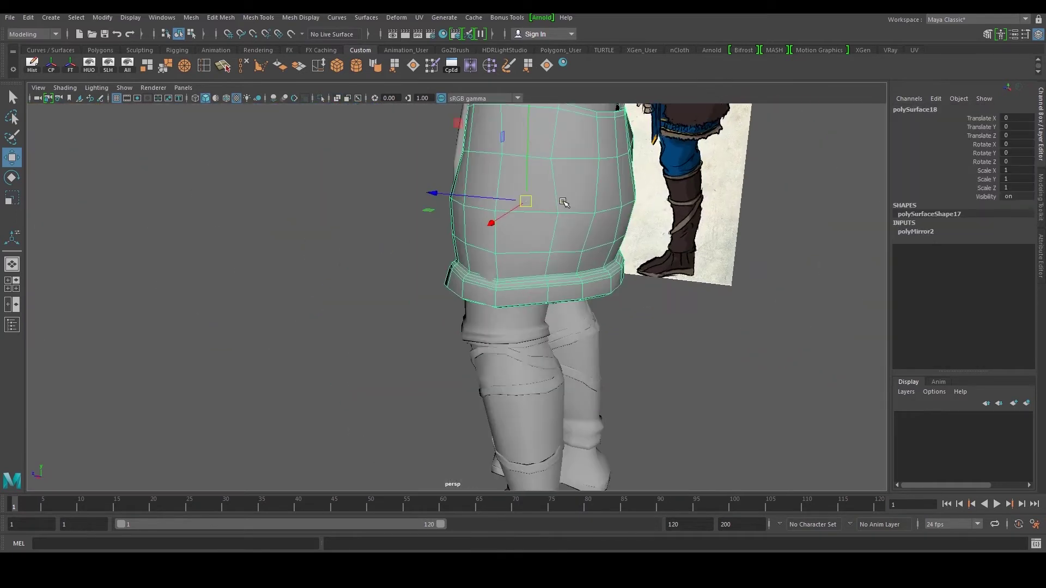
{"action": "scroll", "coordinate": [563, 212], "scroll_direction": "up", "scroll_amount": 4}
{"action": "left_click", "coordinate": [555, 323]}
{"action": "mouse_move", "coordinate": [575, 251]}
{"action": "left_mouse_down", "text": "alt"}
{"action": "mouse_move", "coordinate": [537, 245]}
{"action": "mouse_move", "coordinate": [583, 248]}
{"action": "left_mouse_up", "text": "alt"}
{"action": "left_click_drag", "start_coordinate": [583, 248], "coordinate": [432, 253], "text": "alt"}
{"action": "left_click", "coordinate": [530, 256]}
{"action": "right_click_drag", "start_coordinate": [432, 252], "coordinate": [410, 252]}
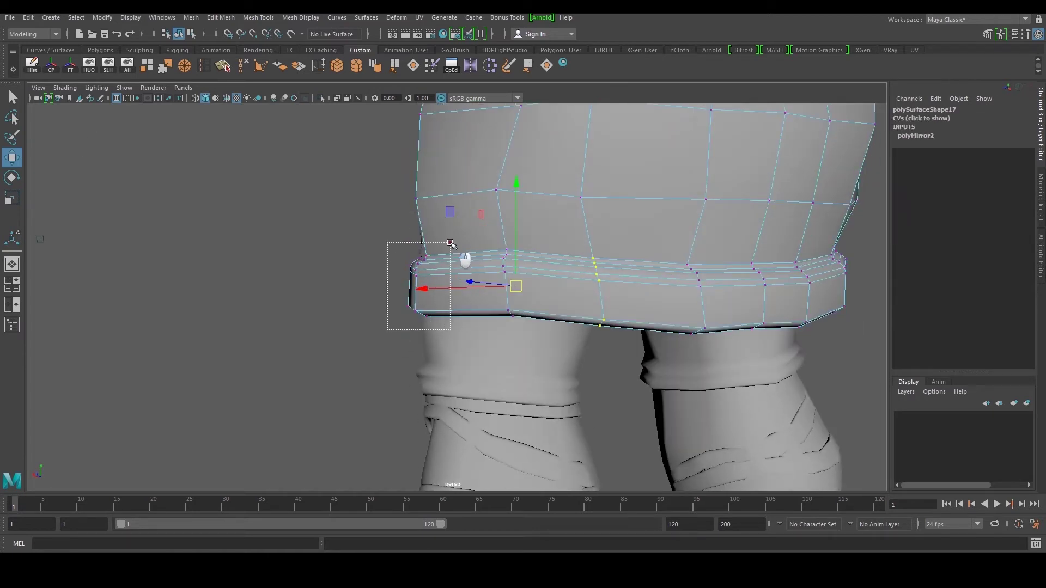
Adjust the skirt's outer side vertices above the hem band along the X axis.
{"action": "left_click_drag", "start_coordinate": [406, 254], "coordinate": [645, 260], "text": "alt"}
{"action": "scroll", "coordinate": [529, 202], "scroll_direction": "up", "scroll_amount": 3}
{"action": "middle_click_drag", "start_coordinate": [528, 202], "coordinate": [535, 319], "text": "alt"}
{"action": "left_click_drag", "start_coordinate": [535, 318], "coordinate": [547, 295], "text": "alt"}
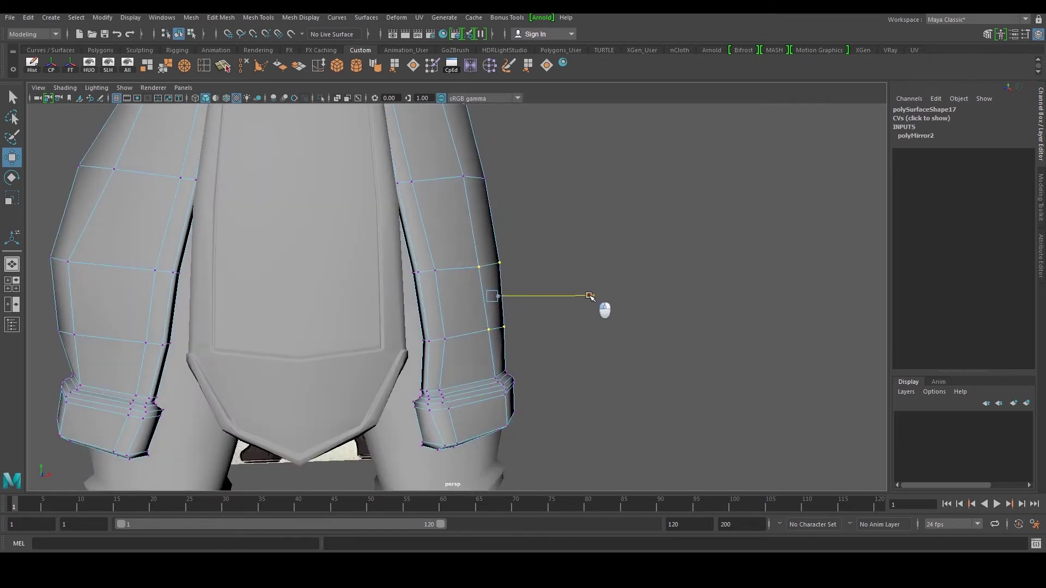
{"action": "middle_click_drag", "start_coordinate": [591, 297], "coordinate": [542, 256], "text": "alt"}
{"action": "left_click_drag", "start_coordinate": [450, 309], "coordinate": [450, 310]}
{"action": "left_click_drag", "start_coordinate": [564, 282], "coordinate": [560, 283]}
Return the skirt to object mode and clear the selection.
{"action": "right_click_drag", "start_coordinate": [453, 239], "coordinate": [511, 222]}
{"action": "left_click", "coordinate": [548, 195]}
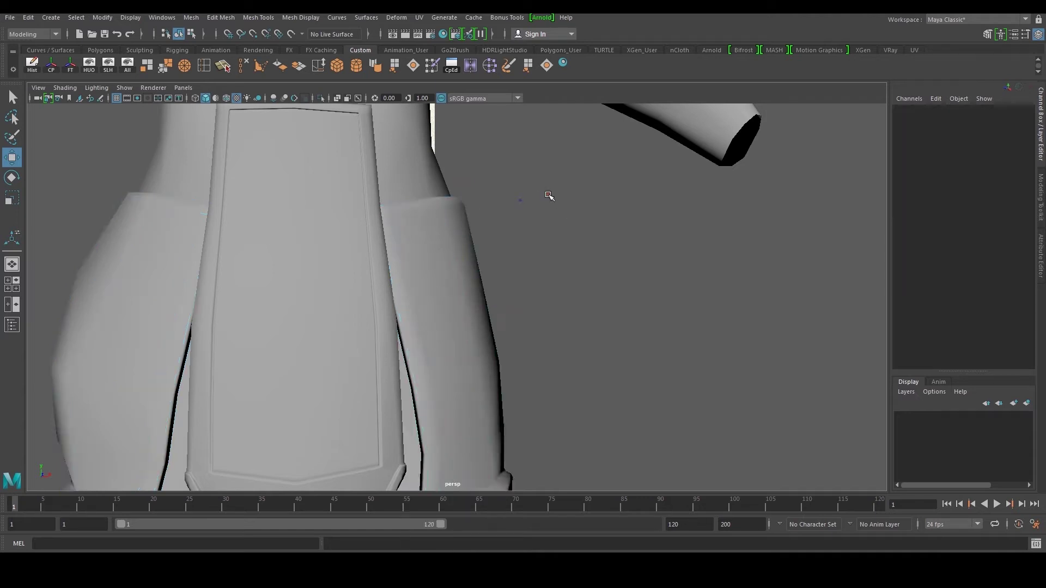
{"action": "scroll", "coordinate": [538, 254], "scroll_direction": "down", "scroll_amount": 10}
{"action": "left_click_drag", "start_coordinate": [537, 255], "coordinate": [515, 262], "text": "alt"}
{"action": "scroll", "coordinate": [474, 296], "scroll_direction": "up", "scroll_amount": 5}
{"action": "left_click", "coordinate": [463, 306]}
{"action": "left_click", "coordinate": [560, 358]}
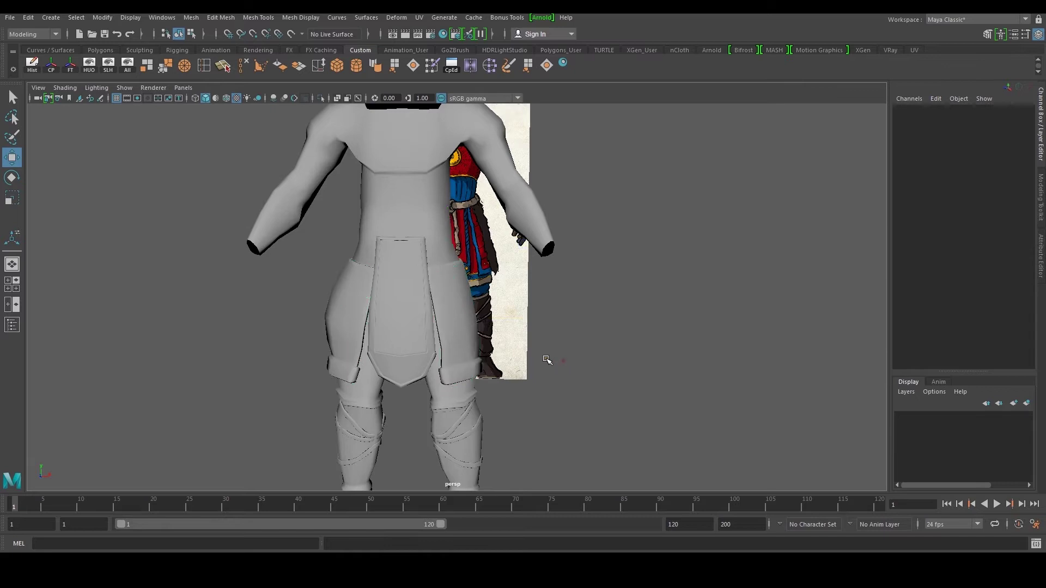
Select the skirt and adjust a vertex above the hem on its rear side along the X axis.
{"action": "scroll", "coordinate": [547, 357], "scroll_direction": "down", "scroll_amount": 8}
{"action": "left_click_drag", "start_coordinate": [542, 342], "coordinate": [376, 343], "text": "alt"}
{"action": "scroll", "coordinate": [499, 325], "scroll_direction": "up", "scroll_amount": 7}
{"action": "left_click_drag", "start_coordinate": [500, 325], "coordinate": [502, 357], "text": "alt"}
{"action": "left_click", "coordinate": [500, 343]}
{"action": "middle_click_drag", "start_coordinate": [502, 356], "coordinate": [462, 298], "text": "alt"}
{"action": "scroll", "coordinate": [463, 297], "scroll_direction": "up", "scroll_amount": 5}
{"action": "left_click_drag", "start_coordinate": [463, 297], "coordinate": [440, 278], "text": "alt"}
{"action": "right_click_drag", "start_coordinate": [440, 279], "coordinate": [383, 283]}
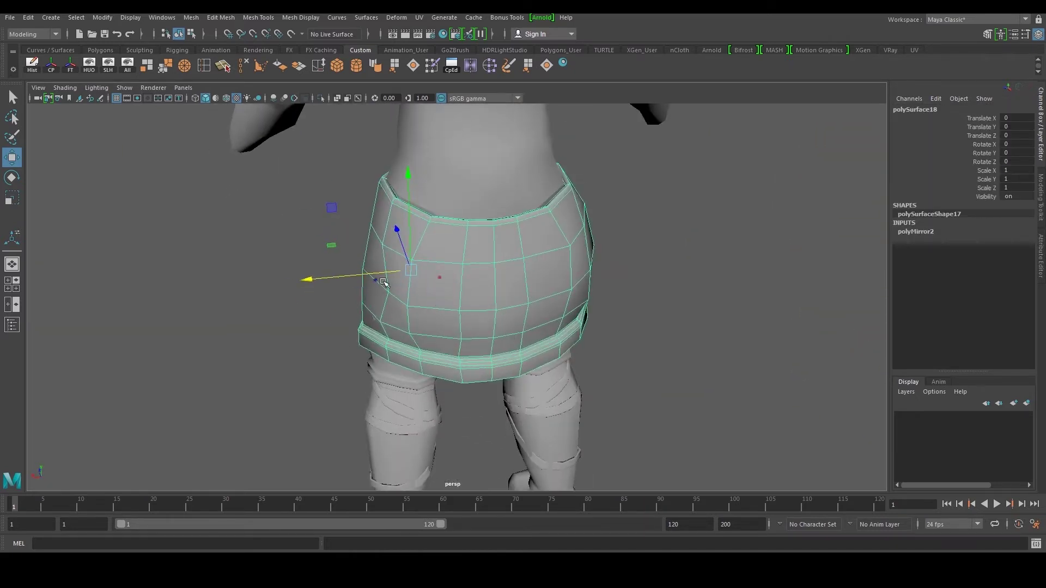
{"action": "left_click", "coordinate": [385, 292]}
{"action": "left_click_drag", "start_coordinate": [349, 296], "coordinate": [341, 296]}
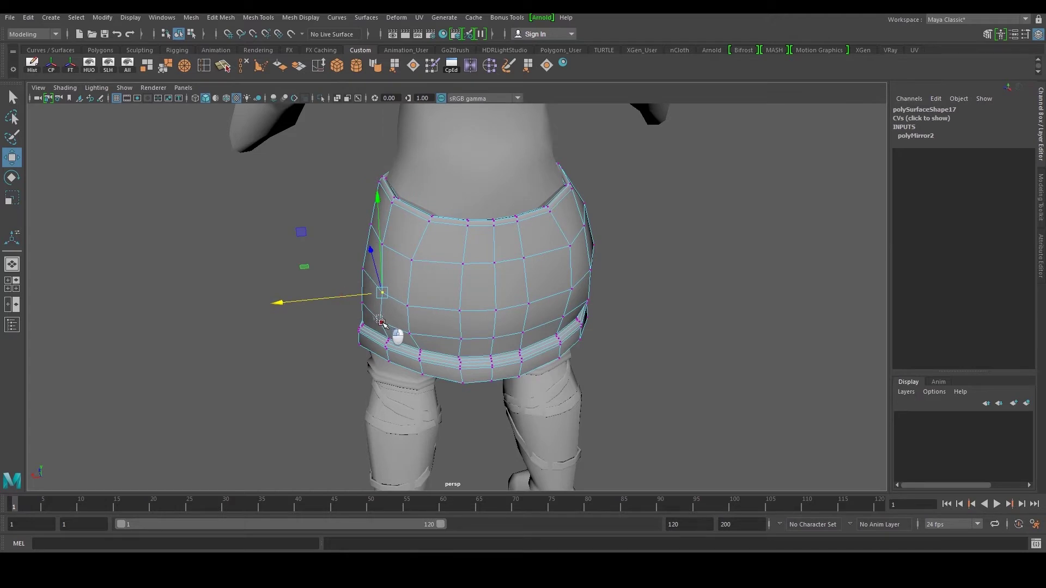
Reposition the skirt's rear side vertices just above the hem band to even out its curve.
{"action": "left_click", "coordinate": [382, 322]}
{"action": "scroll", "coordinate": [376, 325], "scroll_direction": "up", "scroll_amount": 3}
{"action": "left_click_drag", "start_coordinate": [296, 337], "coordinate": [302, 337]}
{"action": "right_click_drag", "start_coordinate": [375, 287], "coordinate": [375, 322]}
{"action": "left_click", "coordinate": [371, 325]}
{"action": "left_click_drag", "start_coordinate": [374, 322], "coordinate": [351, 345]}
{"action": "left_click_drag", "start_coordinate": [333, 284], "coordinate": [334, 285]}
{"action": "left_click_drag", "start_coordinate": [311, 345], "coordinate": [310, 345]}
{"action": "left_click_drag", "start_coordinate": [366, 334], "coordinate": [407, 253], "text": "alt"}
{"action": "right_click_drag", "start_coordinate": [408, 253], "coordinate": [398, 228]}
{"action": "left_click", "coordinate": [394, 248]}
{"action": "mouse_move", "coordinate": [394, 248]}
{"action": "left_mouse_down", "text": "alt"}
{"action": "mouse_move", "coordinate": [399, 263]}
{"action": "mouse_move", "coordinate": [391, 243]}
{"action": "left_mouse_up", "text": "alt"}
{"action": "left_click", "coordinate": [398, 227], "text": "shift"}
{"action": "left_click_drag", "start_coordinate": [324, 274], "coordinate": [420, 280]}
{"action": "key", "text": "ctrl+z"}
Adjust the vertices across the lower back of the skirt to smooth its rounded shape.
{"action": "right_click_drag", "start_coordinate": [429, 287], "coordinate": [393, 282]}
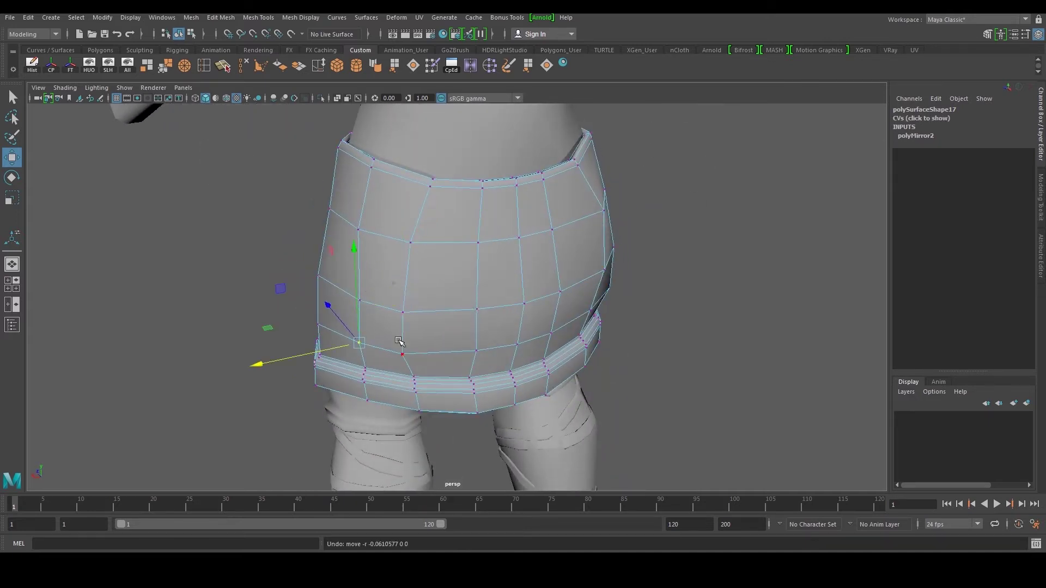
{"action": "left_click_drag", "start_coordinate": [399, 361], "coordinate": [432, 236]}
{"action": "left_click_drag", "start_coordinate": [402, 266], "coordinate": [422, 270], "text": "alt"}
{"action": "left_click_drag", "start_coordinate": [357, 328], "coordinate": [373, 347]}
{"action": "left_click_drag", "start_coordinate": [381, 281], "coordinate": [433, 233], "text": "alt"}
{"action": "left_click", "coordinate": [433, 233]}
{"action": "left_click", "coordinate": [421, 303]}
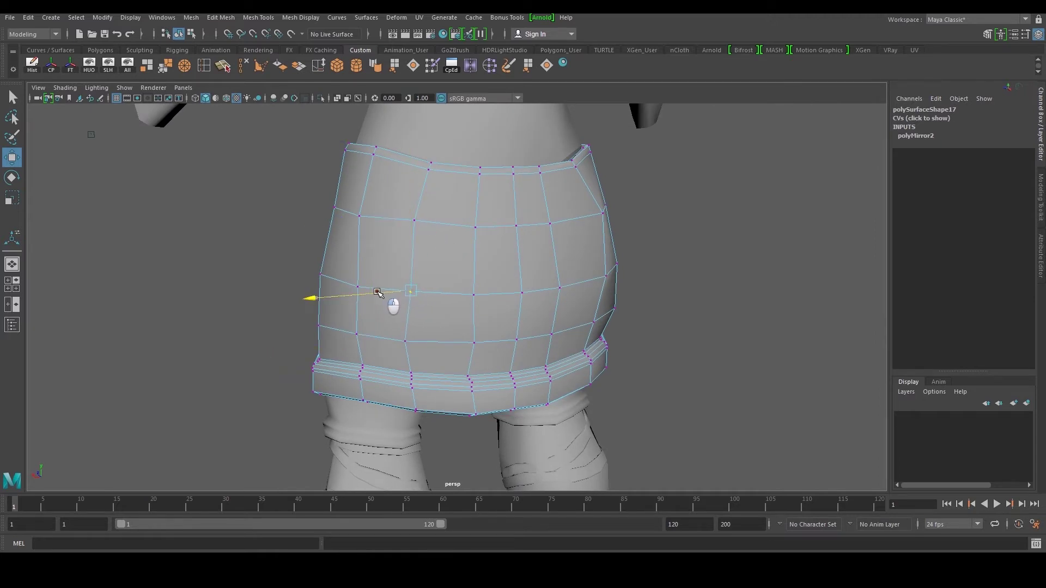
{"action": "left_click_drag", "start_coordinate": [374, 293], "coordinate": [480, 252], "text": "alt"}
{"action": "left_click_drag", "start_coordinate": [430, 293], "coordinate": [427, 293]}
Scale the vertex rows along the skirt's waist edge and return to object mode.
{"action": "left_click_drag", "start_coordinate": [484, 274], "coordinate": [406, 306], "text": "alt"}
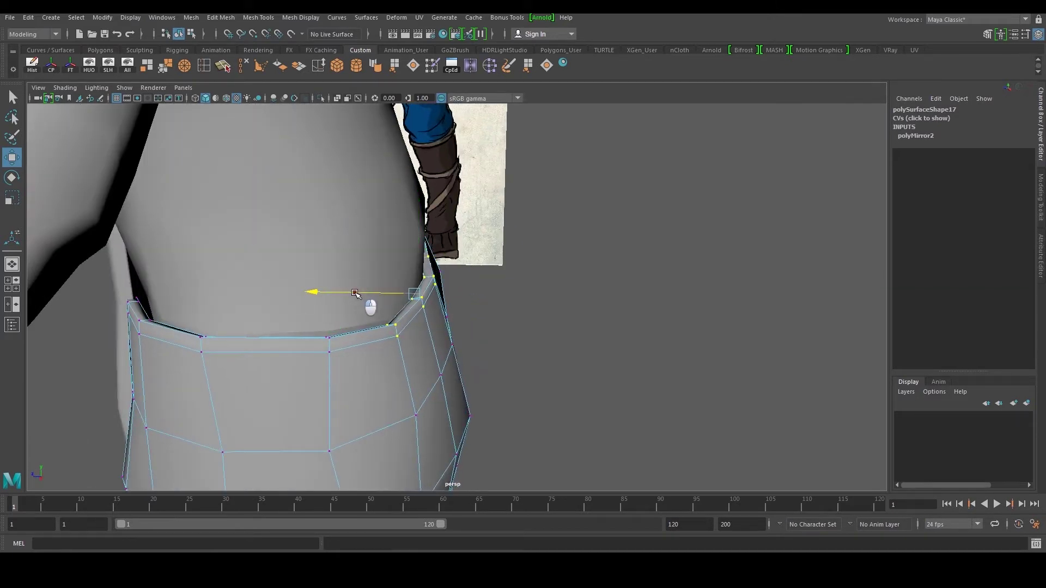
{"action": "left_click_drag", "start_coordinate": [364, 322], "coordinate": [379, 341], "text": "alt"}
{"action": "middle_click_drag", "start_coordinate": [385, 291], "coordinate": [418, 322], "text": "alt"}
{"action": "scroll", "coordinate": [418, 322], "scroll_direction": "up", "scroll_amount": 3}
{"action": "left_click_drag", "start_coordinate": [418, 322], "coordinate": [737, 305], "text": "alt"}
{"action": "scroll", "coordinate": [356, 204], "scroll_direction": "down", "scroll_amount": 5}
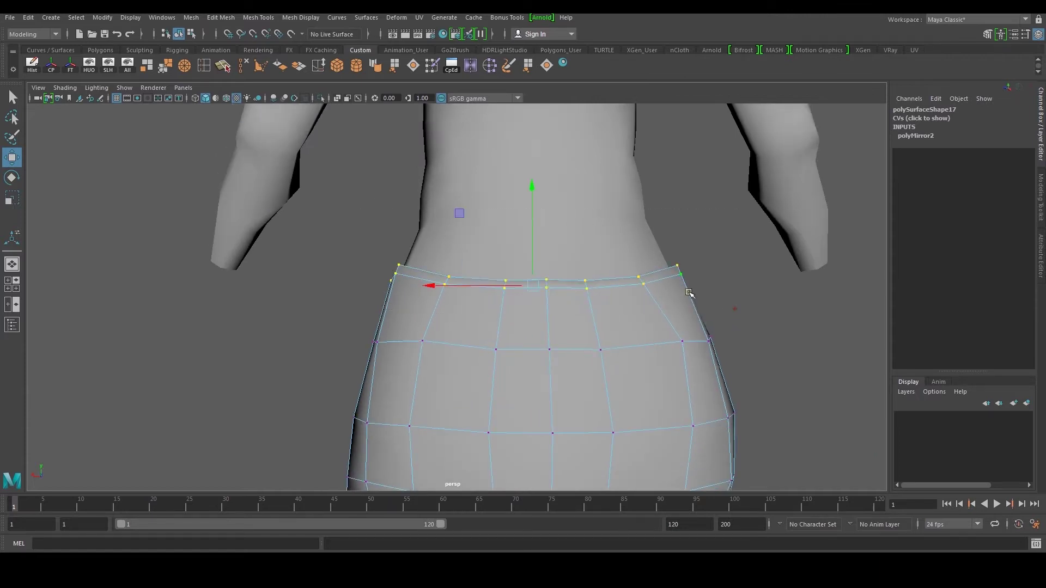
{"action": "key", "text": "r"}
{"action": "left_click_drag", "start_coordinate": [534, 289], "coordinate": [708, 300]}
{"action": "right_click_drag", "start_coordinate": [529, 297], "coordinate": [562, 248]}
{"action": "left_click", "coordinate": [563, 248]}
Select the front flap and insert a vertical edge loop beside its centre line.
{"action": "scroll", "coordinate": [497, 299], "scroll_direction": "down", "scroll_amount": 7}
{"action": "left_click_drag", "start_coordinate": [498, 298], "coordinate": [544, 300], "text": "alt"}
{"action": "scroll", "coordinate": [500, 326], "scroll_direction": "down", "scroll_amount": 6}
{"action": "scroll", "coordinate": [500, 328], "scroll_direction": "up", "scroll_amount": 4}
{"action": "middle_click_drag", "start_coordinate": [500, 328], "coordinate": [499, 273], "text": "alt"}
{"action": "left_click_drag", "start_coordinate": [483, 294], "coordinate": [496, 242], "text": "alt"}
{"action": "middle_click_drag", "start_coordinate": [457, 244], "coordinate": [513, 308], "text": "alt"}
{"action": "left_click", "coordinate": [462, 309]}
{"action": "scroll", "coordinate": [463, 311], "scroll_direction": "up", "scroll_amount": 6}
{"action": "scroll", "coordinate": [513, 308], "scroll_direction": "up", "scroll_amount": 3}
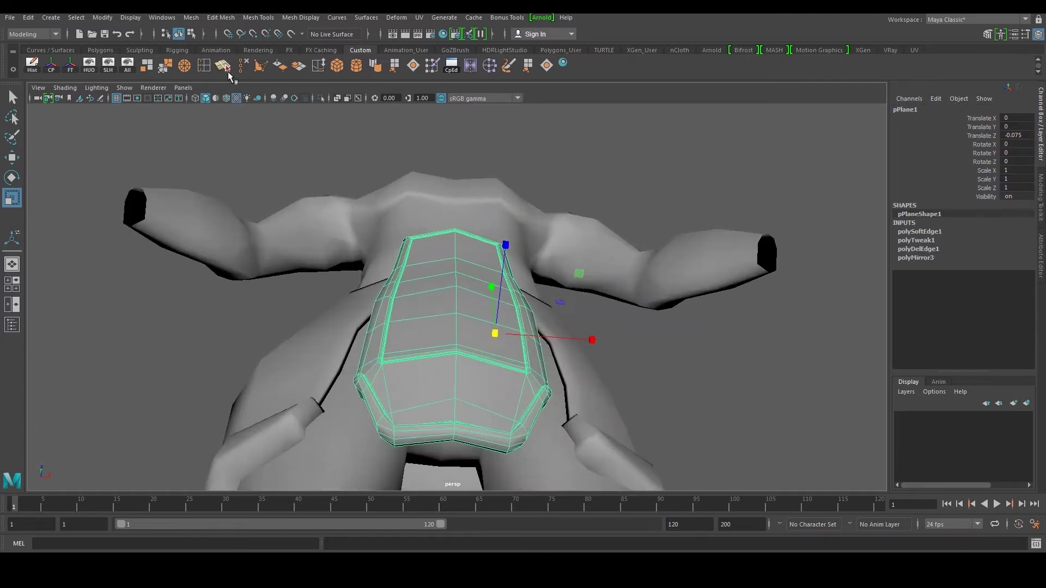
{"action": "left_click", "coordinate": [203, 67]}
{"action": "scroll", "coordinate": [450, 252], "scroll_direction": "up", "scroll_amount": 3}
{"action": "left_click_drag", "start_coordinate": [483, 288], "coordinate": [521, 226]}
Shift the new edge loop on the front flap slightly, then return to object mode and deselect.
{"action": "key", "text": "w"}
{"action": "middle_click_drag", "start_coordinate": [521, 227], "coordinate": [523, 215]}
{"action": "left_click_drag", "start_coordinate": [597, 314], "coordinate": [605, 314]}
{"action": "left_click_drag", "start_coordinate": [512, 204], "coordinate": [513, 207]}
{"action": "right_click_drag", "start_coordinate": [511, 234], "coordinate": [458, 318], "text": "alt"}
{"action": "left_click_drag", "start_coordinate": [457, 318], "coordinate": [461, 354], "text": "alt"}
{"action": "right_click_drag", "start_coordinate": [462, 248], "coordinate": [508, 231]}
{"action": "left_click", "coordinate": [643, 331]}
Inspect the shape of the front flap and skirt from several angles in the perspective view.
{"action": "right_click_drag", "start_coordinate": [644, 332], "coordinate": [544, 319], "text": "alt"}
{"action": "left_click_drag", "start_coordinate": [464, 292], "coordinate": [462, 332], "text": "alt"}
{"action": "left_click", "coordinate": [462, 331]}
{"action": "right_click_drag", "start_coordinate": [462, 332], "coordinate": [446, 349], "text": "alt"}
{"action": "left_click", "coordinate": [494, 376]}
{"action": "left_click_drag", "start_coordinate": [612, 357], "coordinate": [570, 353], "text": "alt"}
{"action": "left_click", "coordinate": [618, 373]}
{"action": "left_click_drag", "start_coordinate": [445, 281], "coordinate": [463, 370], "text": "alt"}
{"action": "left_click", "coordinate": [550, 365]}
{"action": "left_click_drag", "start_coordinate": [550, 365], "coordinate": [493, 303], "text": "alt"}
{"action": "middle_click_drag", "start_coordinate": [493, 304], "coordinate": [466, 310], "text": "alt"}
{"action": "right_click_drag", "start_coordinate": [388, 190], "coordinate": [412, 207], "text": "alt"}
Compare the whole model with the reference in the front view and select the front flap.
{"action": "key", "text": "space"}
{"action": "key", "text": "space"}
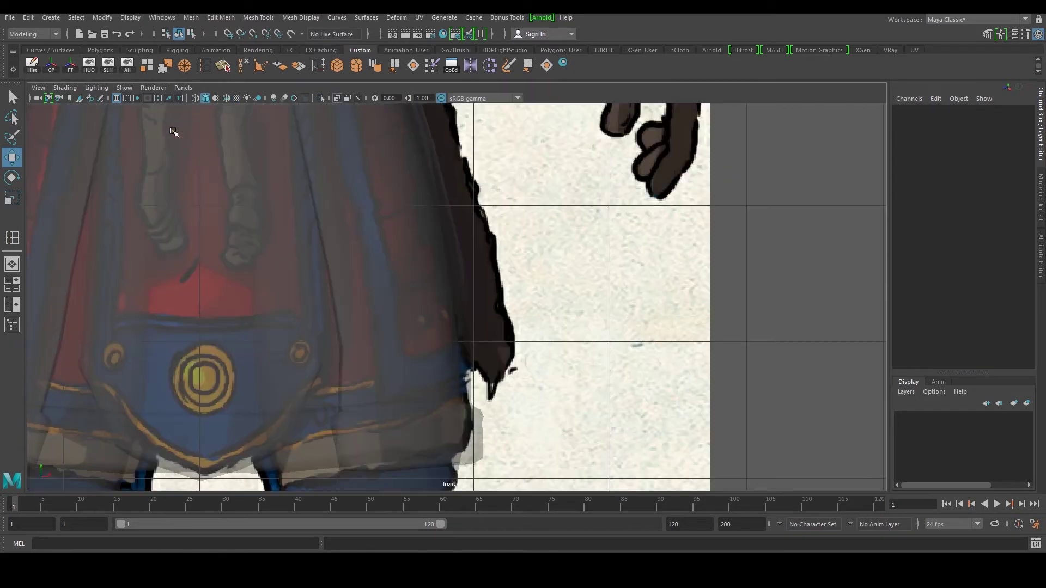
{"action": "left_click", "coordinate": [38, 87]}
{"action": "left_click", "coordinate": [116, 212]}
{"action": "middle_click_drag", "start_coordinate": [341, 244], "coordinate": [342, 270], "text": "alt"}
{"action": "scroll", "coordinate": [391, 228], "scroll_direction": "down", "scroll_amount": 1}
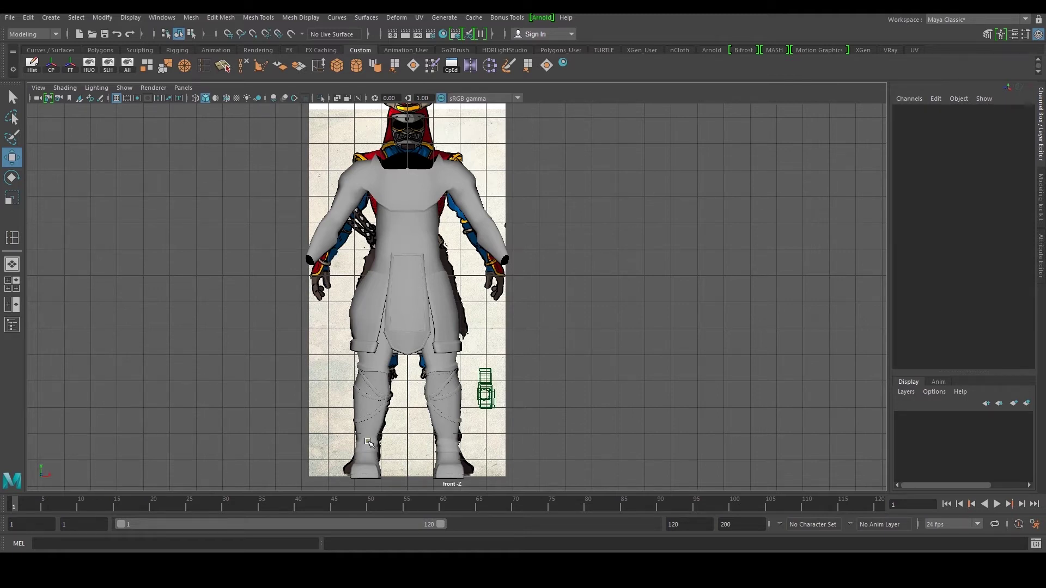
{"action": "scroll", "coordinate": [445, 323], "scroll_direction": "up", "scroll_amount": 4}
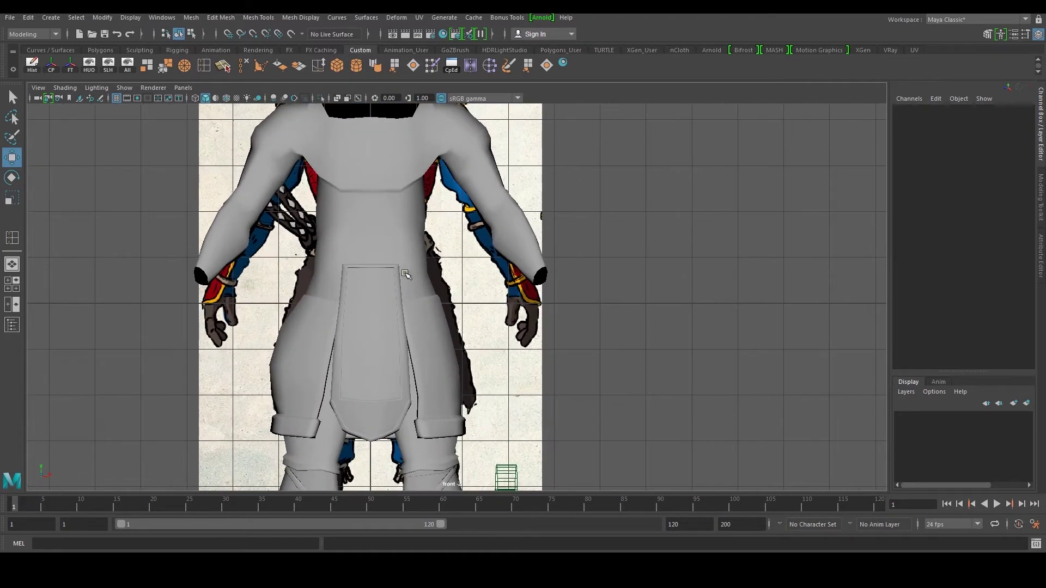
{"action": "middle_click_drag", "start_coordinate": [413, 313], "coordinate": [404, 278], "text": "alt"}
{"action": "left_click", "coordinate": [357, 292]}
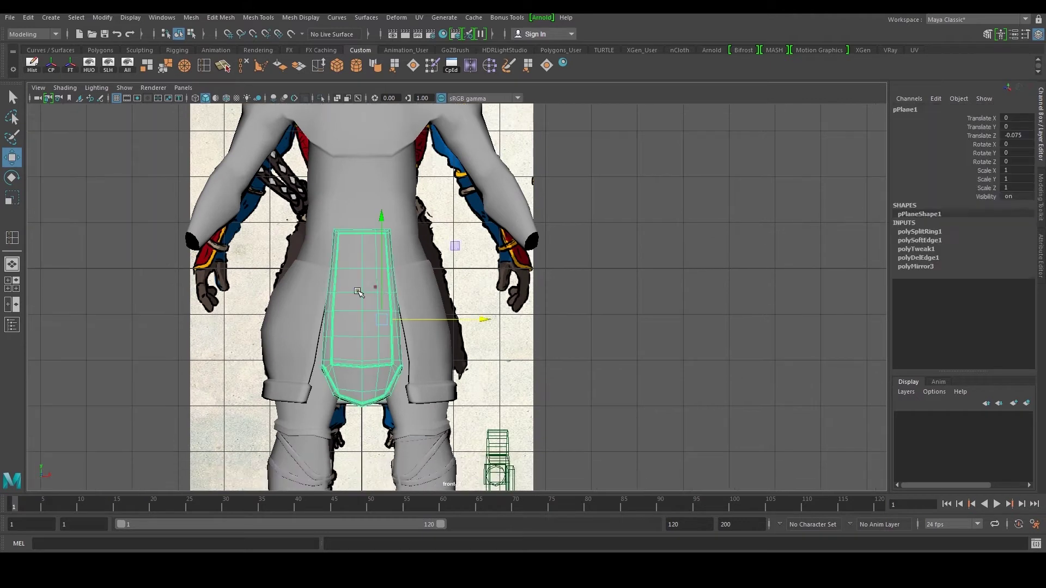
Examine the belt and flap details of the front reference image against the model in the perspective view.
{"action": "key", "text": "space"}
{"action": "key", "text": "space"}
{"action": "scroll", "coordinate": [438, 272], "scroll_direction": "up", "scroll_amount": 4}
{"action": "left_click_drag", "start_coordinate": [465, 339], "coordinate": [505, 328], "text": "alt"}
{"action": "left_click_drag", "start_coordinate": [583, 294], "coordinate": [453, 321], "text": "alt"}
{"action": "scroll", "coordinate": [453, 321], "scroll_direction": "up", "scroll_amount": 8}
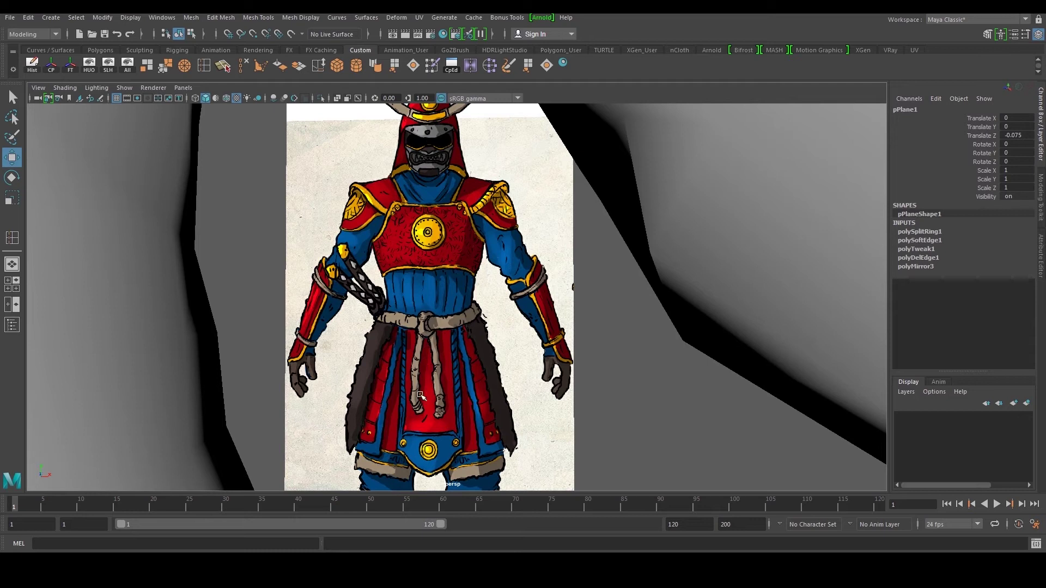
{"action": "scroll", "coordinate": [440, 354], "scroll_direction": "down", "scroll_amount": 4}
{"action": "left_click_drag", "start_coordinate": [277, 334], "coordinate": [292, 318], "text": "alt"}
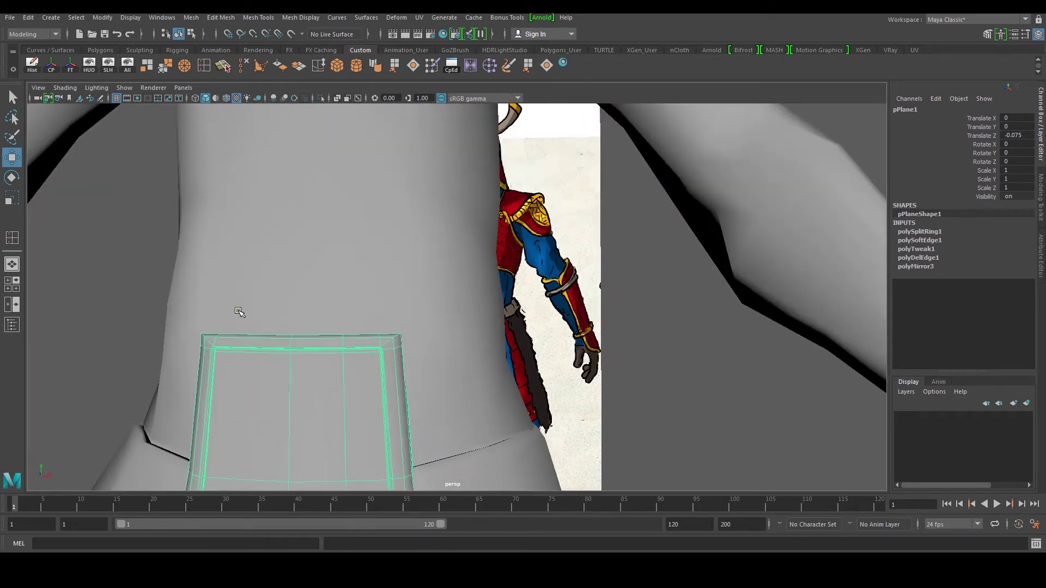
{"action": "scroll", "coordinate": [200, 346], "scroll_direction": "down", "scroll_amount": 2}
{"action": "left_click_drag", "start_coordinate": [235, 352], "coordinate": [269, 325], "text": "alt"}
{"action": "right_click_drag", "start_coordinate": [269, 325], "coordinate": [401, 301], "text": "alt"}
{"action": "scroll", "coordinate": [397, 299], "scroll_direction": "down", "scroll_amount": 7}
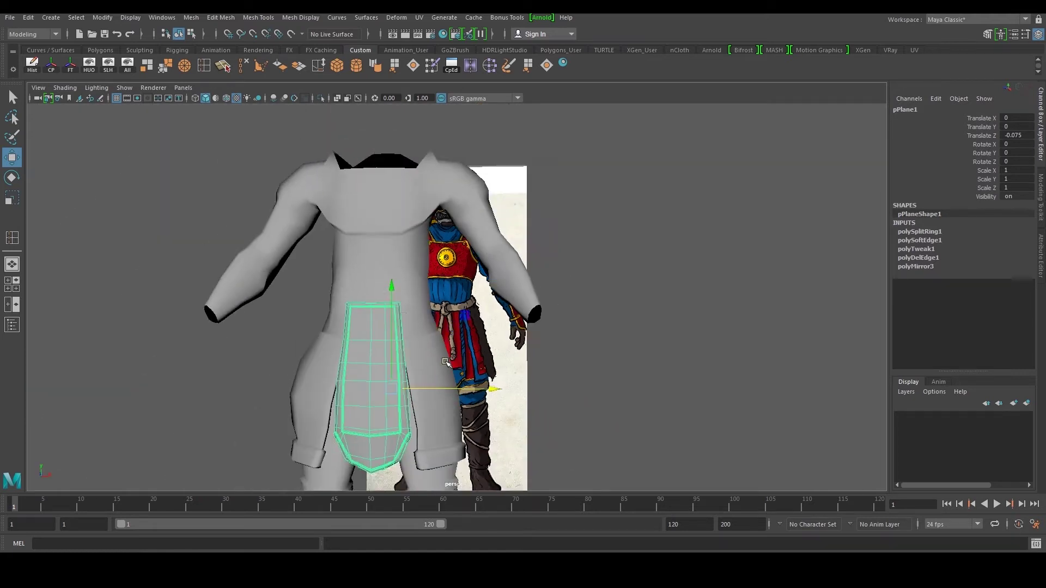
{"action": "middle_click_drag", "start_coordinate": [463, 354], "coordinate": [465, 267], "text": "alt"}
Check the front flap in profile beside both reference images and select it.
{"action": "left_click", "coordinate": [532, 410]}
{"action": "scroll", "coordinate": [541, 410], "scroll_direction": "down", "scroll_amount": 2}
{"action": "left_click_drag", "start_coordinate": [543, 409], "coordinate": [478, 397], "text": "alt"}
{"action": "mouse_move", "coordinate": [478, 398]}
{"action": "middle_mouse_down", "text": "alt"}
{"action": "mouse_move", "coordinate": [470, 363]}
{"action": "mouse_move", "coordinate": [480, 413]}
{"action": "middle_mouse_up", "text": "alt"}
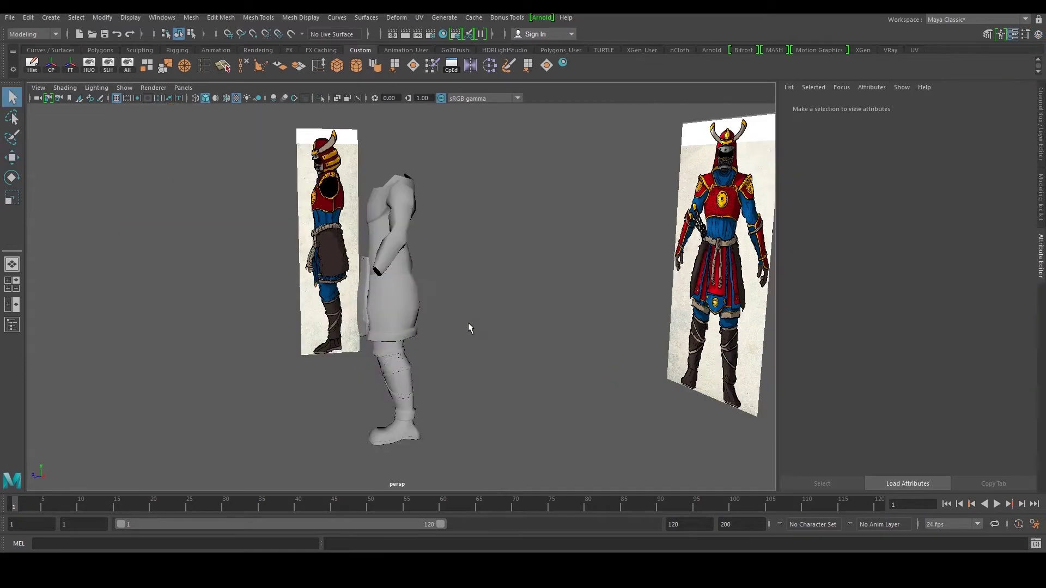
{"action": "scroll", "coordinate": [452, 325], "scroll_direction": "up", "scroll_amount": 5}
{"action": "left_click_drag", "start_coordinate": [393, 317], "coordinate": [431, 309], "text": "alt"}
{"action": "scroll", "coordinate": [432, 322], "scroll_direction": "up", "scroll_amount": 4}
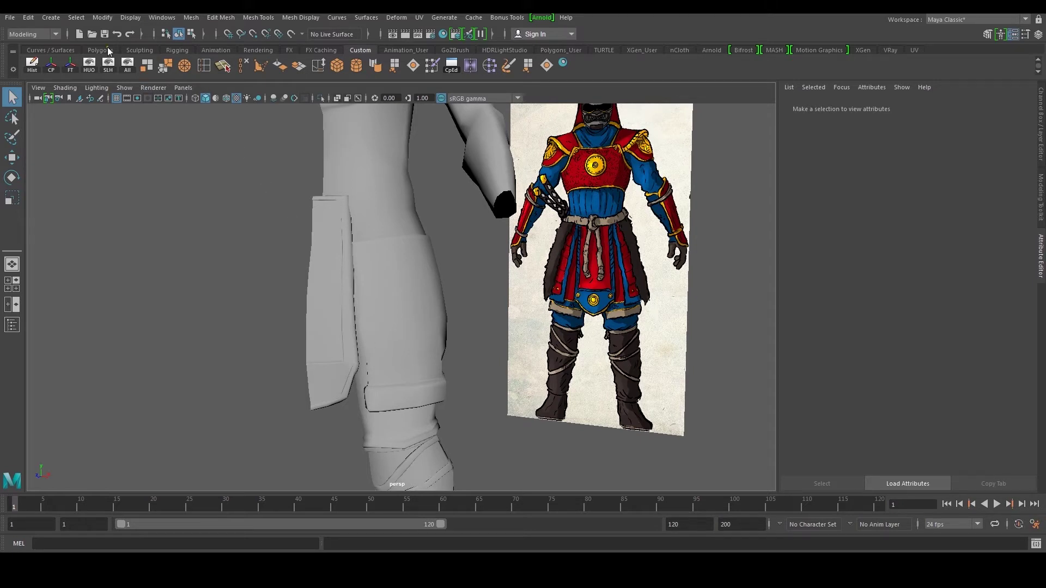
{"action": "left_click", "coordinate": [349, 254]}
{"action": "scroll", "coordinate": [349, 254], "scroll_direction": "up", "scroll_amount": 4}
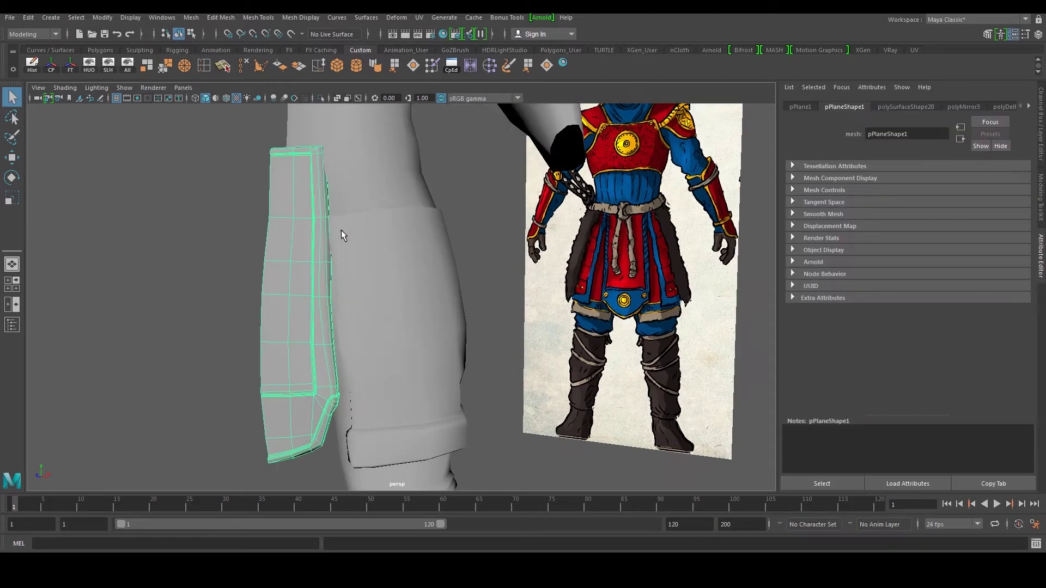
Create a polygon cylinder and flatten it along Y to a scale of about 0.24.
{"action": "left_click", "coordinate": [51, 17]}
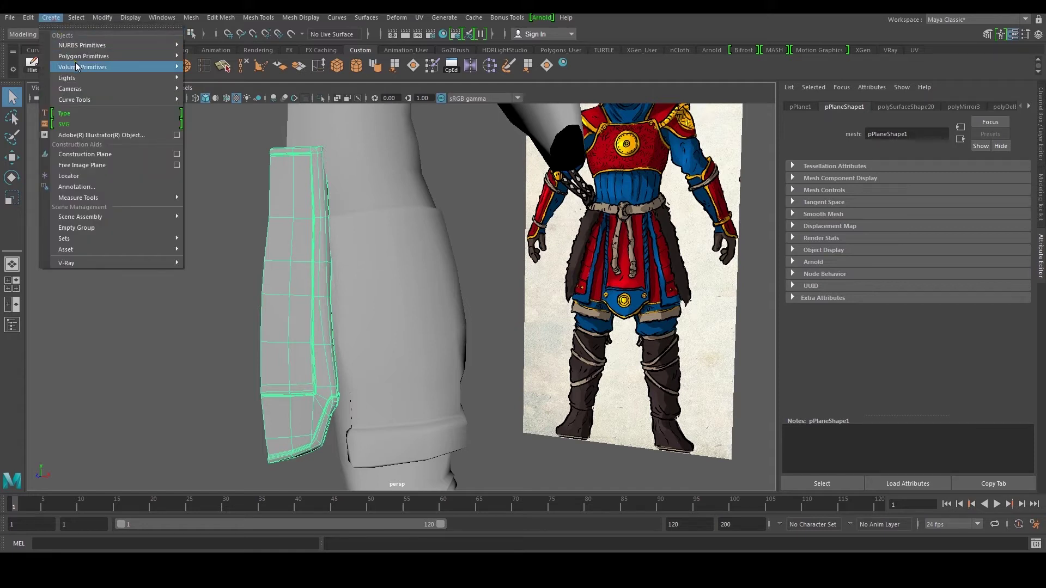
{"action": "mouse_move", "coordinate": [87, 56]}
{"action": "left_click", "coordinate": [217, 88]}
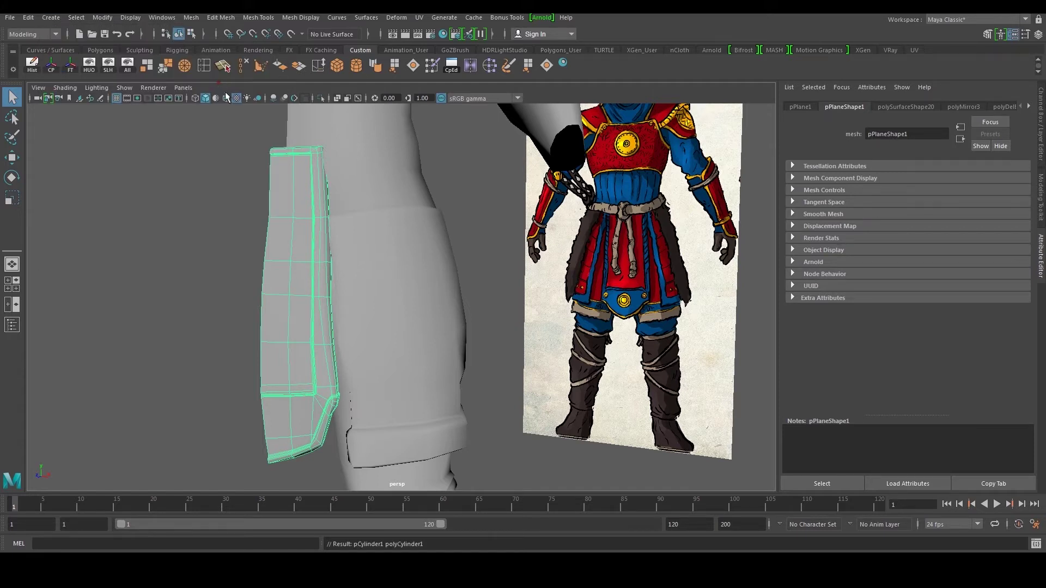
{"action": "scroll", "coordinate": [528, 297], "scroll_direction": "down", "scroll_amount": 4}
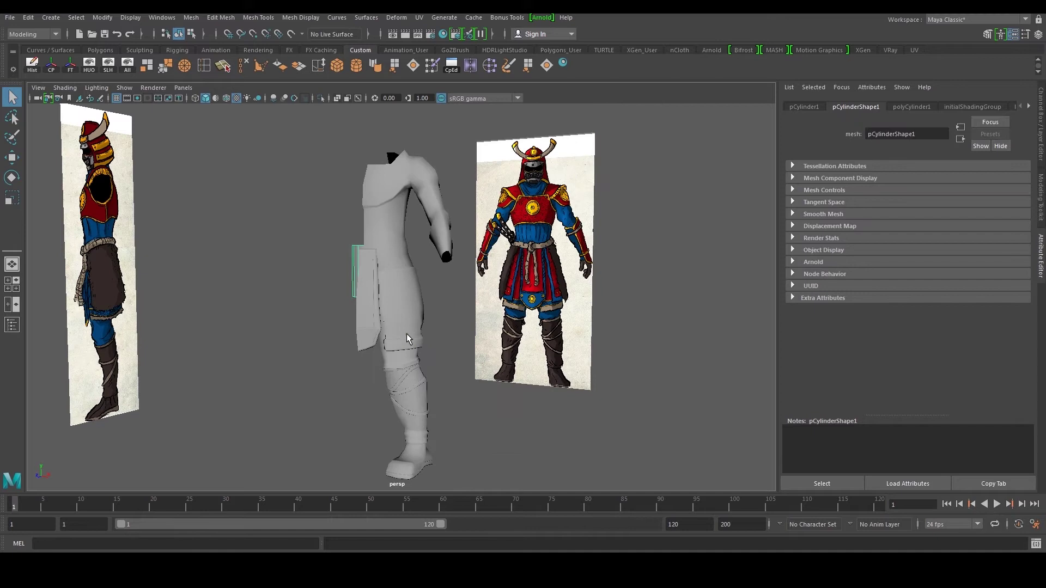
{"action": "key", "text": "r"}
{"action": "key", "text": "f"}
{"action": "left_click_drag", "start_coordinate": [345, 139], "coordinate": [340, 246]}
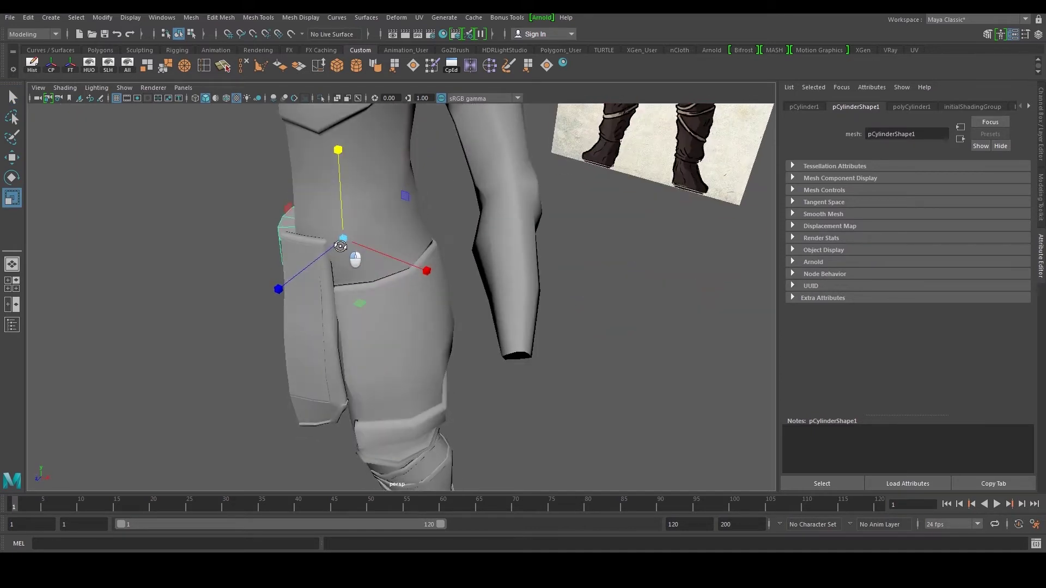
Rotate the flattened cylinder about 29 degrees around X and set its axis subdivisions to 8.
{"action": "key", "text": "e"}
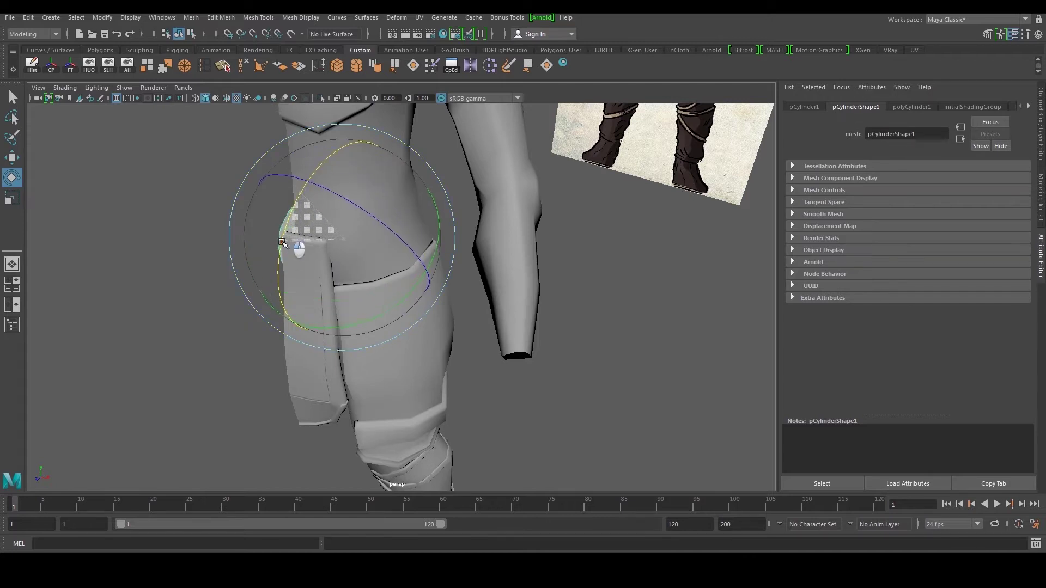
{"action": "key", "text": "ctrl+a"}
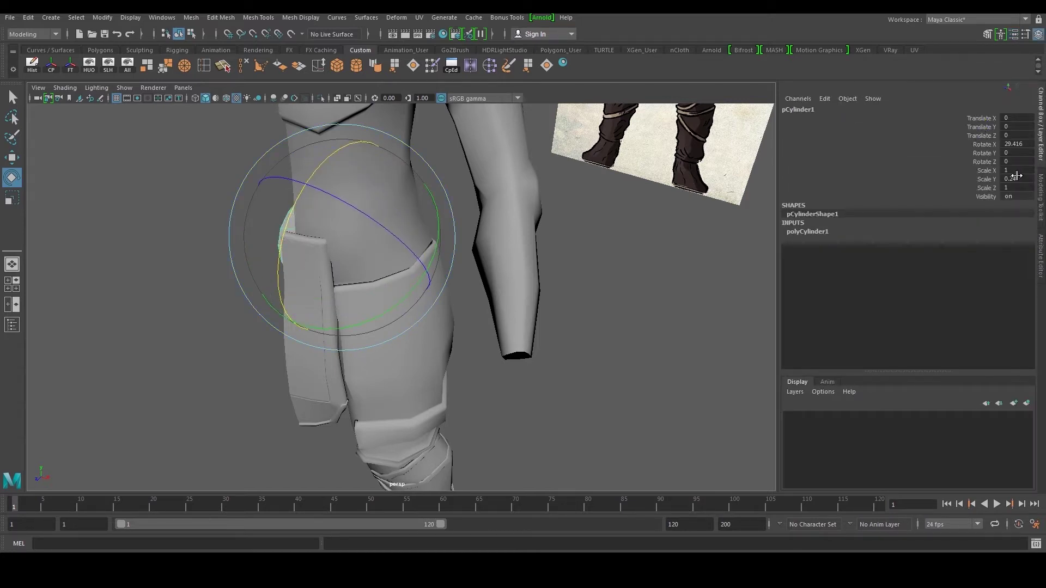
{"action": "left_click", "coordinate": [826, 235]}
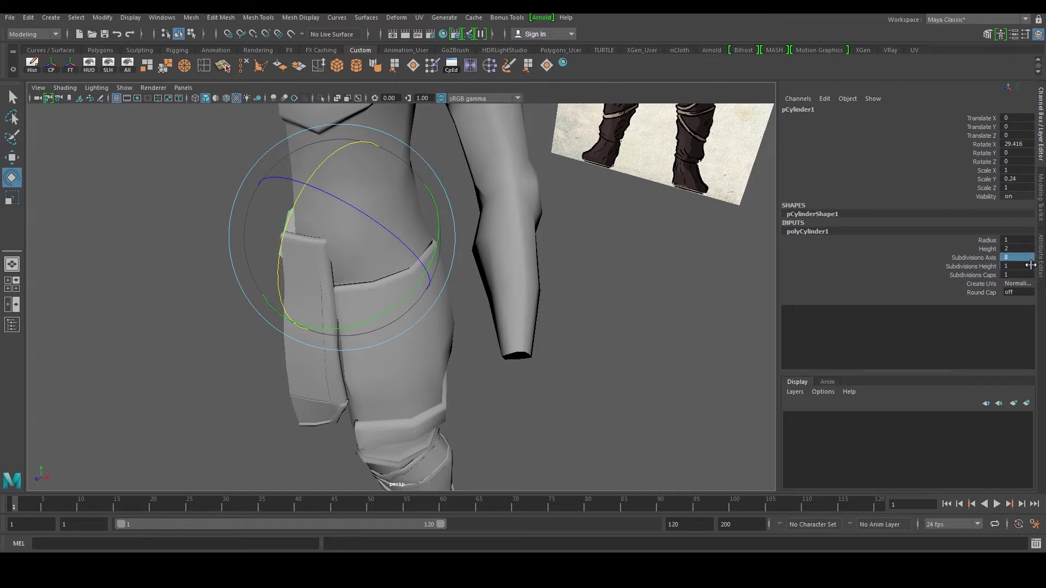
Move the cylinder forward to about 1 in Z and adjust its X rotation to face the front.
{"action": "key", "text": "w"}
{"action": "left_click_drag", "start_coordinate": [288, 289], "coordinate": [248, 321]}
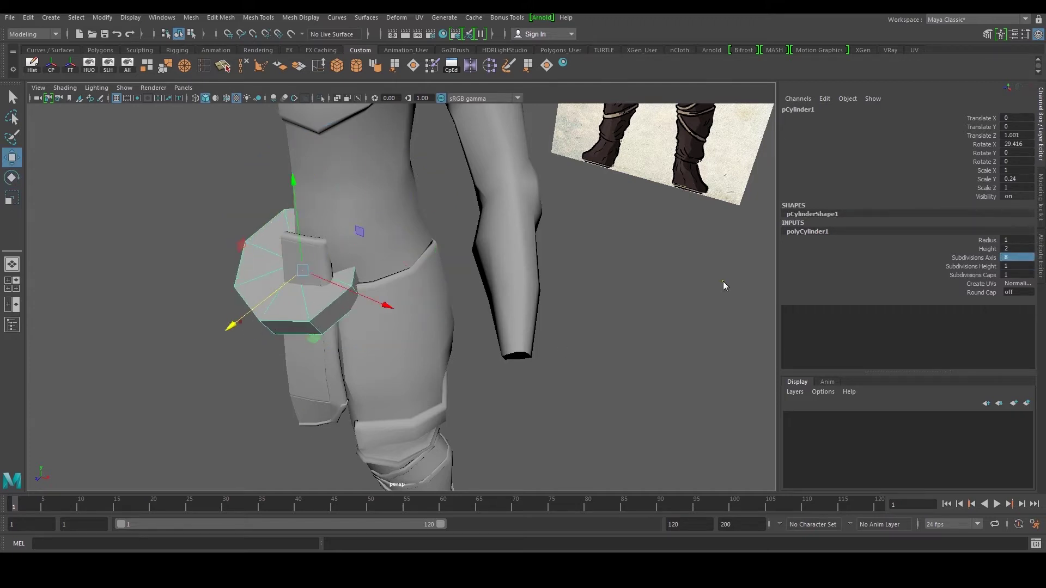
{"action": "double_click", "coordinate": [1015, 144]}
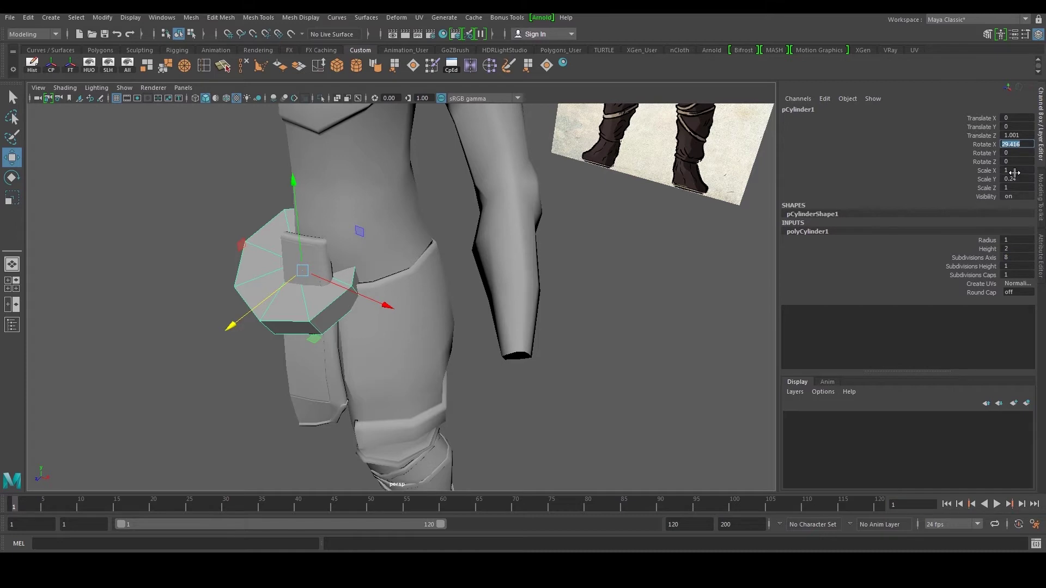
{"action": "key", "text": "Return"}
Scale the octagonal cylinder down uniformly.
{"action": "left_click_drag", "start_coordinate": [413, 279], "coordinate": [418, 243], "text": "alt"}
{"action": "scroll", "coordinate": [320, 247], "scroll_direction": "up", "scroll_amount": 2}
{"action": "key", "text": "r"}
{"action": "left_click_drag", "start_coordinate": [294, 221], "coordinate": [160, 245]}
{"action": "key", "text": "w"}
Delete the back cap faces of the octagonal cylinder.
{"action": "left_click_drag", "start_coordinate": [218, 247], "coordinate": [153, 240], "text": "alt"}
{"action": "middle_click_drag", "start_coordinate": [214, 219], "coordinate": [349, 232], "text": "alt"}
{"action": "right_click_drag", "start_coordinate": [384, 219], "coordinate": [384, 245]}
{"action": "left_click_drag", "start_coordinate": [429, 233], "coordinate": [383, 226], "text": "alt"}
{"action": "left_click_drag", "start_coordinate": [417, 170], "coordinate": [376, 321]}
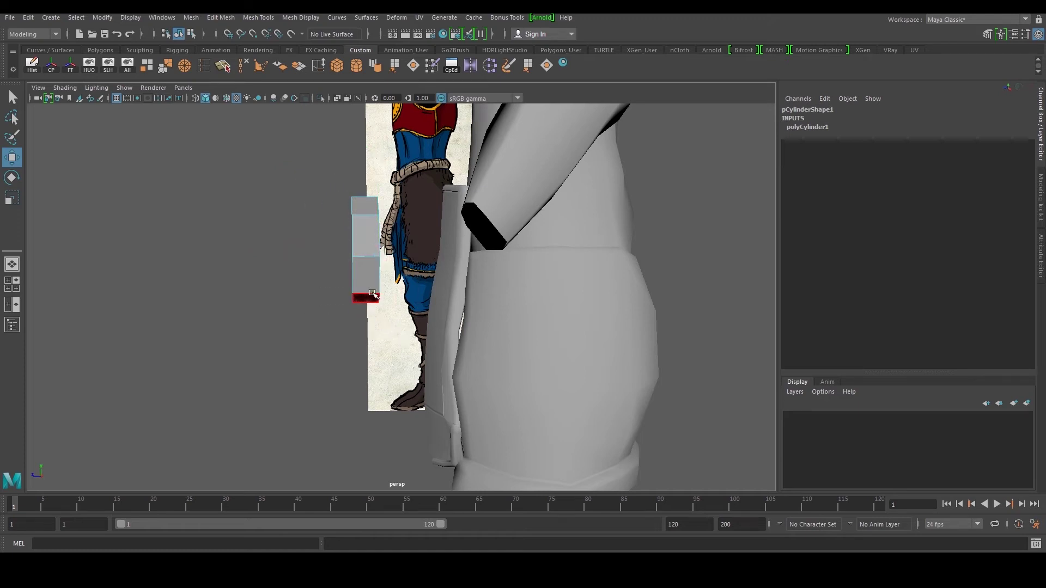
{"action": "key", "text": "Delete"}
Extrude the octagonal cylinder's front cap faces and scale them inward to form an outer rim.
{"action": "right_click_drag", "start_coordinate": [376, 228], "coordinate": [417, 226], "text": "alt"}
{"action": "left_click_drag", "start_coordinate": [416, 224], "coordinate": [354, 217], "text": "alt"}
{"action": "left_click_drag", "start_coordinate": [349, 256], "coordinate": [483, 255], "text": "alt"}
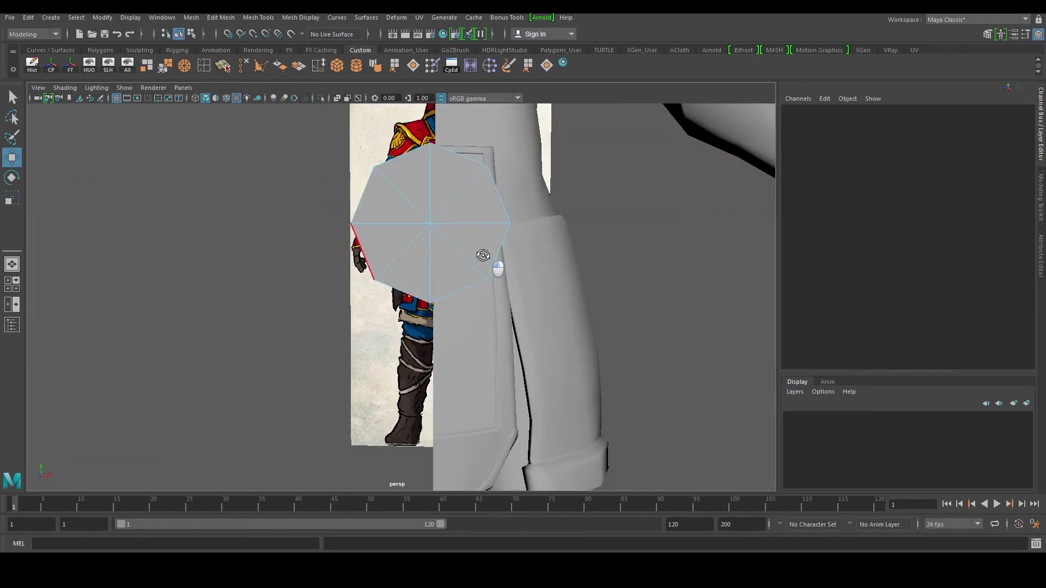
{"action": "middle_click_drag", "start_coordinate": [461, 255], "coordinate": [394, 278], "text": "alt"}
{"action": "left_click_drag", "start_coordinate": [347, 227], "coordinate": [393, 281]}
{"action": "middle_click_drag", "start_coordinate": [394, 268], "coordinate": [214, 294], "text": "alt"}
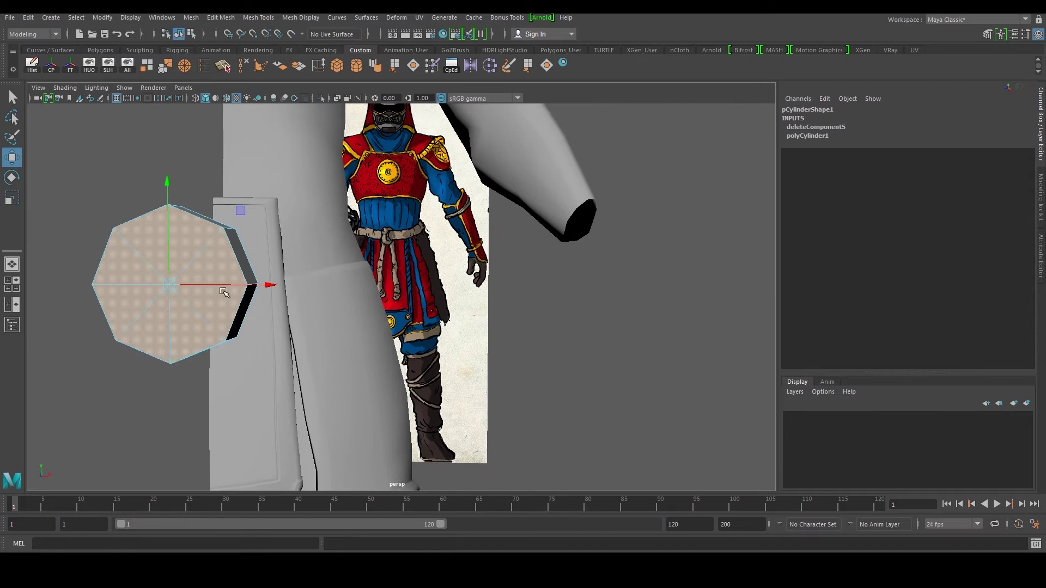
{"action": "left_click_drag", "start_coordinate": [226, 294], "coordinate": [215, 293], "text": "alt"}
{"action": "right_click_drag", "start_coordinate": [175, 290], "coordinate": [207, 292], "text": "alt"}
{"action": "middle_click_drag", "start_coordinate": [183, 293], "coordinate": [250, 292], "text": "alt"}
{"action": "right_click_drag", "start_coordinate": [177, 290], "coordinate": [212, 290], "text": "alt"}
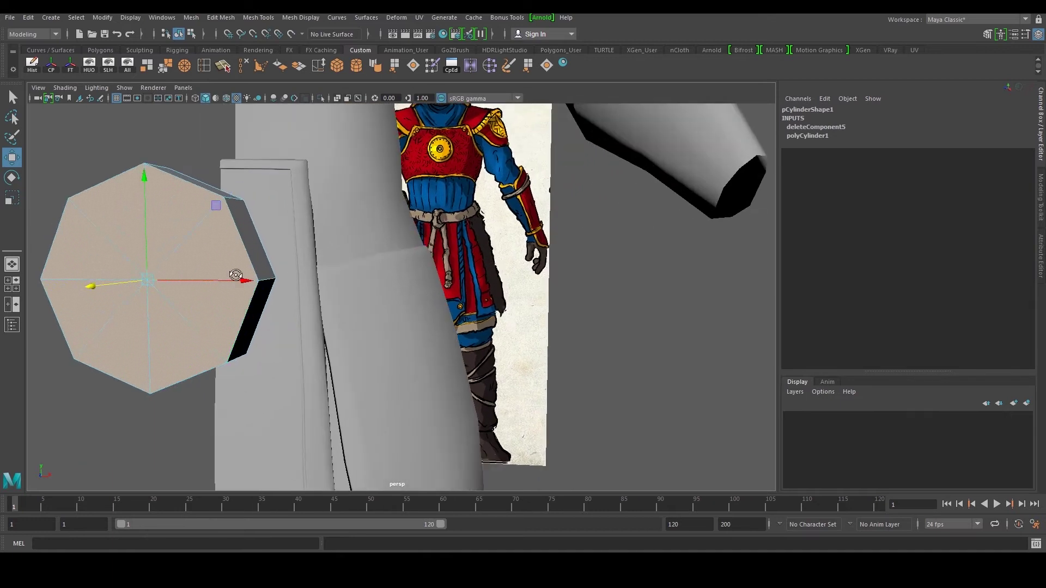
{"action": "left_click_drag", "start_coordinate": [238, 279], "coordinate": [224, 271], "text": "alt"}
{"action": "right_click_drag", "start_coordinate": [229, 258], "coordinate": [239, 286], "text": "shift"}
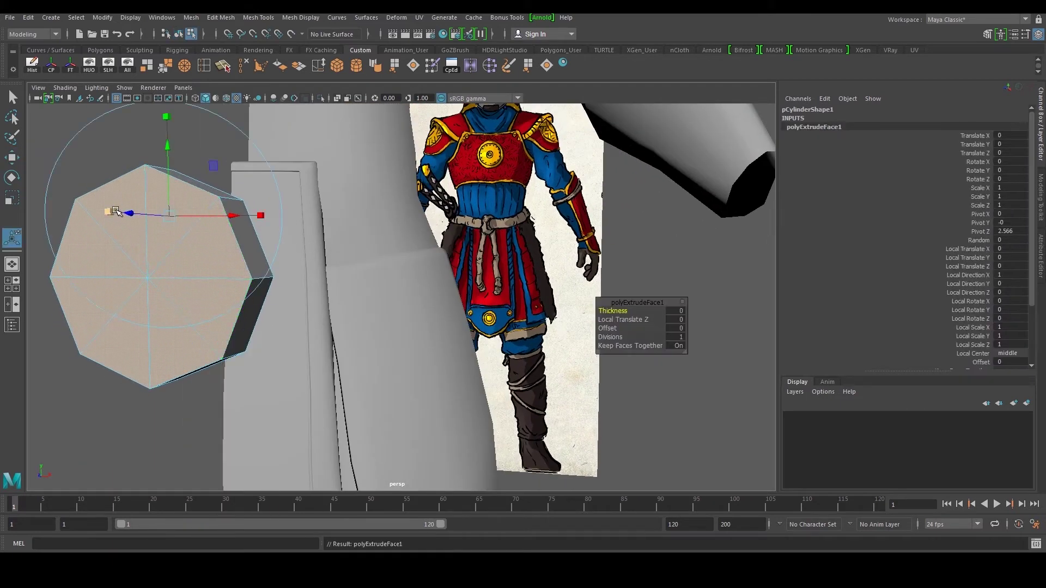
{"action": "left_click", "coordinate": [111, 212]}
{"action": "left_click_drag", "start_coordinate": [172, 218], "coordinate": [163, 219]}
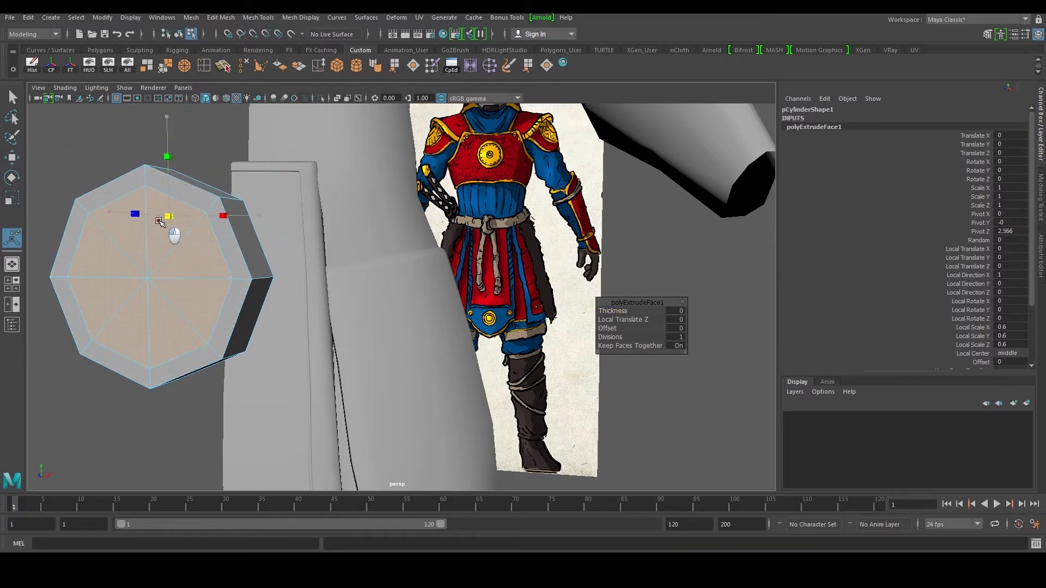
{"action": "left_click_drag", "start_coordinate": [158, 221], "coordinate": [163, 223]}
Extrude the inner cap faces again and scale them down to form a smaller central ring.
{"action": "middle_click_drag", "start_coordinate": [164, 220], "coordinate": [205, 229], "text": "alt"}
{"action": "key", "text": "ctrl+e"}
{"action": "key", "text": "r"}
{"action": "left_click_drag", "start_coordinate": [192, 287], "coordinate": [154, 294]}
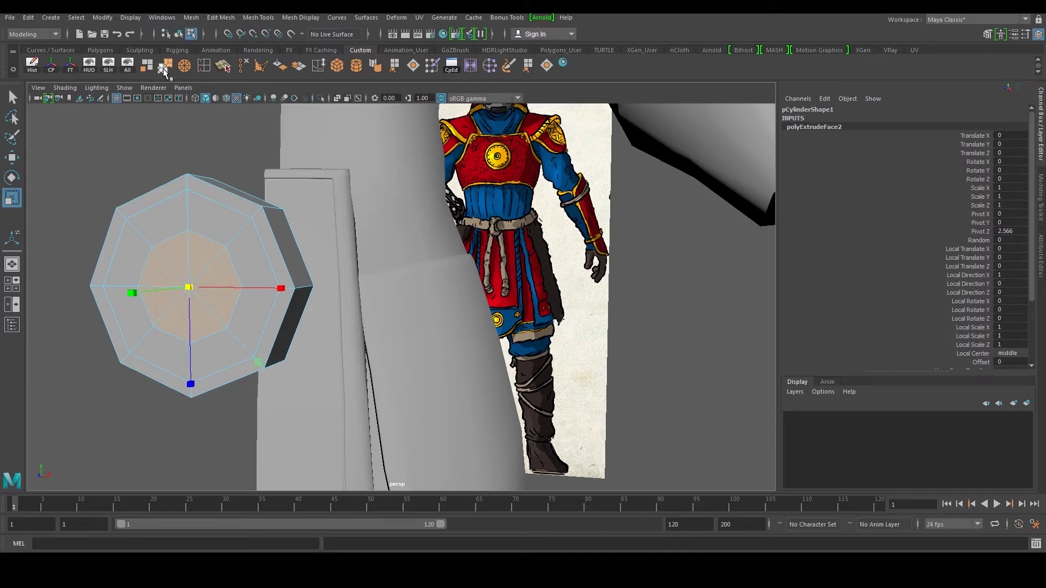
Insert closely spaced edge loops along the inner border of the medallion's outer rim.
{"action": "left_click", "coordinate": [209, 64]}
{"action": "scroll", "coordinate": [220, 183], "scroll_direction": "up", "scroll_amount": 2}
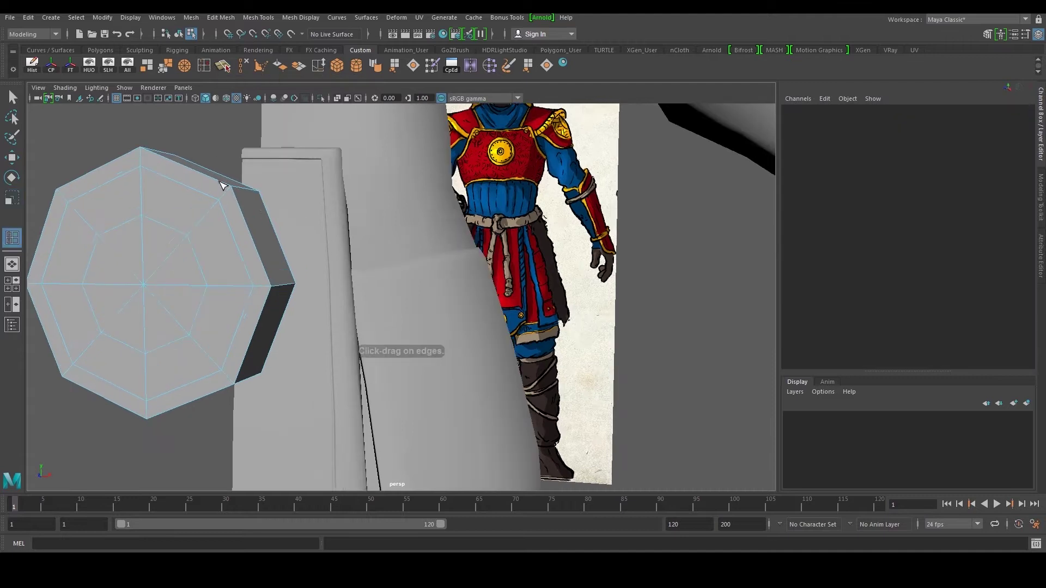
{"action": "left_click_drag", "start_coordinate": [214, 204], "coordinate": [217, 200]}
{"action": "scroll", "coordinate": [294, 240], "scroll_direction": "up", "scroll_amount": 4}
{"action": "middle_click_drag", "start_coordinate": [221, 198], "coordinate": [294, 239], "text": "alt"}
{"action": "scroll", "coordinate": [292, 238], "scroll_direction": "up", "scroll_amount": 2}
{"action": "left_click_drag", "start_coordinate": [234, 150], "coordinate": [232, 149]}
{"action": "left_click_drag", "start_coordinate": [235, 147], "coordinate": [235, 146]}
{"action": "middle_click_drag", "start_coordinate": [191, 216], "coordinate": [281, 193], "text": "alt"}
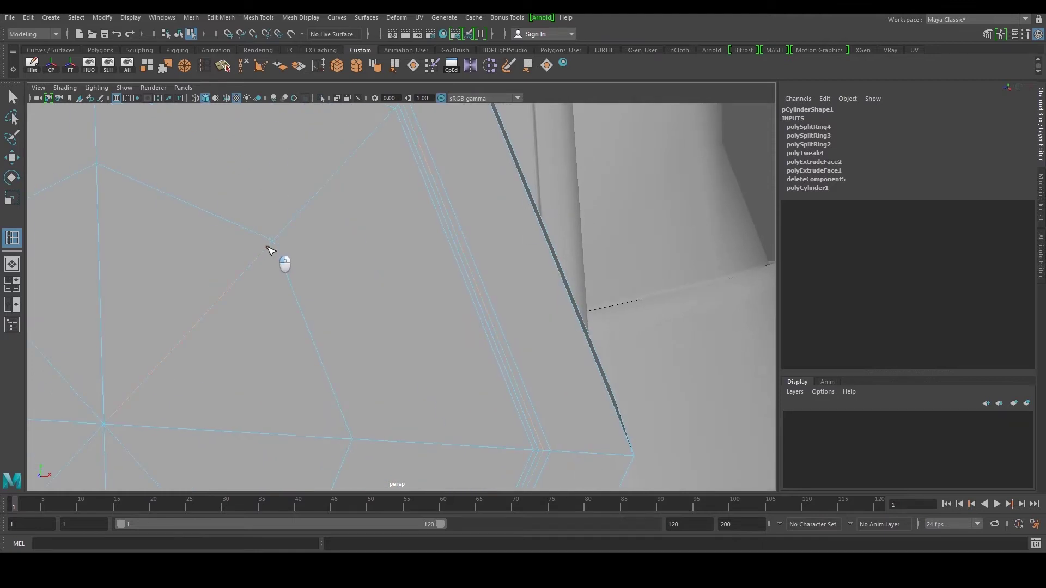
Insert tight supporting edge loops around the medallion's central ring.
{"action": "left_click", "coordinate": [284, 236]}
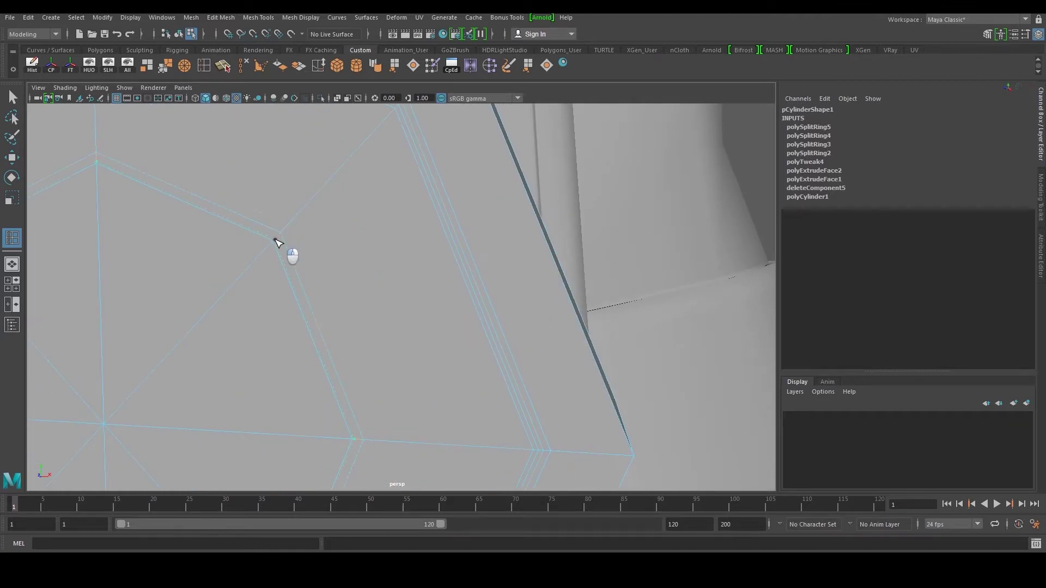
{"action": "left_click_drag", "start_coordinate": [280, 233], "coordinate": [278, 235]}
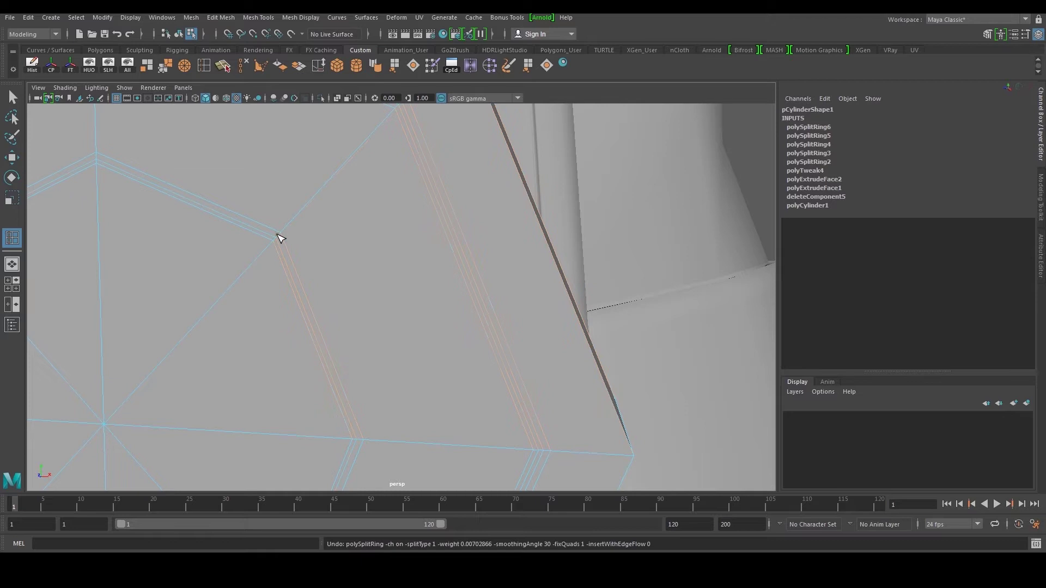
{"action": "left_click", "coordinate": [277, 236]}
Select the middle edge loops of the outer rim and central ring and push them inward to form two grooves.
{"action": "key", "text": "w"}
{"action": "double_click", "coordinate": [271, 234], "text": "shift"}
{"action": "scroll", "coordinate": [276, 231], "scroll_direction": "down", "scroll_amount": 3}
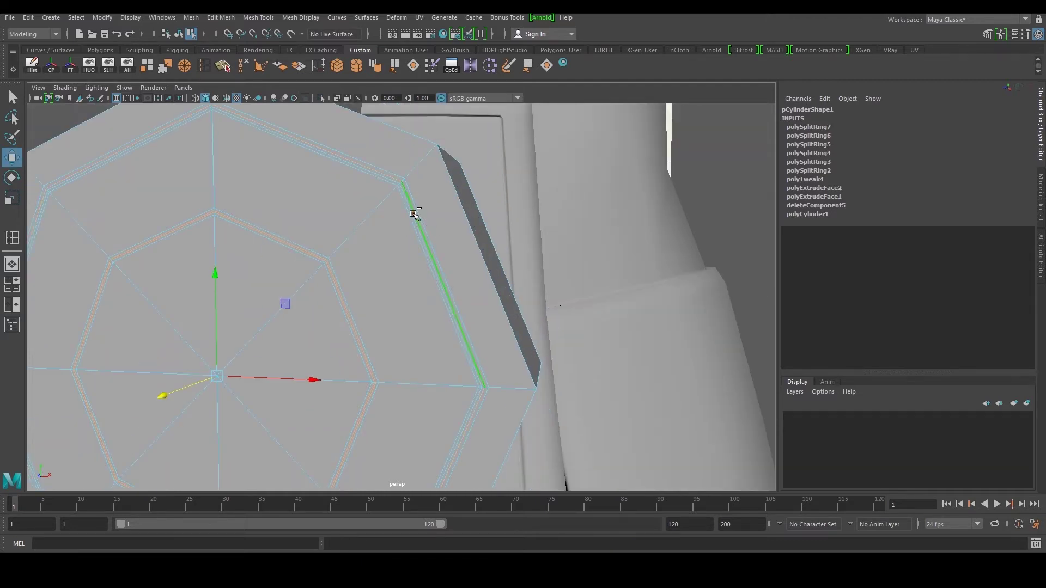
{"action": "right_click_drag", "start_coordinate": [415, 215], "coordinate": [385, 231], "text": "alt"}
{"action": "left_click_drag", "start_coordinate": [385, 231], "coordinate": [237, 298], "text": "alt"}
{"action": "left_click", "coordinate": [172, 356]}
{"action": "scroll", "coordinate": [280, 313], "scroll_direction": "up", "scroll_amount": 3}
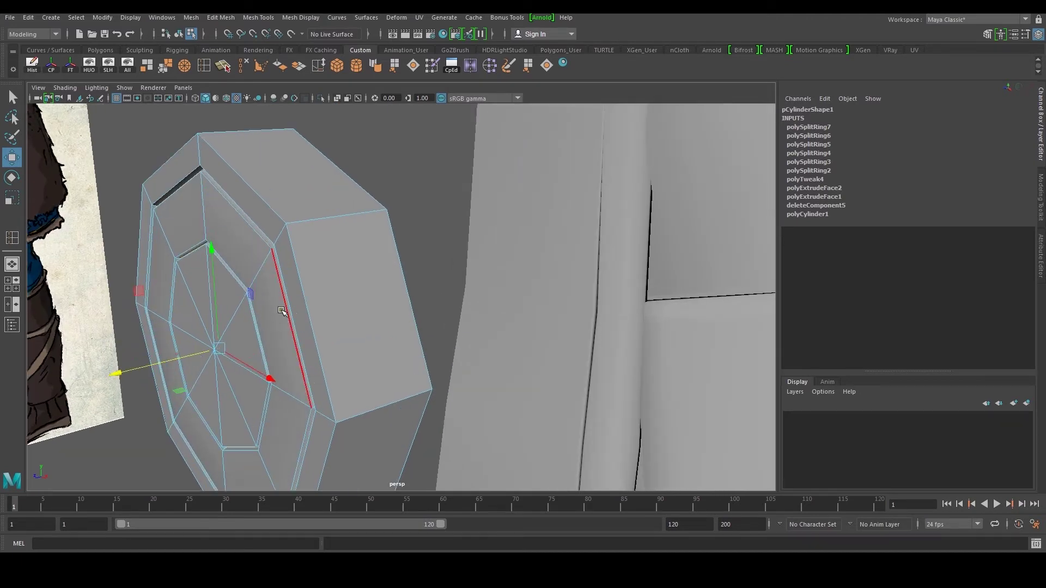
Insert an edge loop just outside the central ring's groove and pull it slightly forward.
{"action": "left_click_drag", "start_coordinate": [280, 313], "coordinate": [296, 299], "text": "alt"}
{"action": "scroll", "coordinate": [363, 250], "scroll_direction": "up", "scroll_amount": 4}
{"action": "middle_click_drag", "start_coordinate": [296, 299], "coordinate": [375, 320], "text": "alt"}
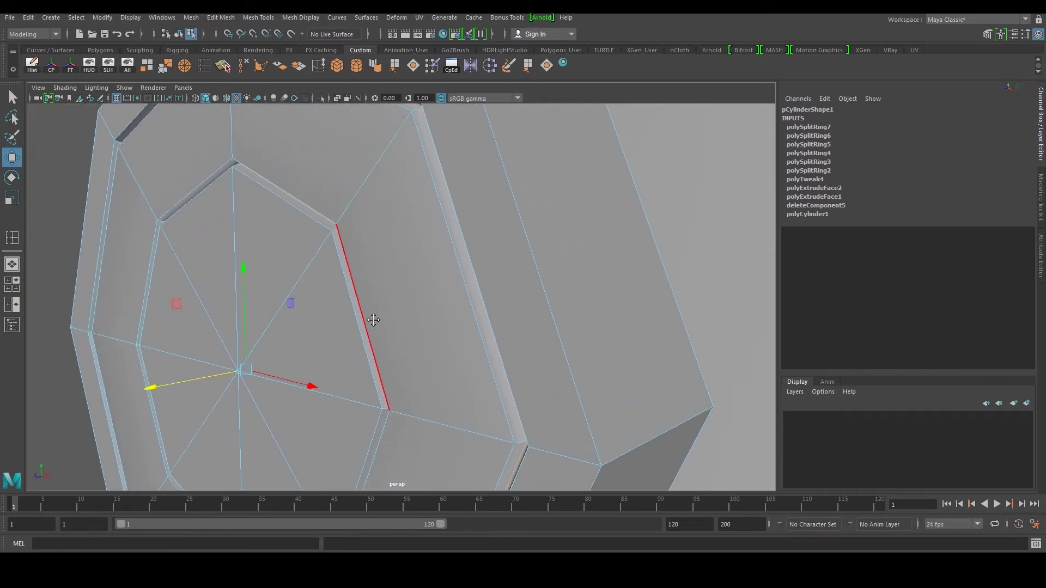
{"action": "left_click", "coordinate": [222, 66]}
{"action": "left_click", "coordinate": [205, 66]}
{"action": "left_click", "coordinate": [343, 216]}
{"action": "key", "text": "w"}
{"action": "left_click_drag", "start_coordinate": [145, 391], "coordinate": [142, 390]}
Insert an edge loop just inside the outer rim's groove and move it slightly forward.
{"action": "middle_click_drag", "start_coordinate": [221, 294], "coordinate": [212, 382], "text": "alt"}
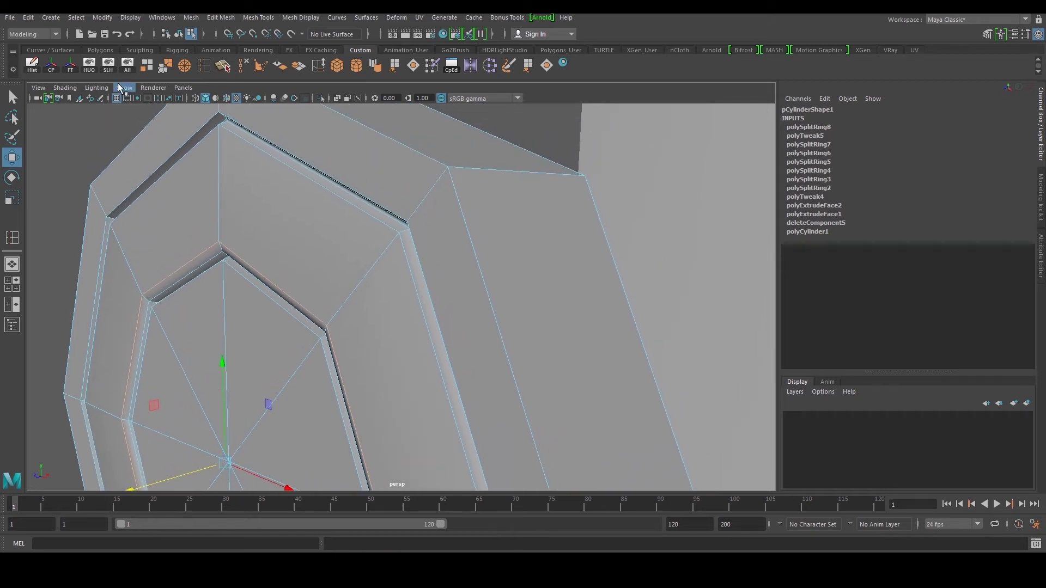
{"action": "left_click", "coordinate": [191, 67]}
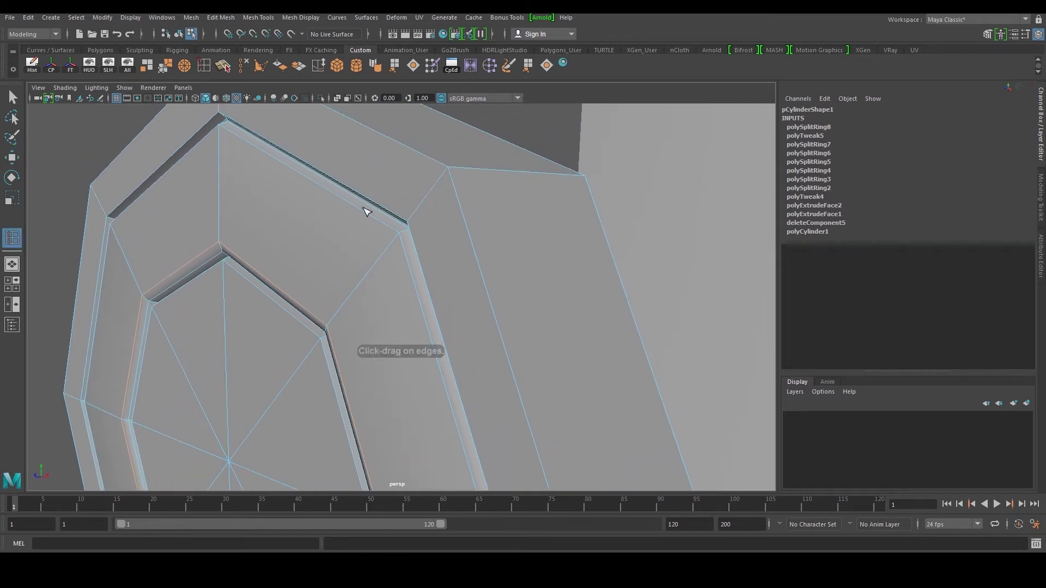
{"action": "left_click", "coordinate": [396, 244]}
{"action": "key", "text": "w"}
{"action": "left_click_drag", "start_coordinate": [152, 484], "coordinate": [149, 485]}
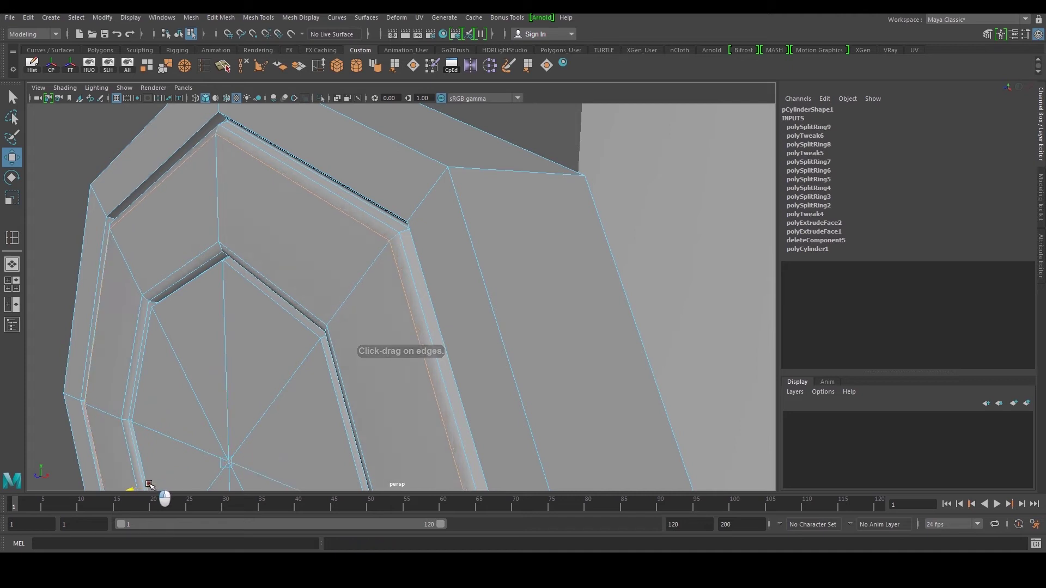
Insert an edge loop just outside the outer rim's groove and shift it slightly along the medallion's depth.
{"action": "left_click", "coordinate": [203, 65]}
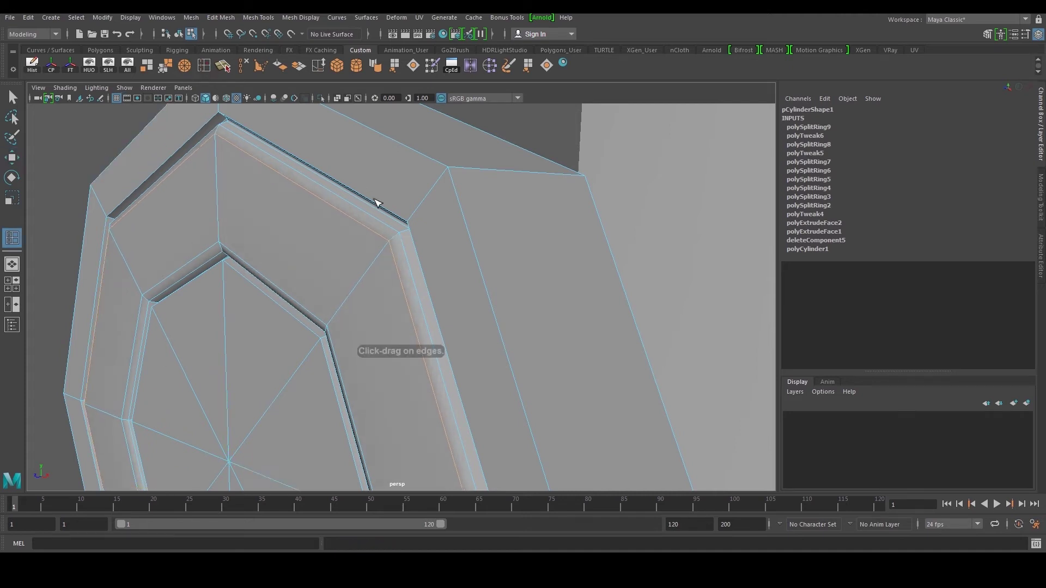
{"action": "left_click", "coordinate": [413, 217]}
{"action": "key", "text": "w"}
{"action": "right_click_drag", "start_coordinate": [413, 217], "coordinate": [316, 297], "text": "alt"}
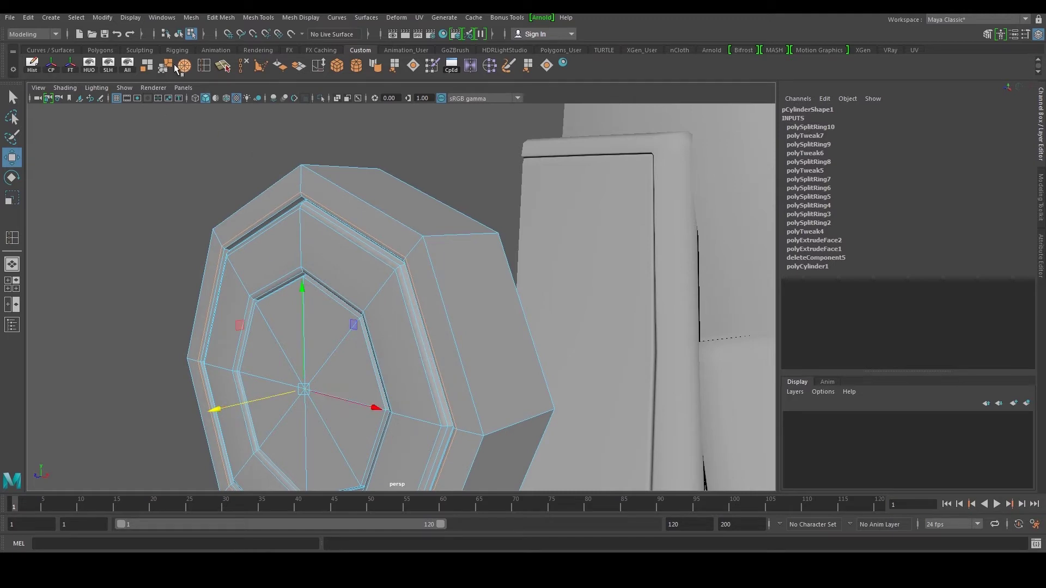
Insert an edge loop on the front face close to the medallion's outer edge and adjust its depth.
{"action": "left_click", "coordinate": [203, 66]}
{"action": "scroll", "coordinate": [390, 217], "scroll_direction": "up", "scroll_amount": 3}
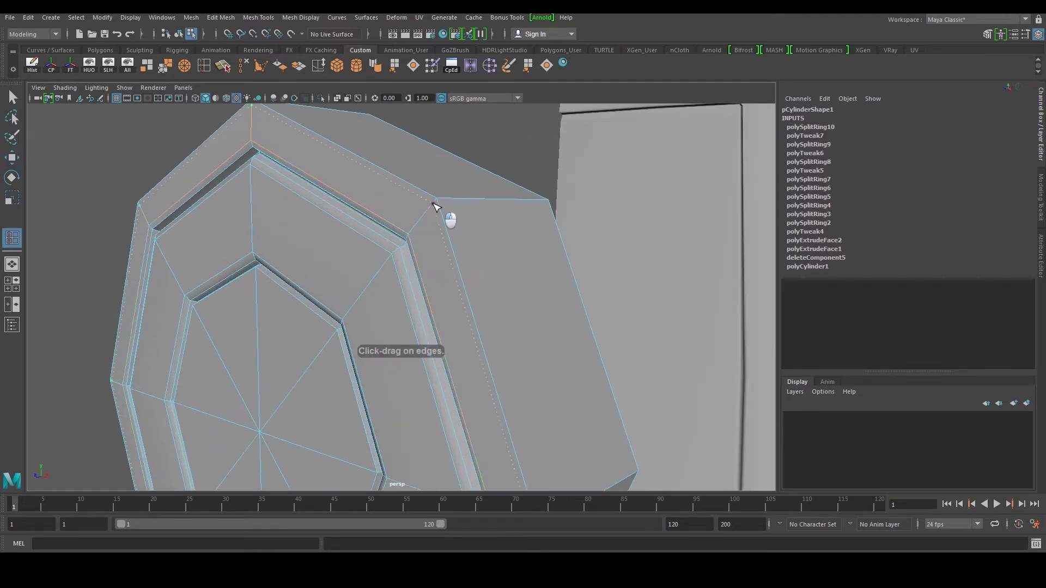
{"action": "left_click", "coordinate": [436, 207]}
{"action": "key", "text": "w"}
{"action": "scroll", "coordinate": [435, 207], "scroll_direction": "down", "scroll_amount": 3}
{"action": "left_click_drag", "start_coordinate": [319, 133], "coordinate": [272, 113], "text": "alt"}
Insert a supporting edge loop on the medallion's side wall close to the front edge.
{"action": "left_click", "coordinate": [203, 66]}
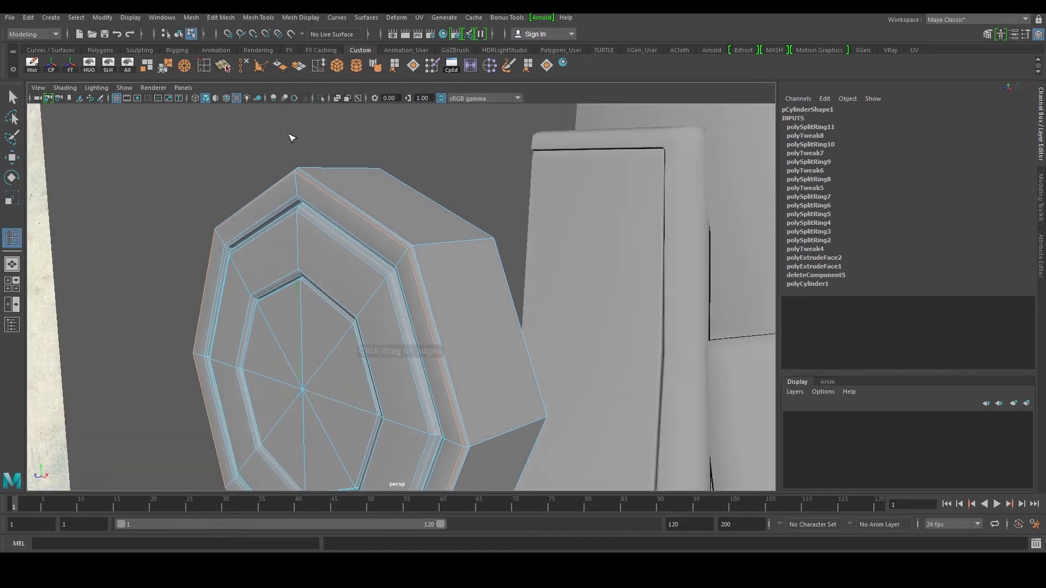
{"action": "left_click", "coordinate": [419, 245]}
{"action": "left_click_drag", "start_coordinate": [431, 257], "coordinate": [389, 258], "text": "alt"}
{"action": "scroll", "coordinate": [389, 258], "scroll_direction": "down", "scroll_amount": 3}
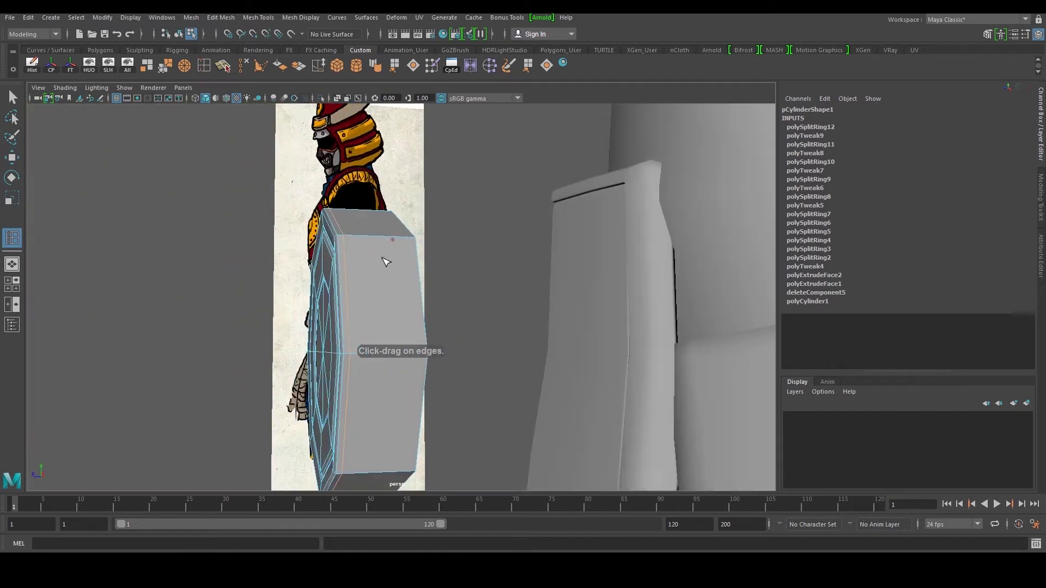
{"action": "key", "text": "r"}
{"action": "mouse_move", "coordinate": [342, 353]}
{"action": "left_mouse_down"}
{"action": "mouse_move", "coordinate": [375, 363]}
{"action": "mouse_move", "coordinate": [338, 359]}
{"action": "left_mouse_up"}
{"action": "key", "text": "ctrl+z"}
Move the medallion's back border edge loop forward to thin the disc, and return to object selection.
{"action": "left_click_drag", "start_coordinate": [428, 323], "coordinate": [397, 356], "text": "alt"}
{"action": "double_click", "coordinate": [410, 248]}
{"action": "left_click_drag", "start_coordinate": [397, 356], "coordinate": [456, 307], "text": "alt"}
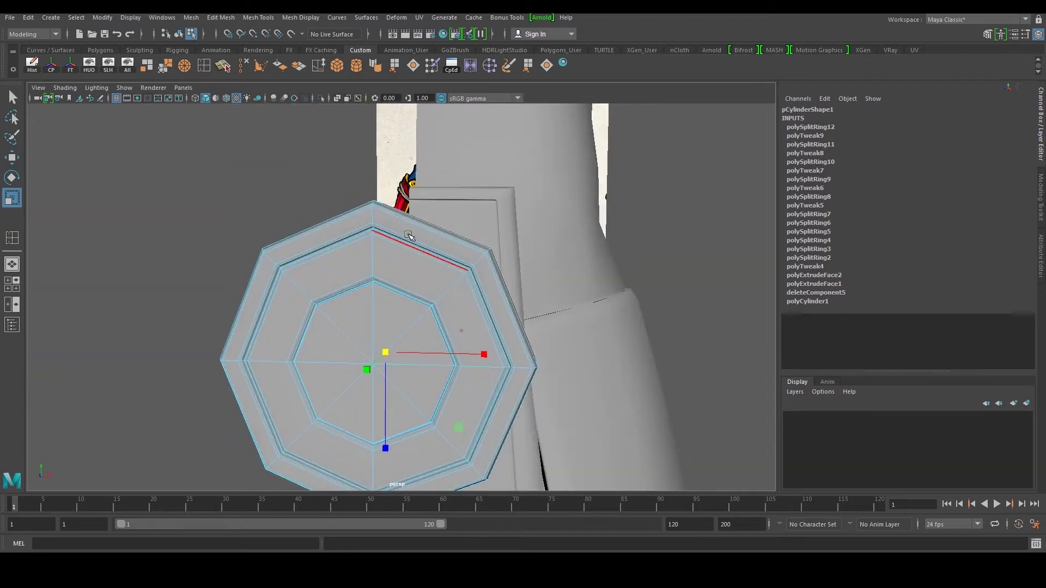
{"action": "left_click_drag", "start_coordinate": [424, 248], "coordinate": [326, 281], "text": "alt"}
{"action": "key", "text": "w"}
{"action": "left_click_drag", "start_coordinate": [293, 350], "coordinate": [264, 355]}
{"action": "right_click_drag", "start_coordinate": [322, 238], "coordinate": [367, 199]}
{"action": "left_click", "coordinate": [278, 256]}
Preview the medallion smoothed, check its shape from several angles, and restore the unsmoothed display.
{"action": "left_click_drag", "start_coordinate": [288, 272], "coordinate": [416, 267], "text": "alt"}
{"action": "left_click", "coordinate": [425, 259]}
{"action": "key", "text": "3"}
{"action": "mouse_move", "coordinate": [425, 259]}
{"action": "right_mouse_down", "text": "alt"}
{"action": "mouse_move", "coordinate": [331, 239]}
{"action": "mouse_move", "coordinate": [428, 268]}
{"action": "right_mouse_up", "text": "alt"}
{"action": "left_click", "coordinate": [322, 236]}
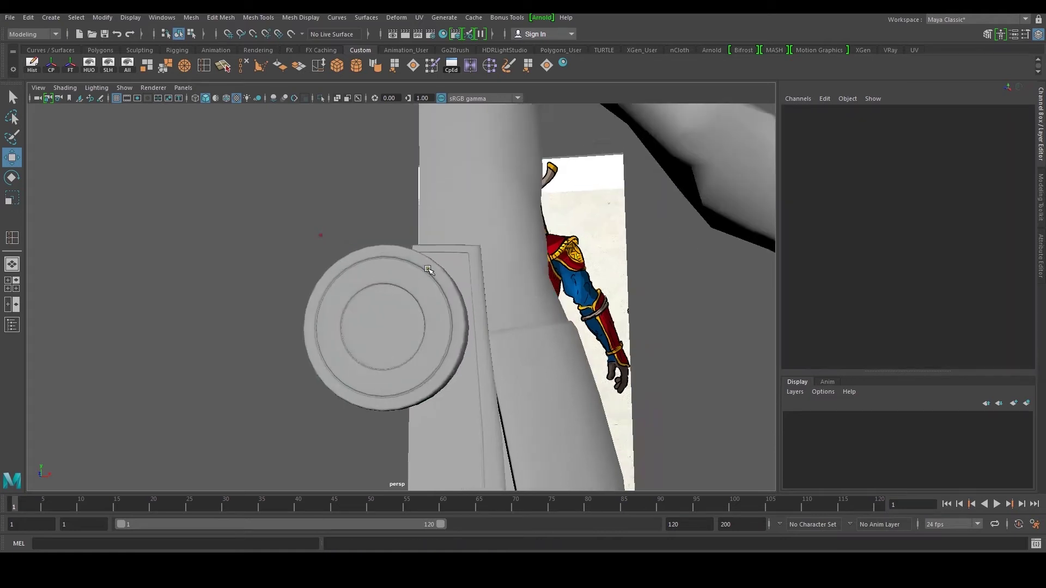
{"action": "left_click_drag", "start_coordinate": [512, 270], "coordinate": [470, 279], "text": "alt"}
{"action": "middle_click_drag", "start_coordinate": [469, 280], "coordinate": [445, 279], "text": "alt"}
{"action": "scroll", "coordinate": [415, 290], "scroll_direction": "up", "scroll_amount": 2}
{"action": "left_click_drag", "start_coordinate": [381, 295], "coordinate": [468, 306], "text": "alt"}
{"action": "left_click", "coordinate": [395, 317]}
{"action": "key", "text": "1"}
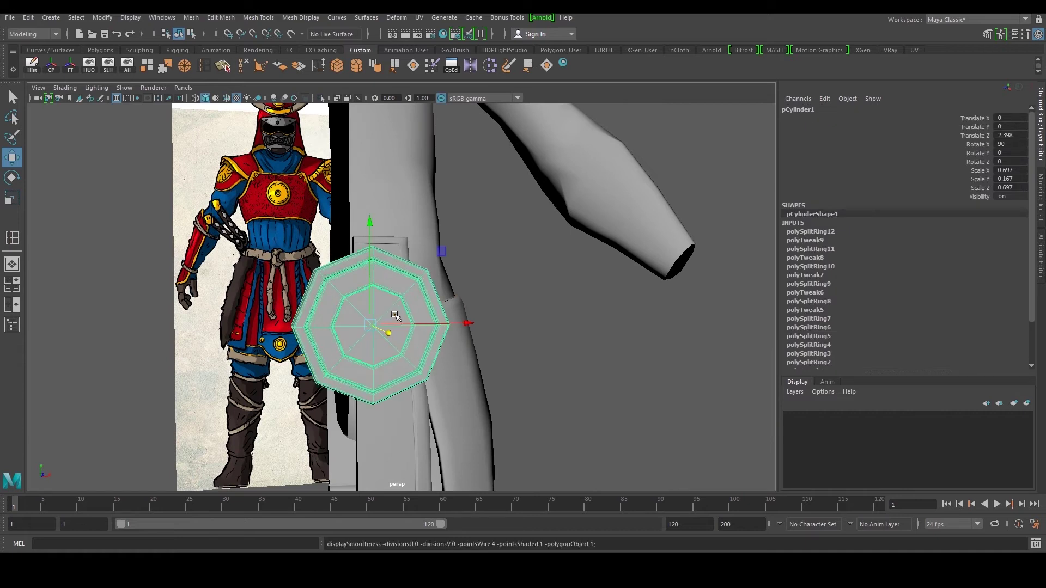
Show wireframe on the shaded models and snap the medallion down onto the lower part of the front flap.
{"action": "scroll", "coordinate": [397, 313], "scroll_direction": "up", "scroll_amount": 1}
{"action": "left_click_drag", "start_coordinate": [397, 314], "coordinate": [337, 280], "text": "alt"}
{"action": "scroll", "coordinate": [394, 283], "scroll_direction": "down", "scroll_amount": 3}
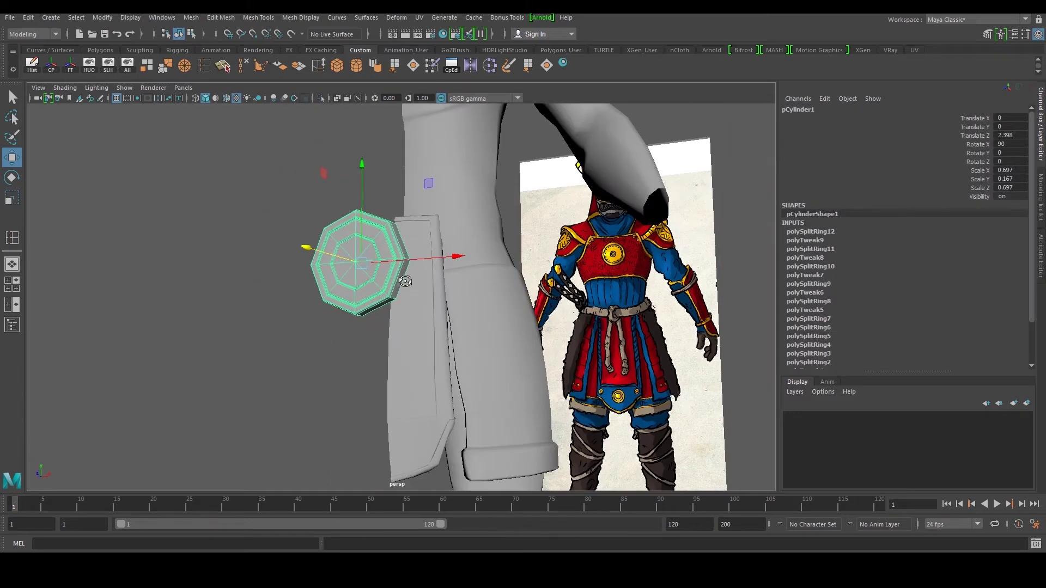
{"action": "left_click_drag", "start_coordinate": [408, 284], "coordinate": [388, 289], "text": "alt"}
{"action": "left_click", "coordinate": [230, 101]}
{"action": "middle_click_drag", "start_coordinate": [409, 330], "coordinate": [380, 257], "text": "alt"}
{"action": "scroll", "coordinate": [380, 257], "scroll_direction": "up", "scroll_amount": 1}
{"action": "left_click_drag", "start_coordinate": [380, 258], "coordinate": [358, 267], "text": "alt"}
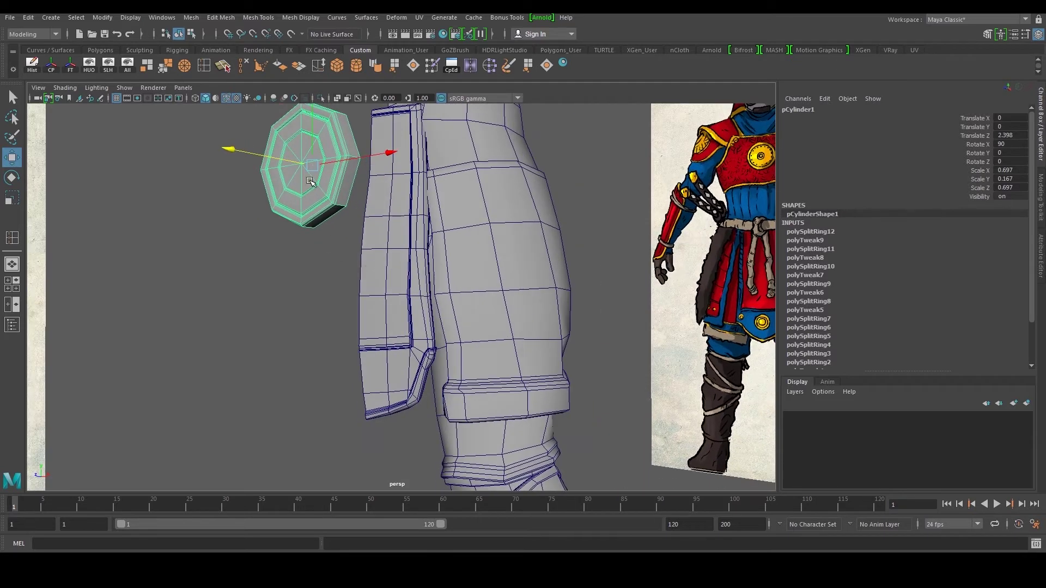
{"action": "left_click_drag", "start_coordinate": [309, 166], "coordinate": [380, 341]}
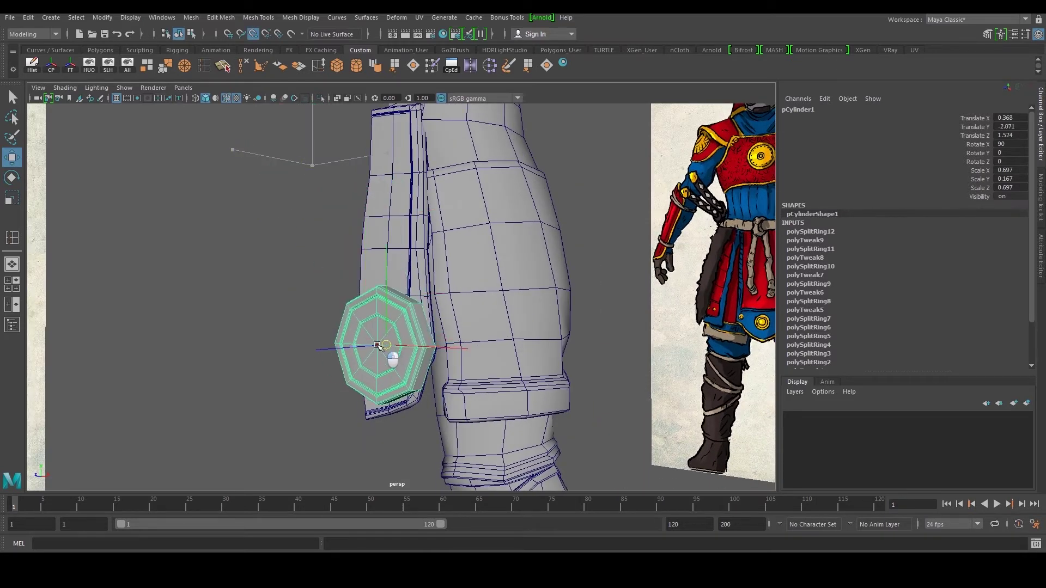
Scale the medallion down uniformly to about 0.23 in X and Z.
{"action": "key", "text": "f"}
{"action": "key", "text": "r"}
{"action": "left_click_drag", "start_coordinate": [411, 297], "coordinate": [261, 320]}
Center the medallion on the flap's midline at X 0 and lower it to about Y -2.491.
{"action": "key", "text": "w"}
{"action": "scroll", "coordinate": [436, 297], "scroll_direction": "down", "scroll_amount": 4}
{"action": "left_click_drag", "start_coordinate": [436, 297], "coordinate": [487, 298], "text": "alt"}
{"action": "middle_click_drag", "start_coordinate": [476, 286], "coordinate": [322, 268], "text": "alt"}
{"action": "scroll", "coordinate": [272, 266], "scroll_direction": "up", "scroll_amount": 2}
{"action": "left_click_drag", "start_coordinate": [316, 274], "coordinate": [266, 282]}
{"action": "left_click_drag", "start_coordinate": [162, 173], "coordinate": [171, 236]}
Tilt the medallion to follow the flap's slope, at about 101 degrees in X.
{"action": "key", "text": "f"}
{"action": "left_click_drag", "start_coordinate": [342, 254], "coordinate": [266, 261], "text": "alt"}
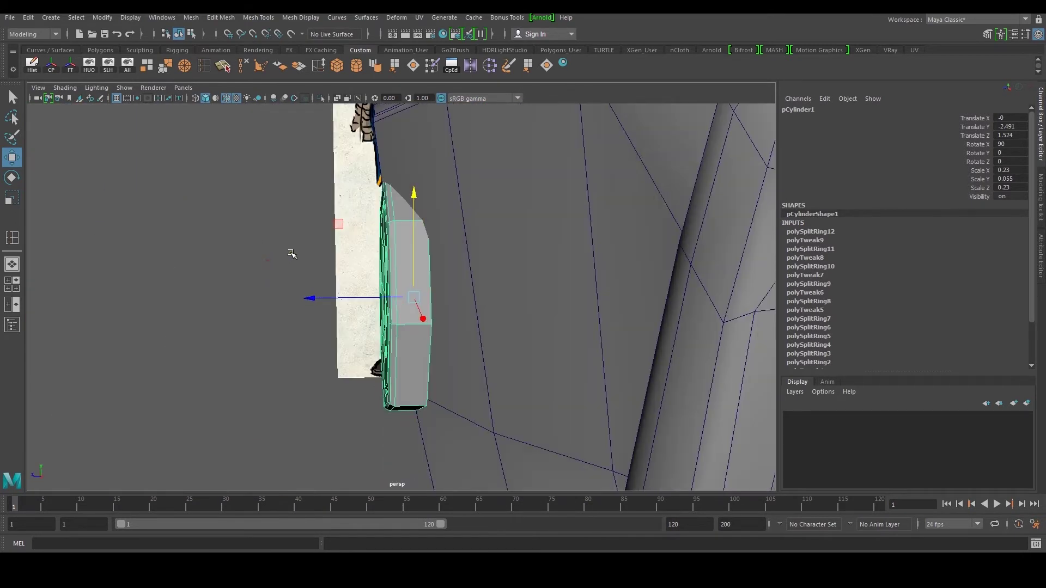
{"action": "key", "text": "e"}
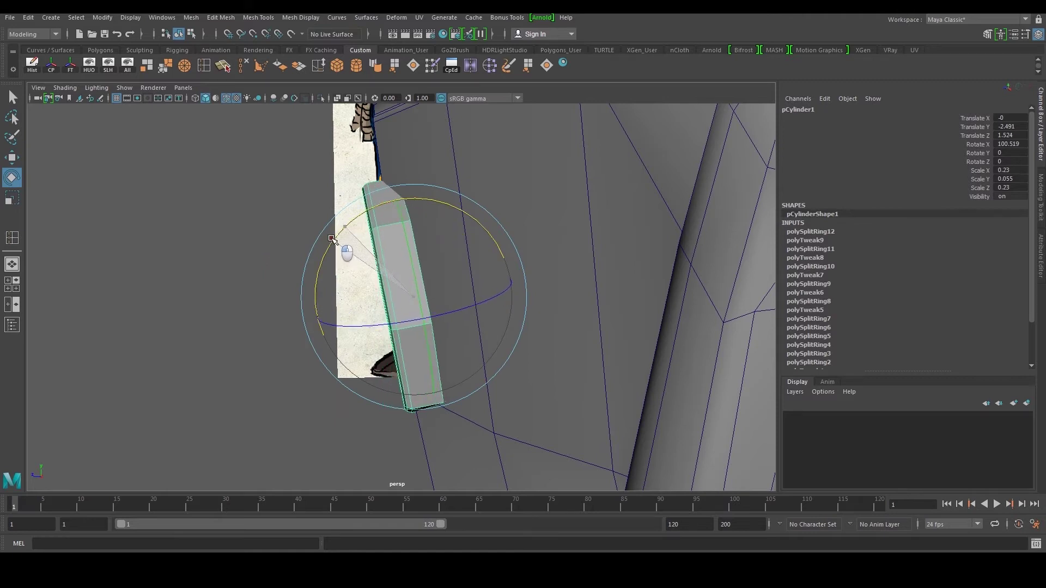
{"action": "left_click_drag", "start_coordinate": [370, 329], "coordinate": [369, 330]}
{"action": "left_click_drag", "start_coordinate": [344, 322], "coordinate": [480, 252], "text": "alt"}
Nudge the tilted medallion along its depth to about Z 1.535 so it sits on the flap's surface.
{"action": "key", "text": "w"}
{"action": "left_click_drag", "start_coordinate": [399, 203], "coordinate": [461, 266]}
{"action": "left_click", "coordinate": [457, 207]}
{"action": "scroll", "coordinate": [455, 203], "scroll_direction": "down", "scroll_amount": 4}
{"action": "left_click", "coordinate": [442, 292]}
{"action": "scroll", "coordinate": [444, 290], "scroll_direction": "down", "scroll_amount": 4}
{"action": "middle_click_drag", "start_coordinate": [461, 267], "coordinate": [360, 318], "text": "alt"}
{"action": "left_click_drag", "start_coordinate": [360, 318], "coordinate": [427, 287], "text": "alt"}
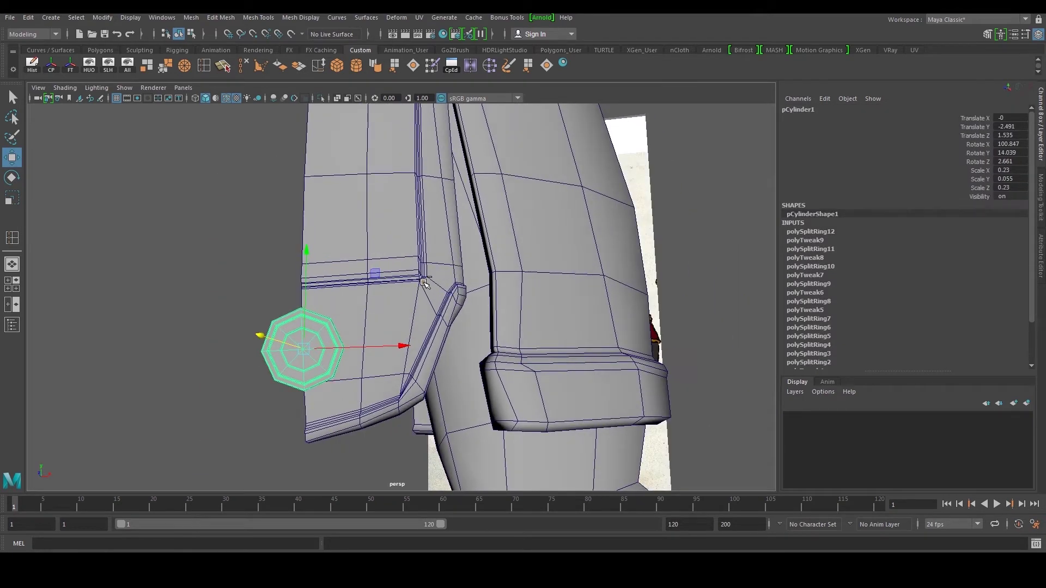
Duplicate the medallion, move the copy sideways to about X 0.531, and scale it down uniformly to about 0.133.
{"action": "key", "text": "ctrl+d"}
{"action": "left_click_drag", "start_coordinate": [392, 346], "coordinate": [498, 345]}
{"action": "key", "text": "r"}
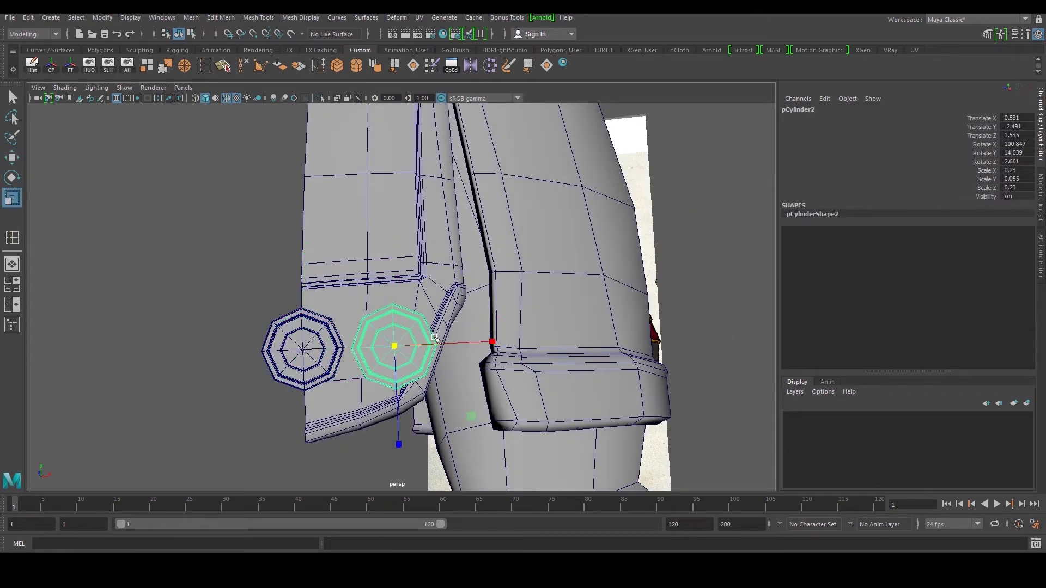
{"action": "left_click_drag", "start_coordinate": [393, 343], "coordinate": [366, 344]}
{"action": "key", "text": "w"}
Raise the small medallion to about Y -2.298, shrink it to about 0.109, and shift it outward to about X 0.675.
{"action": "scroll", "coordinate": [430, 289], "scroll_direction": "down", "scroll_amount": 5}
{"action": "middle_click_drag", "start_coordinate": [447, 272], "coordinate": [365, 284], "text": "alt"}
{"action": "scroll", "coordinate": [364, 284], "scroll_direction": "up", "scroll_amount": 2}
{"action": "left_click_drag", "start_coordinate": [309, 254], "coordinate": [311, 233]}
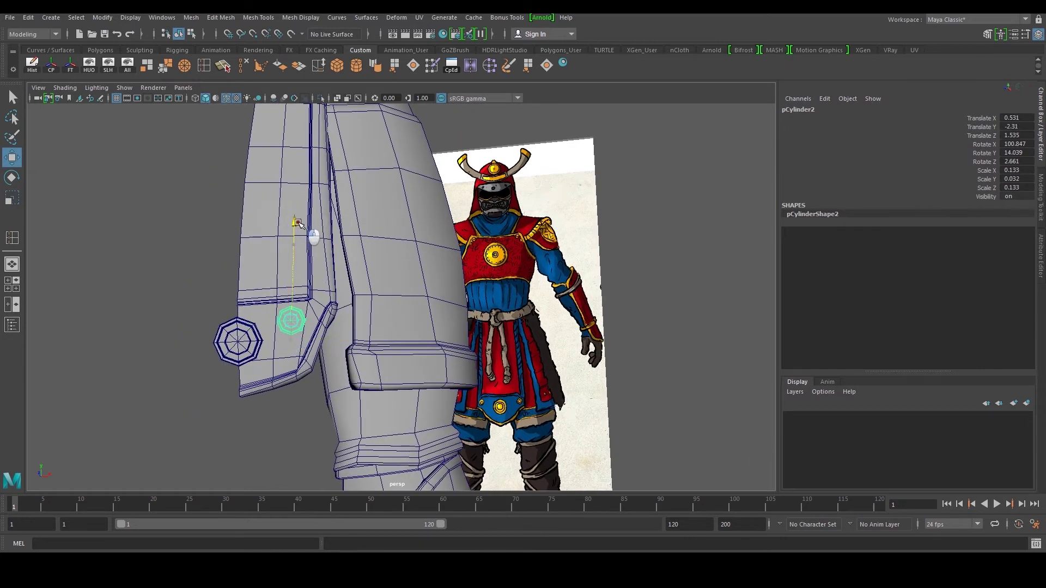
{"action": "scroll", "coordinate": [377, 305], "scroll_direction": "up", "scroll_amount": 4}
{"action": "key", "text": "r"}
{"action": "left_click_drag", "start_coordinate": [250, 330], "coordinate": [241, 330]}
{"action": "key", "text": "w"}
{"action": "left_click_drag", "start_coordinate": [342, 328], "coordinate": [361, 321]}
{"action": "left_click_drag", "start_coordinate": [270, 234], "coordinate": [270, 230]}
{"action": "left_click", "coordinate": [108, 237]}
Push the small medallion back toward the flap's surface, to about Z 1.352.
{"action": "scroll", "coordinate": [394, 248], "scroll_direction": "down", "scroll_amount": 10}
{"action": "left_click_drag", "start_coordinate": [408, 247], "coordinate": [450, 271], "text": "alt"}
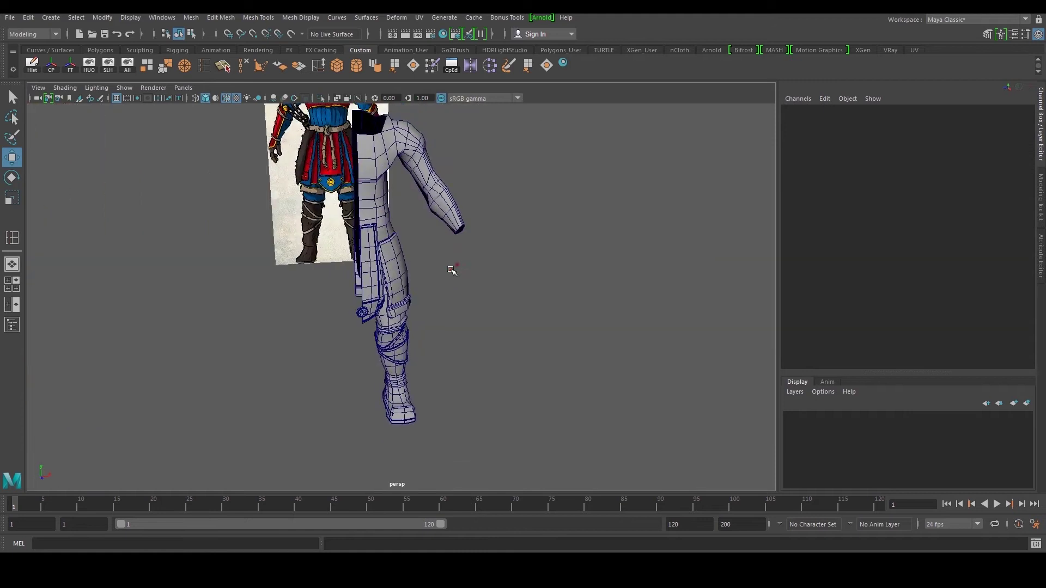
{"action": "scroll", "coordinate": [450, 271], "scroll_direction": "up", "scroll_amount": 10}
{"action": "left_click", "coordinate": [275, 352]}
{"action": "left_click_drag", "start_coordinate": [278, 348], "coordinate": [408, 286], "text": "alt"}
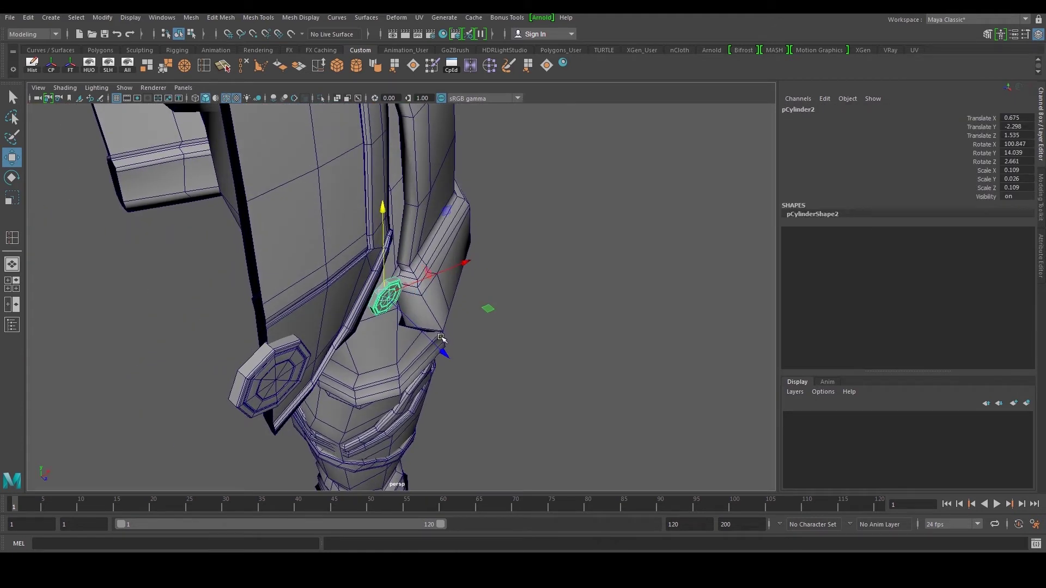
{"action": "key", "text": "f"}
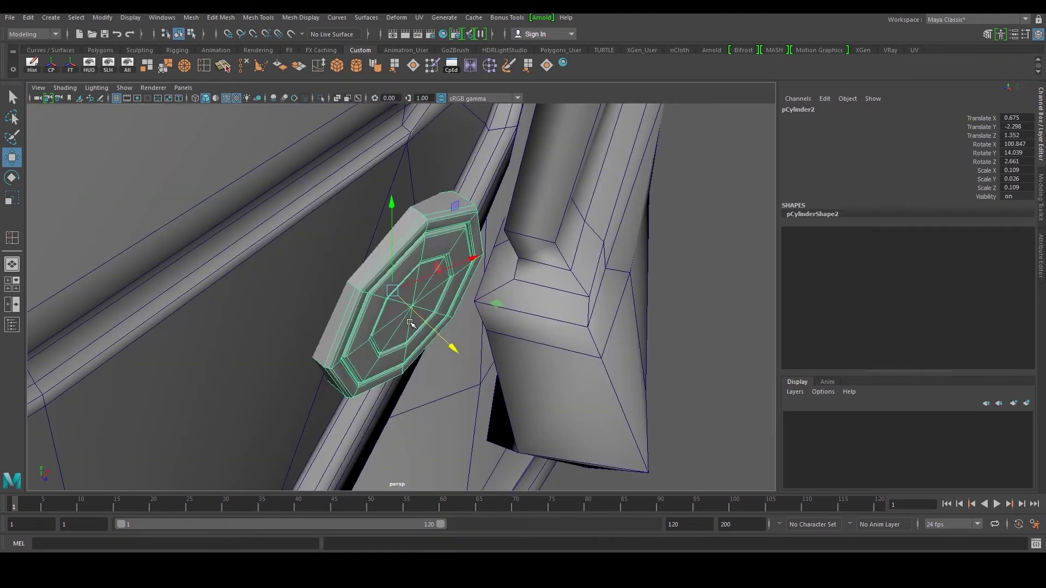
Rotate the small medallion to about 23 degrees in Y and seat it on the flap at about X 0.615, Z 1.355.
{"action": "key", "text": "e"}
{"action": "left_click_drag", "start_coordinate": [433, 289], "coordinate": [466, 240], "text": "alt"}
{"action": "key", "text": "w"}
{"action": "left_click_drag", "start_coordinate": [499, 273], "coordinate": [457, 284]}
{"action": "left_click_drag", "start_coordinate": [331, 228], "coordinate": [316, 215]}
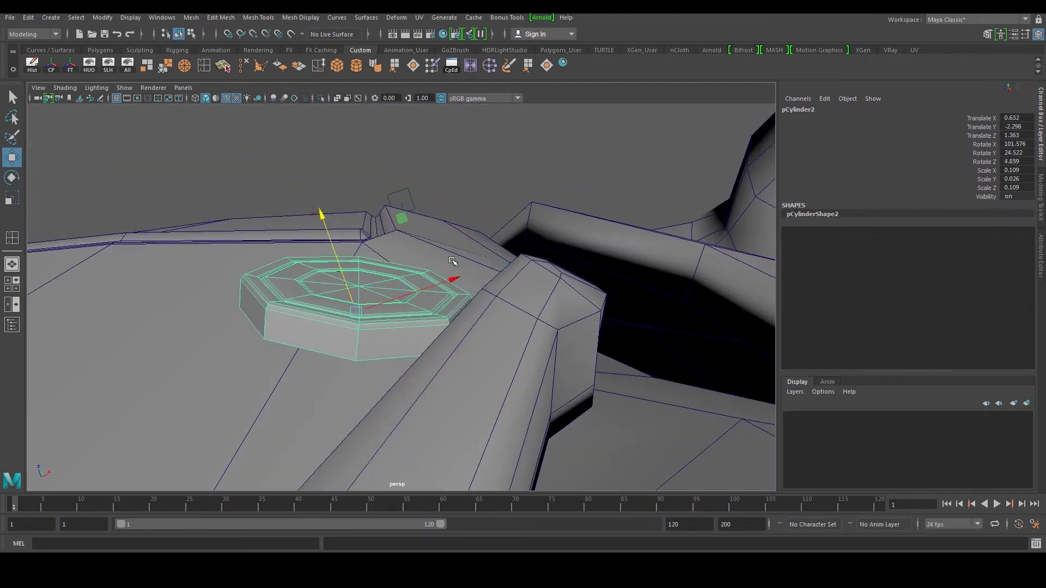
{"action": "left_click_drag", "start_coordinate": [454, 279], "coordinate": [440, 280]}
{"action": "left_click_drag", "start_coordinate": [307, 219], "coordinate": [314, 231]}
{"action": "left_click_drag", "start_coordinate": [374, 202], "coordinate": [391, 343], "text": "alt"}
Tilt the small medallion to about 106 degrees in X and shift it inward to about X 0.606.
{"action": "key", "text": "e"}
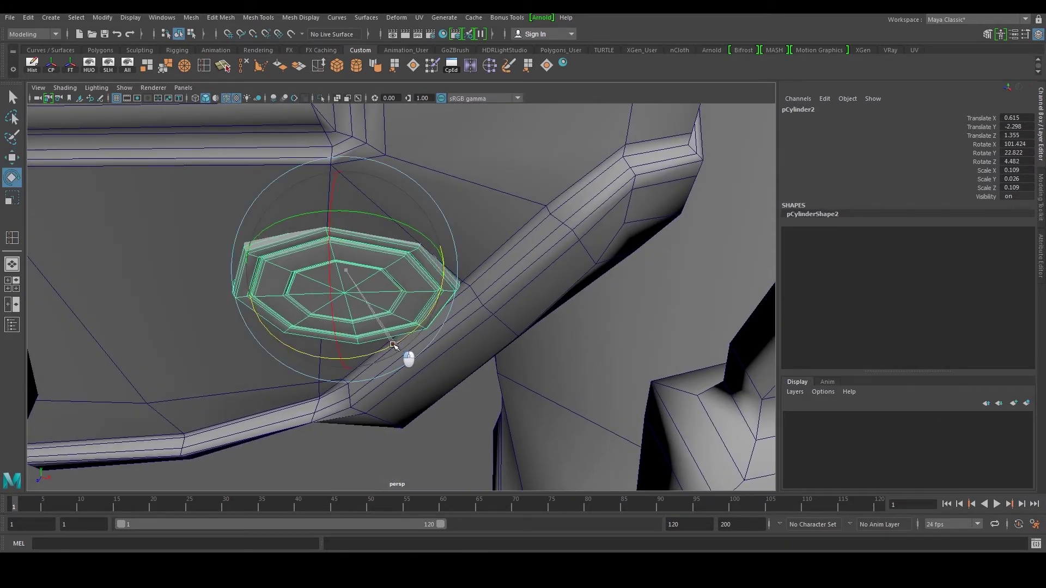
{"action": "left_click_drag", "start_coordinate": [329, 262], "coordinate": [328, 269]}
{"action": "key", "text": "w"}
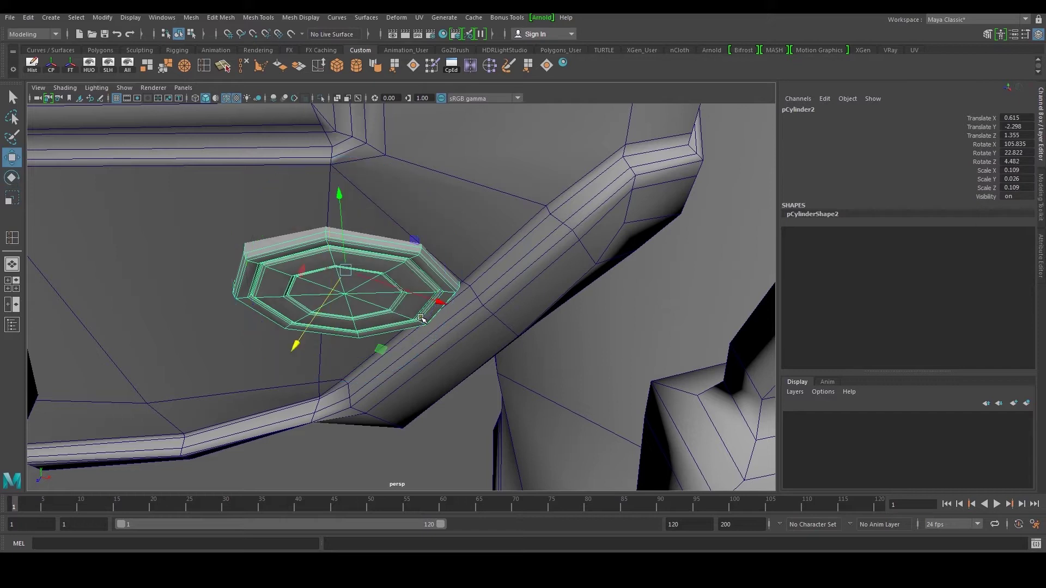
{"action": "left_click_drag", "start_coordinate": [446, 306], "coordinate": [305, 328]}
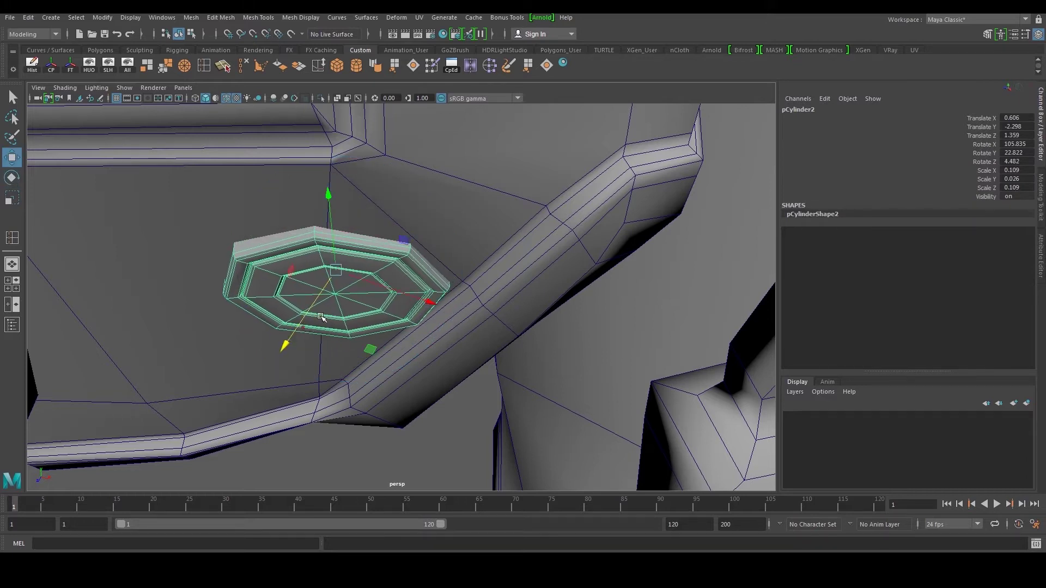
Shift the small medallion inward to about X 0.587, shrink it to about 0.101, and seat it at about Z 1.365.
{"action": "scroll", "coordinate": [305, 327], "scroll_direction": "down", "scroll_amount": 5}
{"action": "left_click", "coordinate": [350, 408]}
{"action": "left_click_drag", "start_coordinate": [350, 408], "coordinate": [388, 301], "text": "alt"}
{"action": "scroll", "coordinate": [367, 343], "scroll_direction": "down", "scroll_amount": 5}
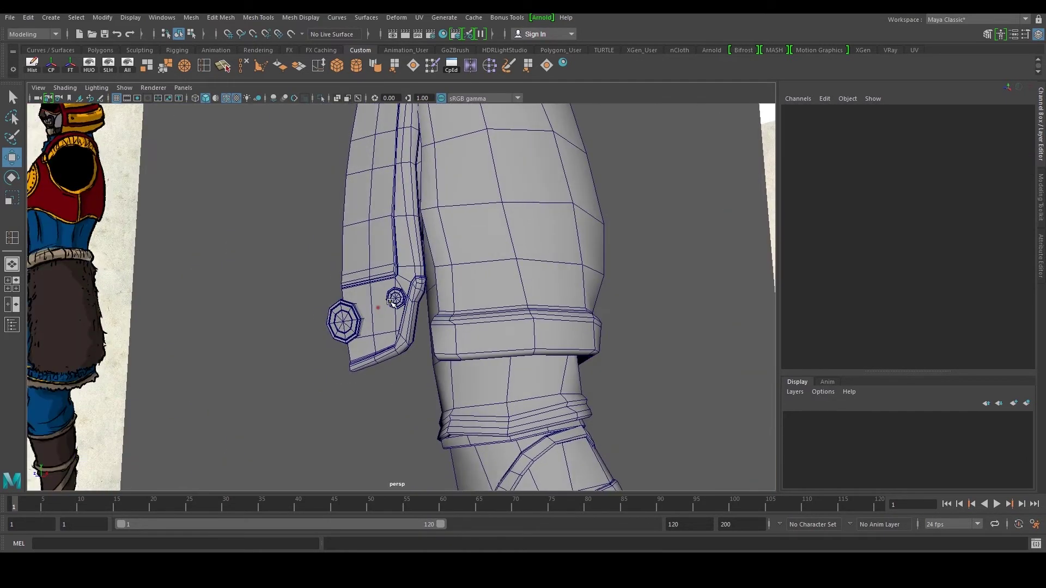
{"action": "left_click", "coordinate": [394, 298]}
{"action": "scroll", "coordinate": [389, 302], "scroll_direction": "up", "scroll_amount": 5}
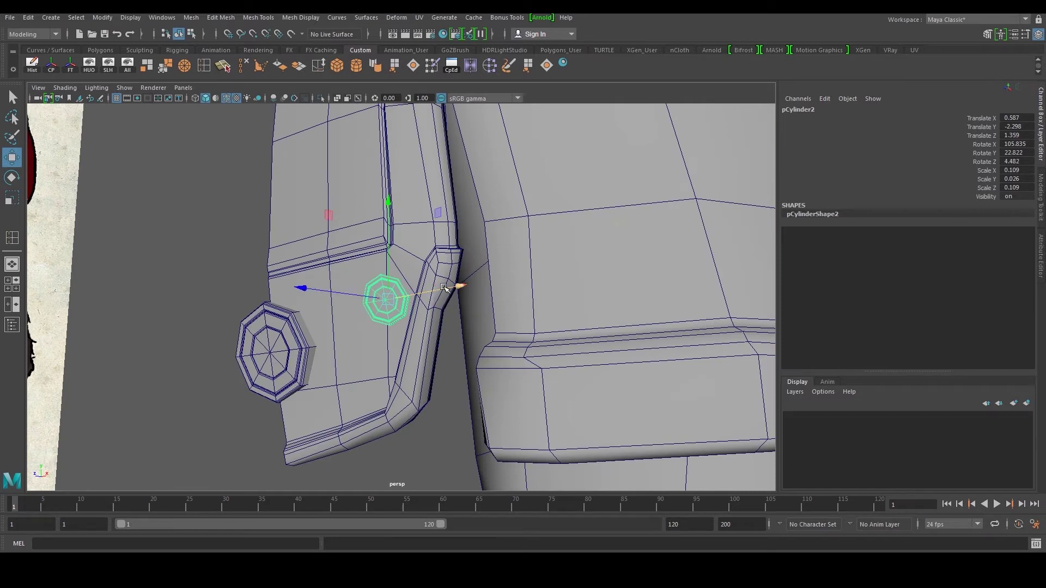
{"action": "key", "text": "r"}
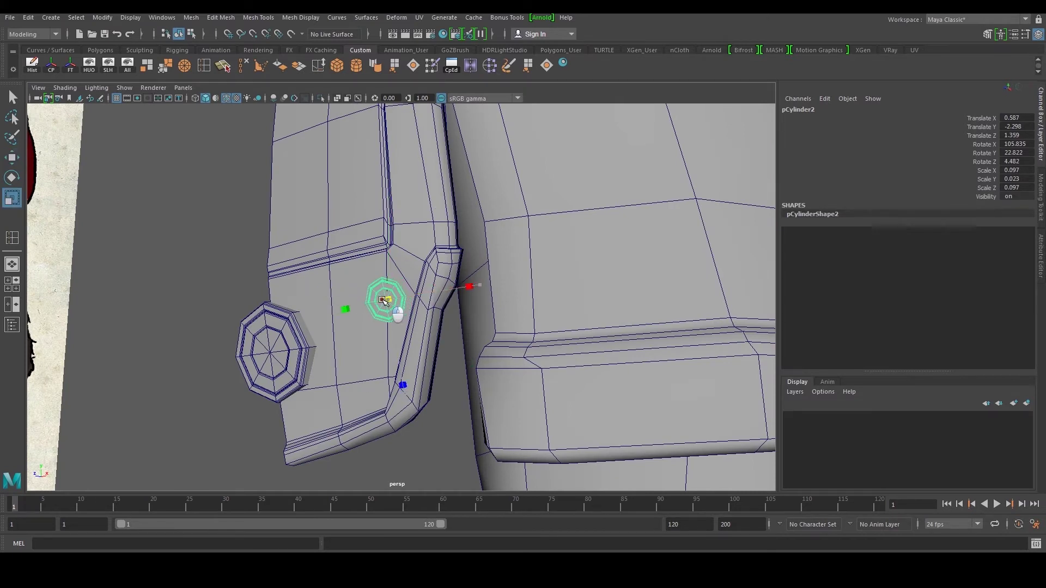
{"action": "key", "text": "w"}
{"action": "scroll", "coordinate": [384, 301], "scroll_direction": "up", "scroll_amount": 5}
{"action": "left_click_drag", "start_coordinate": [384, 301], "coordinate": [324, 316], "text": "alt"}
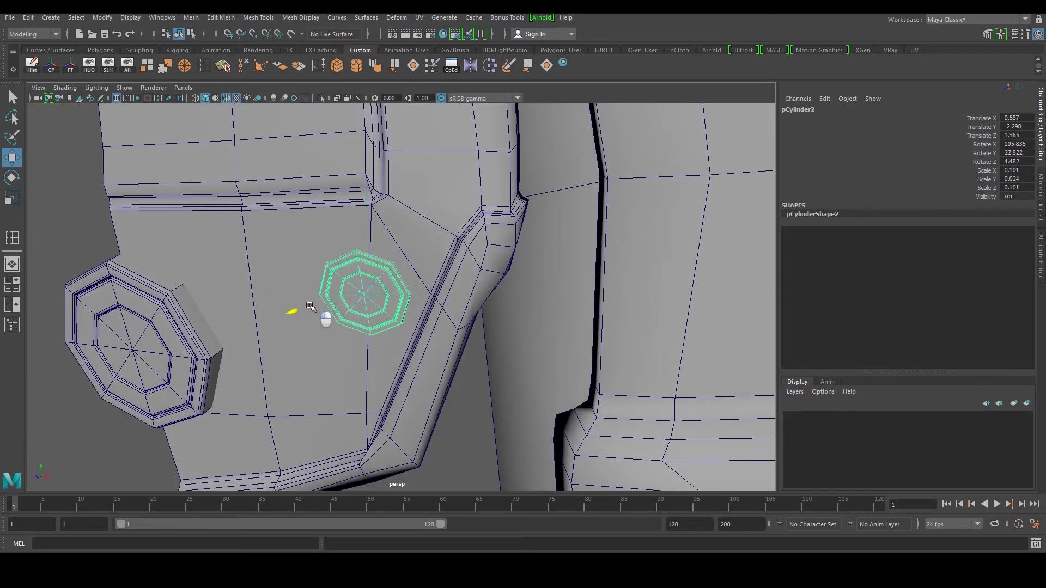
Rotate the small medallion to about 22 degrees in Y and place it at about X 0.591, Z 1.367.
{"action": "left_click_drag", "start_coordinate": [428, 303], "coordinate": [417, 360], "text": "alt"}
{"action": "key", "text": "e"}
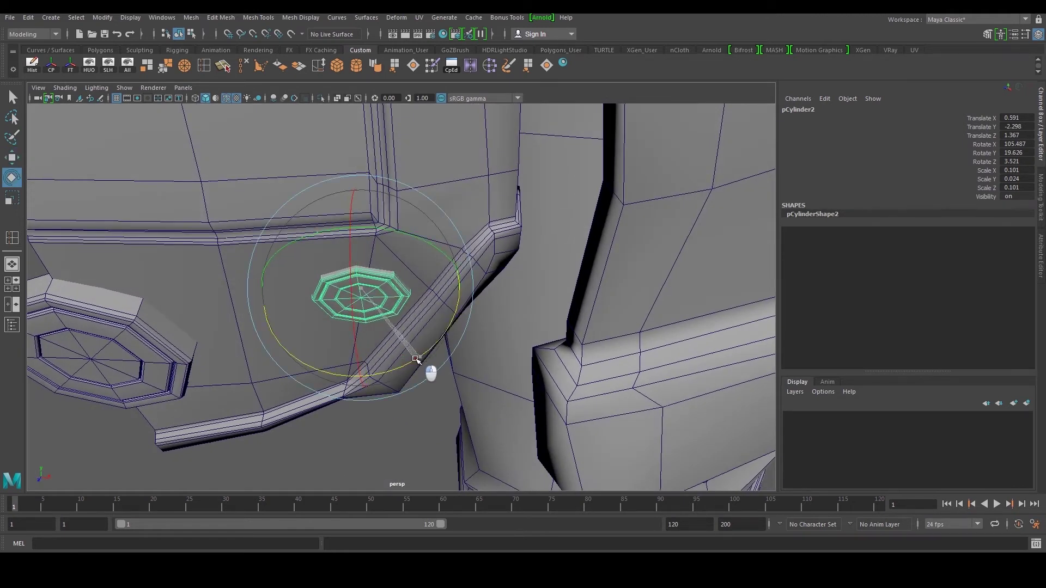
{"action": "key", "text": "w"}
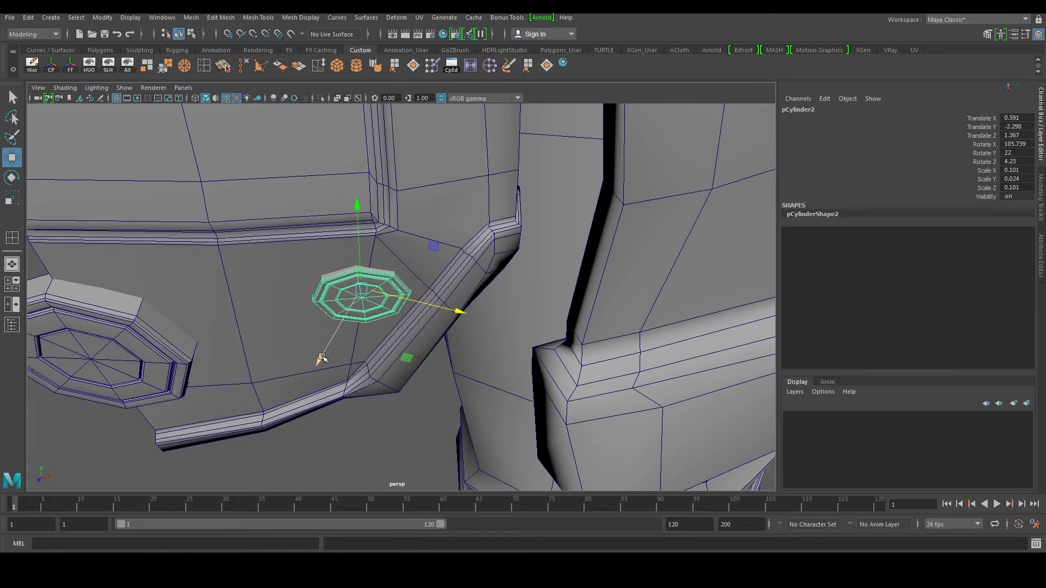
{"action": "left_click", "coordinate": [411, 429]}
Turn off the wireframe overlay on the shaded model and check the flap against the front reference.
{"action": "scroll", "coordinate": [380, 359], "scroll_direction": "down", "scroll_amount": 6}
{"action": "left_click_drag", "start_coordinate": [381, 359], "coordinate": [438, 278], "text": "alt"}
{"action": "middle_click_drag", "start_coordinate": [438, 278], "coordinate": [424, 301], "text": "alt"}
{"action": "left_click_drag", "start_coordinate": [442, 304], "coordinate": [410, 293], "text": "alt"}
{"action": "left_click", "coordinate": [230, 99]}
{"action": "scroll", "coordinate": [485, 278], "scroll_direction": "down", "scroll_amount": 4}
{"action": "mouse_move", "coordinate": [488, 281]}
{"action": "left_mouse_down", "text": "alt"}
{"action": "mouse_move", "coordinate": [432, 289]}
{"action": "mouse_move", "coordinate": [488, 271]}
{"action": "left_mouse_up", "text": "alt"}
{"action": "scroll", "coordinate": [431, 289], "scroll_direction": "up", "scroll_amount": 4}
{"action": "middle_click_drag", "start_coordinate": [502, 273], "coordinate": [469, 287], "text": "alt"}
{"action": "scroll", "coordinate": [469, 288], "scroll_direction": "up", "scroll_amount": 4}
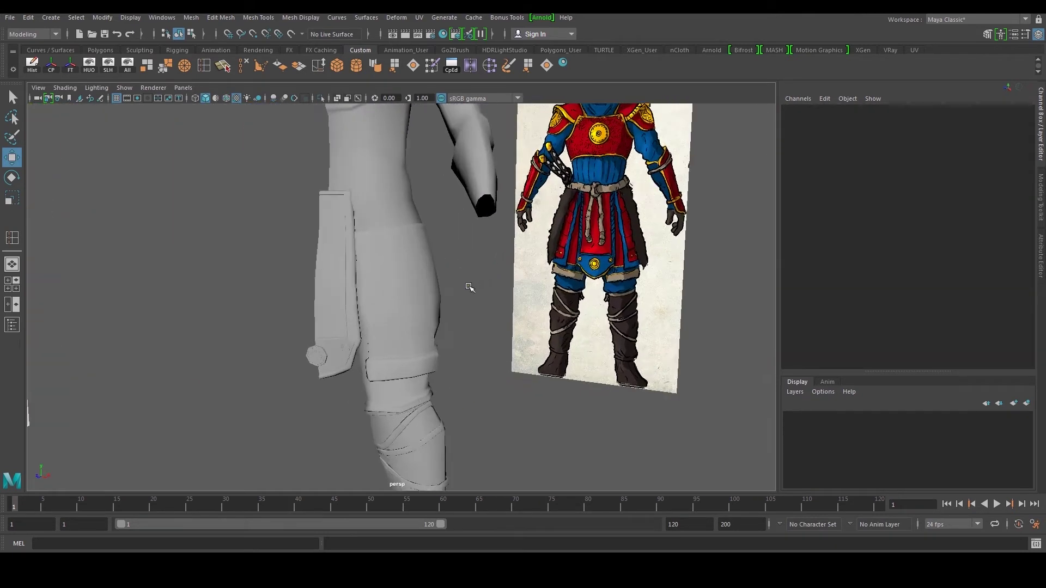
Delete the front flap's construction history and mirror the flap across the world X axis.
{"action": "left_click", "coordinate": [333, 335]}
{"action": "left_click_drag", "start_coordinate": [333, 334], "coordinate": [347, 340], "text": "alt"}
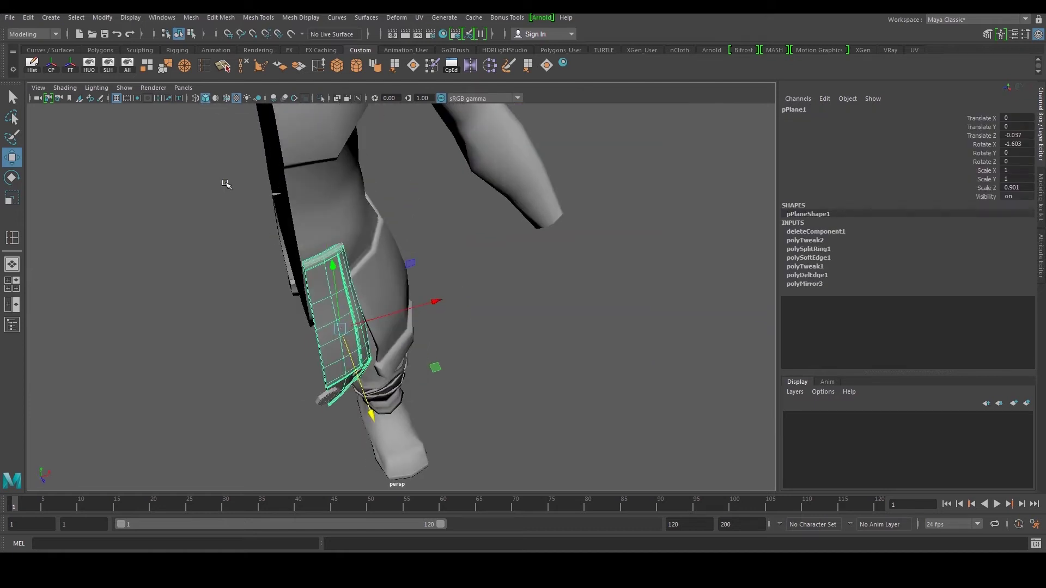
{"action": "left_click", "coordinate": [32, 64]}
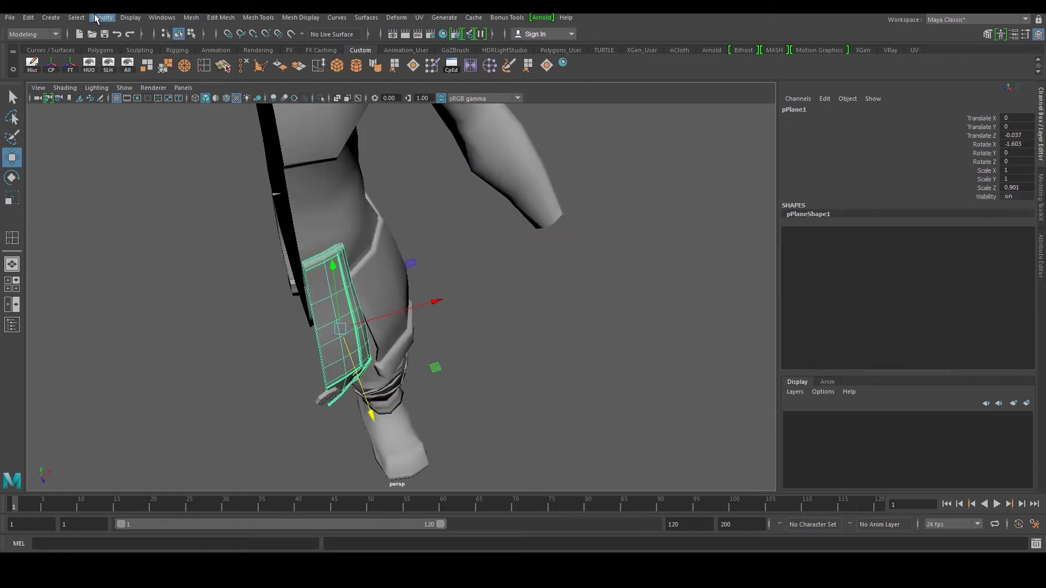
{"action": "left_click", "coordinate": [191, 18]}
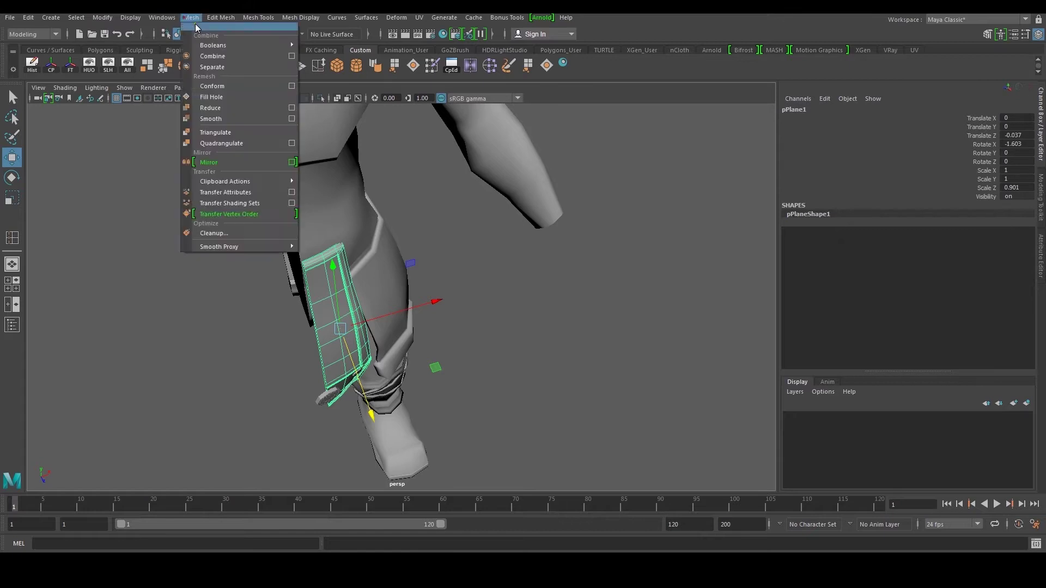
{"action": "left_click", "coordinate": [231, 165]}
Set the flap mirror's merge threshold to 0.288 and check the centre seam and inner side.
{"action": "left_click_drag", "start_coordinate": [361, 248], "coordinate": [528, 210], "text": "alt"}
{"action": "right_click_drag", "start_coordinate": [528, 210], "coordinate": [538, 217], "text": "alt"}
{"action": "middle_click_drag", "start_coordinate": [538, 217], "coordinate": [444, 270], "text": "alt"}
{"action": "left_click_drag", "start_coordinate": [444, 269], "coordinate": [413, 308], "text": "alt"}
{"action": "left_click_drag", "start_coordinate": [644, 364], "coordinate": [636, 364]}
{"action": "left_click_drag", "start_coordinate": [344, 257], "coordinate": [428, 239], "text": "alt"}
{"action": "key", "text": "ctrl+z"}
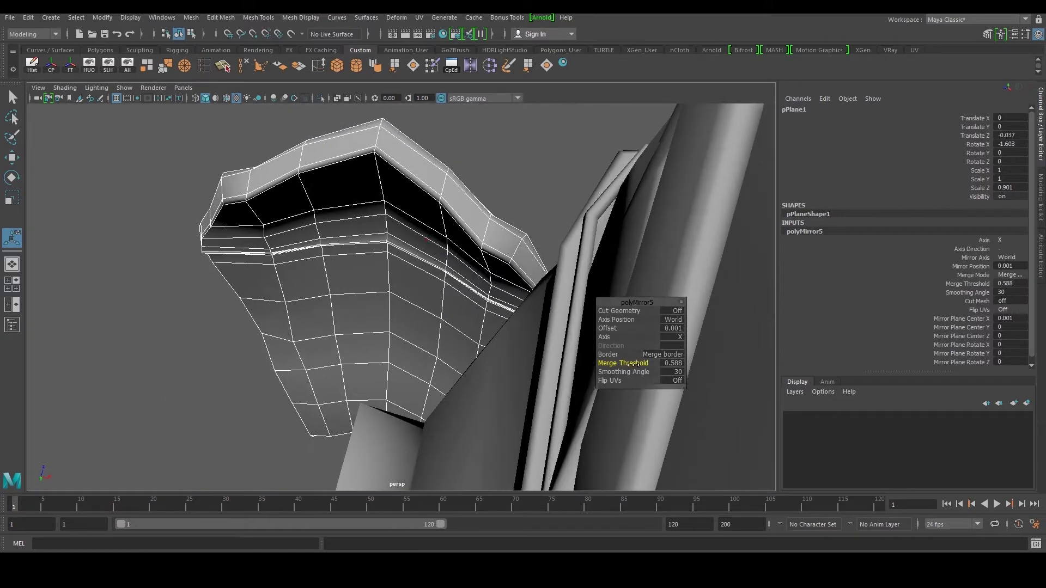
{"action": "left_click_drag", "start_coordinate": [444, 237], "coordinate": [596, 230], "text": "alt"}
{"action": "scroll", "coordinate": [404, 207], "scroll_direction": "up", "scroll_amount": 2}
{"action": "left_click_drag", "start_coordinate": [418, 207], "coordinate": [408, 256], "text": "alt"}
{"action": "scroll", "coordinate": [410, 226], "scroll_direction": "up", "scroll_amount": 5}
{"action": "scroll", "coordinate": [408, 266], "scroll_direction": "down", "scroll_amount": 6}
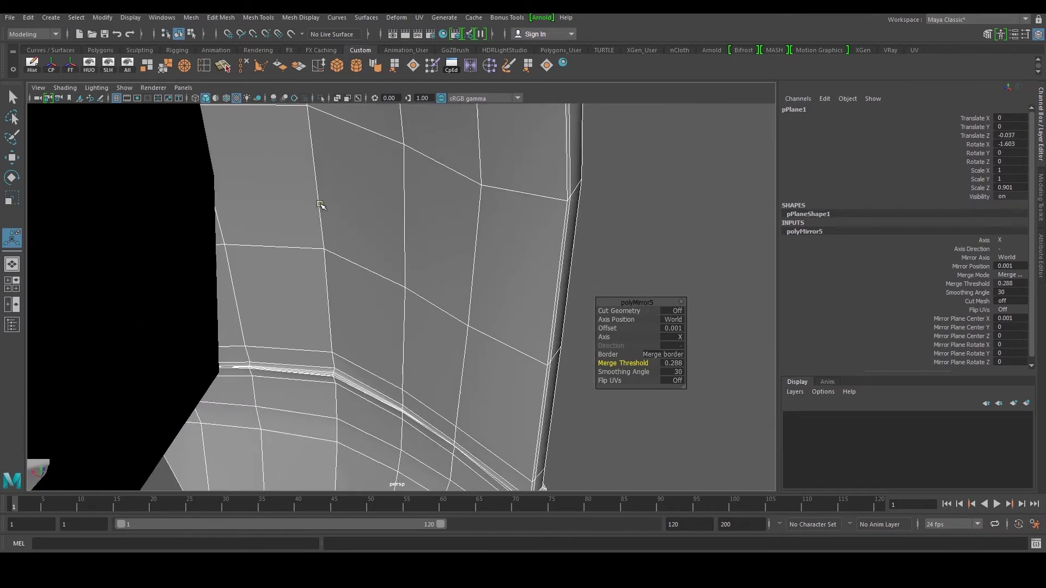
Examine the mirrored front flap and its medallions from several angles.
{"action": "left_click", "coordinate": [550, 183]}
{"action": "left_click_drag", "start_coordinate": [549, 183], "coordinate": [413, 213], "text": "alt"}
{"action": "scroll", "coordinate": [416, 196], "scroll_direction": "down", "scroll_amount": 3}
{"action": "scroll", "coordinate": [401, 218], "scroll_direction": "down", "scroll_amount": 3}
{"action": "scroll", "coordinate": [431, 306], "scroll_direction": "up", "scroll_amount": 5}
{"action": "left_click_drag", "start_coordinate": [431, 306], "coordinate": [373, 238], "text": "alt"}
{"action": "left_click", "coordinate": [329, 247]}
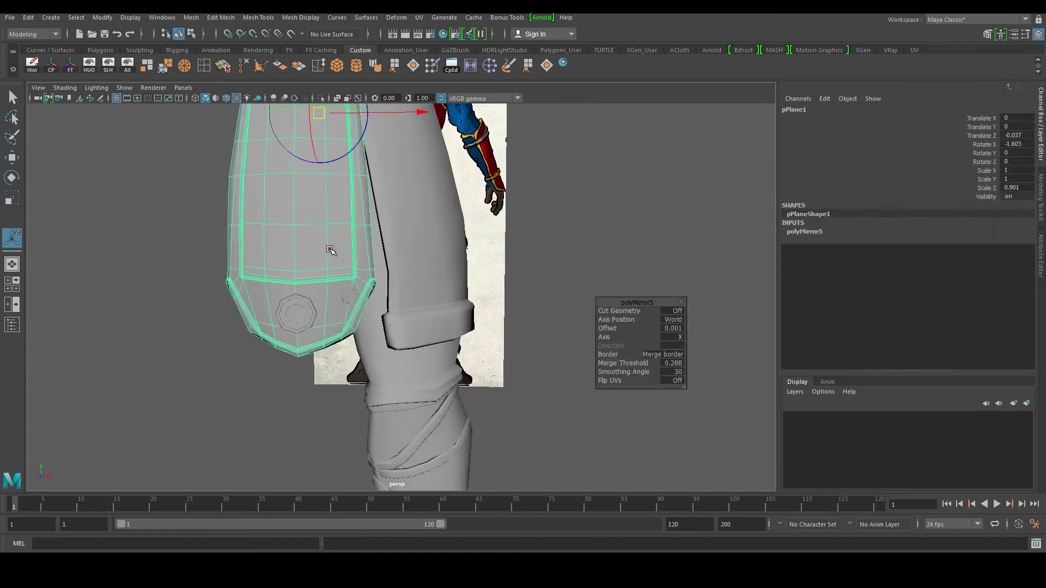
{"action": "left_click", "coordinate": [374, 72]}
{"action": "left_click", "coordinate": [133, 217]}
{"action": "left_click", "coordinate": [349, 296]}
{"action": "key", "text": "w"}
{"action": "scroll", "coordinate": [322, 300], "scroll_direction": "down", "scroll_amount": 5}
{"action": "scroll", "coordinate": [305, 291], "scroll_direction": "down", "scroll_amount": 5}
{"action": "left_click", "coordinate": [302, 290]}
Compare the model's waist and hips with the side and front references to study the skirt pieces.
{"action": "left_click_drag", "start_coordinate": [544, 272], "coordinate": [417, 279], "text": "alt"}
{"action": "scroll", "coordinate": [404, 271], "scroll_direction": "up", "scroll_amount": 5}
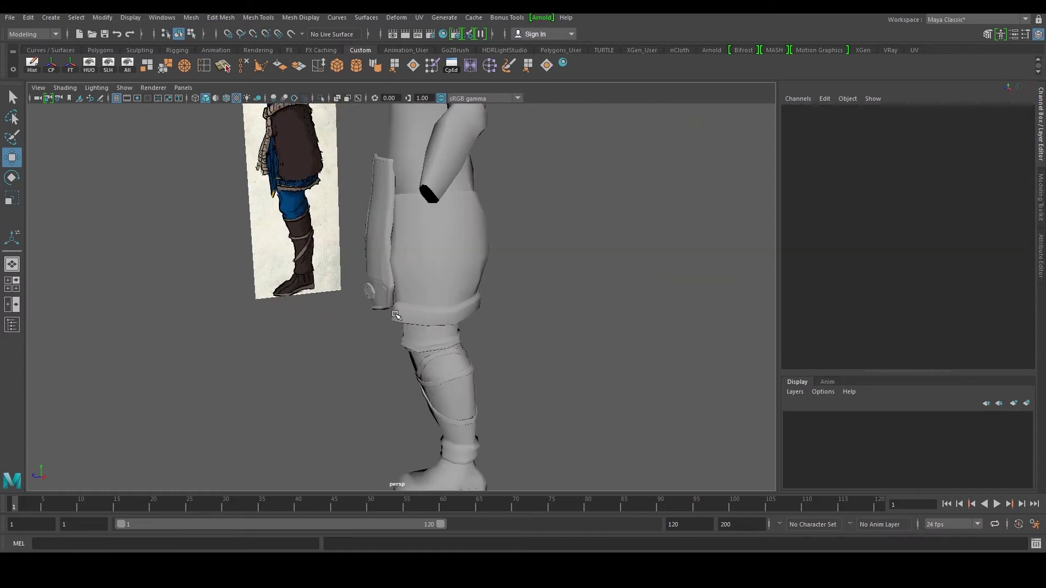
{"action": "scroll", "coordinate": [482, 304], "scroll_direction": "down", "scroll_amount": 5}
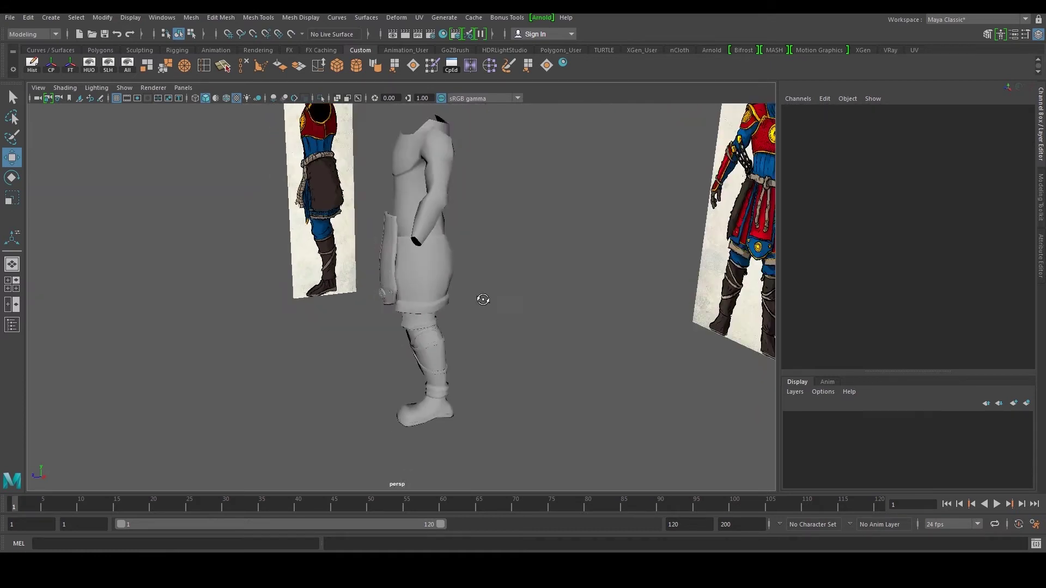
{"action": "left_click_drag", "start_coordinate": [483, 303], "coordinate": [515, 295], "text": "alt"}
{"action": "middle_click_drag", "start_coordinate": [676, 214], "coordinate": [429, 228], "text": "alt"}
{"action": "scroll", "coordinate": [428, 222], "scroll_direction": "up", "scroll_amount": 5}
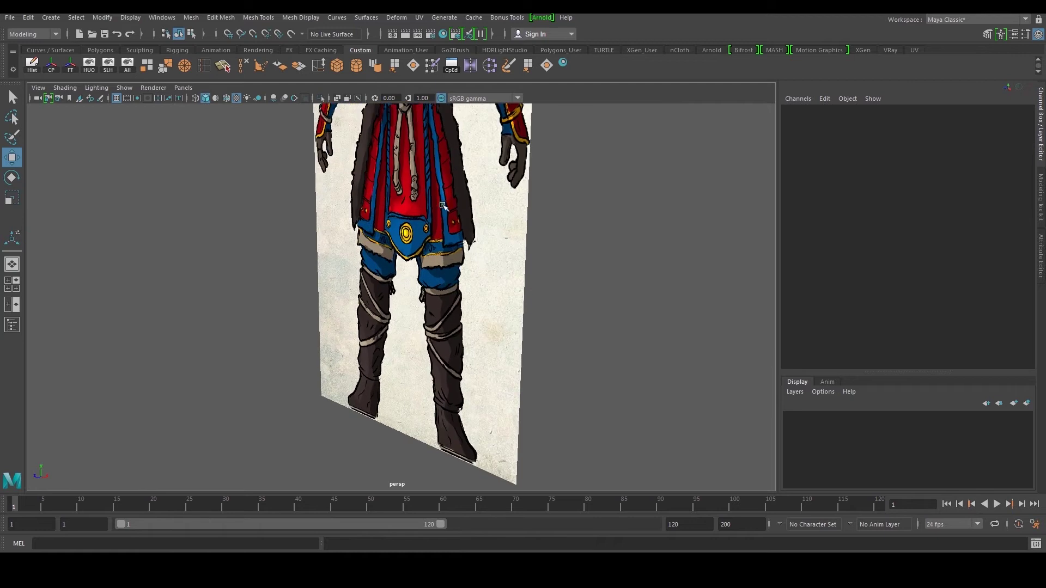
{"action": "scroll", "coordinate": [453, 227], "scroll_direction": "down", "scroll_amount": 5}
{"action": "middle_click_drag", "start_coordinate": [145, 316], "coordinate": [271, 292], "text": "alt"}
{"action": "scroll", "coordinate": [271, 290], "scroll_direction": "up", "scroll_amount": 3}
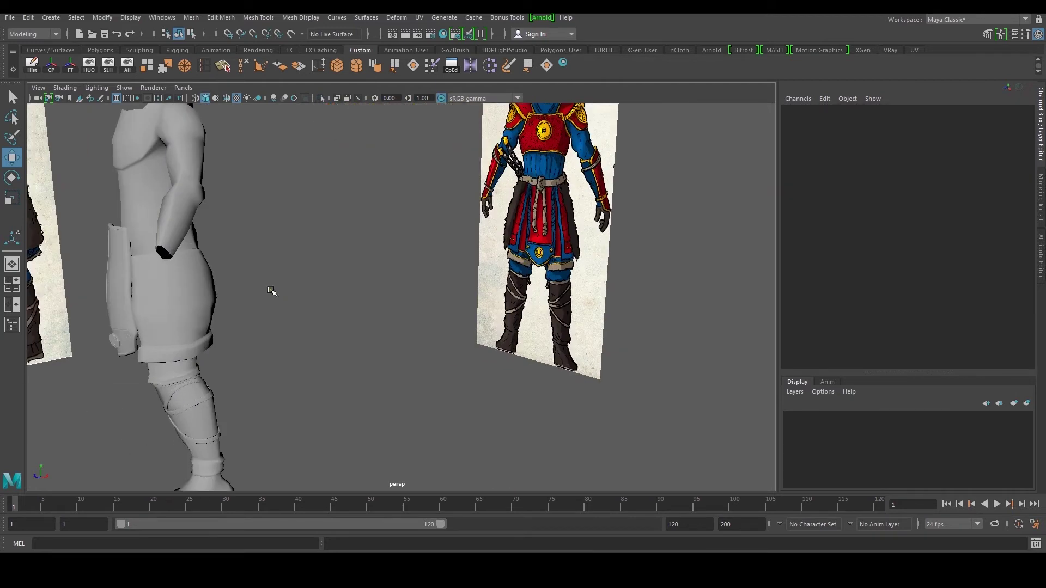
{"action": "left_click_drag", "start_coordinate": [259, 306], "coordinate": [296, 347], "text": "alt"}
{"action": "left_click_drag", "start_coordinate": [386, 289], "coordinate": [436, 290], "text": "alt"}
{"action": "middle_click_drag", "start_coordinate": [324, 292], "coordinate": [401, 302], "text": "alt"}
{"action": "left_click_drag", "start_coordinate": [393, 305], "coordinate": [474, 297], "text": "alt"}
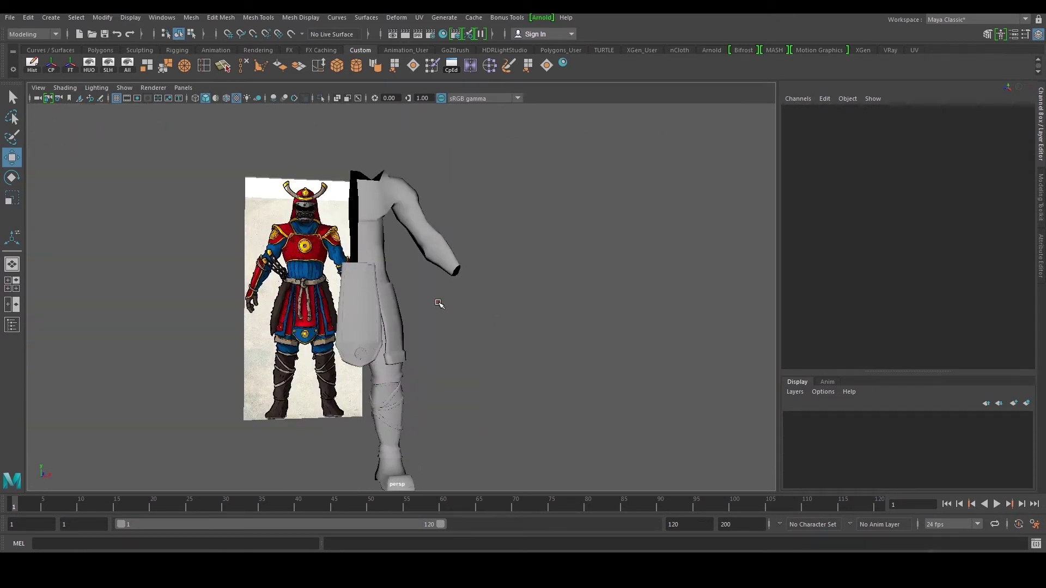
{"action": "scroll", "coordinate": [439, 304], "scroll_direction": "up", "scroll_amount": 4}
{"action": "left_click_drag", "start_coordinate": [436, 299], "coordinate": [334, 298], "text": "alt"}
{"action": "middle_click_drag", "start_coordinate": [334, 297], "coordinate": [343, 292], "text": "alt"}
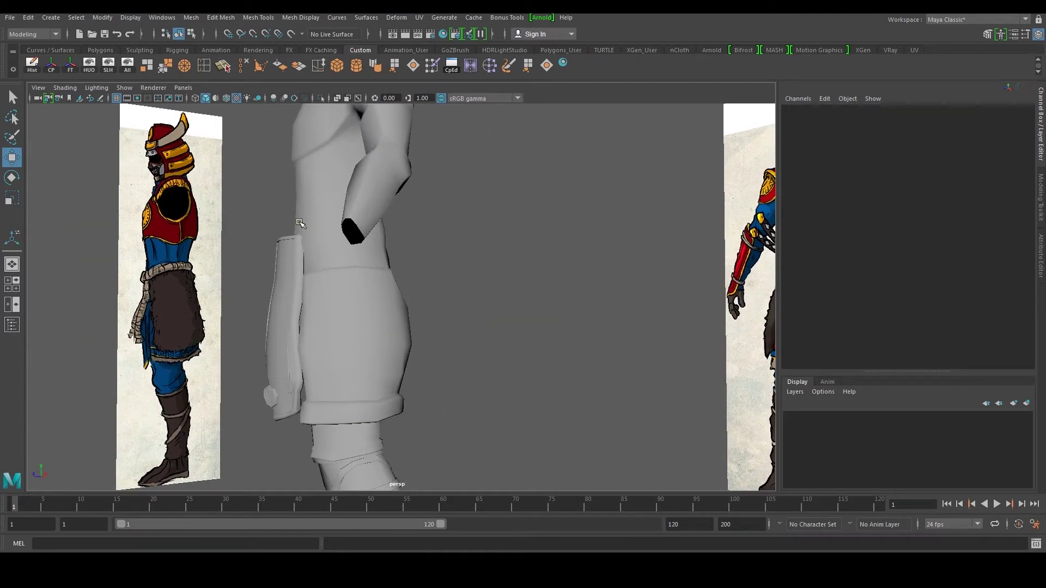
Create a polygon plane, move it beside the hip to X 2.4, and tilt it to about -24 degrees in Z.
{"action": "left_click", "coordinate": [53, 18]}
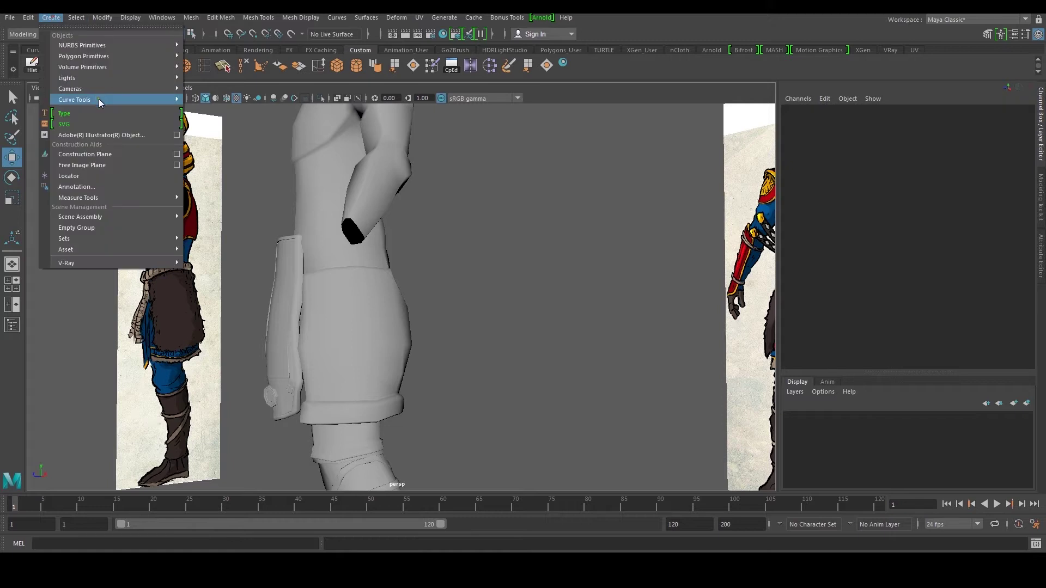
{"action": "mouse_move", "coordinate": [101, 57]}
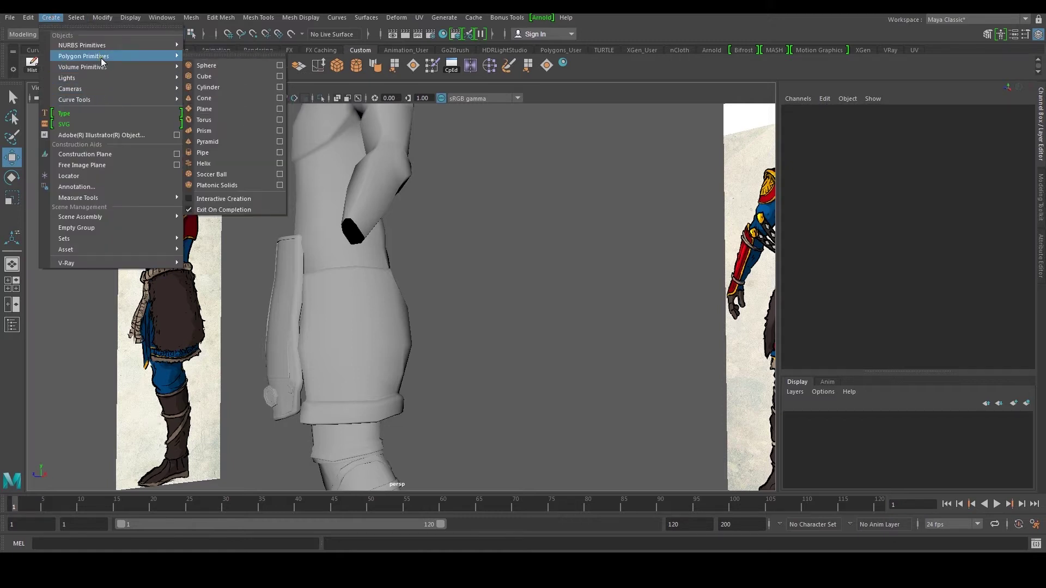
{"action": "left_click", "coordinate": [229, 111]}
{"action": "scroll", "coordinate": [376, 261], "scroll_direction": "down", "scroll_amount": 5}
{"action": "left_click_drag", "start_coordinate": [376, 267], "coordinate": [508, 316], "text": "alt"}
{"action": "scroll", "coordinate": [508, 316], "scroll_direction": "up", "scroll_amount": 3}
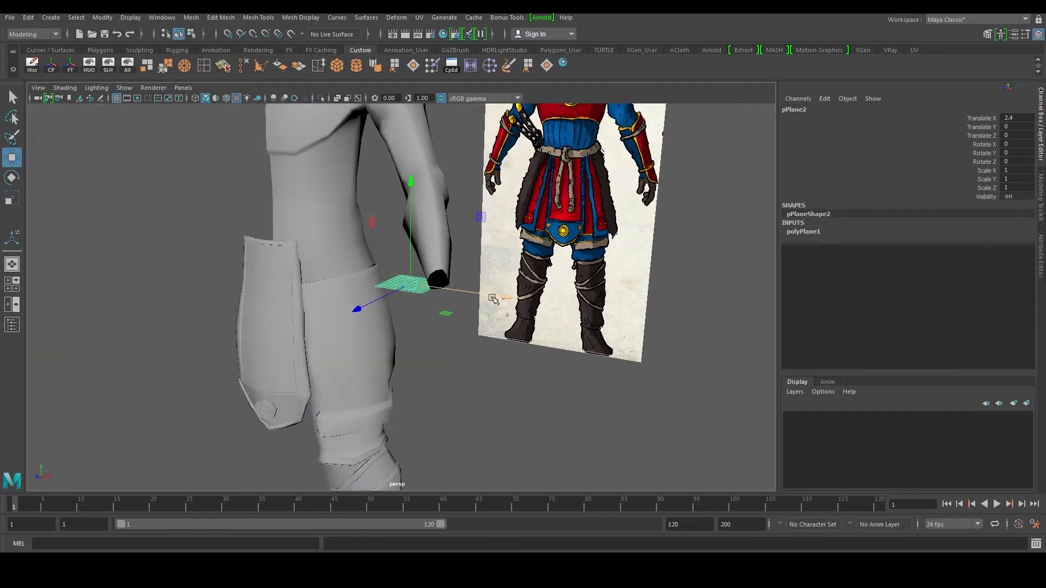
{"action": "key", "text": "e"}
{"action": "left_click_drag", "start_coordinate": [493, 239], "coordinate": [499, 256]}
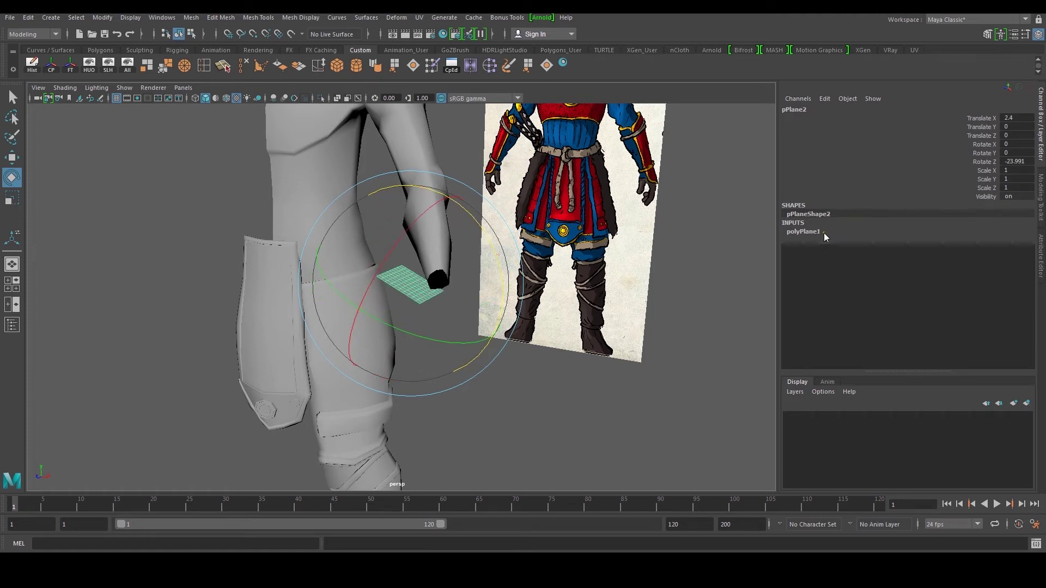
Reduce the new plane's width and height subdivisions to 1 each.
{"action": "left_click", "coordinate": [803, 231]}
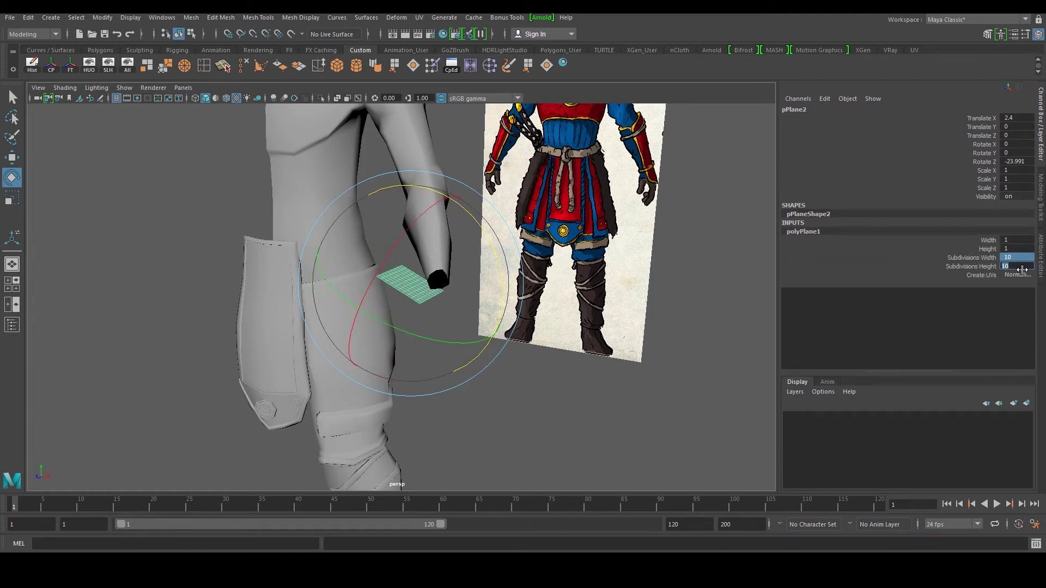
{"action": "type", "text": "1"}
{"action": "key", "text": "Return"}
{"action": "key", "text": "w"}
{"action": "scroll", "coordinate": [418, 343], "scroll_direction": "up", "scroll_amount": 3}
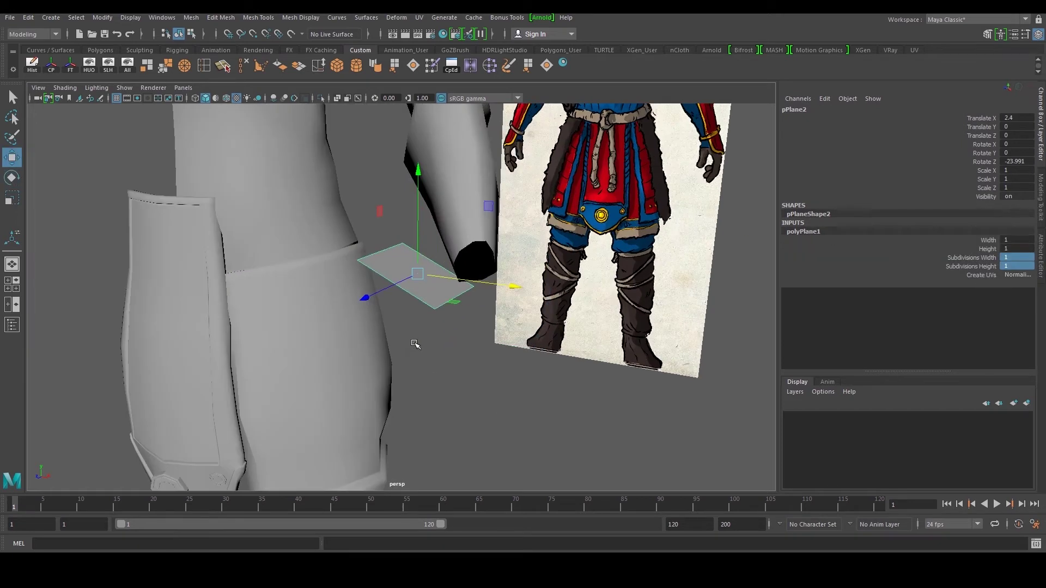
Rotate the plane to about -74 degrees in Z so it follows the slope of the hip.
{"action": "key", "text": "e"}
{"action": "left_click_drag", "start_coordinate": [487, 211], "coordinate": [463, 269]}
{"action": "scroll", "coordinate": [482, 266], "scroll_direction": "down", "scroll_amount": 3}
Enable X-ray shading in the front view so the reference shows through the model.
{"action": "key", "text": "space"}
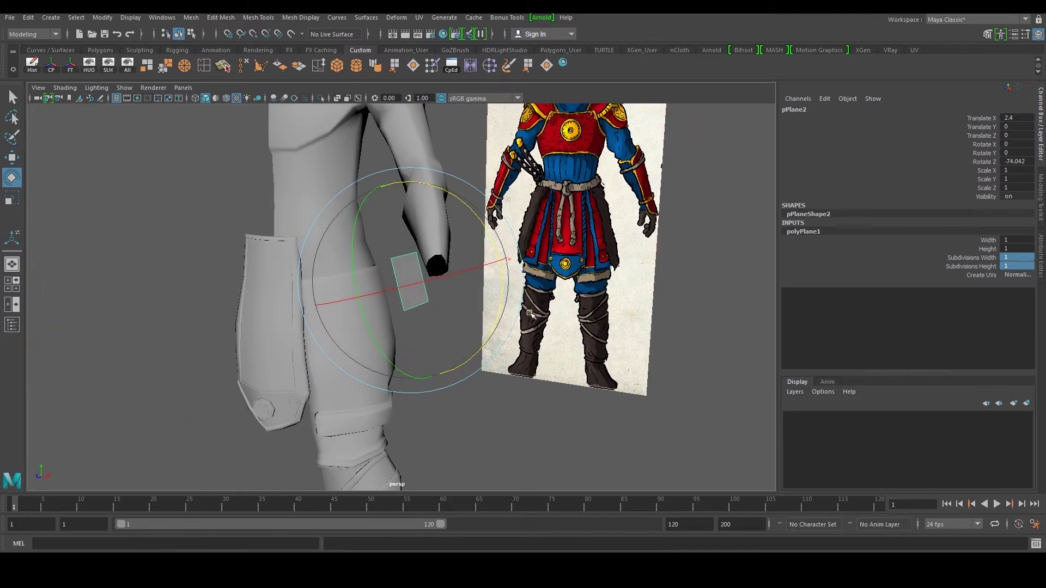
{"action": "key", "text": "space"}
{"action": "middle_click_drag", "start_coordinate": [356, 392], "coordinate": [277, 311], "text": "alt"}
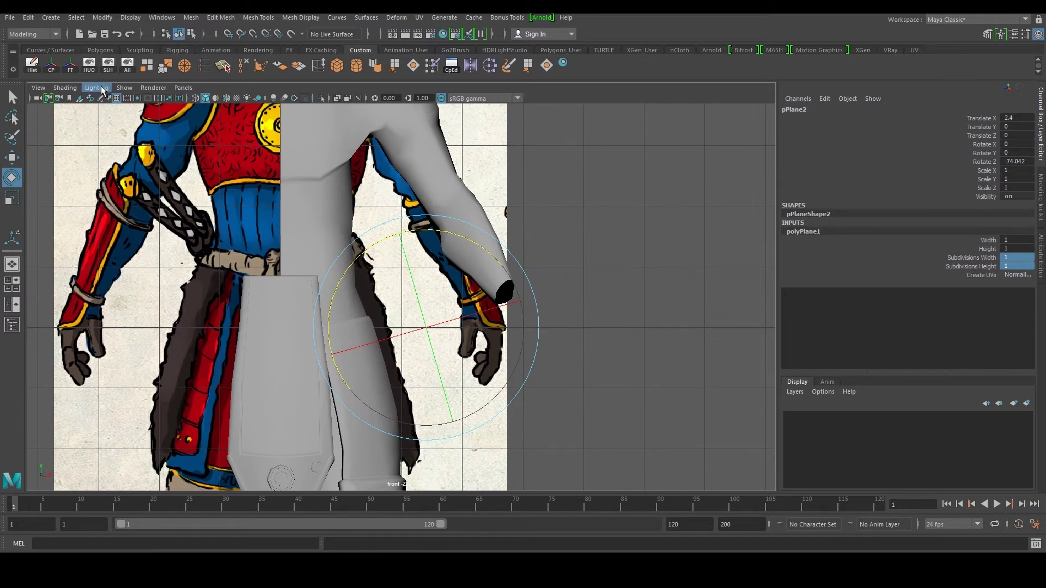
{"action": "left_click", "coordinate": [65, 88]}
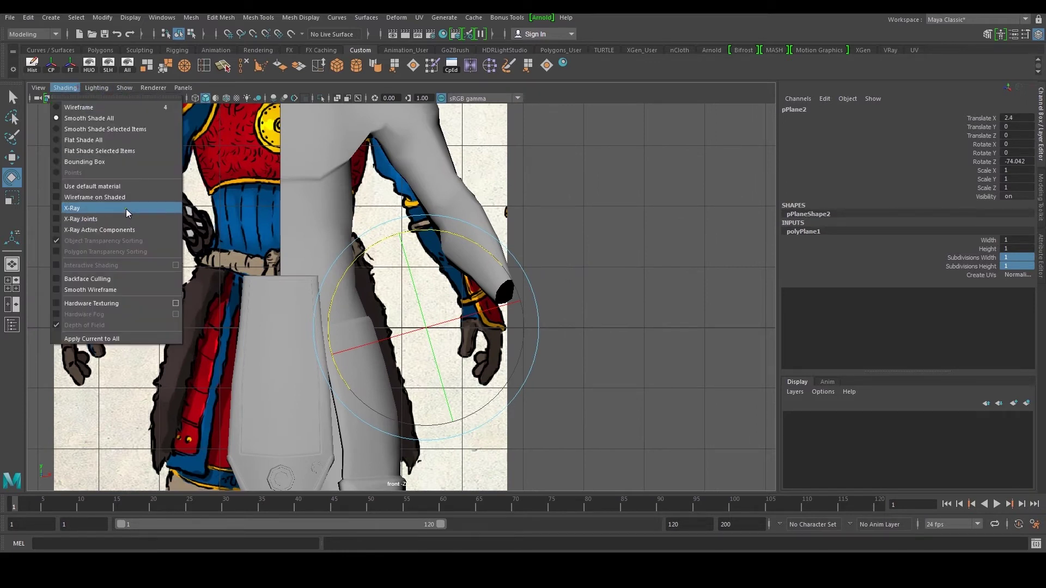
{"action": "left_click", "coordinate": [126, 208]}
Move the plane onto the hip's outer edge in the front view, at about X 1.573, Y -0.068.
{"action": "middle_click_drag", "start_coordinate": [317, 284], "coordinate": [310, 246], "text": "alt"}
{"action": "right_click_drag", "start_coordinate": [310, 246], "coordinate": [354, 257], "text": "alt"}
{"action": "key", "text": "w"}
{"action": "left_click_drag", "start_coordinate": [427, 286], "coordinate": [354, 292]}
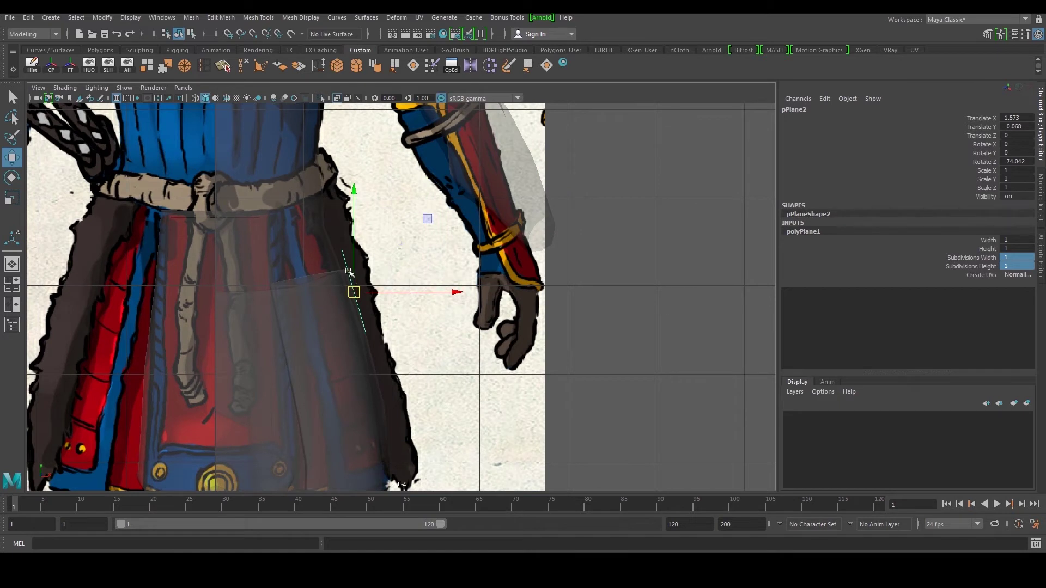
Try pulling the plane's front edge inward toward the thigh in the front view.
{"action": "key", "text": "space"}
{"action": "right_click_drag", "start_coordinate": [623, 208], "coordinate": [567, 165], "text": "alt"}
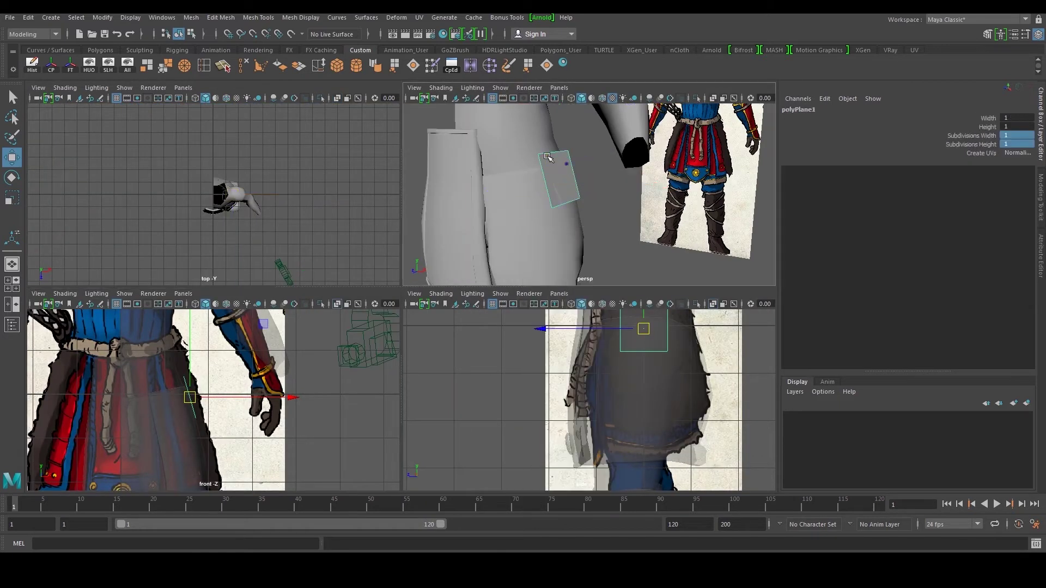
{"action": "left_click", "coordinate": [541, 164]}
{"action": "key", "text": "space"}
{"action": "left_click_drag", "start_coordinate": [342, 289], "coordinate": [270, 303]}
{"action": "right_click_drag", "start_coordinate": [301, 355], "coordinate": [266, 374]}
{"action": "left_click_drag", "start_coordinate": [265, 374], "coordinate": [303, 344]}
{"action": "key", "text": "ctrl+z"}
{"action": "key", "text": "ctrl+z"}
{"action": "left_click", "coordinate": [278, 373]}
{"action": "key", "text": "ctrl+z"}
Switch the plane to vertex editing and reposition its front vertices against the hip.
{"action": "mouse_move", "coordinate": [425, 277]}
{"action": "right_mouse_down"}
{"action": "mouse_move", "coordinate": [442, 292]}
{"action": "mouse_move", "coordinate": [407, 276]}
{"action": "right_mouse_up"}
{"action": "key", "text": "space"}
{"action": "scroll", "coordinate": [654, 234], "scroll_direction": "up", "scroll_amount": 3}
{"action": "right_click_drag", "start_coordinate": [567, 164], "coordinate": [524, 158]}
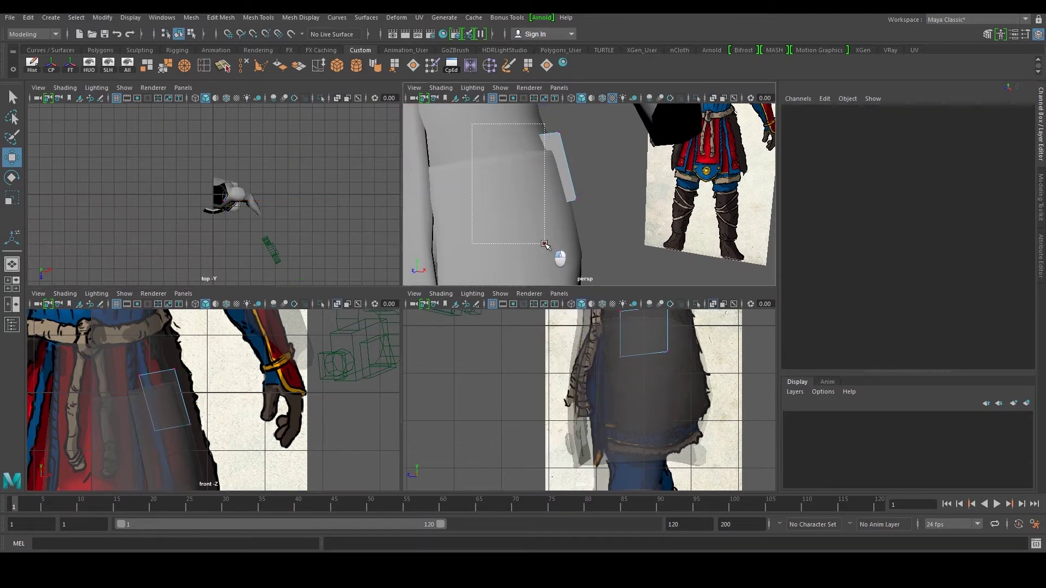
{"action": "left_click_drag", "start_coordinate": [545, 243], "coordinate": [545, 244]}
{"action": "left_click_drag", "start_coordinate": [509, 210], "coordinate": [526, 236], "text": "alt"}
{"action": "left_click_drag", "start_coordinate": [440, 243], "coordinate": [435, 246]}
{"action": "left_click_drag", "start_coordinate": [575, 223], "coordinate": [548, 143]}
{"action": "left_click_drag", "start_coordinate": [662, 127], "coordinate": [626, 117], "text": "alt"}
Select the plane's two back vertices and offset them slightly outward along X in the front view.
{"action": "left_click_drag", "start_coordinate": [622, 106], "coordinate": [578, 182]}
{"action": "key", "text": "space"}
{"action": "left_click_drag", "start_coordinate": [564, 274], "coordinate": [544, 275]}
{"action": "key", "text": "space"}
{"action": "key", "text": "space"}
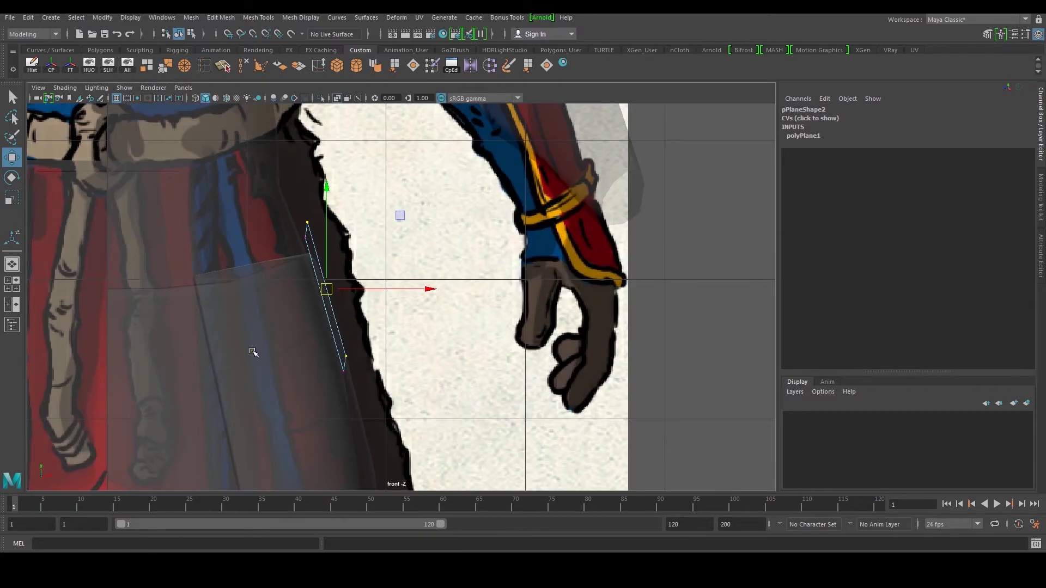
{"action": "left_click_drag", "start_coordinate": [435, 291], "coordinate": [446, 291]}
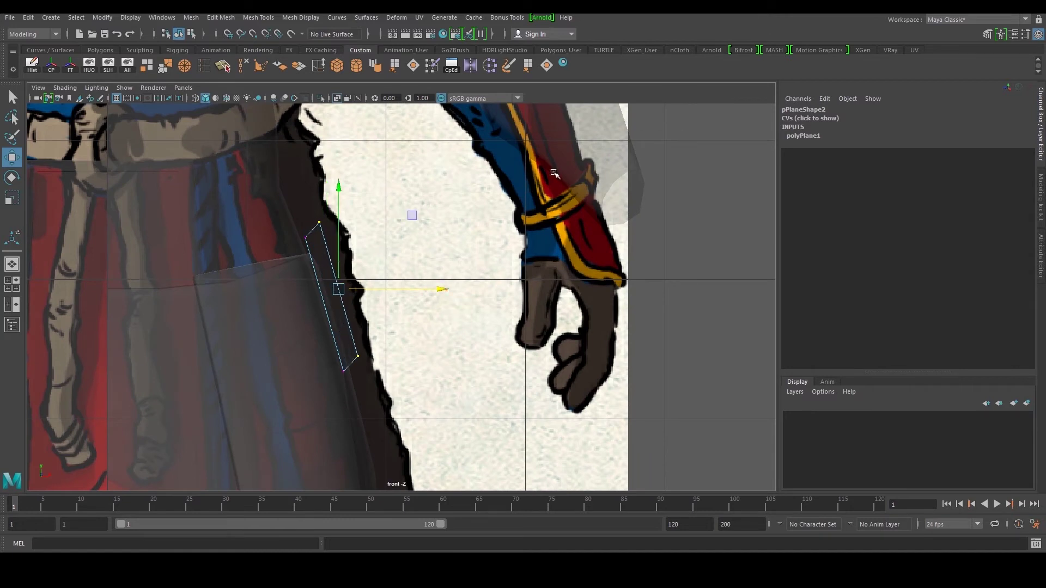
Insert two vertical edge loops that divide the hip plane into three strips.
{"action": "key", "text": "space"}
{"action": "key", "text": "space"}
{"action": "left_click_drag", "start_coordinate": [419, 224], "coordinate": [318, 143], "text": "alt"}
{"action": "scroll", "coordinate": [417, 195], "scroll_direction": "down", "scroll_amount": 2}
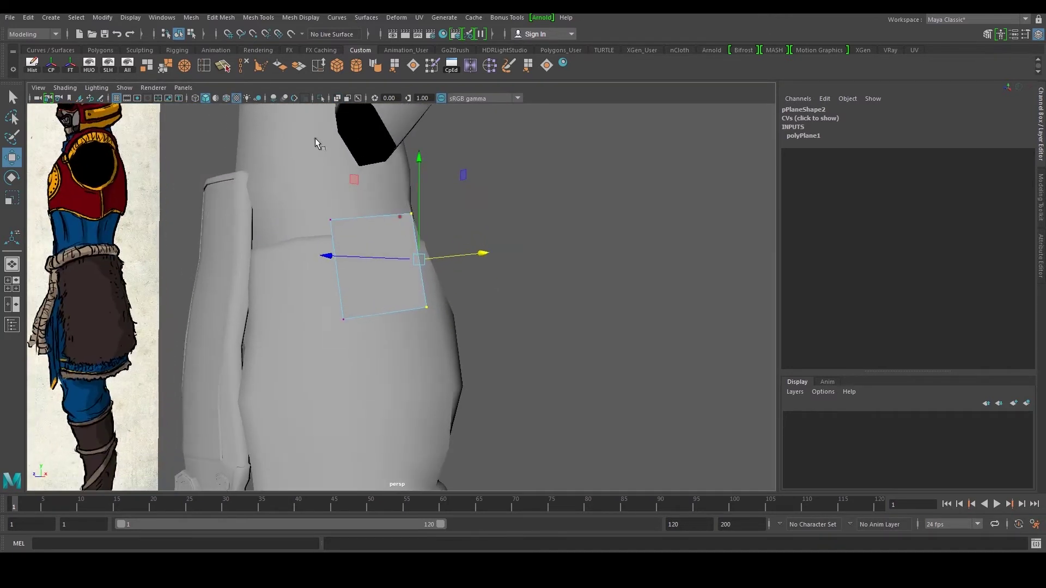
{"action": "left_click", "coordinate": [206, 65]}
{"action": "scroll", "coordinate": [354, 186], "scroll_direction": "up", "scroll_amount": 2}
{"action": "left_click_drag", "start_coordinate": [344, 186], "coordinate": [379, 183]}
{"action": "key", "text": "w"}
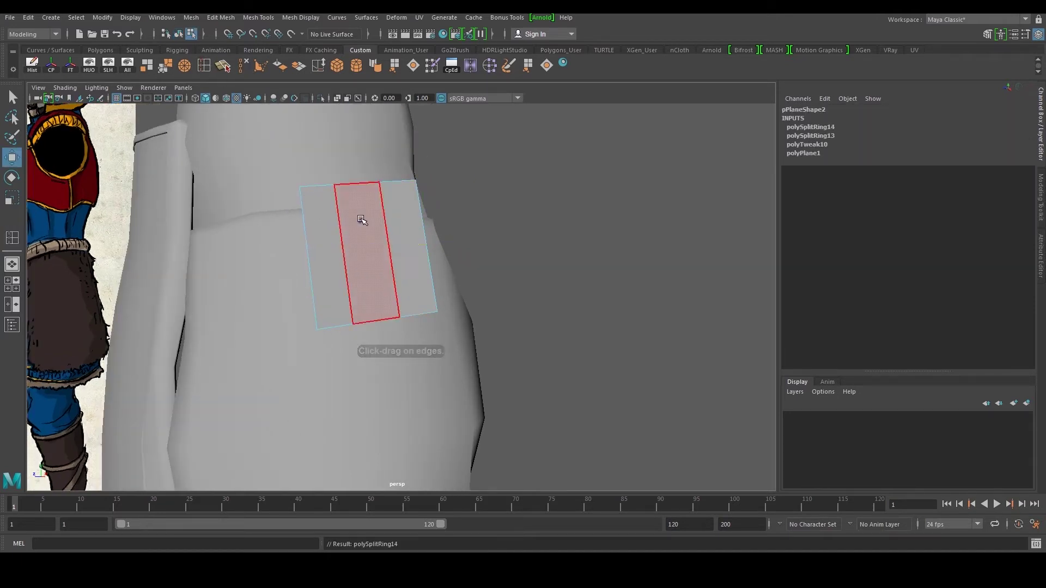
{"action": "left_click", "coordinate": [361, 220]}
{"action": "left_click_drag", "start_coordinate": [361, 221], "coordinate": [375, 218], "text": "alt"}
{"action": "left_click_drag", "start_coordinate": [453, 281], "coordinate": [417, 261], "text": "alt"}
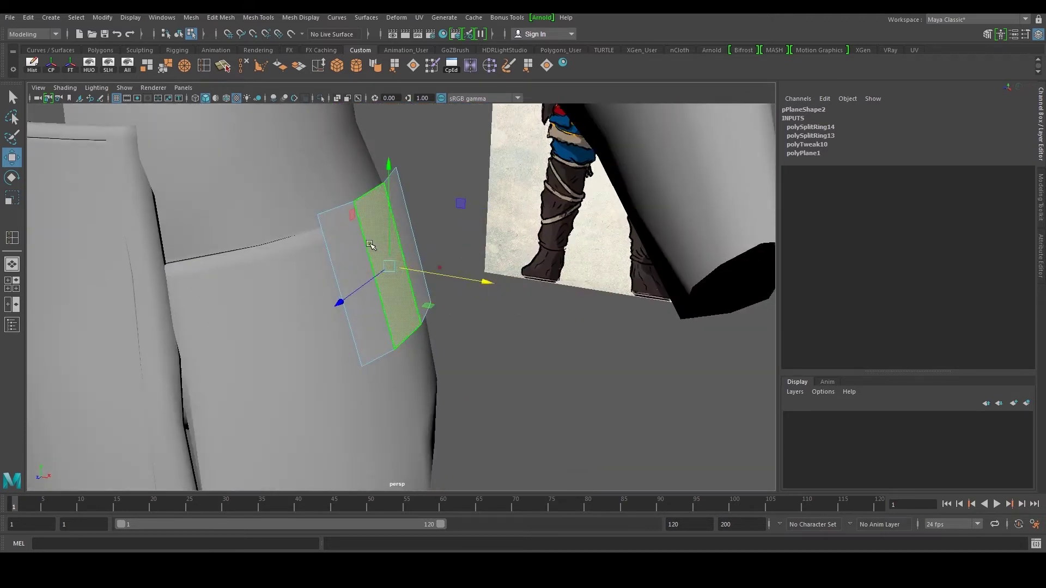
{"action": "key", "text": "space"}
{"action": "key", "text": "space"}
{"action": "right_click_drag", "start_coordinate": [338, 322], "coordinate": [323, 284]}
{"action": "left_click", "coordinate": [320, 297]}
{"action": "left_click_drag", "start_coordinate": [332, 304], "coordinate": [287, 338]}
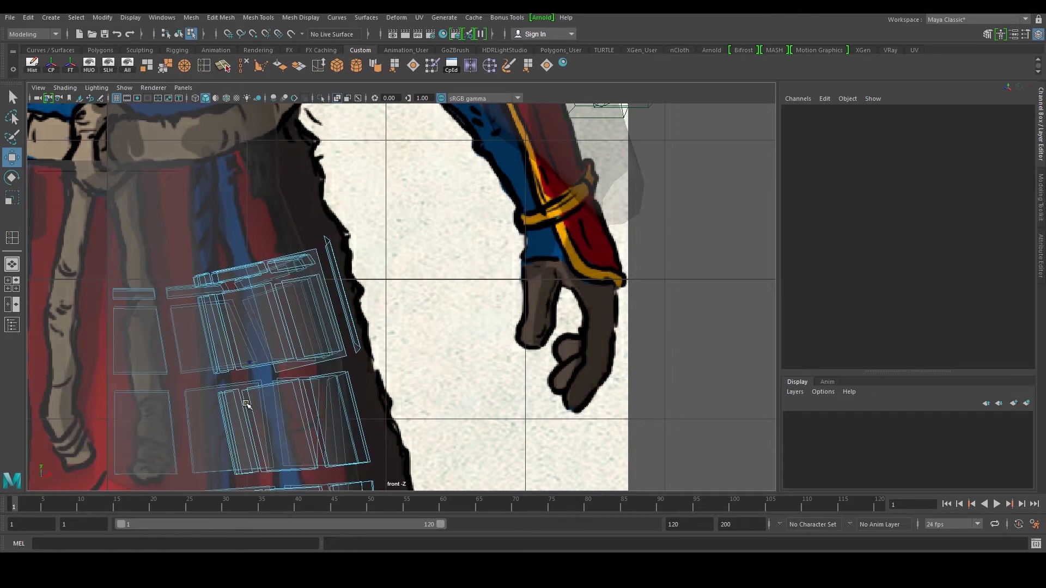
{"action": "key", "text": "ctrl+z"}
{"action": "key", "text": "ctrl+z"}
{"action": "key", "text": "ctrl+z"}
Switch the hip plane to vertex editing and move its front pair of vertices forward along Z.
{"action": "right_click_drag", "start_coordinate": [419, 253], "coordinate": [420, 253]}
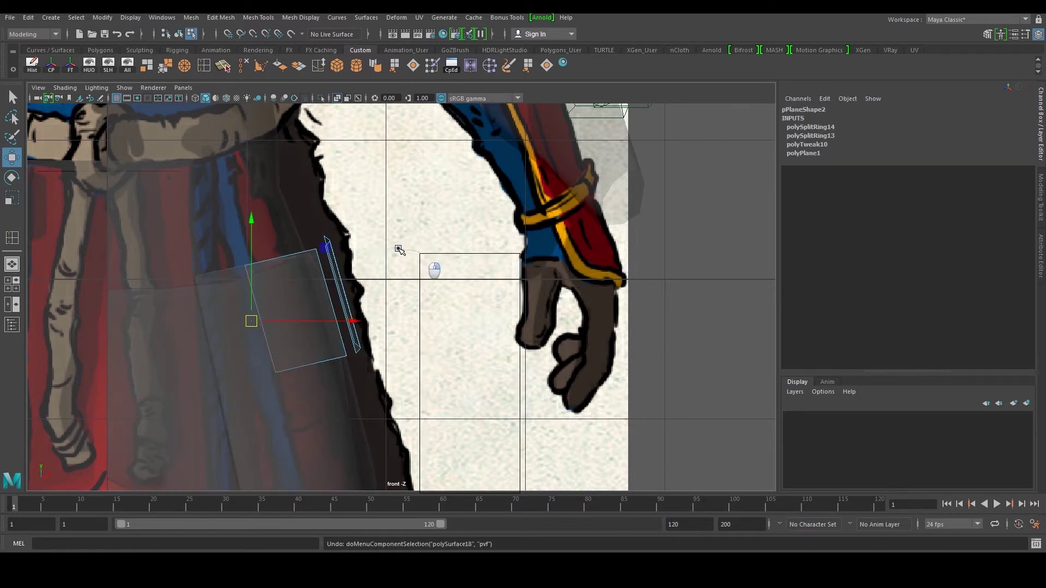
{"action": "left_click_drag", "start_coordinate": [265, 388], "coordinate": [280, 373]}
{"action": "left_click", "coordinate": [332, 245]}
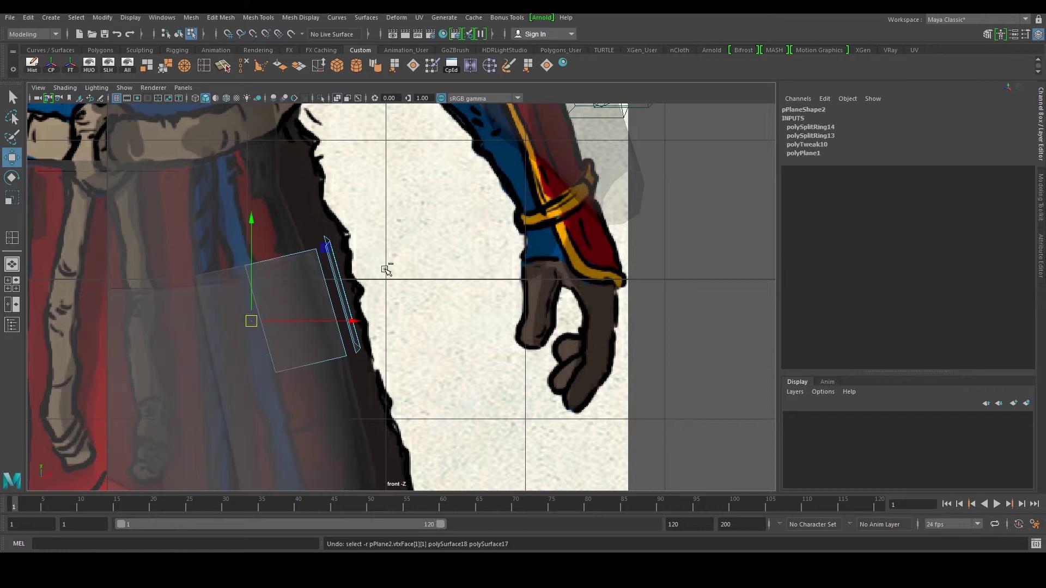
{"action": "right_click_drag", "start_coordinate": [327, 237], "coordinate": [288, 225]}
{"action": "mouse_move", "coordinate": [254, 404]}
{"action": "left_mouse_down"}
{"action": "mouse_move", "coordinate": [289, 372]}
{"action": "mouse_move", "coordinate": [269, 405]}
{"action": "left_mouse_up"}
{"action": "key", "text": "space"}
{"action": "key", "text": "space"}
{"action": "left_click_drag", "start_coordinate": [456, 217], "coordinate": [485, 236], "text": "alt"}
{"action": "middle_click_drag", "start_coordinate": [355, 247], "coordinate": [401, 222], "text": "alt"}
{"action": "left_click_drag", "start_coordinate": [261, 148], "coordinate": [325, 347]}
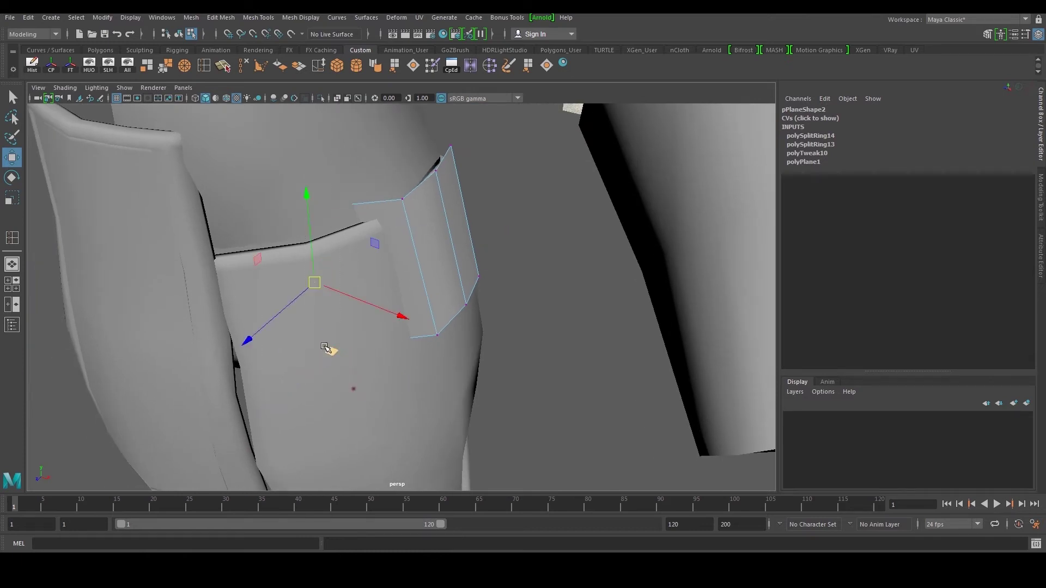
{"action": "left_click_drag", "start_coordinate": [245, 341], "coordinate": [235, 349]}
Extend the front vertices further forward in the side view until they meet the reference's rope trim.
{"action": "key", "text": "space"}
{"action": "key", "text": "space"}
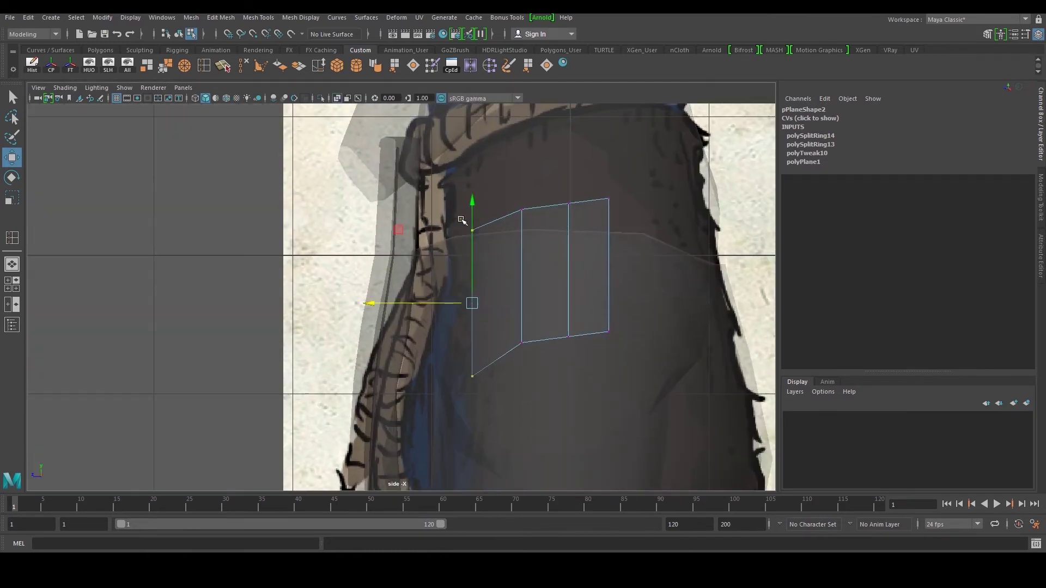
{"action": "left_click_drag", "start_coordinate": [474, 310], "coordinate": [435, 308]}
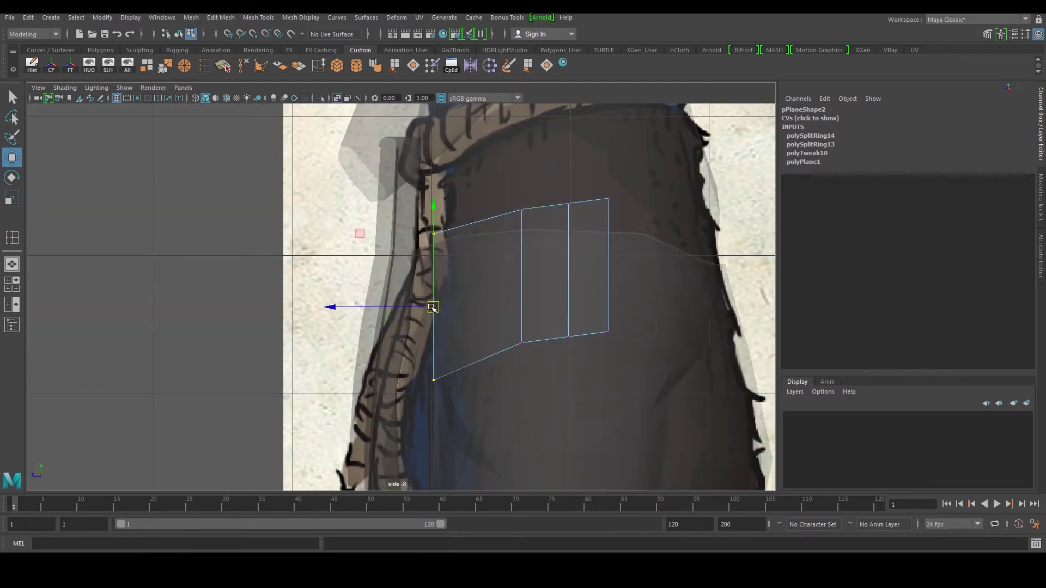
Reposition the plane's inner vertical edges and back edge in the side view so the three strips are more evenly wide.
{"action": "right_click_drag", "start_coordinate": [504, 266], "coordinate": [505, 253]}
{"action": "left_click", "coordinate": [517, 257]}
{"action": "left_click_drag", "start_coordinate": [519, 274], "coordinate": [491, 281]}
{"action": "left_click", "coordinate": [569, 274]}
{"action": "left_click_drag", "start_coordinate": [569, 271], "coordinate": [620, 277]}
{"action": "left_click", "coordinate": [608, 274]}
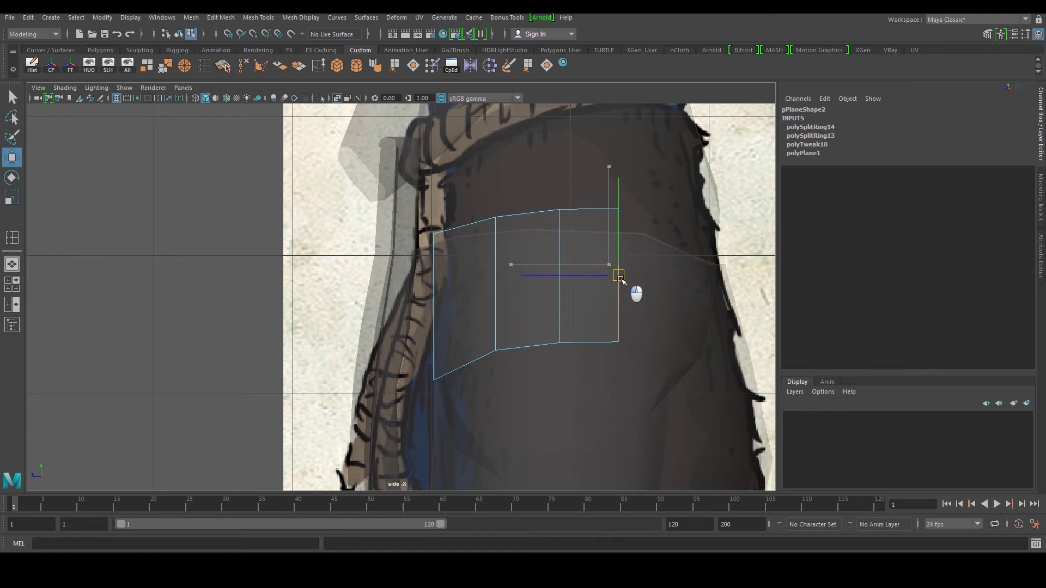
Select the plane's front face and shift it slightly forward and outward so it clears the thigh.
{"action": "key", "text": "space"}
{"action": "key", "text": "space"}
{"action": "left_click_drag", "start_coordinate": [499, 235], "coordinate": [477, 255], "text": "alt"}
{"action": "right_click_drag", "start_coordinate": [392, 274], "coordinate": [393, 297]}
{"action": "left_click", "coordinate": [393, 298]}
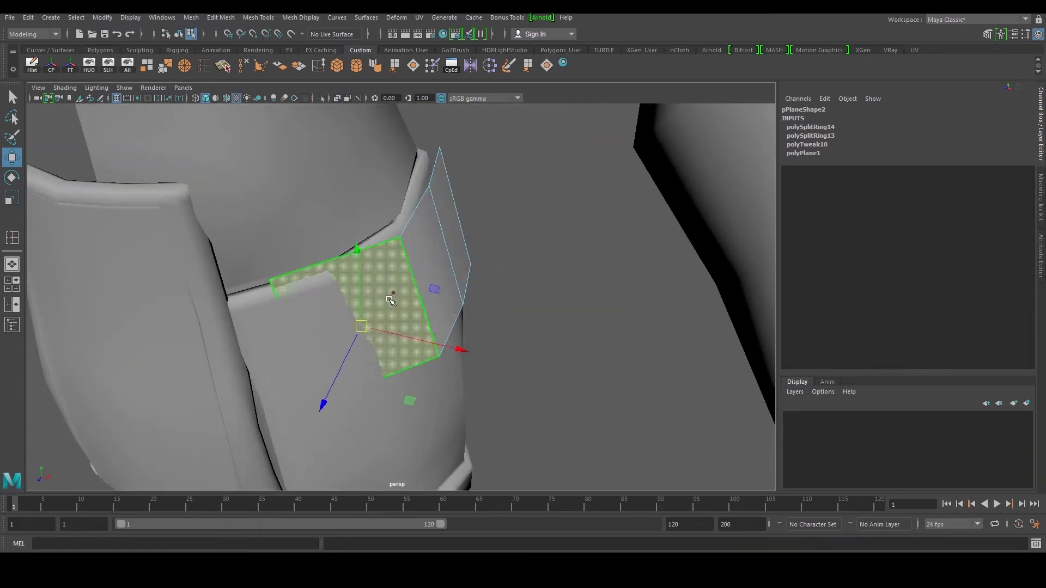
{"action": "left_click_drag", "start_coordinate": [393, 299], "coordinate": [419, 337], "text": "alt"}
{"action": "left_click_drag", "start_coordinate": [391, 416], "coordinate": [393, 425]}
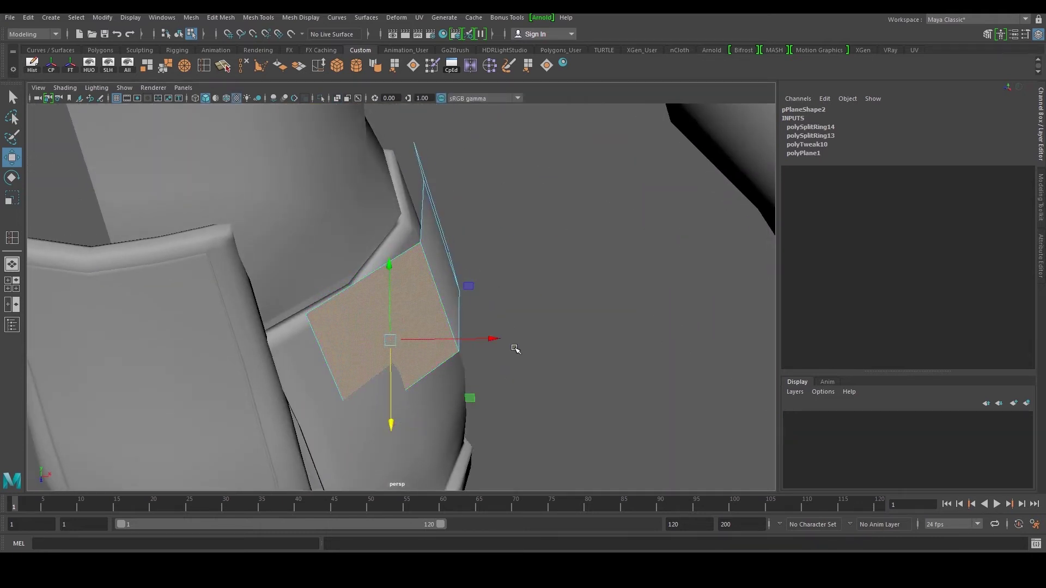
{"action": "left_click_drag", "start_coordinate": [493, 339], "coordinate": [498, 339]}
{"action": "left_click_drag", "start_coordinate": [393, 425], "coordinate": [398, 431]}
{"action": "left_click_drag", "start_coordinate": [410, 395], "coordinate": [365, 286], "text": "alt"}
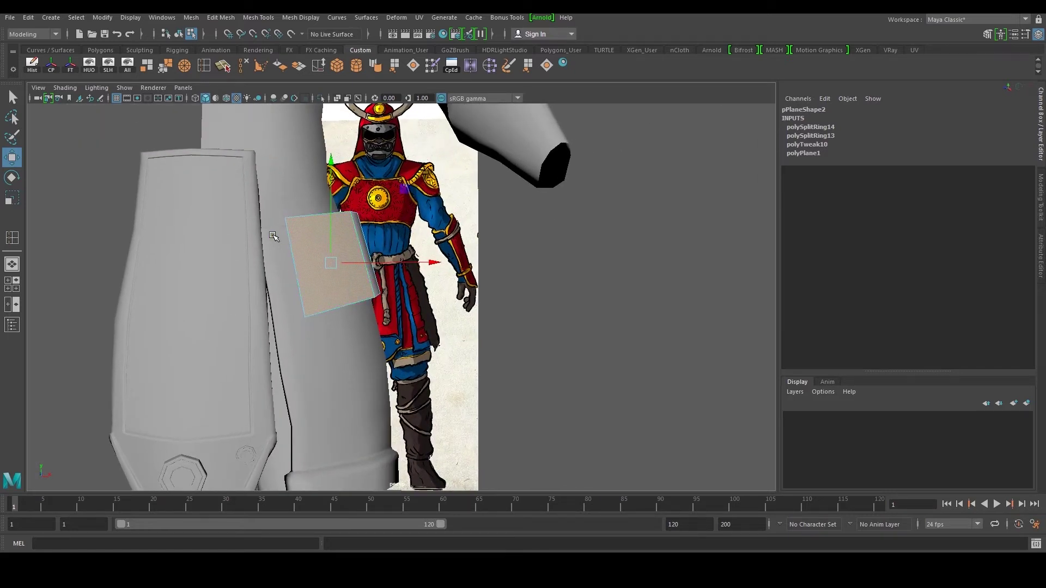
{"action": "middle_click_drag", "start_coordinate": [306, 334], "coordinate": [320, 275], "text": "alt"}
{"action": "mouse_move", "coordinate": [347, 303]}
{"action": "left_mouse_down", "text": "alt"}
{"action": "mouse_move", "coordinate": [327, 303]}
{"action": "mouse_move", "coordinate": [356, 302]}
{"action": "left_mouse_up", "text": "alt"}
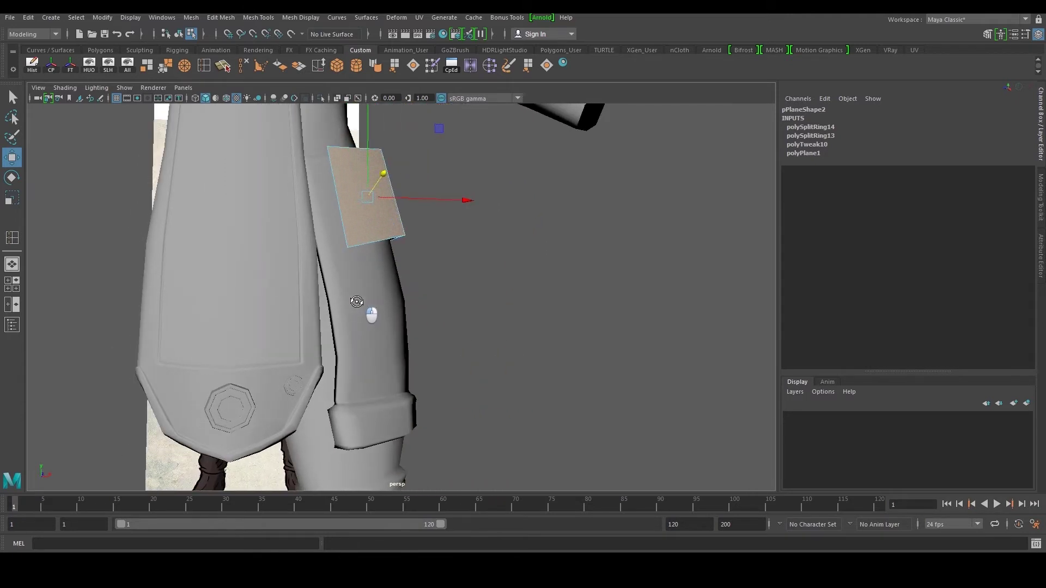
Select the trouser leg mesh beneath the hip plane and switch it to vertex editing.
{"action": "middle_click_drag", "start_coordinate": [357, 302], "coordinate": [365, 341], "text": "alt"}
{"action": "scroll", "coordinate": [368, 335], "scroll_direction": "down", "scroll_amount": 2}
{"action": "left_click_drag", "start_coordinate": [371, 329], "coordinate": [350, 323], "text": "alt"}
{"action": "scroll", "coordinate": [368, 332], "scroll_direction": "down", "scroll_amount": 4}
{"action": "scroll", "coordinate": [366, 329], "scroll_direction": "down", "scroll_amount": 2}
{"action": "left_click", "coordinate": [374, 331]}
{"action": "scroll", "coordinate": [374, 331], "scroll_direction": "up", "scroll_amount": 2}
{"action": "right_click_drag", "start_coordinate": [360, 322], "coordinate": [328, 318]}
{"action": "scroll", "coordinate": [333, 298], "scroll_direction": "up", "scroll_amount": 2}
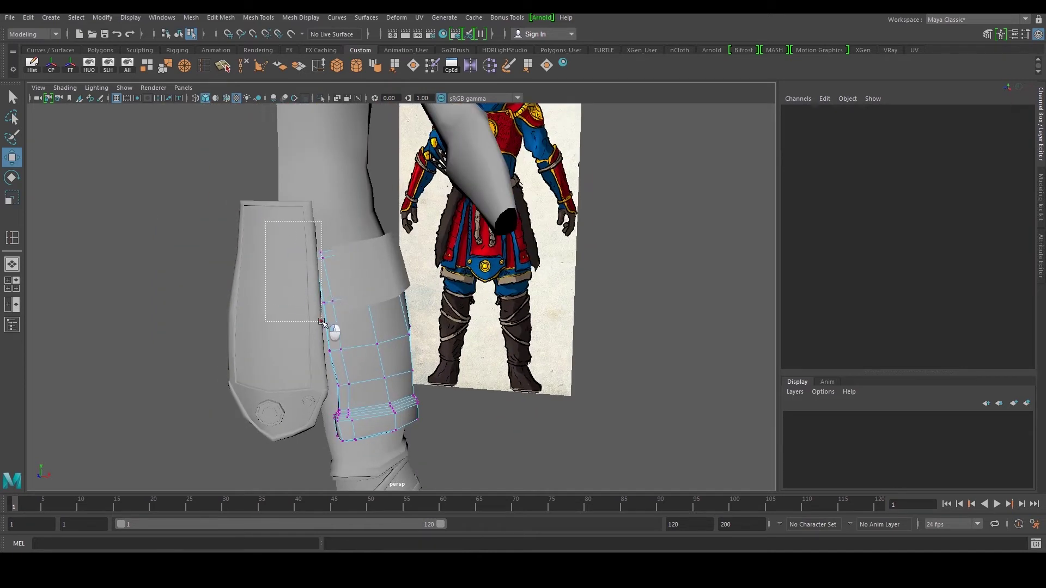
Move the trouser leg's upper front vertices along X, keeping the back vertices out of the selection.
{"action": "left_click_drag", "start_coordinate": [338, 328], "coordinate": [337, 327]}
{"action": "scroll", "coordinate": [351, 293], "scroll_direction": "up", "scroll_amount": 3}
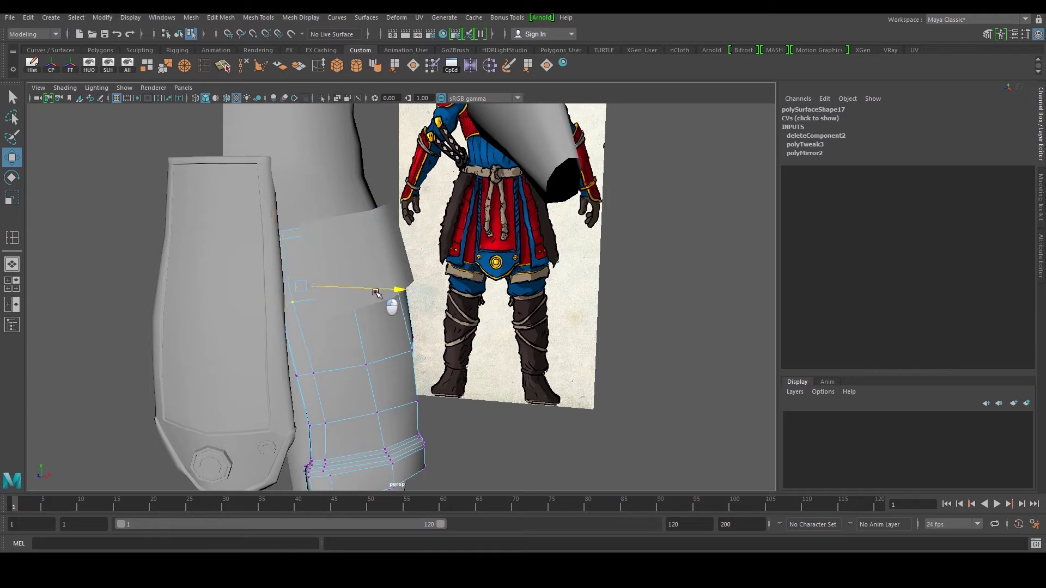
{"action": "left_click_drag", "start_coordinate": [369, 293], "coordinate": [360, 327], "text": "alt"}
{"action": "key", "text": "ctrl+z"}
{"action": "left_click_drag", "start_coordinate": [430, 229], "coordinate": [410, 196], "text": "alt"}
{"action": "left_click_drag", "start_coordinate": [585, 155], "coordinate": [430, 344], "text": "ctrl"}
{"action": "left_click_drag", "start_coordinate": [398, 340], "coordinate": [349, 332], "text": "alt"}
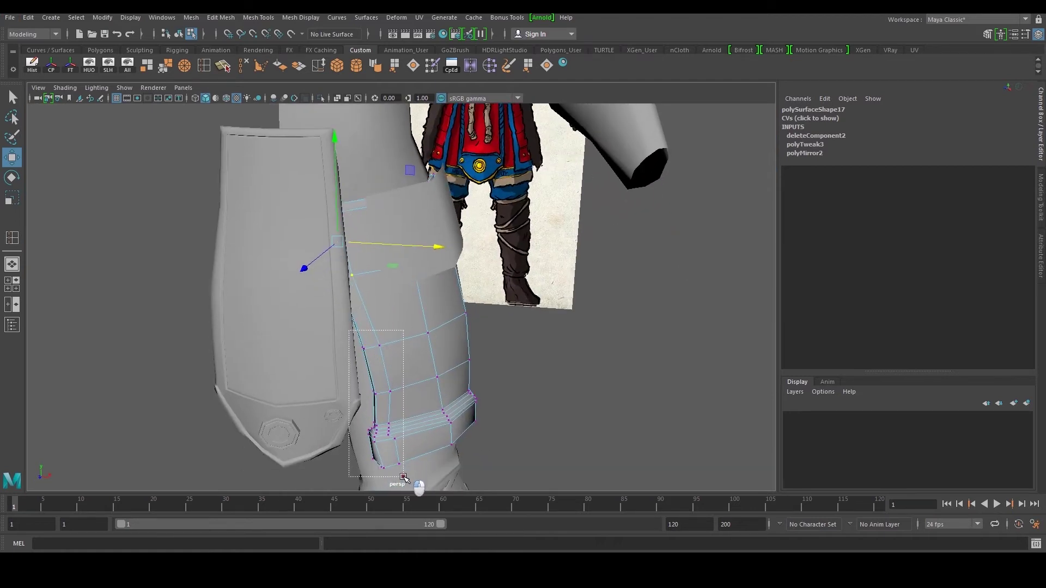
Select only the trouser leg's lower front vertices, including the cuff, and move them inward along X.
{"action": "left_click_drag", "start_coordinate": [474, 371], "coordinate": [381, 375], "text": "alt"}
{"action": "left_click_drag", "start_coordinate": [469, 398], "coordinate": [480, 347]}
{"action": "key", "text": "ctrl+z"}
{"action": "left_click_drag", "start_coordinate": [572, 255], "coordinate": [429, 451], "text": "ctrl"}
{"action": "left_click_drag", "start_coordinate": [348, 376], "coordinate": [437, 375], "text": "alt"}
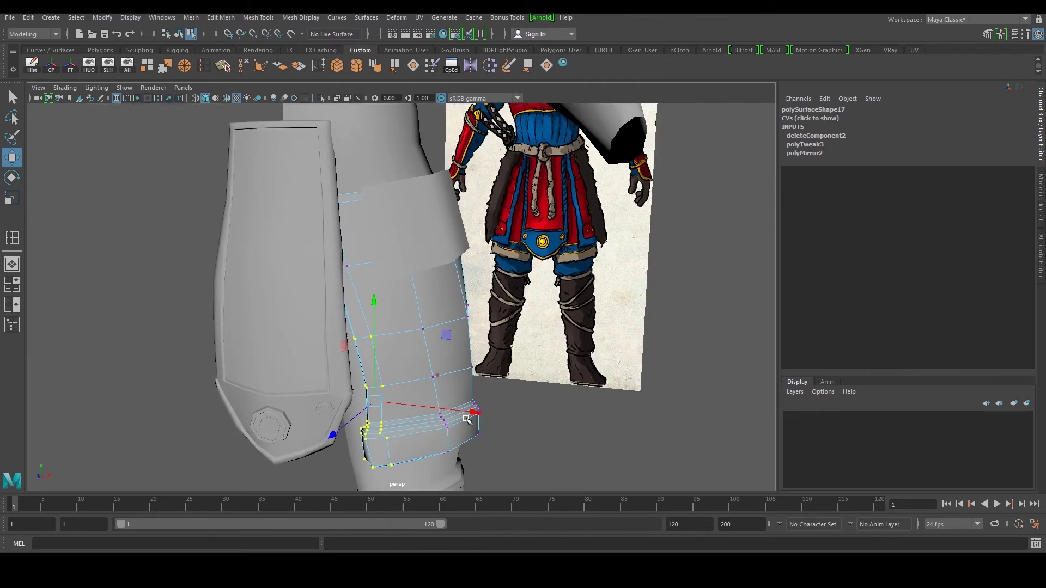
{"action": "left_click_drag", "start_coordinate": [344, 414], "coordinate": [322, 425]}
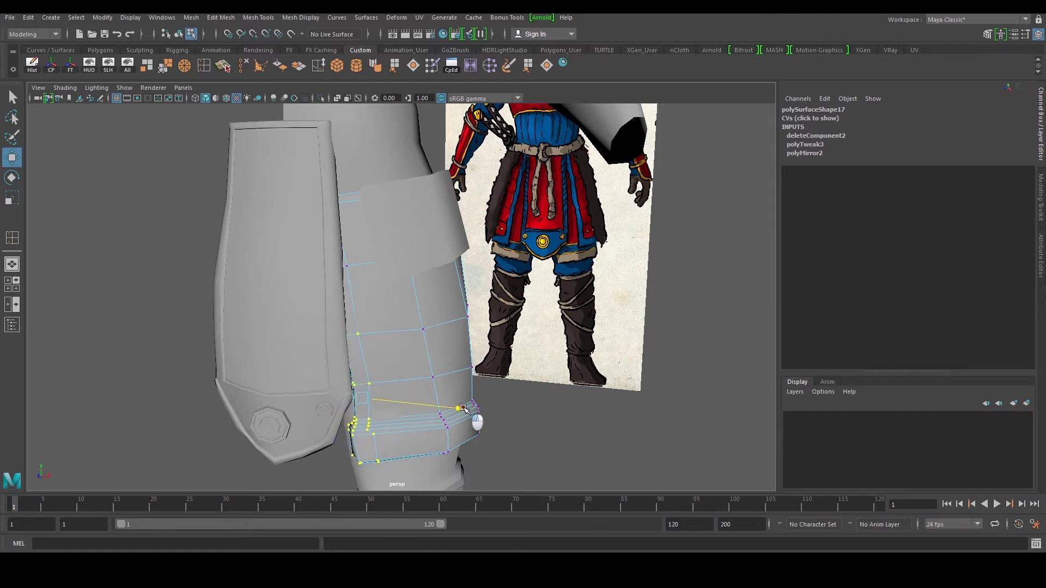
Narrow the selection to the front vertices of the trouser cuff and adjust them along X.
{"action": "left_click_drag", "start_coordinate": [381, 359], "coordinate": [383, 360], "text": "ctrl"}
{"action": "middle_click_drag", "start_coordinate": [392, 392], "coordinate": [403, 320], "text": "alt"}
{"action": "left_click_drag", "start_coordinate": [477, 361], "coordinate": [418, 311]}
{"action": "scroll", "coordinate": [479, 364], "scroll_direction": "up", "scroll_amount": 2}
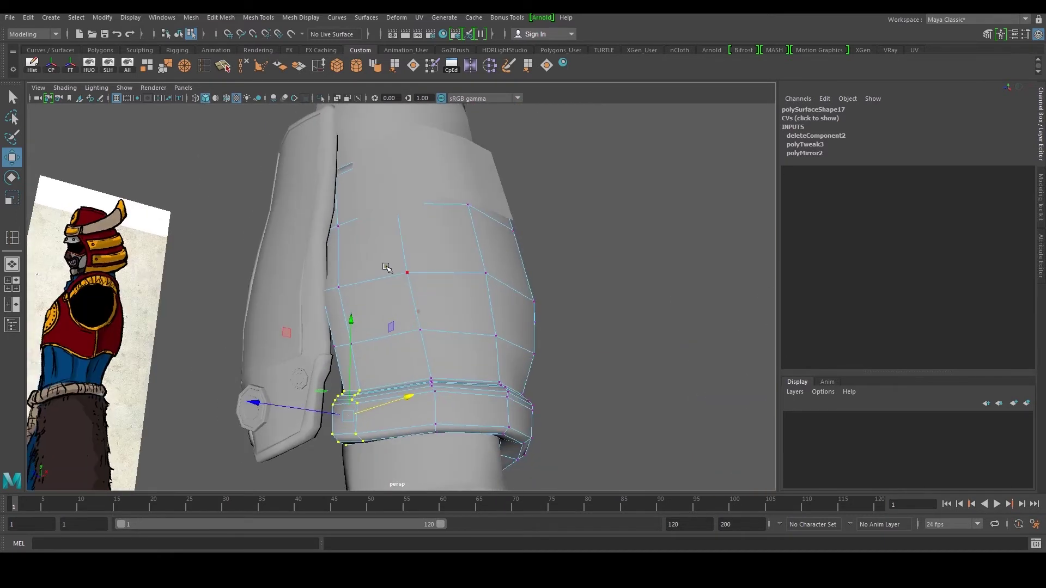
{"action": "left_click_drag", "start_coordinate": [458, 448], "coordinate": [459, 449]}
Select the trouser leg's outer front column of vertices without the back ones and adjust it along X.
{"action": "left_click_drag", "start_coordinate": [504, 375], "coordinate": [559, 323], "text": "alt"}
{"action": "left_click_drag", "start_coordinate": [628, 229], "coordinate": [431, 442], "text": "ctrl"}
{"action": "left_click_drag", "start_coordinate": [430, 442], "coordinate": [545, 369], "text": "alt"}
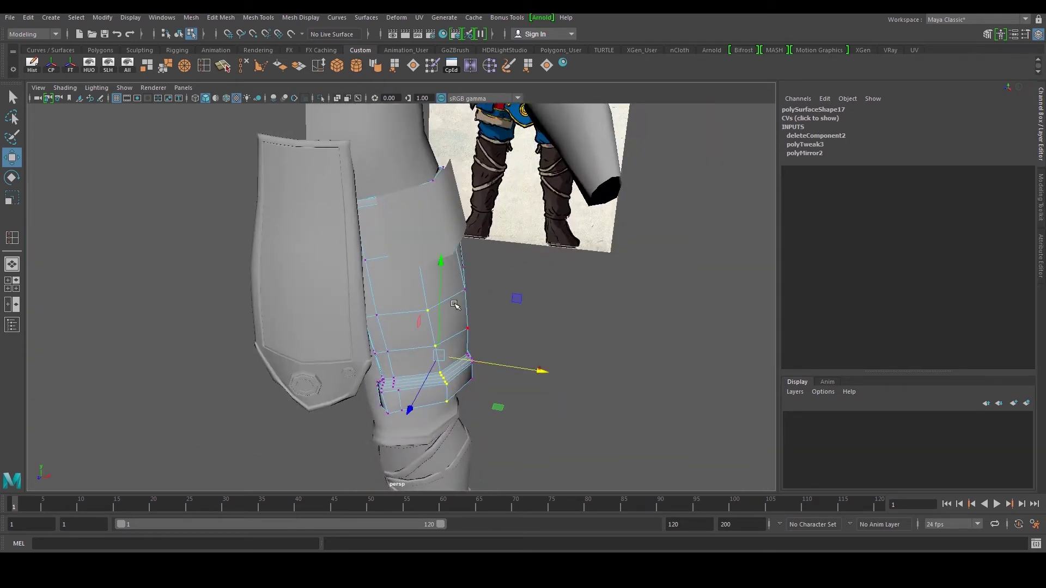
Return to object mode, select the hip plane and shift it along X against the thigh.
{"action": "right_click_drag", "start_coordinate": [456, 260], "coordinate": [504, 245]}
{"action": "left_click", "coordinate": [577, 254]}
{"action": "right_click_drag", "start_coordinate": [578, 255], "coordinate": [519, 299], "text": "alt"}
{"action": "left_click_drag", "start_coordinate": [519, 299], "coordinate": [493, 271], "text": "alt"}
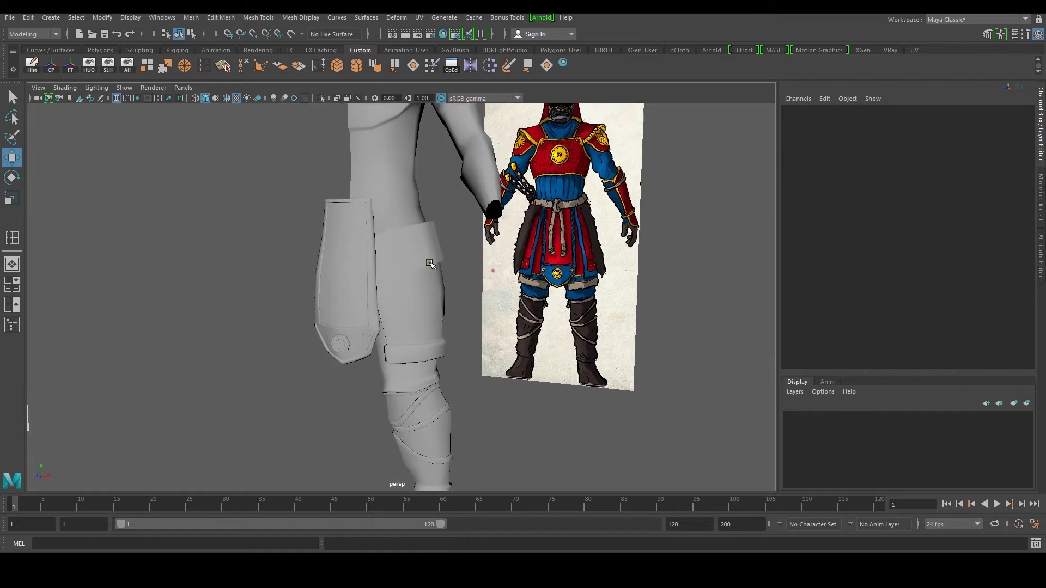
{"action": "left_click", "coordinate": [425, 257]}
{"action": "left_click_drag", "start_coordinate": [424, 257], "coordinate": [474, 252], "text": "alt"}
{"action": "middle_click_drag", "start_coordinate": [405, 235], "coordinate": [435, 281], "text": "alt"}
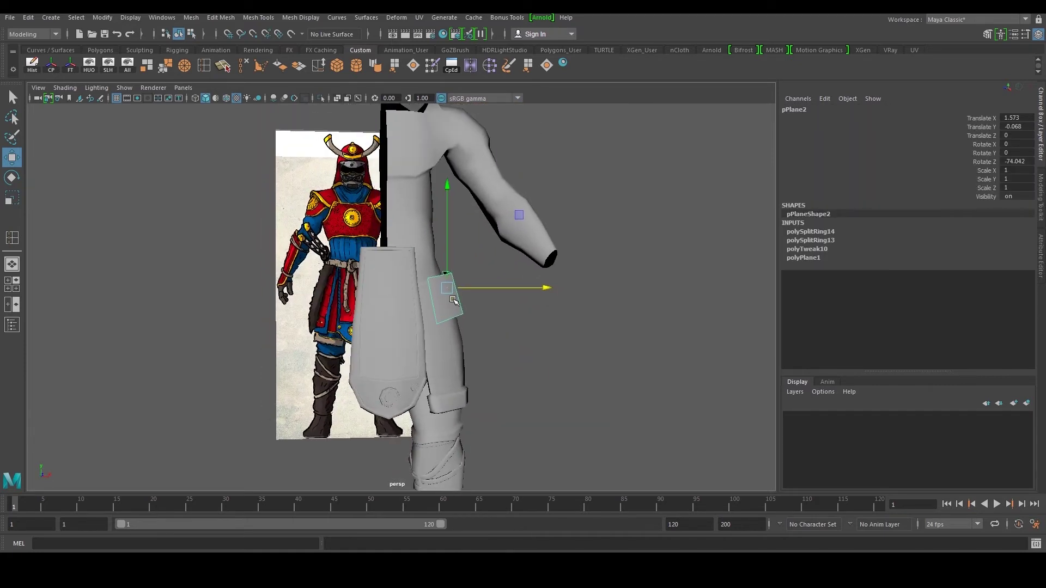
{"action": "left_click_drag", "start_coordinate": [435, 281], "coordinate": [439, 281], "text": "alt"}
{"action": "left_click_drag", "start_coordinate": [419, 267], "coordinate": [376, 285], "text": "alt"}
Reposition individual edges of the hip plane along X and Z so it curves around the thigh.
{"action": "right_click_drag", "start_coordinate": [376, 285], "coordinate": [426, 267], "text": "alt"}
{"action": "left_click", "coordinate": [424, 274]}
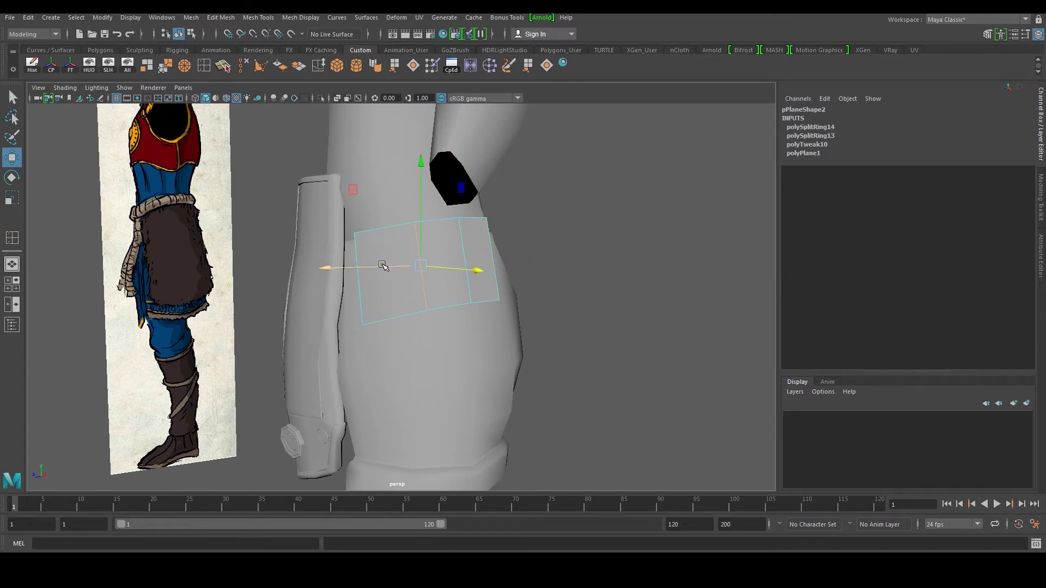
{"action": "left_click_drag", "start_coordinate": [427, 180], "coordinate": [330, 236], "text": "alt"}
{"action": "left_click_drag", "start_coordinate": [276, 284], "coordinate": [295, 288]}
{"action": "left_click", "coordinate": [359, 321]}
{"action": "left_click_drag", "start_coordinate": [310, 335], "coordinate": [304, 337]}
{"action": "left_click", "coordinate": [365, 367]}
{"action": "left_click_drag", "start_coordinate": [333, 371], "coordinate": [344, 317]}
Extrude the plane's three bottom edges downward in the front view, following the skirt's outer silhouette.
{"action": "left_click", "coordinate": [400, 318]}
{"action": "left_click", "coordinate": [451, 307], "text": "shift"}
{"action": "left_click", "coordinate": [474, 304], "text": "shift"}
{"action": "key", "text": "space"}
{"action": "key", "text": "space"}
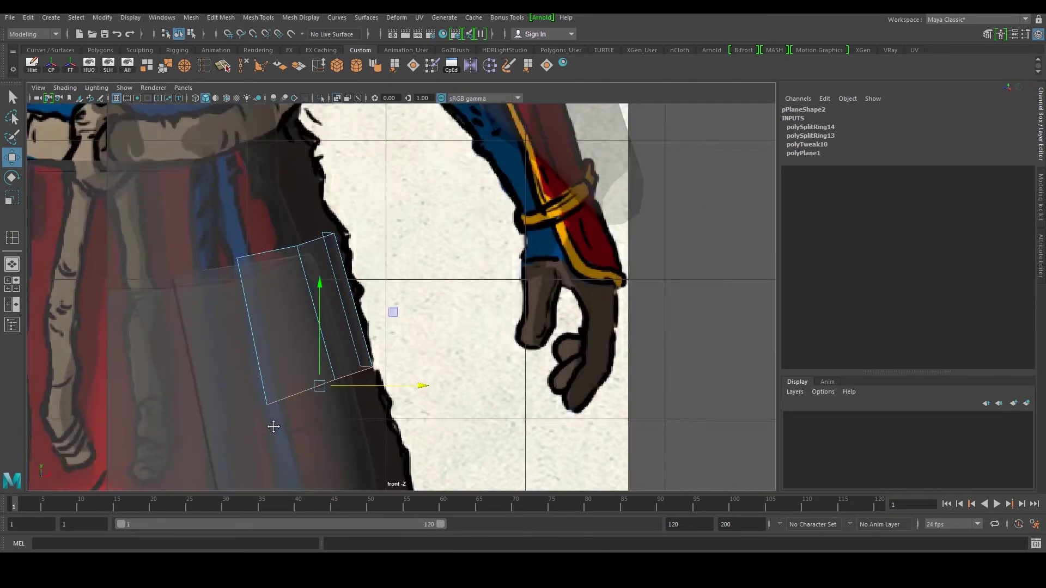
{"action": "middle_click_drag", "start_coordinate": [273, 425], "coordinate": [282, 307], "text": "alt"}
{"action": "right_click_drag", "start_coordinate": [320, 348], "coordinate": [320, 398], "text": "shift"}
{"action": "key", "text": "w"}
{"action": "left_click_drag", "start_coordinate": [333, 267], "coordinate": [349, 371]}
Extrude the new bottom edges down once more to add a second row toward the knee.
{"action": "middle_click_drag", "start_coordinate": [352, 377], "coordinate": [360, 265], "text": "alt"}
{"action": "right_click_drag", "start_coordinate": [360, 322], "coordinate": [360, 354], "text": "shift"}
{"action": "key", "text": "w"}
{"action": "left_click_drag", "start_coordinate": [357, 260], "coordinate": [372, 372]}
Move the panel's bottom edge row and the two rows above it outward along X to clear the trouser leg.
{"action": "key", "text": "space"}
{"action": "key", "text": "space"}
{"action": "left_click_drag", "start_coordinate": [468, 248], "coordinate": [550, 232], "text": "alt"}
{"action": "left_click_drag", "start_coordinate": [518, 378], "coordinate": [531, 378]}
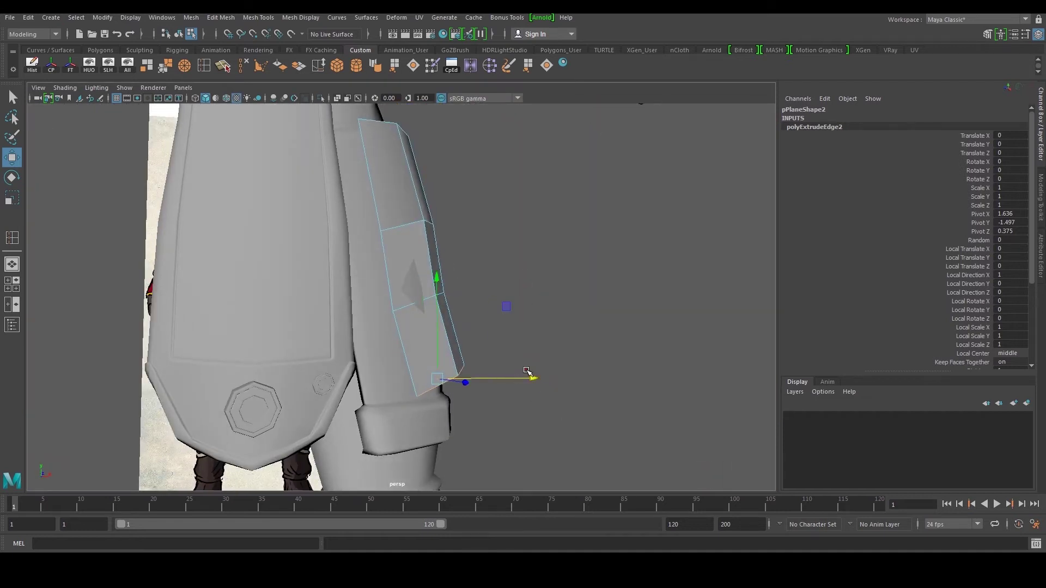
{"action": "double_click", "coordinate": [420, 306]}
{"action": "left_click_drag", "start_coordinate": [503, 303], "coordinate": [515, 303]}
{"action": "double_click", "coordinate": [389, 225]}
{"action": "left_click_drag", "start_coordinate": [490, 234], "coordinate": [506, 264]}
{"action": "scroll", "coordinate": [497, 234], "scroll_direction": "down", "scroll_amount": 5}
{"action": "scroll", "coordinate": [489, 234], "scroll_direction": "up", "scroll_amount": 1}
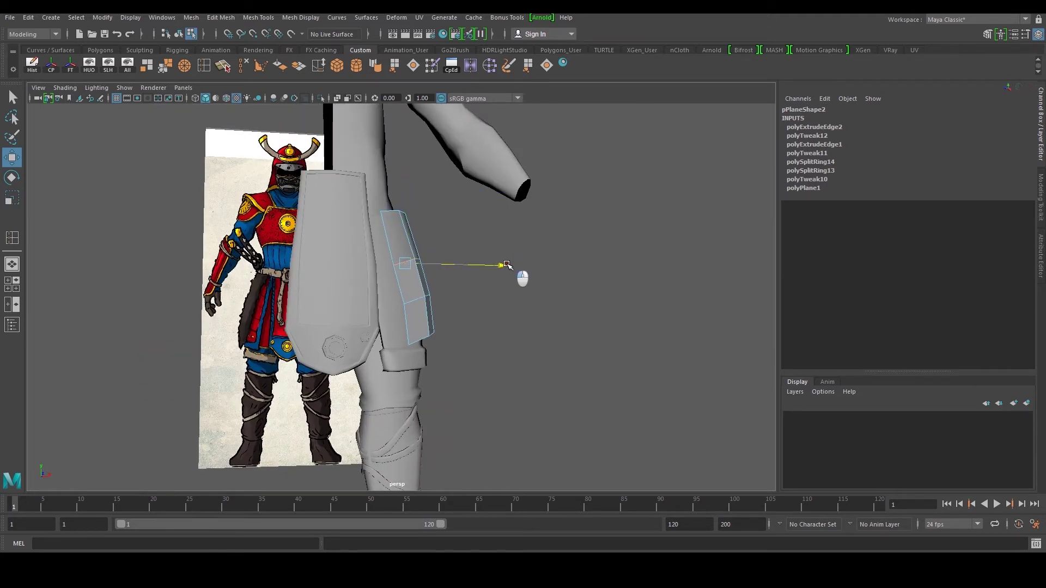
{"action": "scroll", "coordinate": [504, 265], "scroll_direction": "up", "scroll_amount": 4}
{"action": "left_click", "coordinate": [428, 300]}
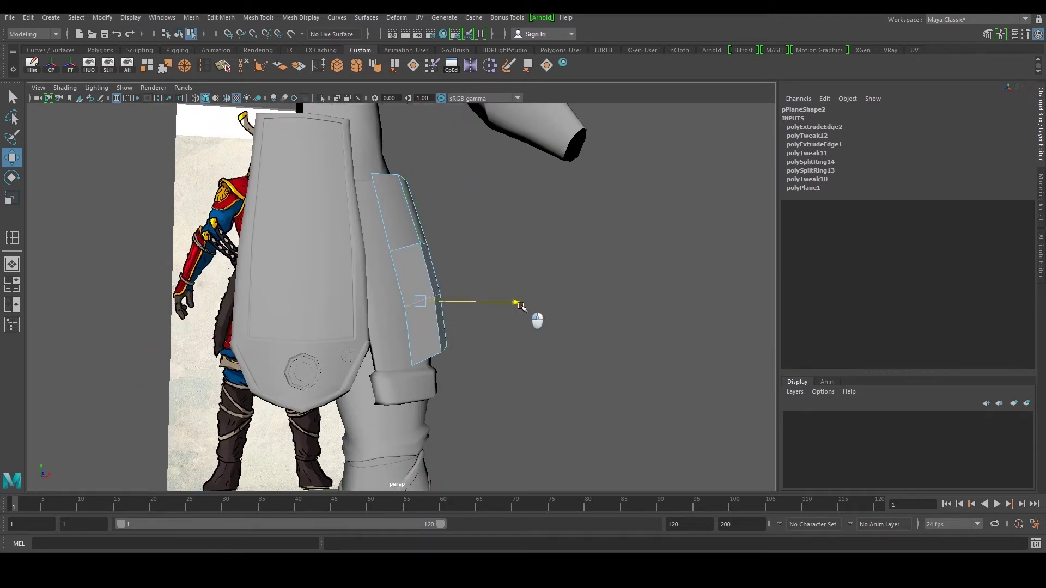
Select the panel's three bottom edges around the thigh.
{"action": "double_click", "coordinate": [435, 354]}
{"action": "left_click", "coordinate": [435, 355]}
{"action": "left_click_drag", "start_coordinate": [436, 355], "coordinate": [366, 359], "text": "alt"}
{"action": "left_click_drag", "start_coordinate": [483, 341], "coordinate": [468, 354], "text": "alt"}
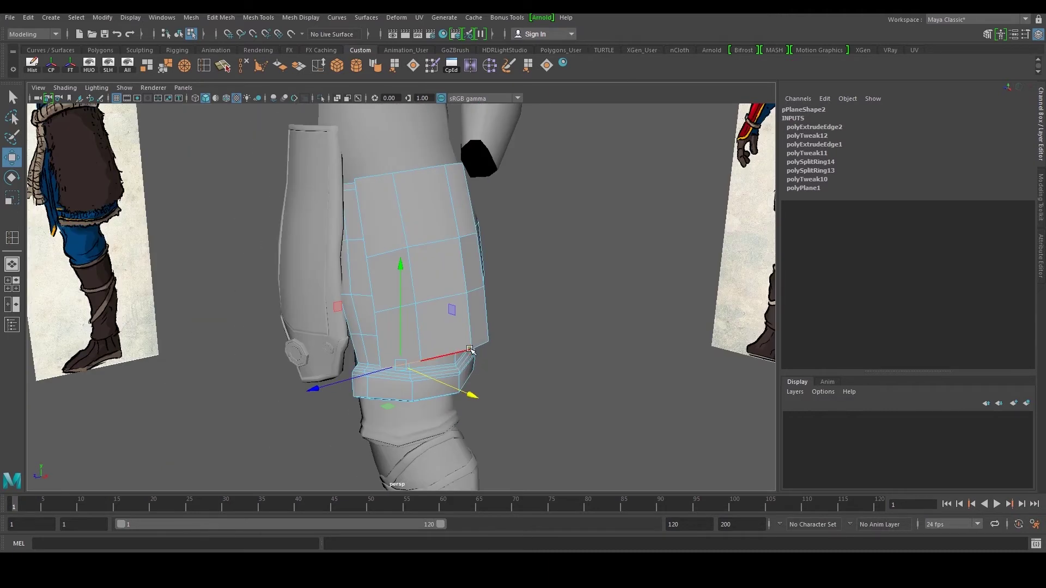
{"action": "left_click", "coordinate": [467, 350], "text": "shift"}
{"action": "left_click", "coordinate": [480, 346], "text": "shift"}
{"action": "left_click_drag", "start_coordinate": [418, 357], "coordinate": [406, 304], "text": "alt"}
Select the panel's three top edges and extrude them upward toward the waist.
{"action": "left_click", "coordinate": [374, 287]}
{"action": "left_click", "coordinate": [417, 279], "text": "shift"}
{"action": "left_click", "coordinate": [435, 275], "text": "shift"}
{"action": "left_click_drag", "start_coordinate": [437, 274], "coordinate": [425, 281], "text": "alt"}
{"action": "right_click_drag", "start_coordinate": [430, 280], "coordinate": [396, 204], "text": "shift"}
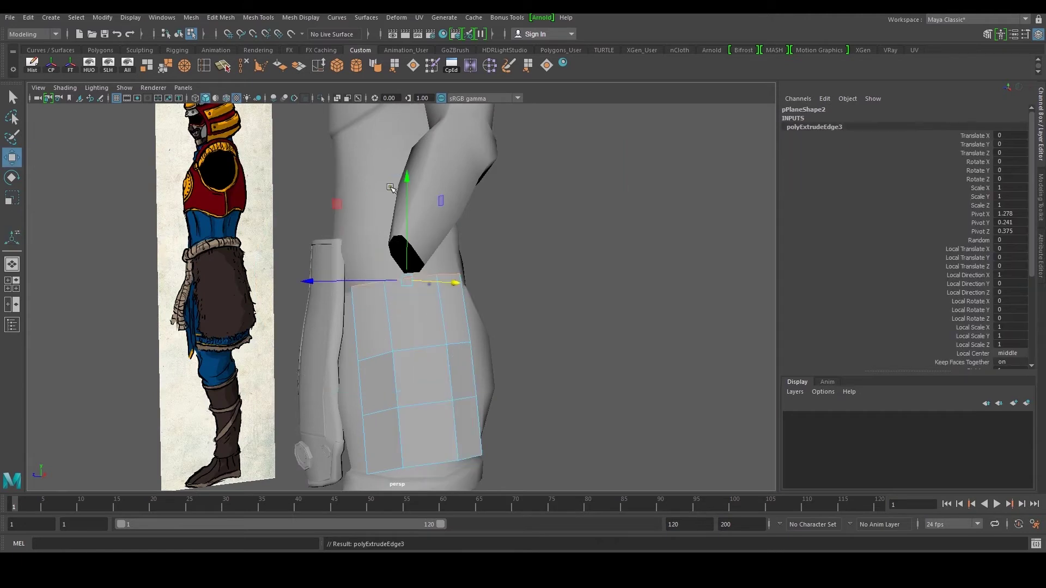
{"action": "left_click_drag", "start_coordinate": [405, 185], "coordinate": [407, 139]}
Scale the extruded top edges narrower along Z and move them inward toward the waist.
{"action": "scroll", "coordinate": [405, 188], "scroll_direction": "up", "scroll_amount": 3}
{"action": "key", "text": "r"}
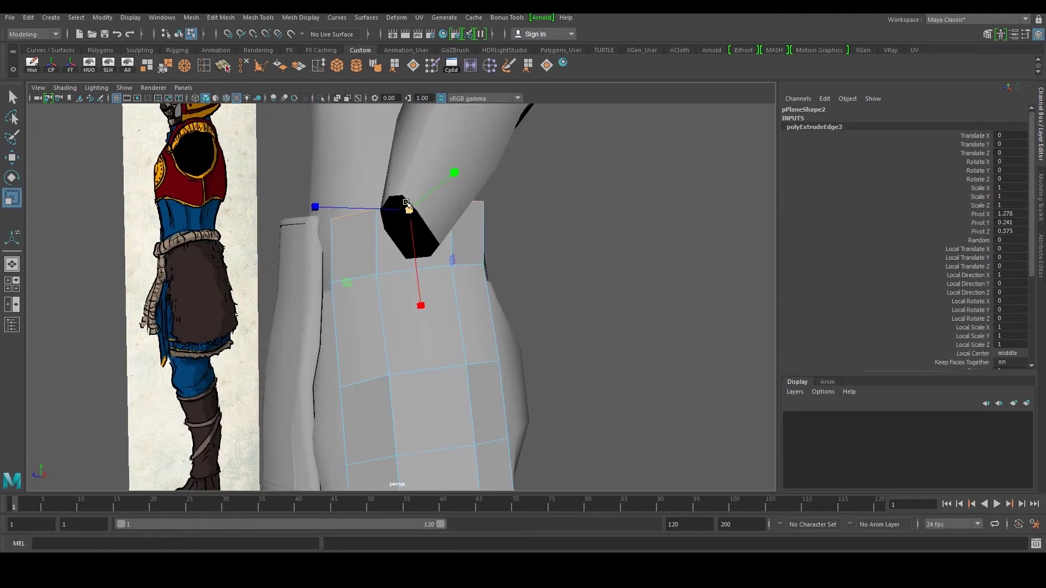
{"action": "left_click_drag", "start_coordinate": [317, 207], "coordinate": [421, 247]}
{"action": "key", "text": "w"}
{"action": "left_click_drag", "start_coordinate": [478, 223], "coordinate": [393, 245]}
Rotate the top edges to follow the waist's curve and move them slightly inward along X.
{"action": "key", "text": "e"}
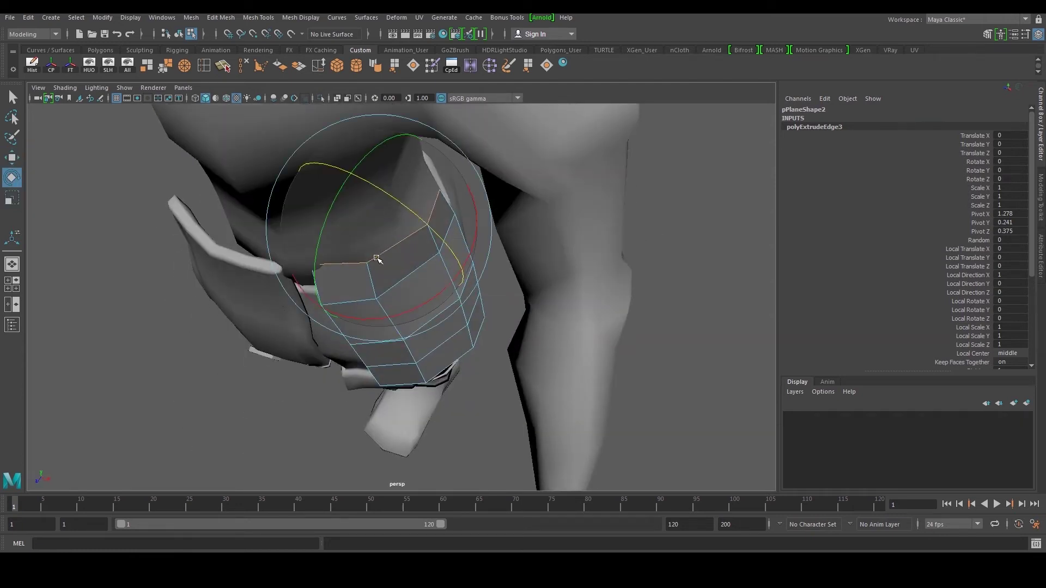
{"action": "left_click_drag", "start_coordinate": [403, 313], "coordinate": [414, 305]}
{"action": "key", "text": "w"}
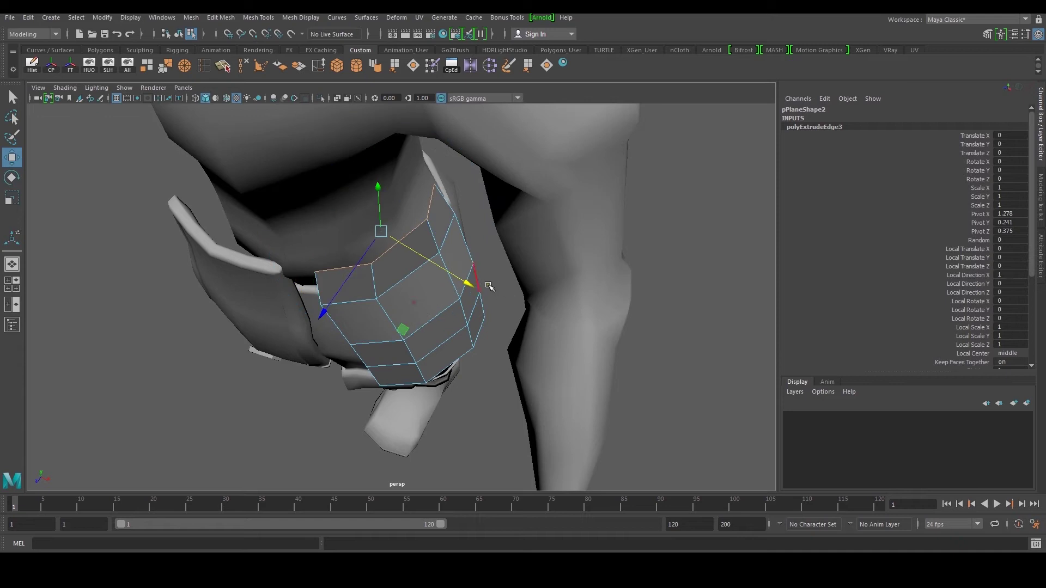
{"action": "left_click_drag", "start_coordinate": [471, 283], "coordinate": [464, 280]}
Scale the top edges along Z and lower them slightly.
{"action": "key", "text": "r"}
{"action": "left_click_drag", "start_coordinate": [323, 298], "coordinate": [335, 223]}
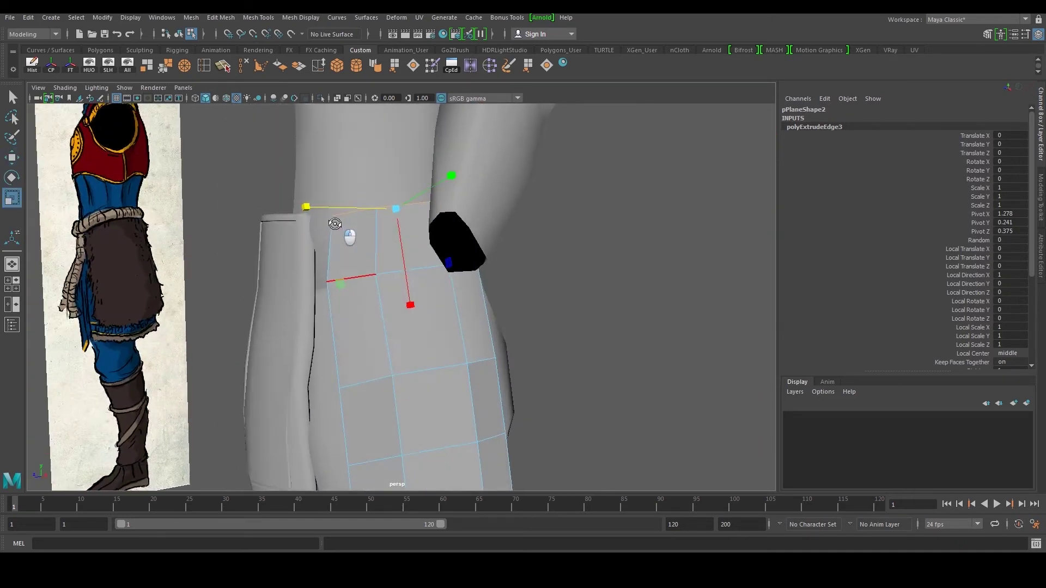
{"action": "key", "text": "w"}
{"action": "left_click_drag", "start_coordinate": [396, 159], "coordinate": [398, 168]}
Switch to vertex editing and move the panel's top front corner vertex slightly outward along X.
{"action": "left_click_drag", "start_coordinate": [362, 226], "coordinate": [411, 241], "text": "alt"}
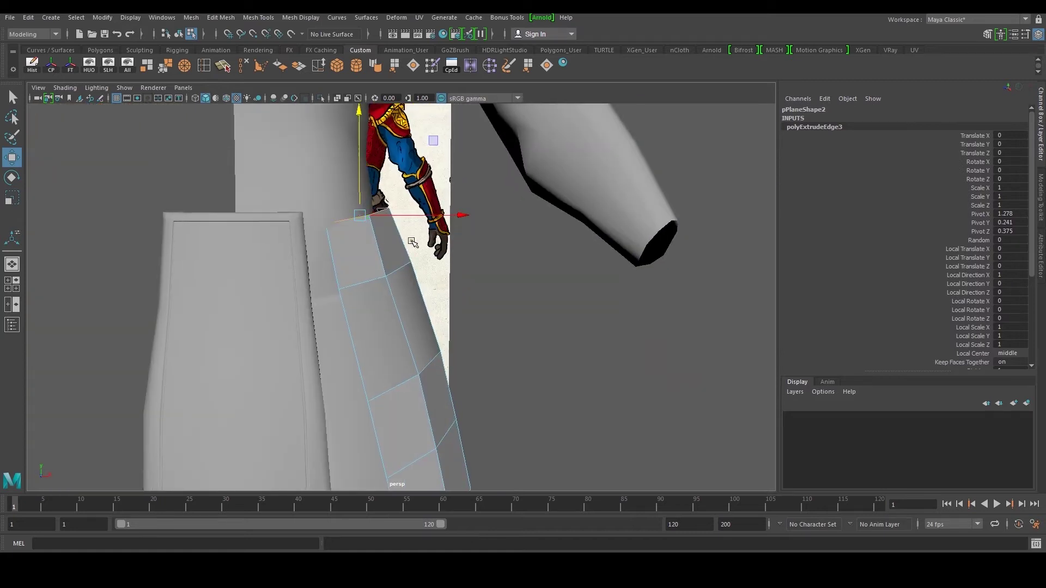
{"action": "right_click_drag", "start_coordinate": [357, 235], "coordinate": [337, 235]}
{"action": "left_click_drag", "start_coordinate": [343, 238], "coordinate": [316, 215]}
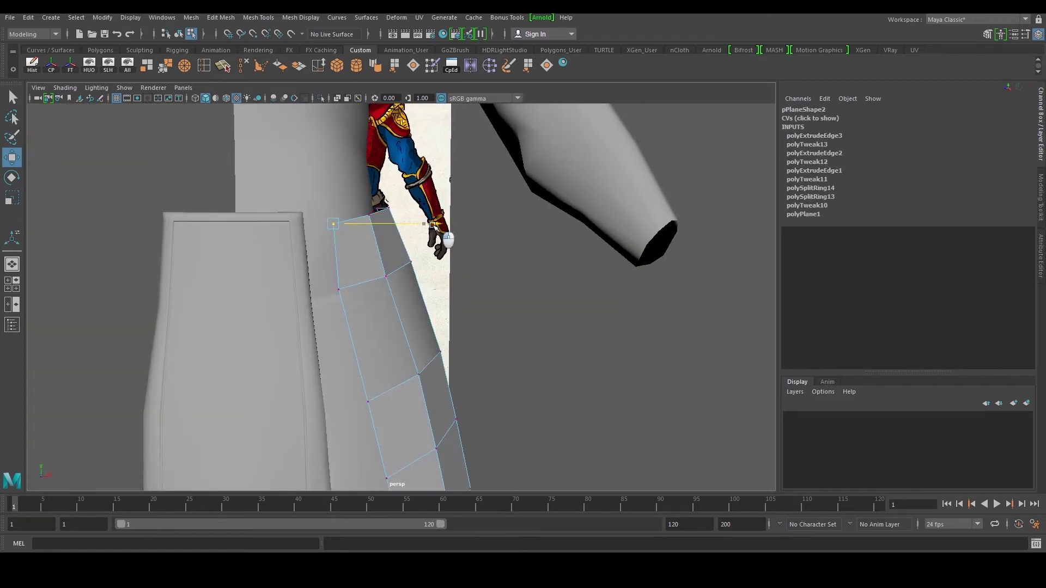
Select the side panel's second row of vertices from the top and nudge it slightly along X.
{"action": "left_click_drag", "start_coordinate": [340, 312], "coordinate": [481, 264], "text": "alt"}
{"action": "left_click_drag", "start_coordinate": [502, 264], "coordinate": [405, 262], "text": "alt"}
{"action": "key", "text": "r"}
{"action": "left_click_drag", "start_coordinate": [320, 276], "coordinate": [477, 255]}
{"action": "key", "text": "w"}
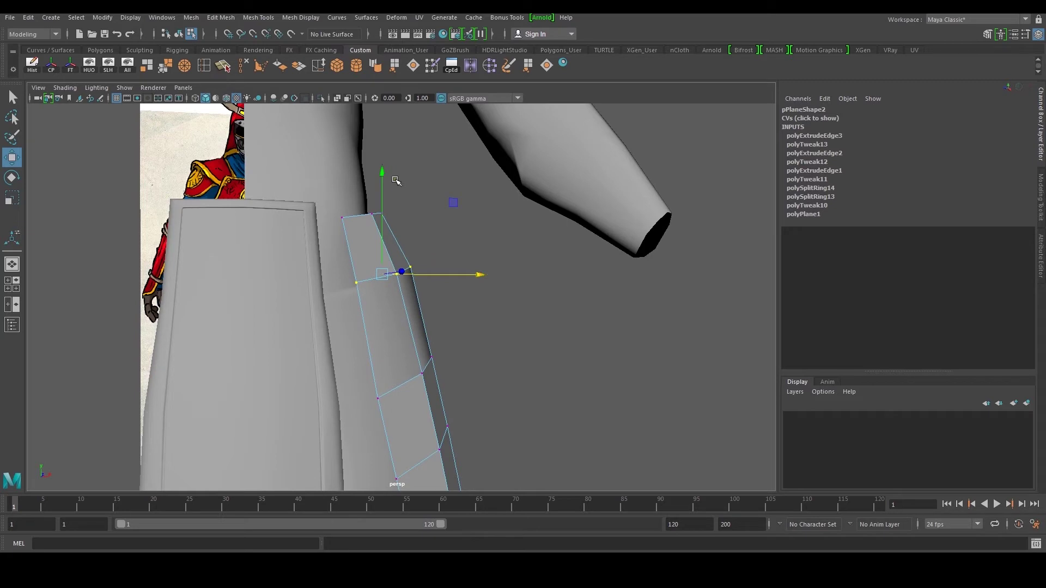
{"action": "scroll", "coordinate": [431, 276], "scroll_direction": "down", "scroll_amount": 2}
{"action": "left_click_drag", "start_coordinate": [474, 270], "coordinate": [236, 276], "text": "alt"}
{"action": "scroll", "coordinate": [403, 326], "scroll_direction": "up", "scroll_amount": 3}
{"action": "left_click_drag", "start_coordinate": [471, 268], "coordinate": [471, 268]}
{"action": "left_click_drag", "start_coordinate": [472, 268], "coordinate": [468, 301], "text": "alt"}
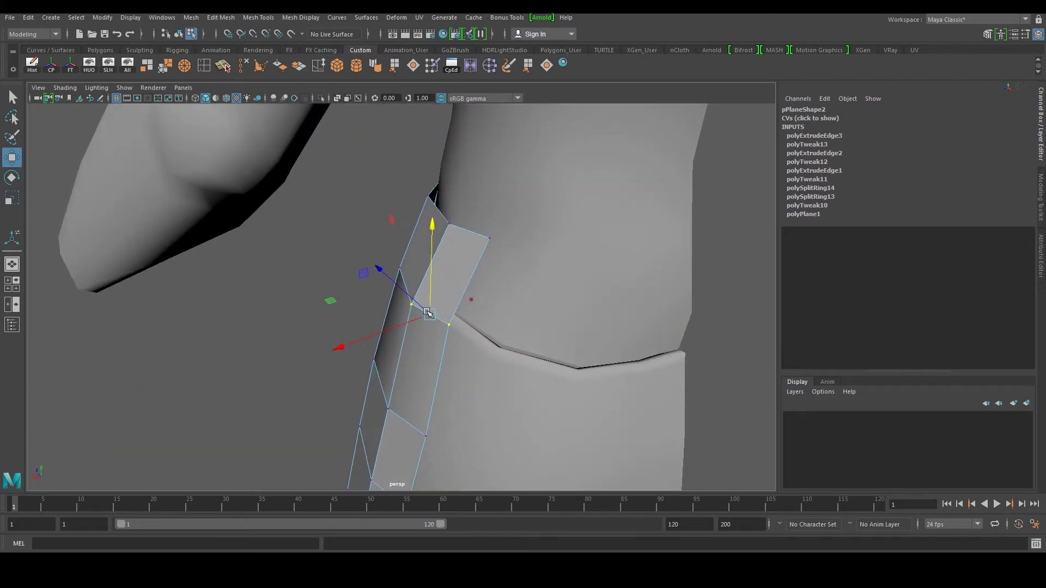
Move the rear vertices of the panel's third row along X, and return the panel to object selection.
{"action": "left_click_drag", "start_coordinate": [377, 327], "coordinate": [583, 342], "text": "alt"}
{"action": "left_click_drag", "start_coordinate": [443, 341], "coordinate": [470, 325], "text": "alt"}
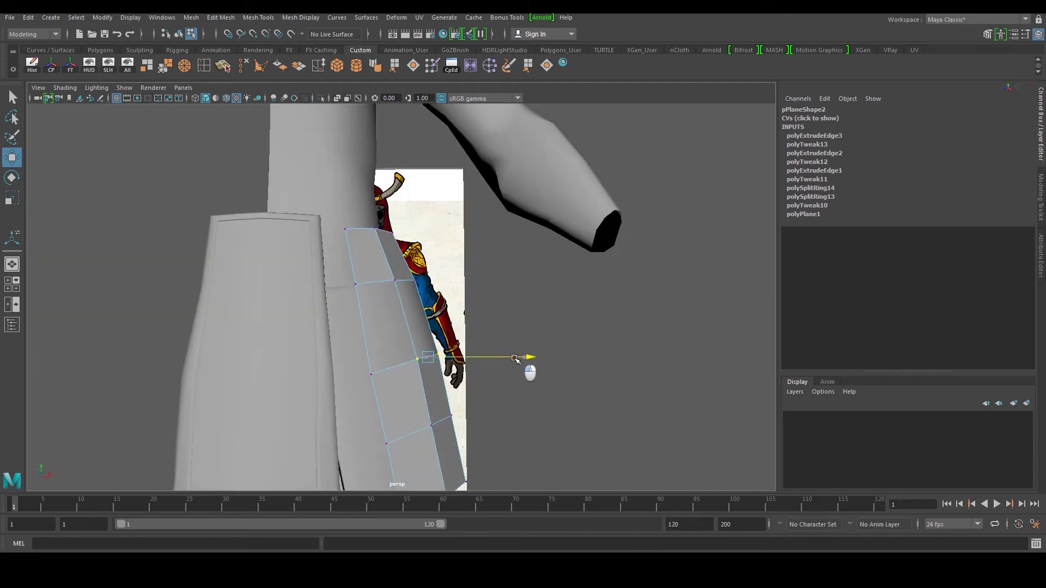
{"action": "right_click_drag", "start_coordinate": [395, 264], "coordinate": [454, 245]}
{"action": "scroll", "coordinate": [531, 359], "scroll_direction": "down", "scroll_amount": 4}
{"action": "left_click", "coordinate": [532, 359]}
{"action": "scroll", "coordinate": [532, 359], "scroll_direction": "down", "scroll_amount": 4}
{"action": "left_click_drag", "start_coordinate": [532, 360], "coordinate": [347, 364], "text": "alt"}
{"action": "left_click", "coordinate": [404, 317]}
{"action": "scroll", "coordinate": [403, 317], "scroll_direction": "up", "scroll_amount": 5}
{"action": "left_click_drag", "start_coordinate": [350, 320], "coordinate": [533, 297], "text": "alt"}
{"action": "scroll", "coordinate": [535, 309], "scroll_direction": "up", "scroll_amount": 4}
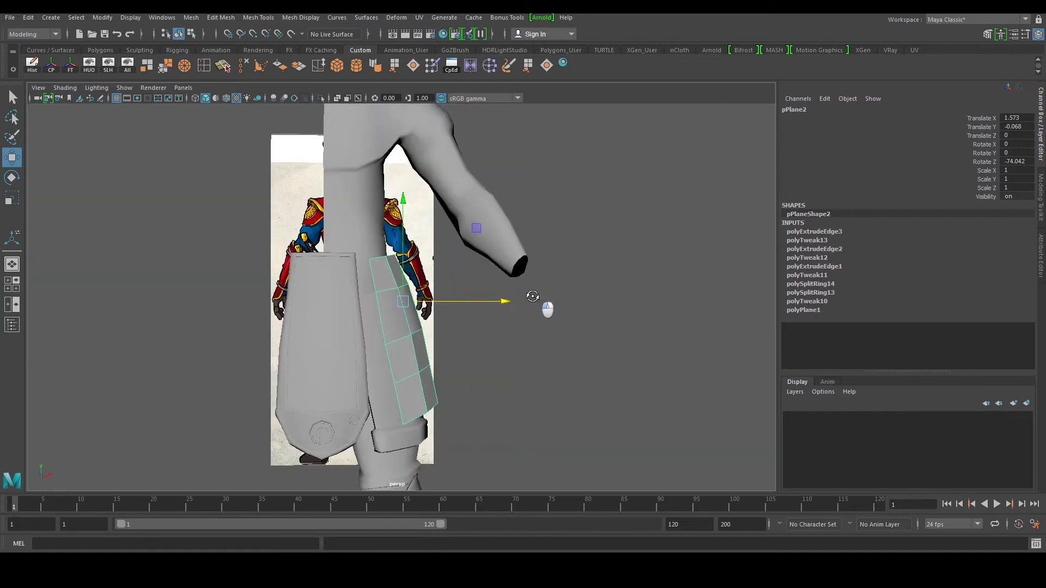
Switch to vertex editing and lower the panel's bottom edge vertices slightly along Y.
{"action": "left_click_drag", "start_coordinate": [473, 390], "coordinate": [376, 387], "text": "alt"}
{"action": "right_click_drag", "start_coordinate": [431, 406], "coordinate": [396, 428]}
{"action": "left_click_drag", "start_coordinate": [393, 451], "coordinate": [491, 401]}
{"action": "scroll", "coordinate": [491, 400], "scroll_direction": "up", "scroll_amount": 2}
{"action": "middle_click_drag", "start_coordinate": [491, 400], "coordinate": [460, 371], "text": "alt"}
{"action": "left_click_drag", "start_coordinate": [408, 303], "coordinate": [407, 307]}
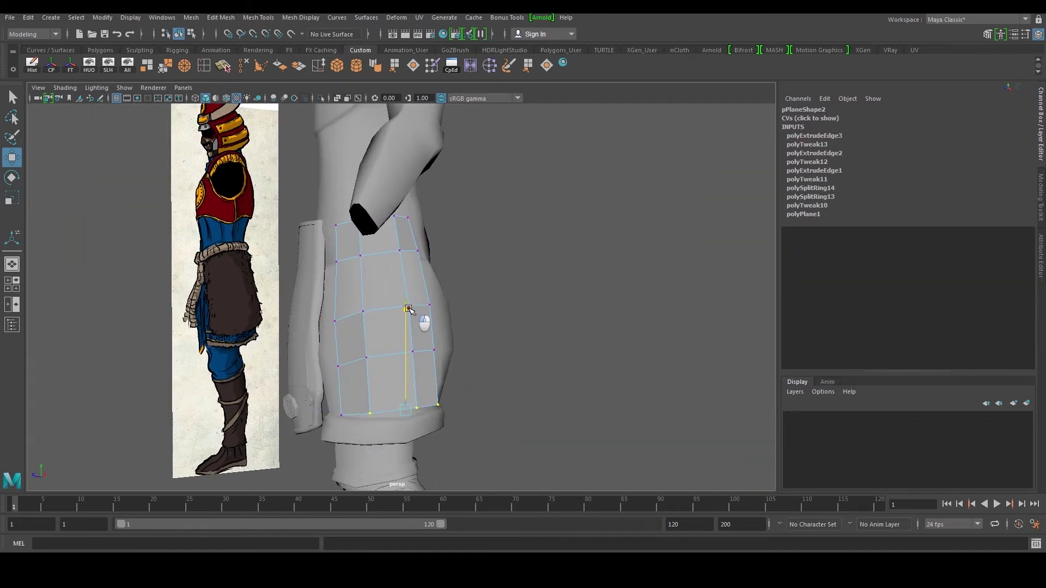
Adjust the panel's front edge vertices and raise its rear bottom corner slightly, then return to object selection.
{"action": "left_click_drag", "start_coordinate": [323, 439], "coordinate": [346, 404]}
{"action": "left_click_drag", "start_coordinate": [344, 322], "coordinate": [355, 318]}
{"action": "mouse_move", "coordinate": [338, 372]}
{"action": "left_mouse_down"}
{"action": "mouse_move", "coordinate": [346, 351]}
{"action": "mouse_move", "coordinate": [350, 378]}
{"action": "left_mouse_up"}
{"action": "key", "text": "ctrl+z"}
{"action": "left_click_drag", "start_coordinate": [338, 266], "coordinate": [339, 263]}
{"action": "left_click_drag", "start_coordinate": [414, 407], "coordinate": [415, 407]}
{"action": "left_click", "coordinate": [438, 417]}
{"action": "left_click_drag", "start_coordinate": [441, 307], "coordinate": [442, 304]}
{"action": "right_click_drag", "start_coordinate": [391, 263], "coordinate": [452, 253]}
{"action": "left_click", "coordinate": [434, 281]}
{"action": "left_click_drag", "start_coordinate": [354, 313], "coordinate": [430, 307], "text": "alt"}
{"action": "left_click", "coordinate": [445, 360]}
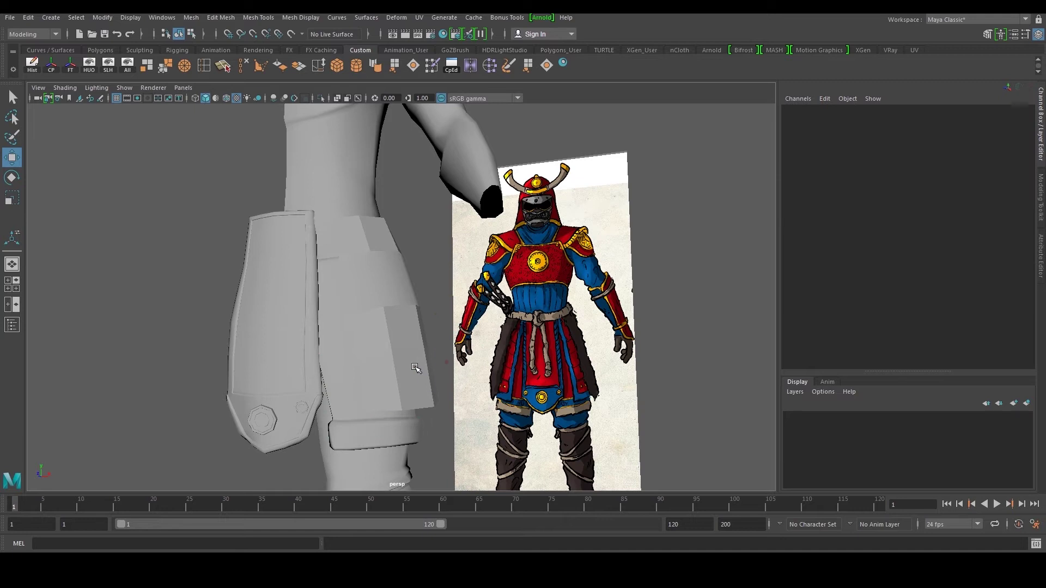
Select all faces of the side panel and extrude them to give it thickness.
{"action": "left_click", "coordinate": [415, 368]}
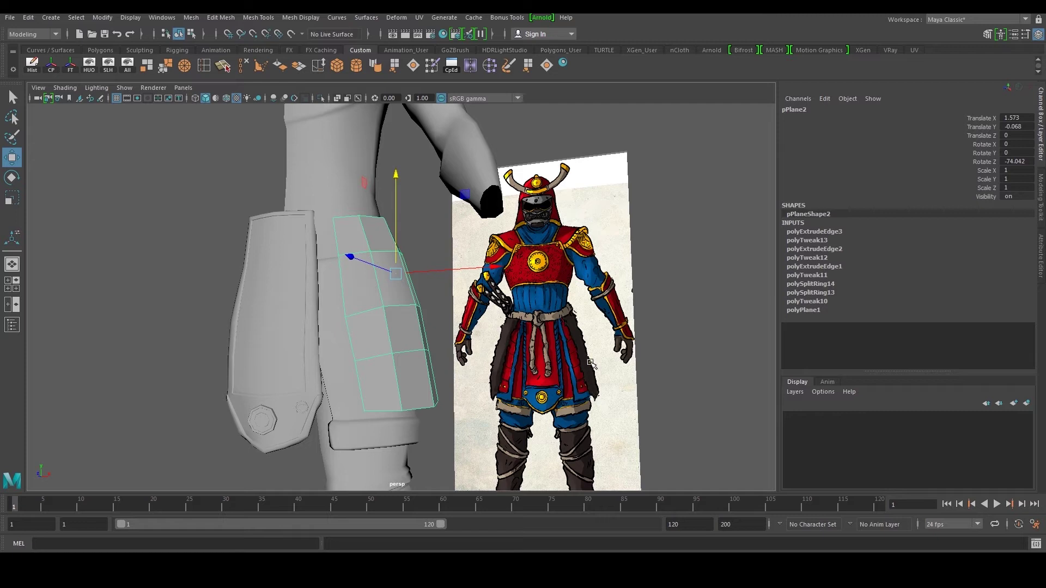
{"action": "right_click_drag", "start_coordinate": [371, 265], "coordinate": [372, 292]}
{"action": "left_click_drag", "start_coordinate": [307, 211], "coordinate": [489, 431]}
{"action": "mouse_move", "coordinate": [469, 283]}
{"action": "right_mouse_down", "text": "shift"}
{"action": "mouse_move", "coordinate": [482, 307]}
{"action": "mouse_move", "coordinate": [469, 299]}
{"action": "right_mouse_up", "text": "shift"}
{"action": "scroll", "coordinate": [469, 299], "scroll_direction": "up", "scroll_amount": 3}
{"action": "left_click_drag", "start_coordinate": [469, 300], "coordinate": [481, 294], "text": "alt"}
{"action": "left_click_drag", "start_coordinate": [478, 256], "coordinate": [466, 289]}
{"action": "left_click", "coordinate": [536, 259]}
Return to object selection and reverse the normals of the extruded side panel.
{"action": "right_click_drag", "start_coordinate": [368, 212], "coordinate": [392, 200]}
{"action": "key", "text": "q"}
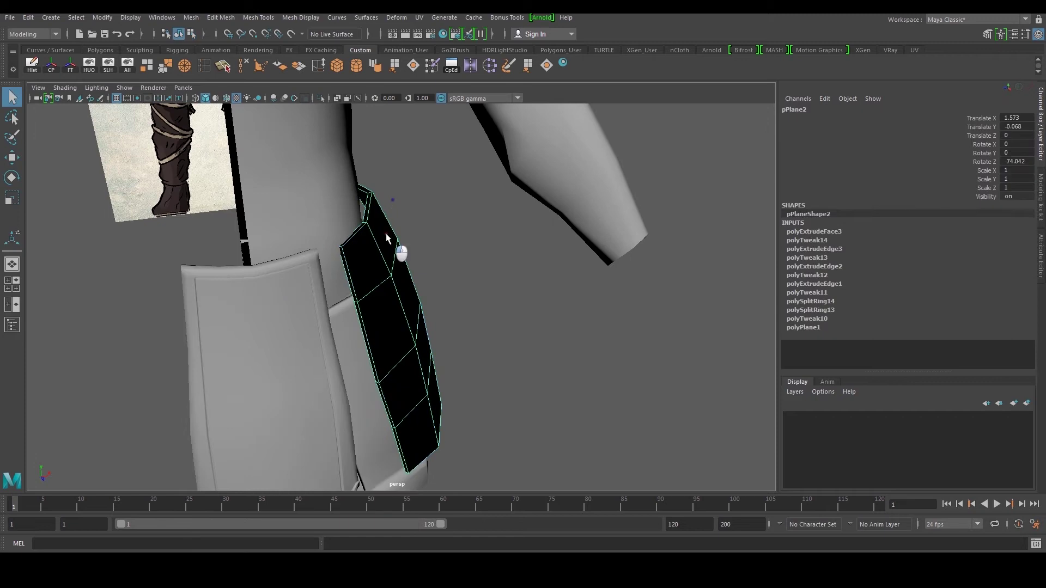
{"action": "left_click", "coordinate": [292, 67]}
Switch to vertex editing and move the panel's upper front vertices slightly inward along X.
{"action": "key", "text": "w"}
{"action": "left_click_drag", "start_coordinate": [427, 262], "coordinate": [409, 289], "text": "alt"}
{"action": "right_click_drag", "start_coordinate": [409, 290], "coordinate": [376, 271]}
{"action": "left_click_drag", "start_coordinate": [376, 271], "coordinate": [348, 233], "text": "alt"}
{"action": "left_click_drag", "start_coordinate": [336, 218], "coordinate": [371, 268]}
{"action": "left_click_drag", "start_coordinate": [384, 263], "coordinate": [449, 231], "text": "alt"}
{"action": "left_click_drag", "start_coordinate": [335, 273], "coordinate": [382, 319]}
{"action": "left_click_drag", "start_coordinate": [467, 281], "coordinate": [462, 279]}
Nudge the front vertices of the panel's next rows down slightly inward along X.
{"action": "left_click_drag", "start_coordinate": [504, 271], "coordinate": [386, 301], "text": "alt"}
{"action": "left_click_drag", "start_coordinate": [404, 306], "coordinate": [330, 276], "text": "alt"}
{"action": "left_click_drag", "start_coordinate": [332, 275], "coordinate": [504, 270], "text": "alt"}
{"action": "left_click_drag", "start_coordinate": [367, 298], "coordinate": [368, 297]}
{"action": "left_click_drag", "start_coordinate": [464, 308], "coordinate": [460, 309]}
{"action": "middle_click_drag", "start_coordinate": [395, 400], "coordinate": [394, 346], "text": "alt"}
{"action": "left_click_drag", "start_coordinate": [383, 339], "coordinate": [400, 361]}
{"action": "left_click_drag", "start_coordinate": [473, 358], "coordinate": [467, 358]}
Adjust the panel's outer side vertices along X and the second-row front vertex along Z.
{"action": "left_click_drag", "start_coordinate": [462, 291], "coordinate": [426, 337]}
{"action": "key", "text": "ctrl+z"}
{"action": "left_click_drag", "start_coordinate": [442, 299], "coordinate": [422, 329]}
{"action": "left_click_drag", "start_coordinate": [530, 319], "coordinate": [416, 321]}
{"action": "left_click_drag", "start_coordinate": [428, 318], "coordinate": [406, 330], "text": "alt"}
{"action": "scroll", "coordinate": [525, 327], "scroll_direction": "down", "scroll_amount": 4}
{"action": "right_click_drag", "start_coordinate": [404, 331], "coordinate": [405, 298]}
{"action": "mouse_move", "coordinate": [411, 300]}
{"action": "left_mouse_down", "text": "alt"}
{"action": "mouse_move", "coordinate": [498, 313]}
{"action": "mouse_move", "coordinate": [402, 309]}
{"action": "left_mouse_up", "text": "alt"}
{"action": "right_click_drag", "start_coordinate": [374, 289], "coordinate": [337, 277]}
{"action": "left_click_drag", "start_coordinate": [305, 254], "coordinate": [283, 257]}
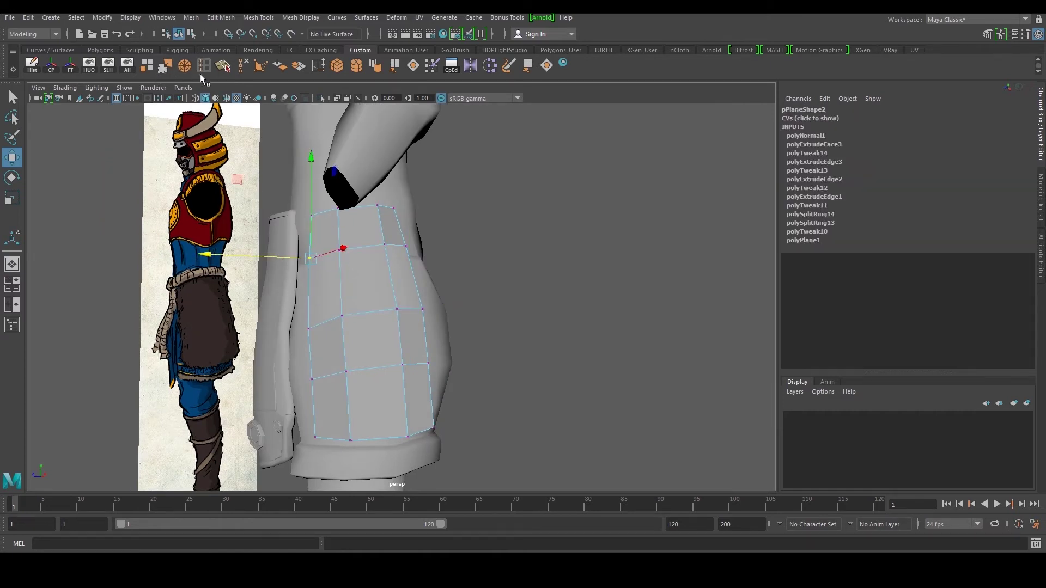
Insert an edge loop across the side panel close to its bottom edge.
{"action": "left_click", "coordinate": [203, 70]}
{"action": "left_click_drag", "start_coordinate": [349, 234], "coordinate": [415, 250], "text": "alt"}
{"action": "scroll", "coordinate": [384, 255], "scroll_direction": "up", "scroll_amount": 2}
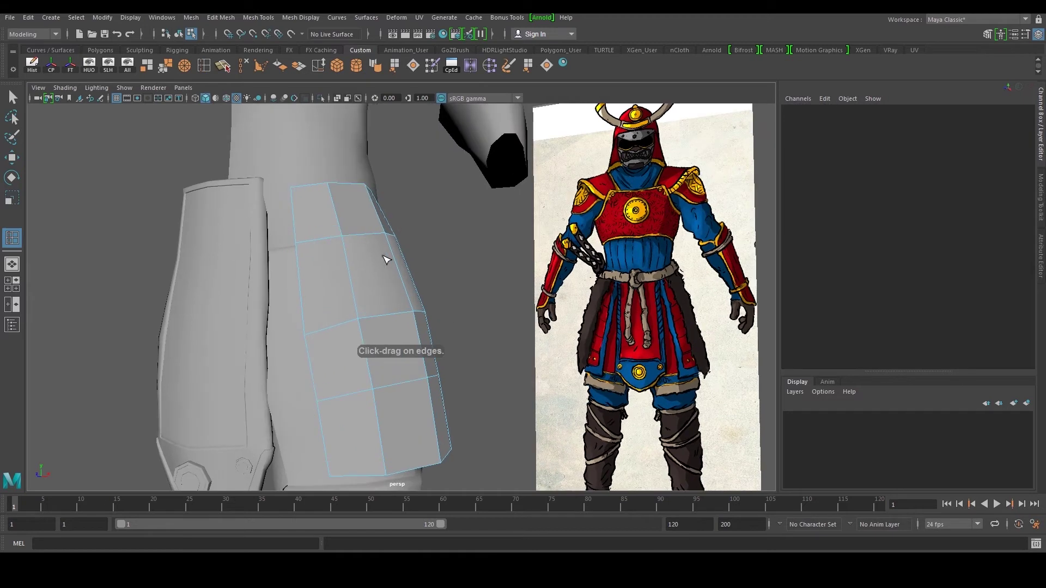
{"action": "left_click", "coordinate": [384, 446]}
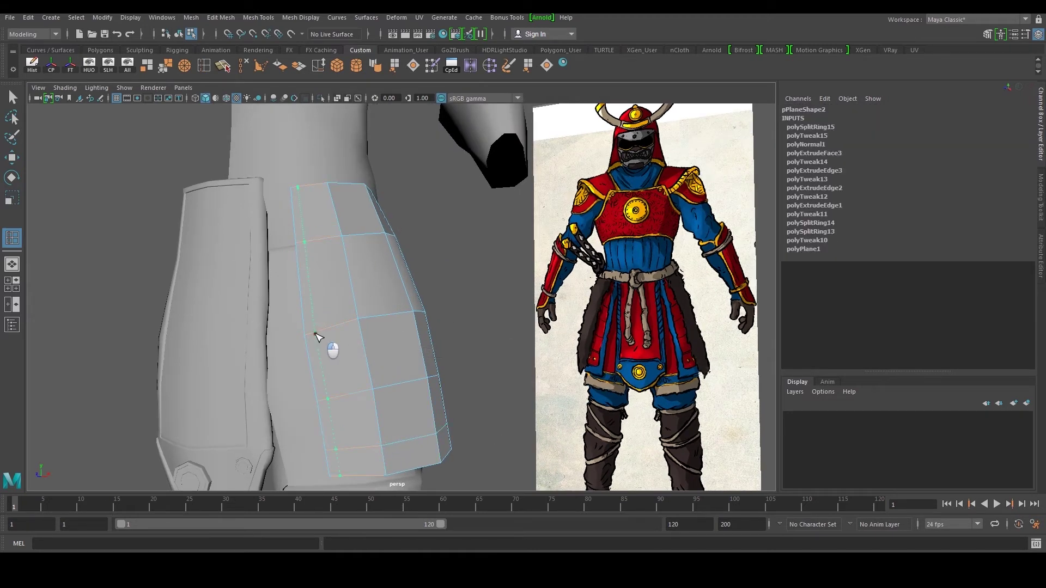
Insert support edge loops close to the panel's front, rear and top edges.
{"action": "left_click", "coordinate": [319, 331]}
{"action": "left_click_drag", "start_coordinate": [405, 326], "coordinate": [327, 320], "text": "alt"}
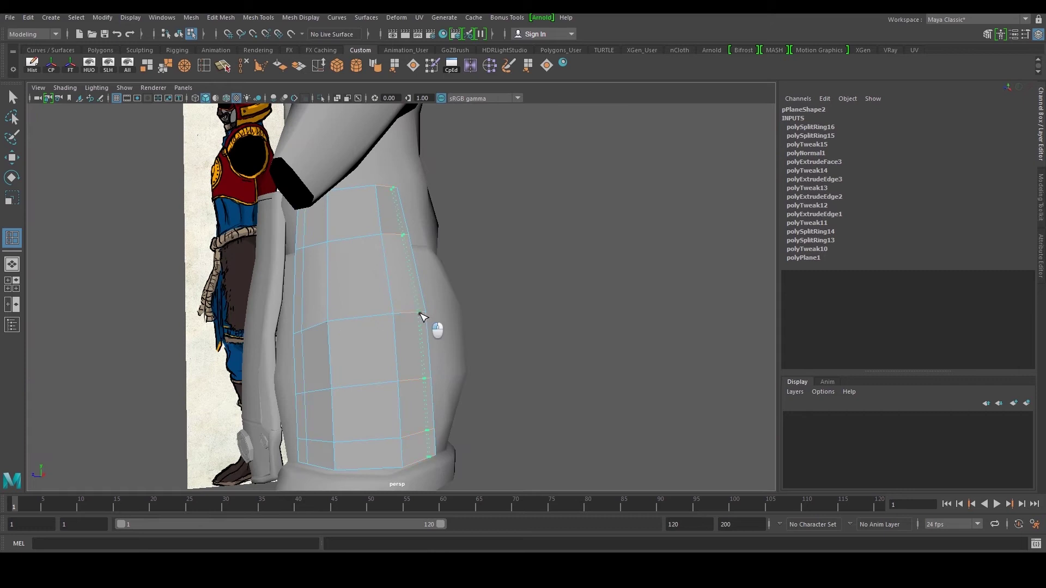
{"action": "left_click", "coordinate": [424, 317]}
{"action": "left_click_drag", "start_coordinate": [416, 310], "coordinate": [452, 315], "text": "alt"}
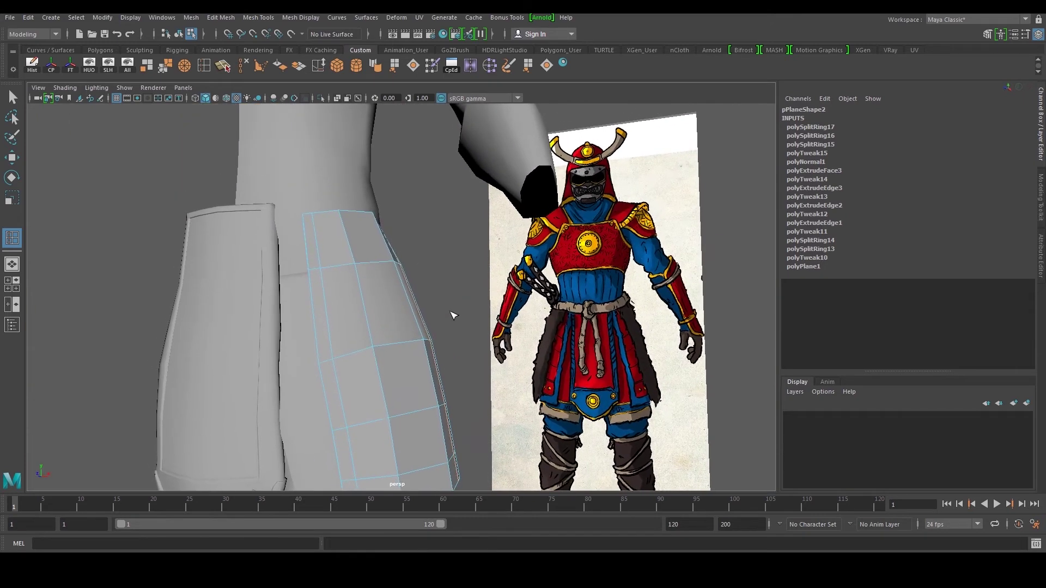
{"action": "left_click", "coordinate": [344, 222]}
Select the panel's upper front face and compare the panel's shape with the front and side skirt references.
{"action": "key", "text": "w"}
{"action": "right_click_drag", "start_coordinate": [357, 250], "coordinate": [356, 278]}
{"action": "left_click", "coordinate": [339, 255]}
{"action": "left_click_drag", "start_coordinate": [361, 253], "coordinate": [424, 266], "text": "alt"}
{"action": "scroll", "coordinate": [422, 258], "scroll_direction": "up", "scroll_amount": 1}
{"action": "middle_click_drag", "start_coordinate": [556, 309], "coordinate": [348, 304], "text": "alt"}
{"action": "right_click_drag", "start_coordinate": [349, 304], "coordinate": [276, 338], "text": "alt"}
{"action": "middle_click_drag", "start_coordinate": [275, 337], "coordinate": [516, 304], "text": "alt"}
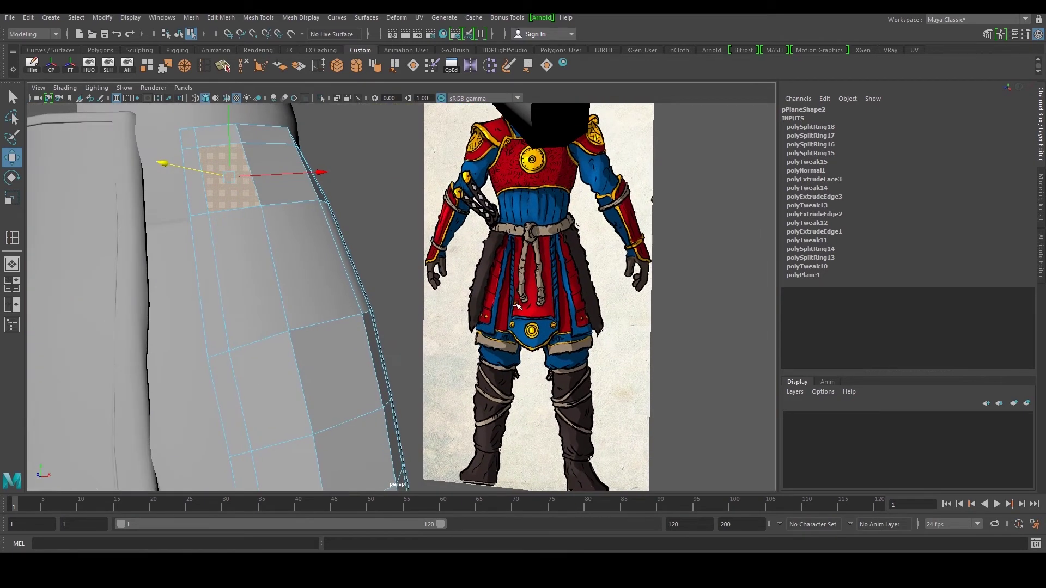
{"action": "left_click_drag", "start_coordinate": [350, 282], "coordinate": [335, 283], "text": "alt"}
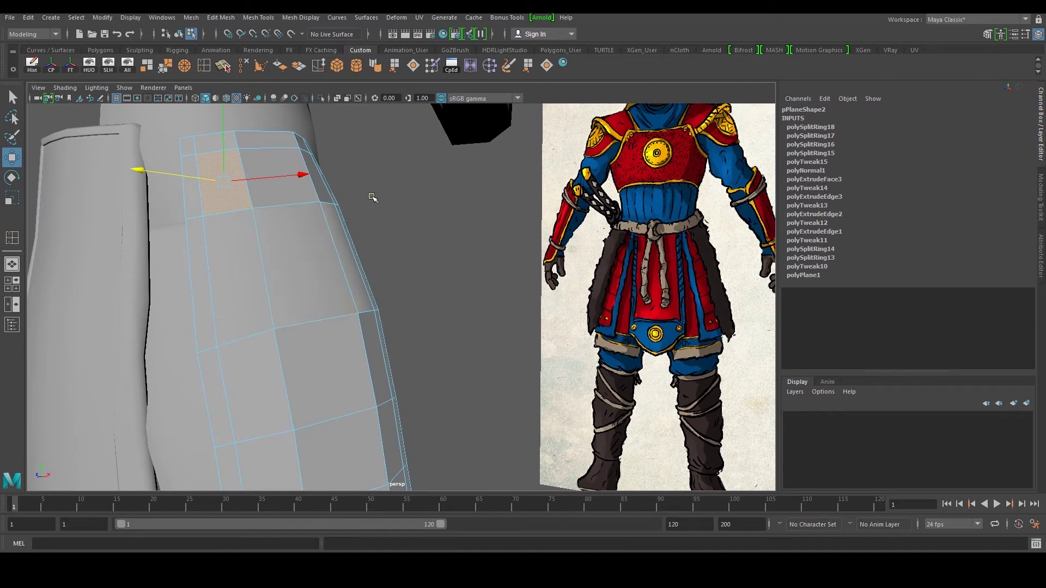
{"action": "left_click_drag", "start_coordinate": [339, 225], "coordinate": [311, 226], "text": "alt"}
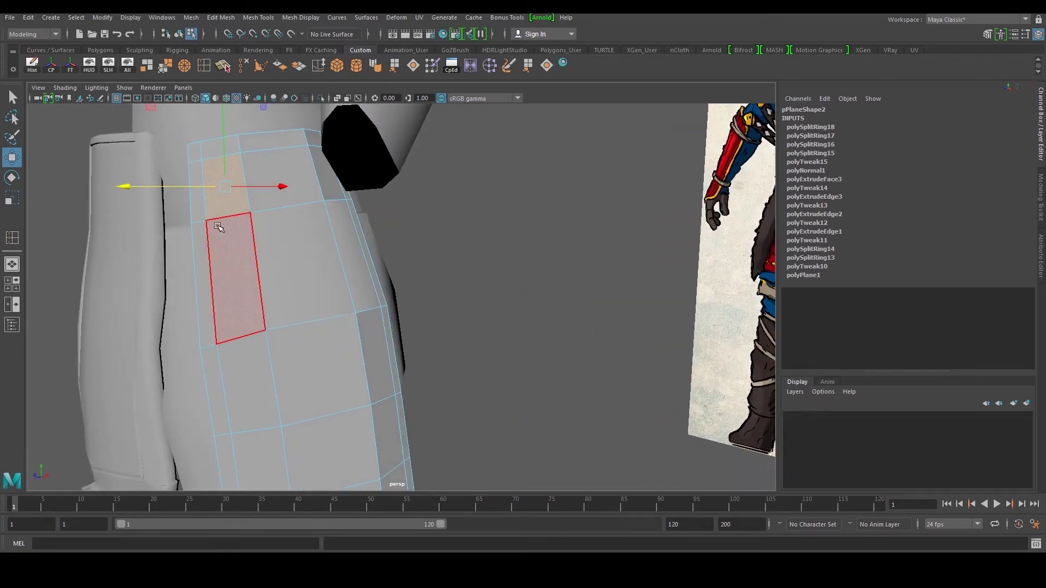
{"action": "middle_click_drag", "start_coordinate": [270, 237], "coordinate": [276, 253], "text": "alt"}
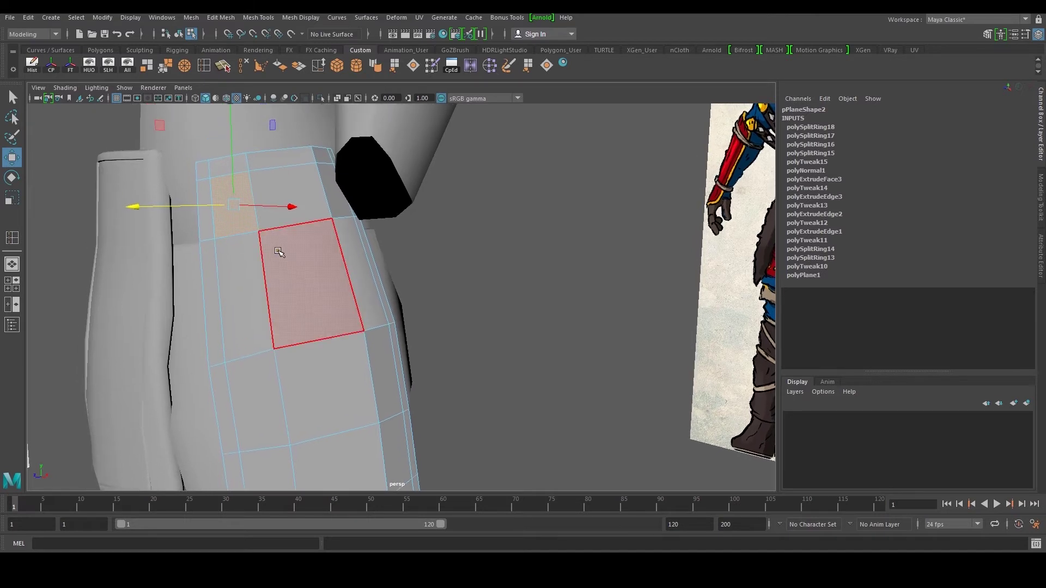
{"action": "left_click_drag", "start_coordinate": [305, 280], "coordinate": [299, 245], "text": "alt"}
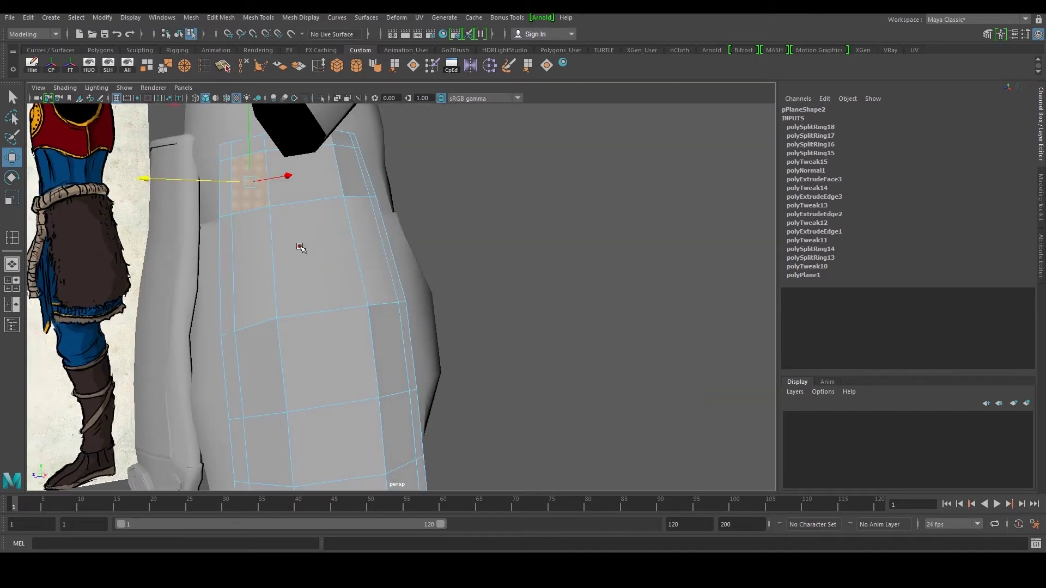
{"action": "scroll", "coordinate": [300, 246], "scroll_direction": "down", "scroll_amount": 4}
Insert a horizontal edge loop above the panel's middle one and delete the old middle loop.
{"action": "left_click", "coordinate": [204, 68]}
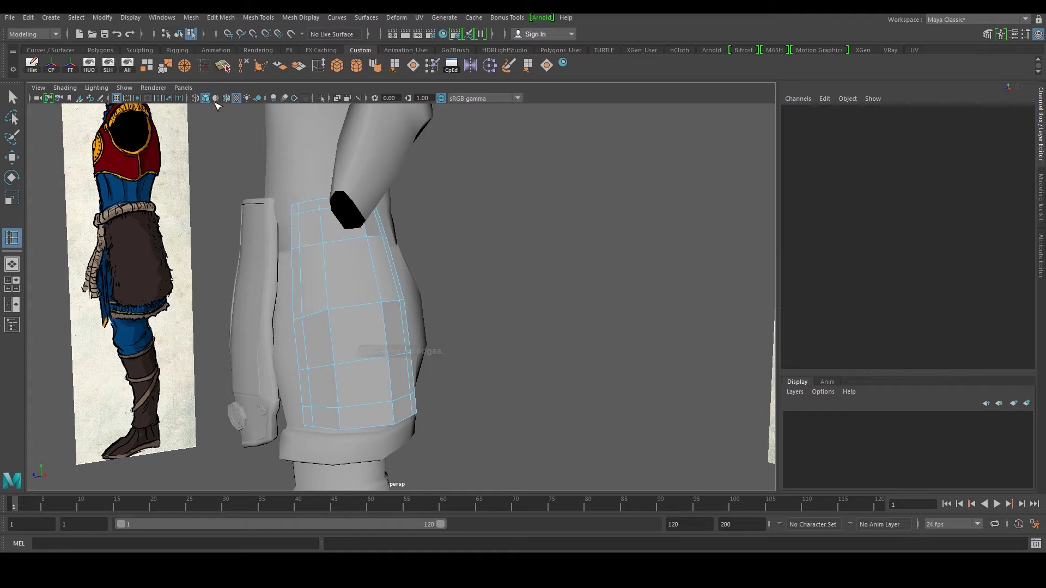
{"action": "left_click", "coordinate": [338, 296]}
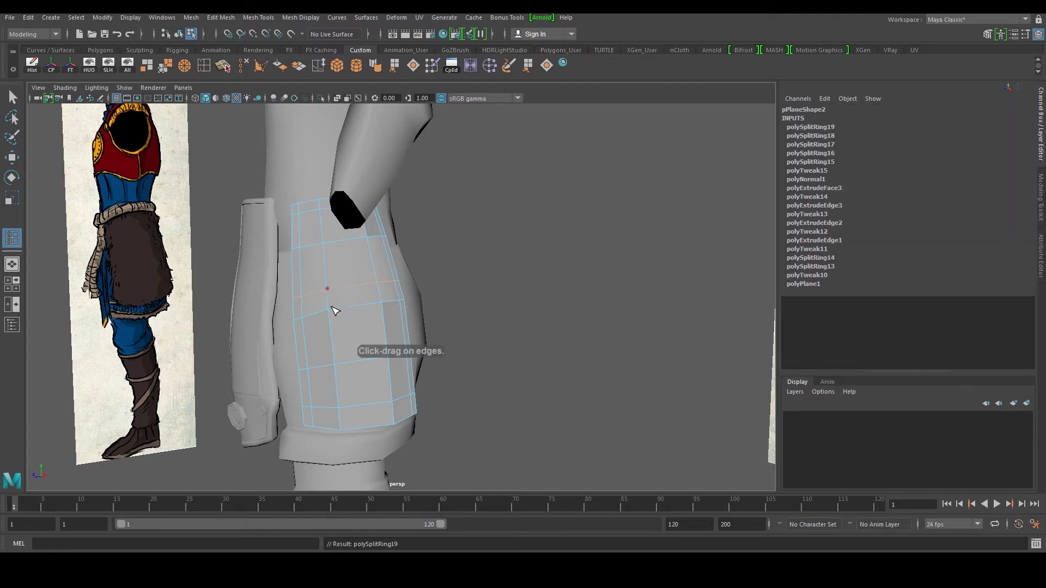
{"action": "key", "text": "w"}
{"action": "left_click", "coordinate": [243, 66]}
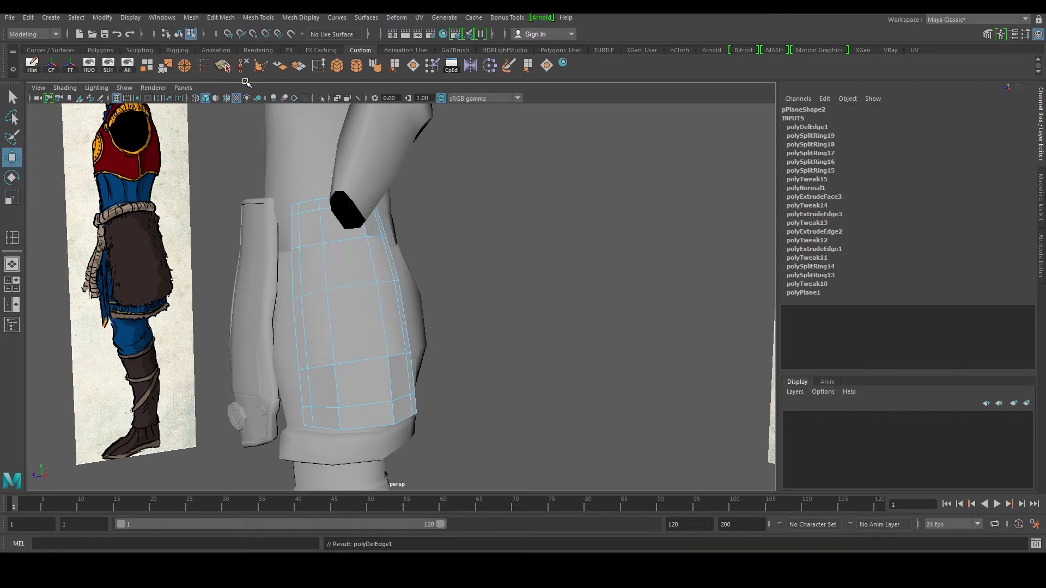
Insert two horizontal edge loops in the panel's lower half and delete the old loop between them.
{"action": "left_click", "coordinate": [205, 67]}
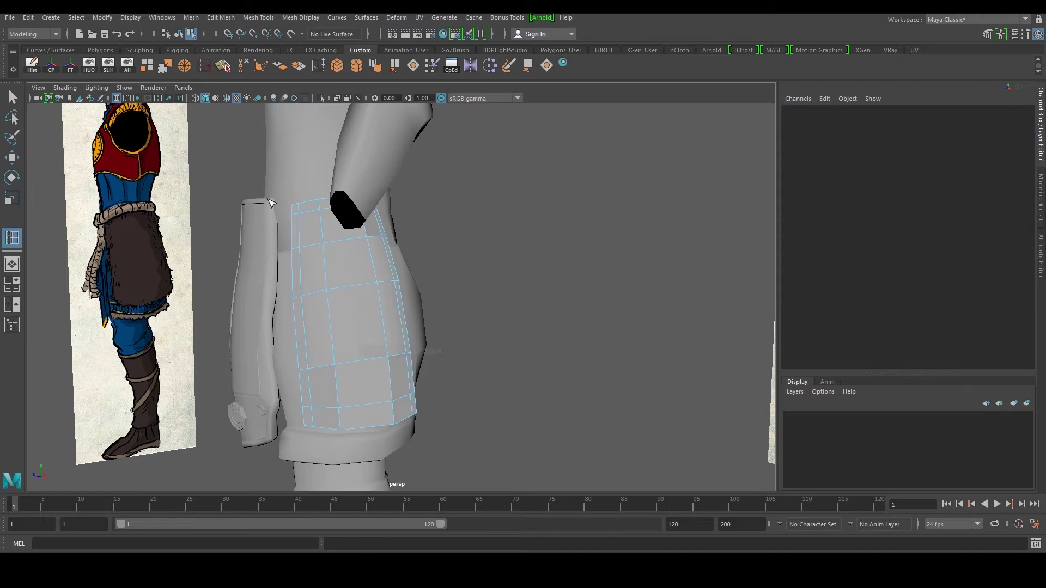
{"action": "left_click", "coordinate": [334, 338]}
{"action": "left_click", "coordinate": [338, 383]}
{"action": "key", "text": "w"}
{"action": "double_click", "coordinate": [344, 364]}
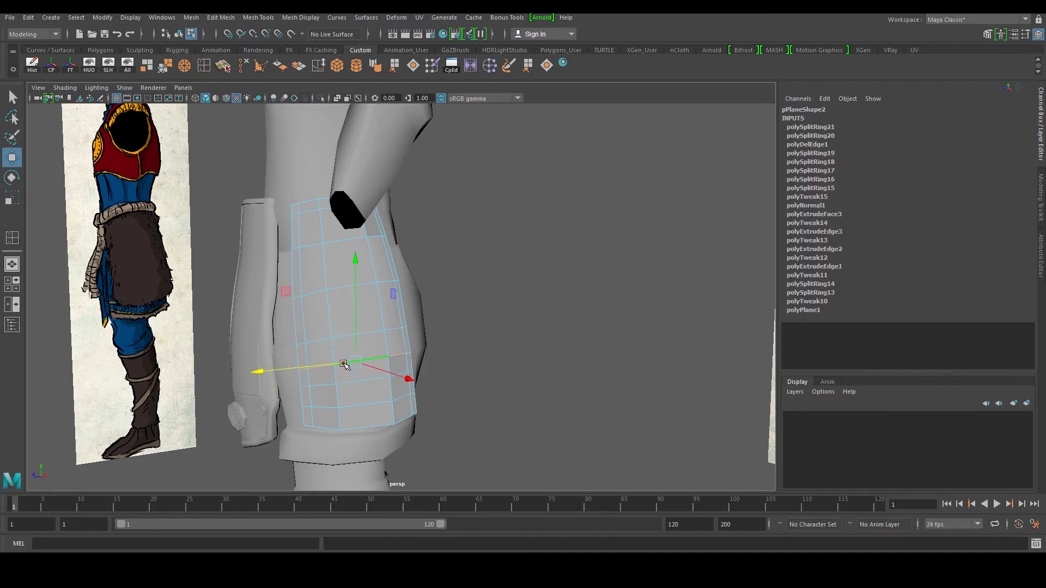
{"action": "left_click", "coordinate": [243, 69]}
Insert a horizontal edge loop just above the one at the panel's lower middle and delete that old loop.
{"action": "scroll", "coordinate": [342, 279], "scroll_direction": "up", "scroll_amount": 2}
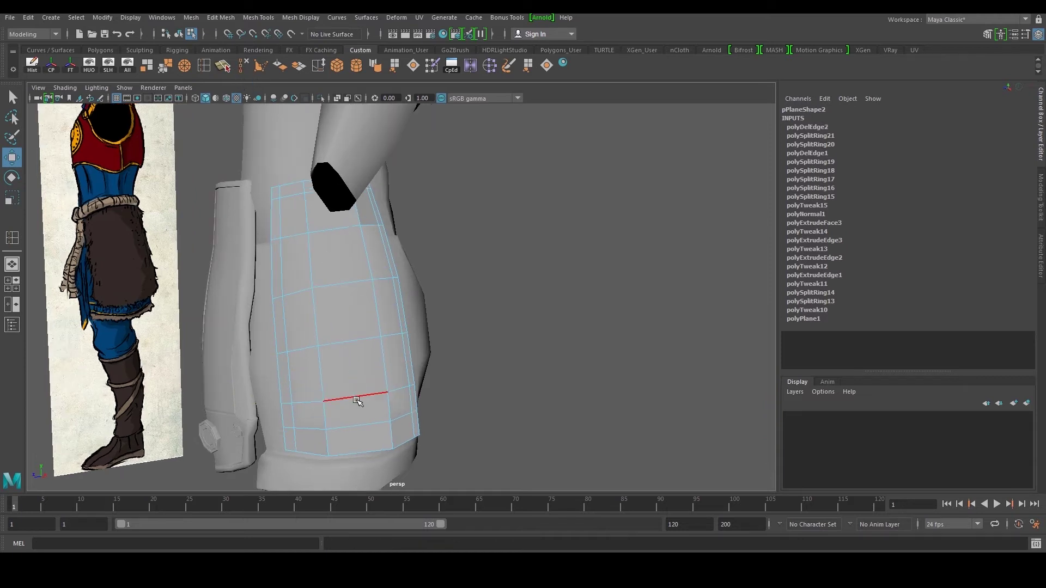
{"action": "middle_click_drag", "start_coordinate": [357, 400], "coordinate": [367, 349], "text": "alt"}
{"action": "scroll", "coordinate": [368, 349], "scroll_direction": "up", "scroll_amount": 2}
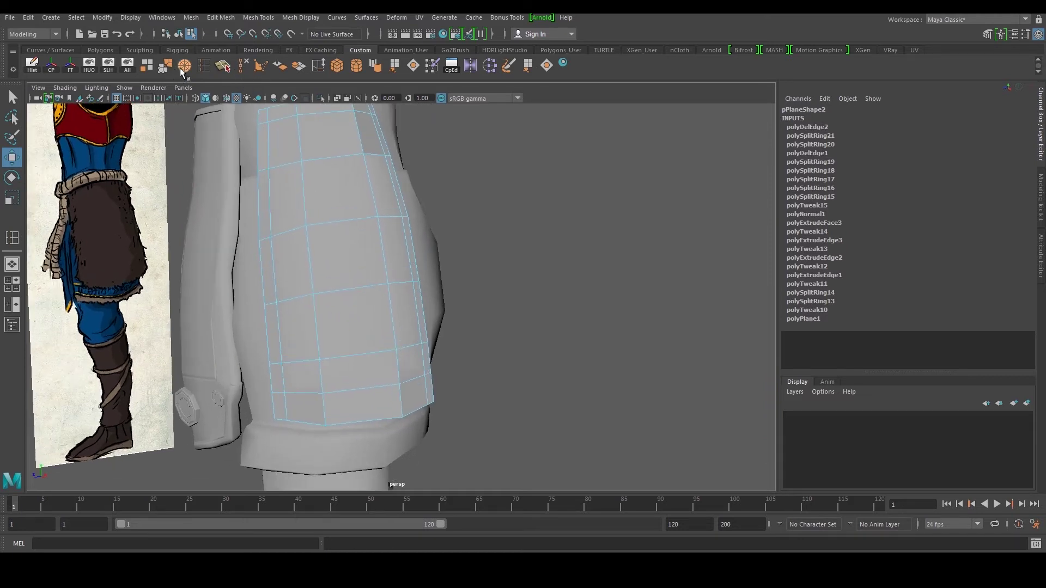
{"action": "middle_click_drag", "start_coordinate": [297, 286], "coordinate": [300, 290], "text": "alt"}
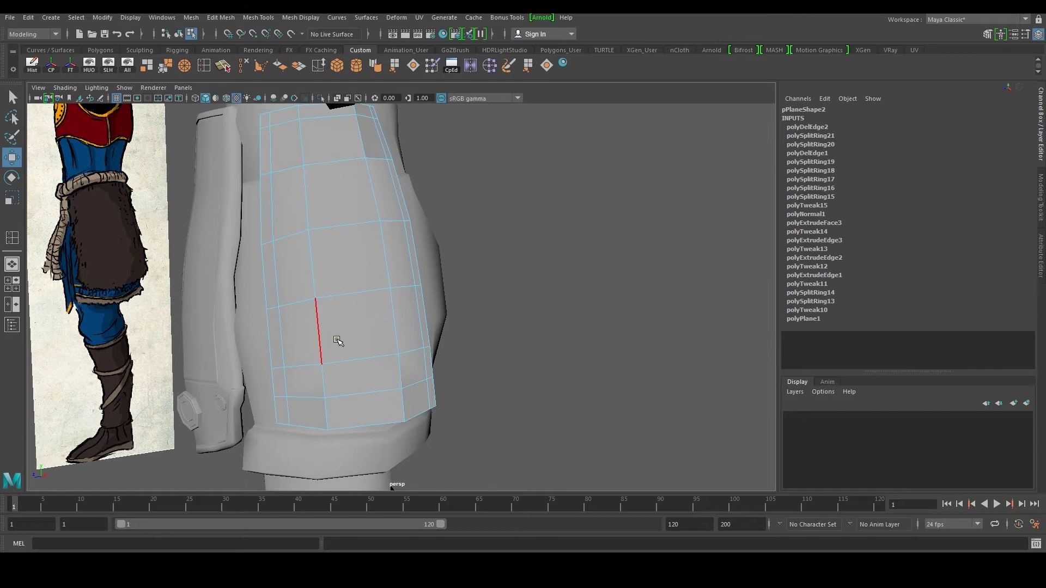
{"action": "middle_click_drag", "start_coordinate": [337, 327], "coordinate": [337, 340], "text": "alt"}
{"action": "left_click", "coordinate": [204, 66]}
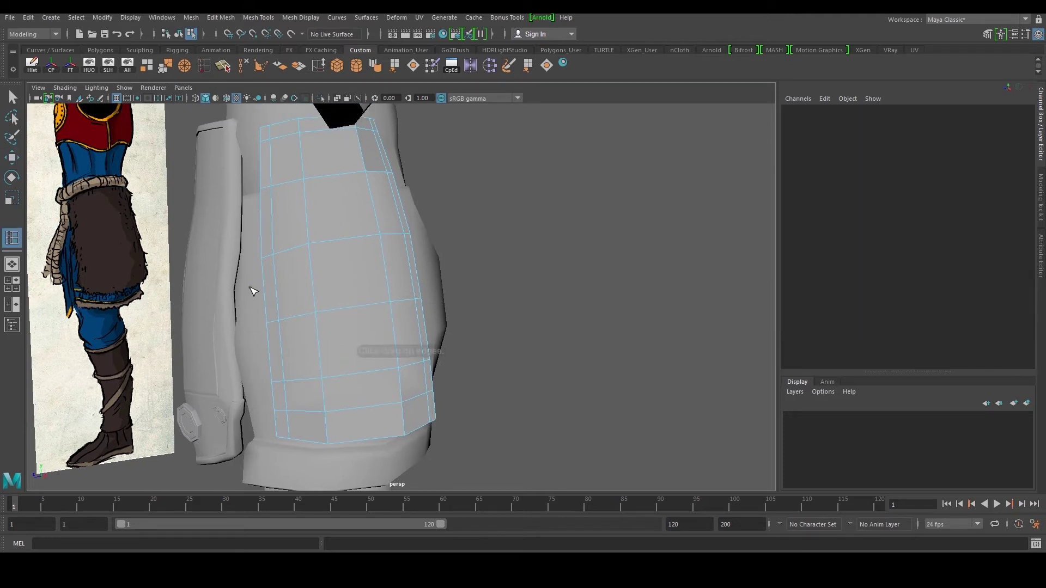
{"action": "middle_click_drag", "start_coordinate": [317, 312], "coordinate": [315, 327], "text": "alt"}
{"action": "left_click_drag", "start_coordinate": [313, 312], "coordinate": [312, 315]}
{"action": "key", "text": "w"}
{"action": "double_click", "coordinate": [325, 327]}
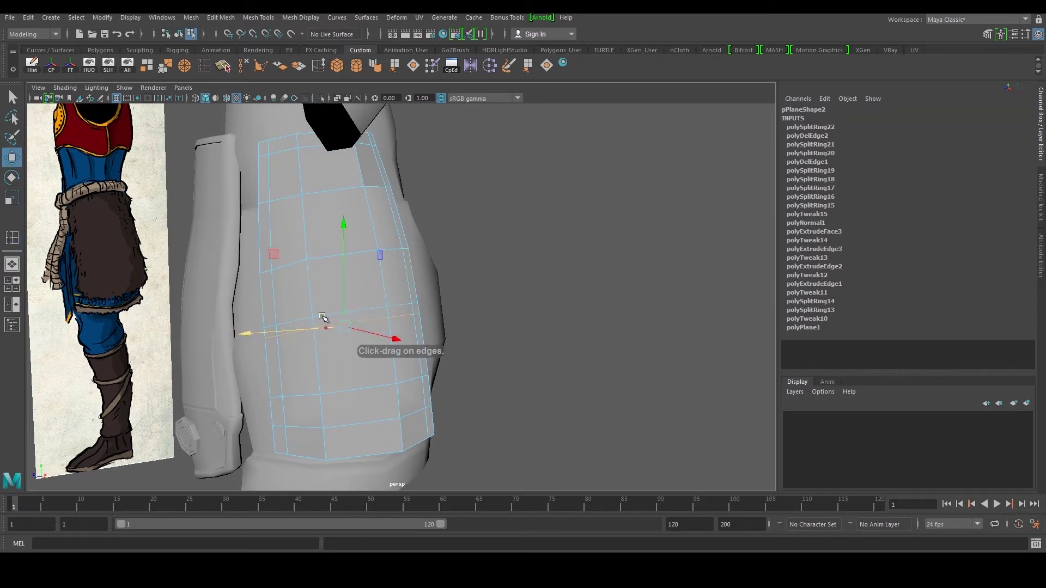
{"action": "left_click", "coordinate": [222, 67]}
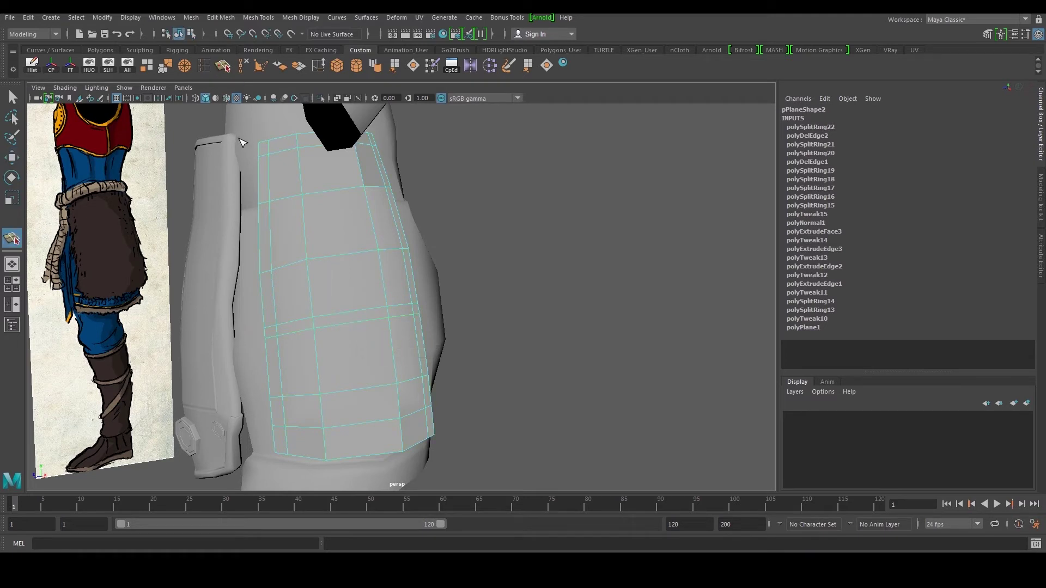
{"action": "key", "text": "w"}
{"action": "double_click", "coordinate": [339, 325]}
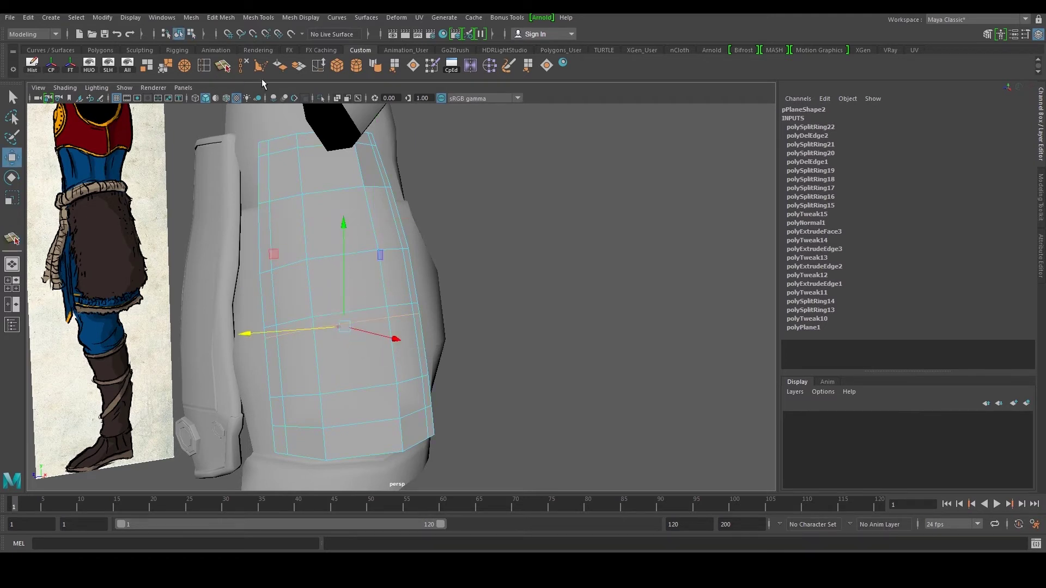
{"action": "left_click", "coordinate": [245, 71]}
Insert an edge loop slightly above the next lower horizontal loop and delete the old one.
{"action": "left_click", "coordinate": [206, 70]}
{"action": "left_click_drag", "start_coordinate": [321, 381], "coordinate": [322, 381]}
{"action": "key", "text": "w"}
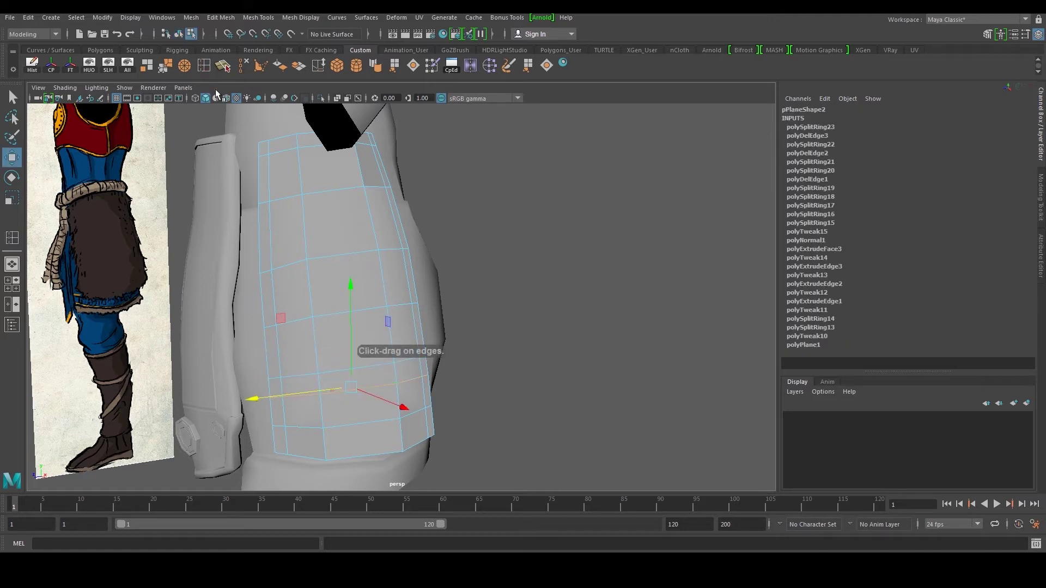
{"action": "left_click", "coordinate": [244, 68]}
Switch to face selection and select the faces along the row beneath the panel's top border.
{"action": "mouse_move", "coordinate": [356, 270]}
{"action": "left_mouse_down", "text": "alt"}
{"action": "mouse_move", "coordinate": [357, 288]}
{"action": "mouse_move", "coordinate": [360, 280]}
{"action": "left_mouse_up", "text": "alt"}
{"action": "right_click_drag", "start_coordinate": [330, 243], "coordinate": [330, 269]}
{"action": "scroll", "coordinate": [334, 264], "scroll_direction": "down", "scroll_amount": 2}
{"action": "left_click_drag", "start_coordinate": [339, 224], "coordinate": [352, 232], "text": "alt"}
{"action": "scroll", "coordinate": [328, 252], "scroll_direction": "up", "scroll_amount": 3}
{"action": "left_click", "coordinate": [276, 231]}
{"action": "left_click", "coordinate": [315, 225], "text": "shift"}
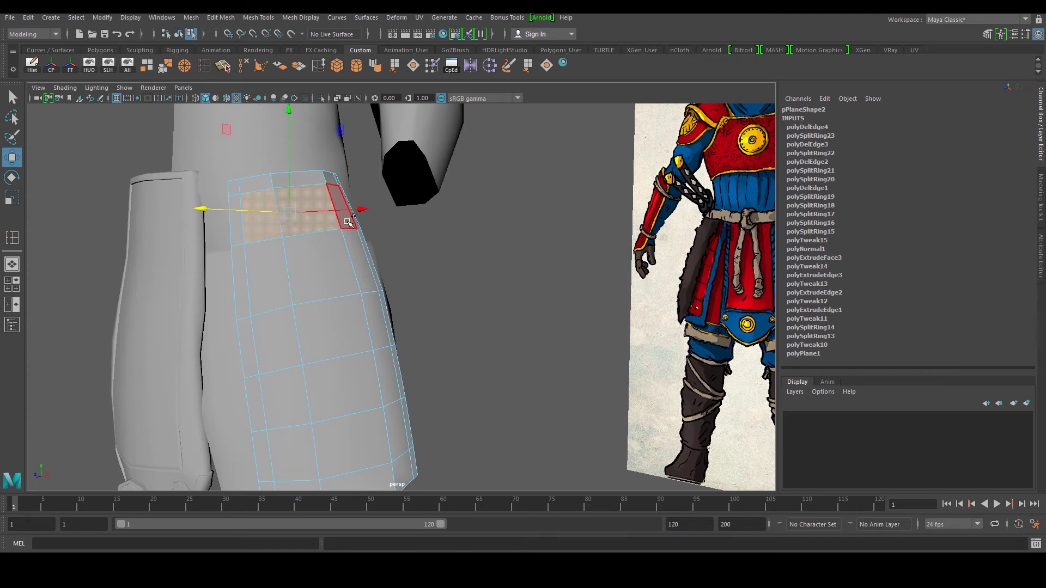
Isolate the thigh plate by hiding every unselected object, and switch it to face selection.
{"action": "right_click_drag", "start_coordinate": [350, 234], "coordinate": [129, 128]}
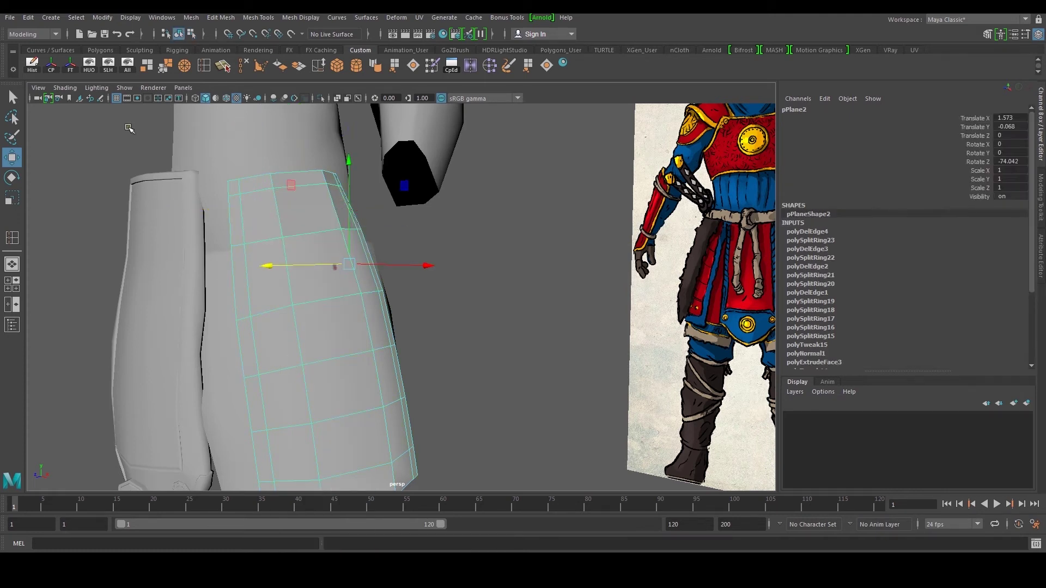
{"action": "left_click", "coordinate": [90, 74]}
{"action": "right_click_drag", "start_coordinate": [301, 247], "coordinate": [301, 248]}
Select all inner faces of the thigh plate, leaving the narrow border strip around its outline unselected.
{"action": "left_click", "coordinate": [284, 221]}
{"action": "left_click", "coordinate": [334, 215], "text": "shift"}
{"action": "left_click", "coordinate": [364, 209], "text": "shift"}
{"action": "left_click", "coordinate": [371, 254], "text": "shift"}
{"action": "left_click", "coordinate": [334, 273], "text": "shift"}
{"action": "left_click", "coordinate": [284, 287], "text": "shift"}
{"action": "left_click", "coordinate": [283, 326], "text": "shift"}
{"action": "left_click", "coordinate": [325, 327], "text": "shift"}
{"action": "left_click", "coordinate": [381, 316], "text": "shift"}
{"action": "left_click", "coordinate": [345, 375], "text": "shift"}
{"action": "left_click", "coordinate": [288, 381], "text": "shift"}
{"action": "left_click", "coordinate": [377, 426], "text": "shift"}
{"action": "left_click", "coordinate": [394, 424], "text": "shift"}
{"action": "left_click_drag", "start_coordinate": [282, 395], "coordinate": [333, 418], "text": "alt"}
{"action": "left_click", "coordinate": [528, 395], "text": "shift"}
{"action": "middle_click_drag", "start_coordinate": [329, 327], "coordinate": [388, 323], "text": "alt"}
Extrude the selected inner faces, scale them locally to 0.9 and push them slightly inward to form a recessed panel.
{"action": "right_click", "coordinate": [392, 262], "text": "shift"}
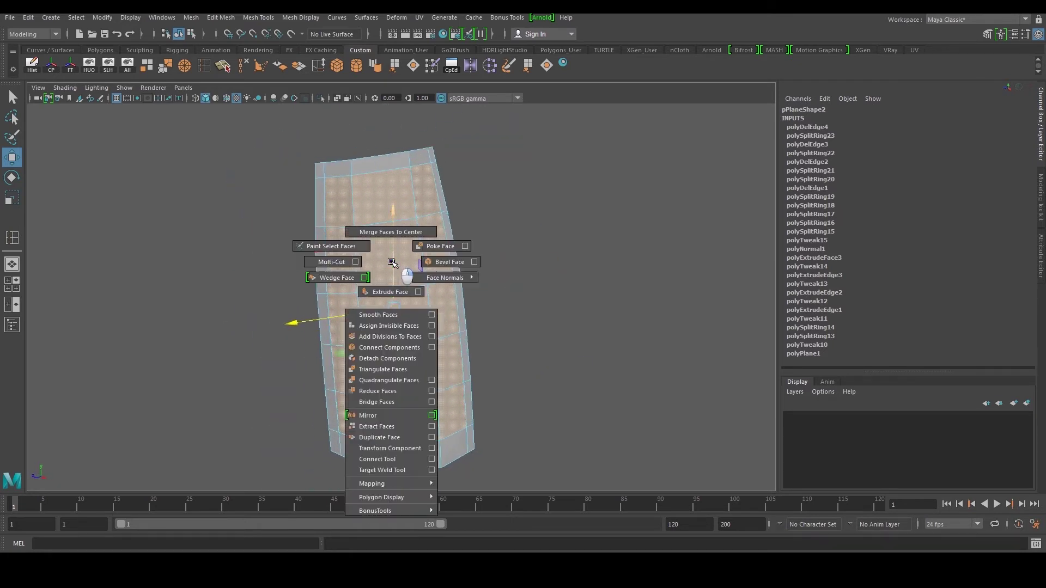
{"action": "right_click_drag", "start_coordinate": [391, 262], "coordinate": [392, 279], "text": "shift"}
{"action": "left_click_drag", "start_coordinate": [438, 250], "coordinate": [436, 252]}
{"action": "middle_click_drag", "start_coordinate": [409, 246], "coordinate": [403, 281], "text": "alt"}
{"action": "scroll", "coordinate": [403, 279], "scroll_direction": "up", "scroll_amount": 4}
{"action": "left_click_drag", "start_coordinate": [405, 274], "coordinate": [431, 280], "text": "alt"}
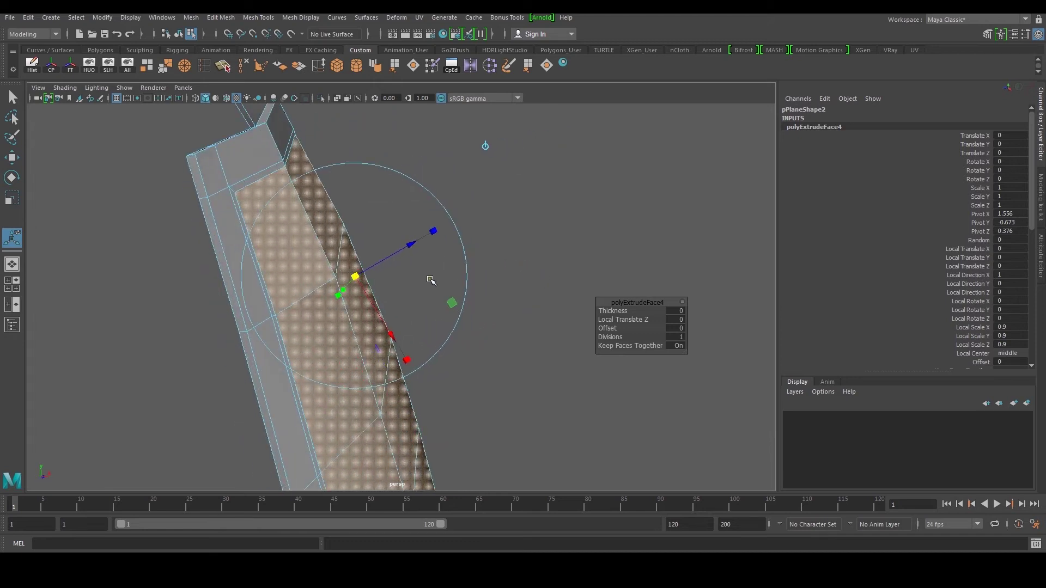
{"action": "left_click_drag", "start_coordinate": [412, 243], "coordinate": [308, 173]}
{"action": "middle_click_drag", "start_coordinate": [319, 246], "coordinate": [346, 224], "text": "alt"}
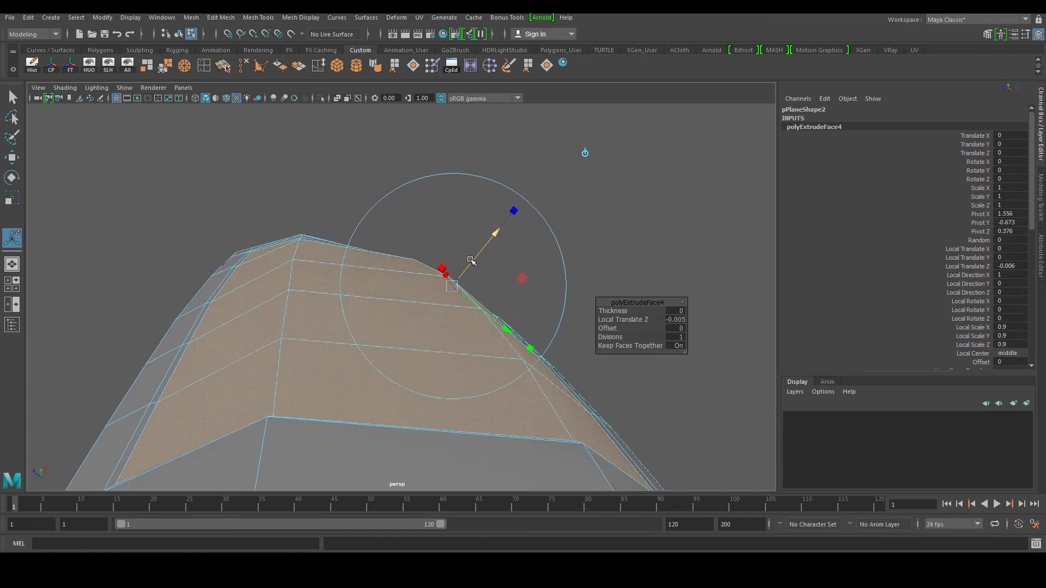
{"action": "left_click_drag", "start_coordinate": [484, 245], "coordinate": [360, 264]}
Insert an edge loop along the narrow wall between the plate's border and the recessed panel.
{"action": "middle_click_drag", "start_coordinate": [359, 263], "coordinate": [365, 296], "text": "alt"}
{"action": "left_click_drag", "start_coordinate": [364, 296], "coordinate": [349, 298], "text": "alt"}
{"action": "left_click", "coordinate": [185, 66]}
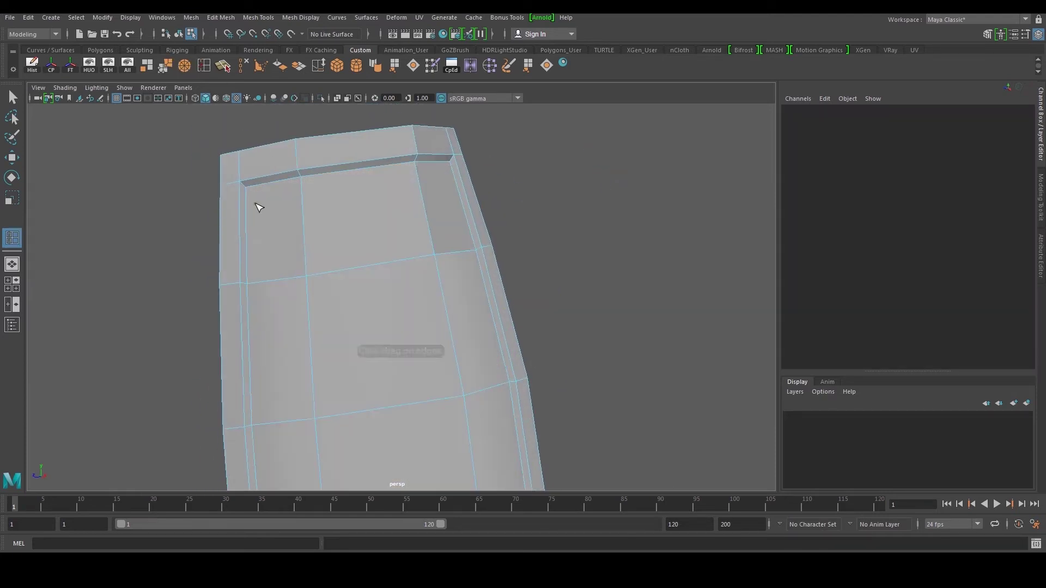
{"action": "left_click_drag", "start_coordinate": [243, 184], "coordinate": [300, 209]}
Scale the new wall edge loop and move it slightly inward to sink a groove around the recessed panel.
{"action": "key", "text": "w"}
{"action": "scroll", "coordinate": [327, 226], "scroll_direction": "down", "scroll_amount": 4}
{"action": "left_click_drag", "start_coordinate": [355, 246], "coordinate": [347, 201], "text": "alt"}
{"action": "scroll", "coordinate": [391, 238], "scroll_direction": "up", "scroll_amount": 3}
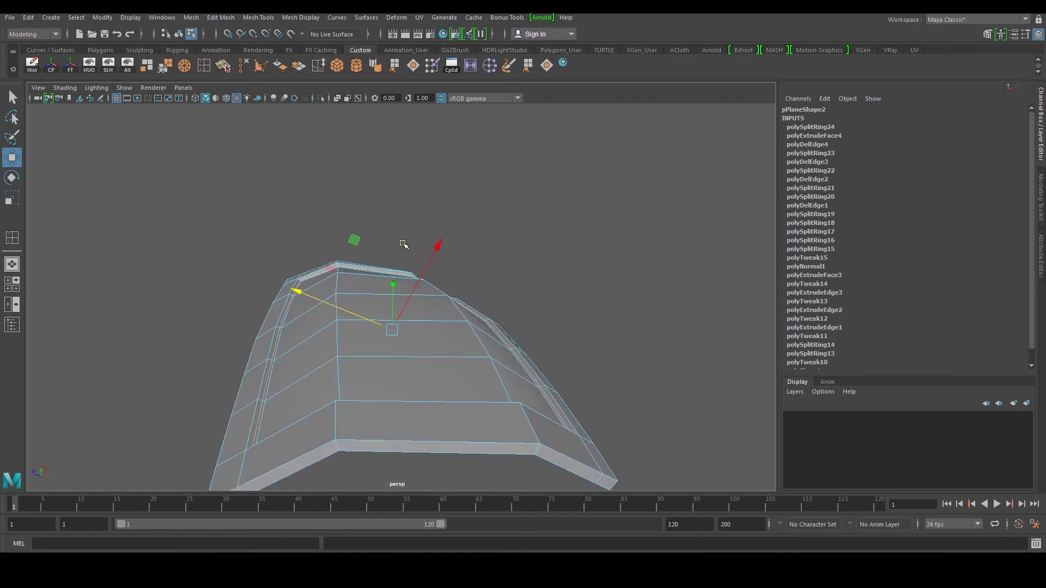
{"action": "key", "text": "r"}
{"action": "left_click_drag", "start_coordinate": [393, 328], "coordinate": [397, 329]}
{"action": "key", "text": "w"}
{"action": "left_click_drag", "start_coordinate": [437, 248], "coordinate": [435, 251]}
{"action": "key", "text": "r"}
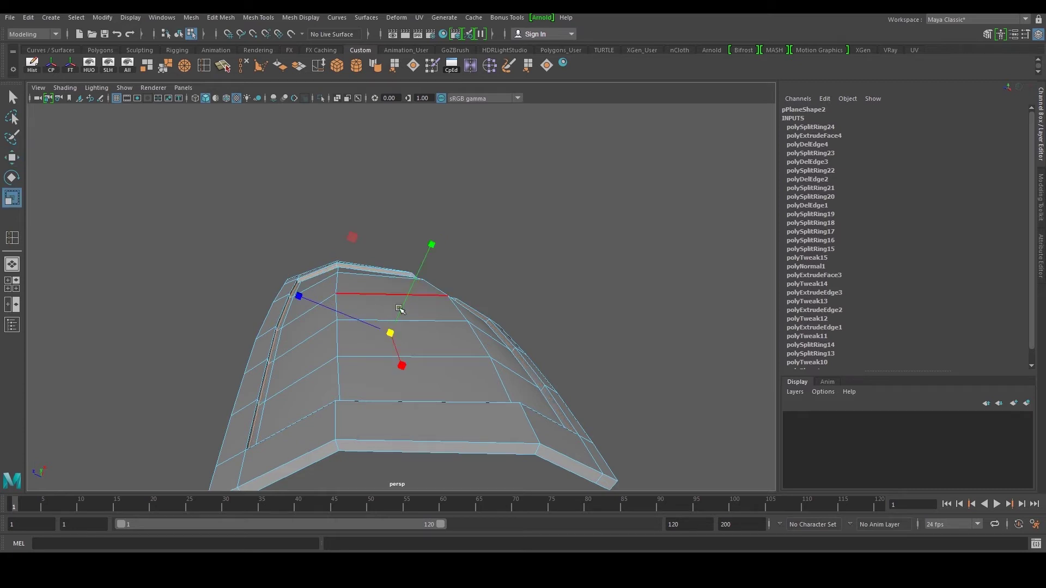
{"action": "left_click_drag", "start_coordinate": [303, 298], "coordinate": [307, 300]}
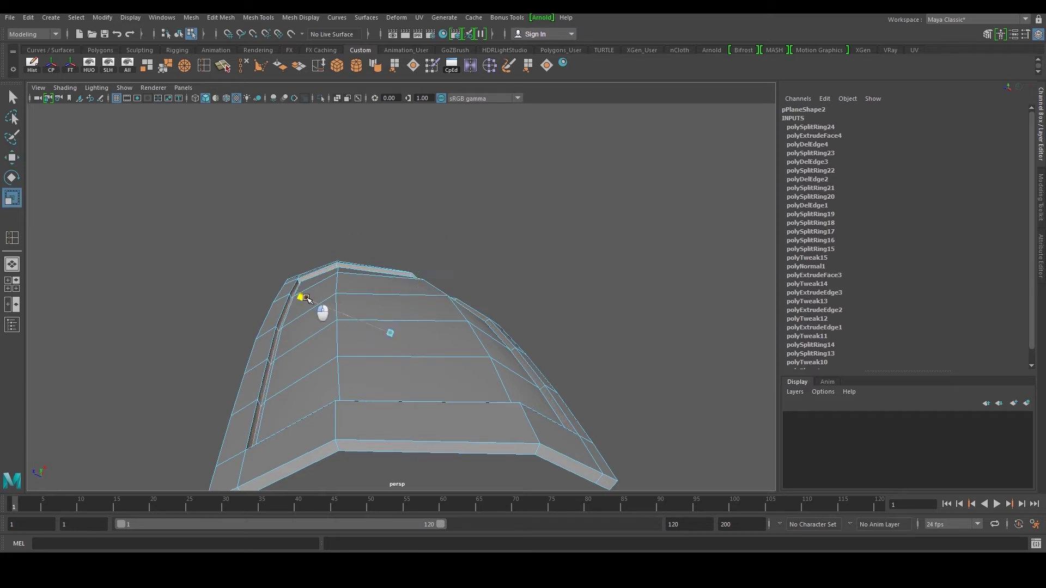
Insert a supporting edge loop inside the groove, close to the plate's border.
{"action": "scroll", "coordinate": [299, 289], "scroll_direction": "up", "scroll_amount": 2}
{"action": "left_click", "coordinate": [202, 71]}
{"action": "scroll", "coordinate": [346, 299], "scroll_direction": "up", "scroll_amount": 5}
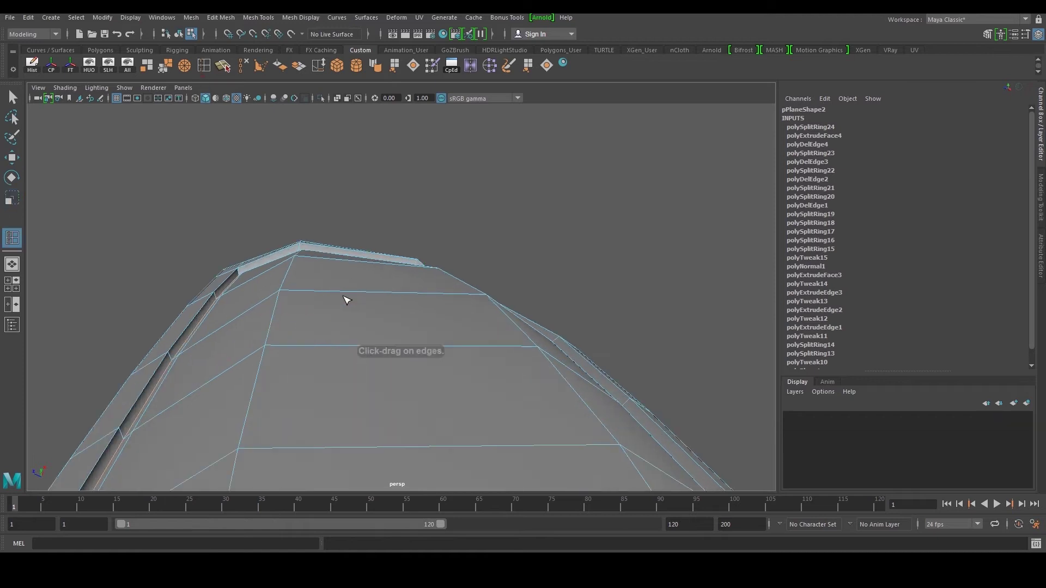
{"action": "middle_click_drag", "start_coordinate": [294, 319], "coordinate": [374, 357], "text": "alt"}
{"action": "scroll", "coordinate": [375, 349], "scroll_direction": "up", "scroll_amount": 2}
{"action": "left_click_drag", "start_coordinate": [376, 268], "coordinate": [374, 263], "text": "alt"}
{"action": "scroll", "coordinate": [372, 270], "scroll_direction": "up", "scroll_amount": 3}
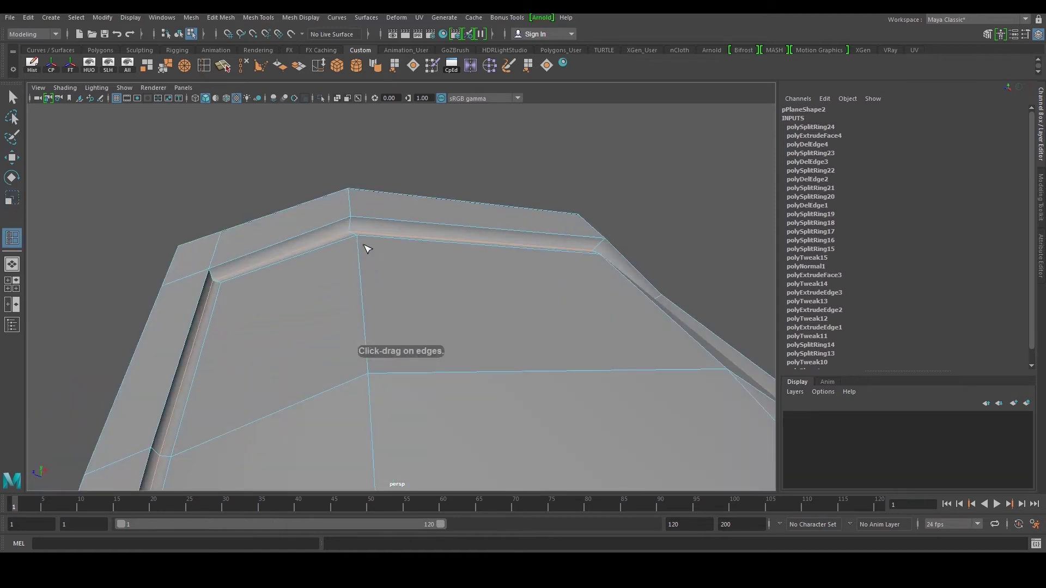
{"action": "left_click", "coordinate": [350, 223]}
{"action": "key", "text": "w"}
Select the upper row of faces across the recessed panel and move it slightly outward.
{"action": "scroll", "coordinate": [395, 263], "scroll_direction": "down", "scroll_amount": 3}
{"action": "left_click_drag", "start_coordinate": [397, 265], "coordinate": [436, 276], "text": "alt"}
{"action": "right_click_drag", "start_coordinate": [428, 275], "coordinate": [425, 306]}
{"action": "left_click", "coordinate": [353, 276]}
{"action": "left_click_drag", "start_coordinate": [466, 264], "coordinate": [490, 245], "text": "alt"}
{"action": "left_click", "coordinate": [475, 252], "text": "shift"}
{"action": "left_click", "coordinate": [551, 251], "text": "shift"}
{"action": "left_click", "coordinate": [402, 327]}
{"action": "middle_click_drag", "start_coordinate": [363, 370], "coordinate": [335, 320], "text": "alt"}
{"action": "left_click", "coordinate": [332, 323], "text": "shift"}
{"action": "left_click_drag", "start_coordinate": [588, 289], "coordinate": [463, 299], "text": "alt"}
{"action": "left_click", "coordinate": [580, 301], "text": "shift"}
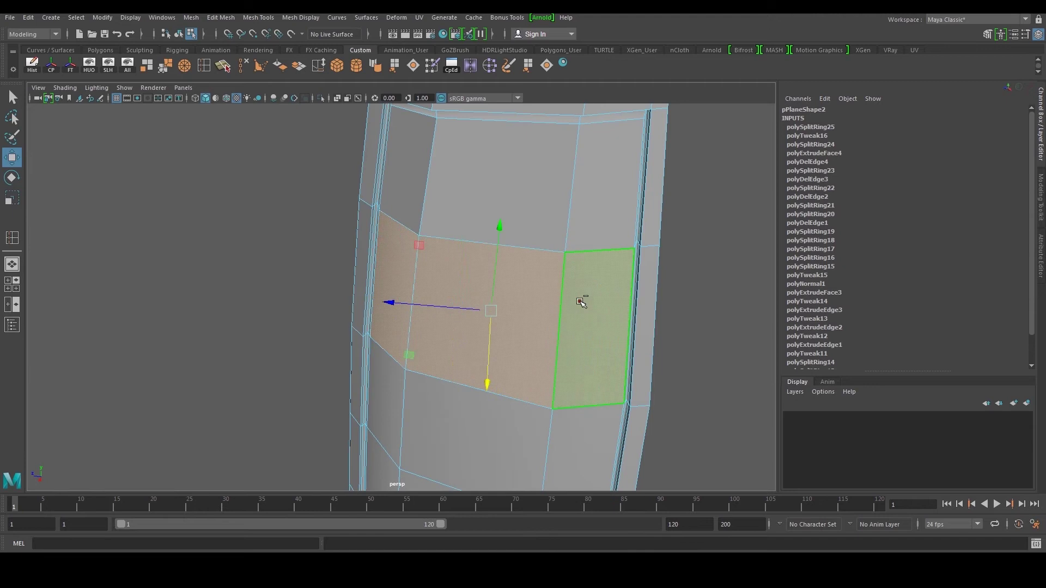
{"action": "left_click_drag", "start_coordinate": [490, 385], "coordinate": [499, 400]}
Select the bottom row of faces on the recessed panel and move it slightly outward.
{"action": "middle_click_drag", "start_coordinate": [459, 474], "coordinate": [445, 256], "text": "alt"}
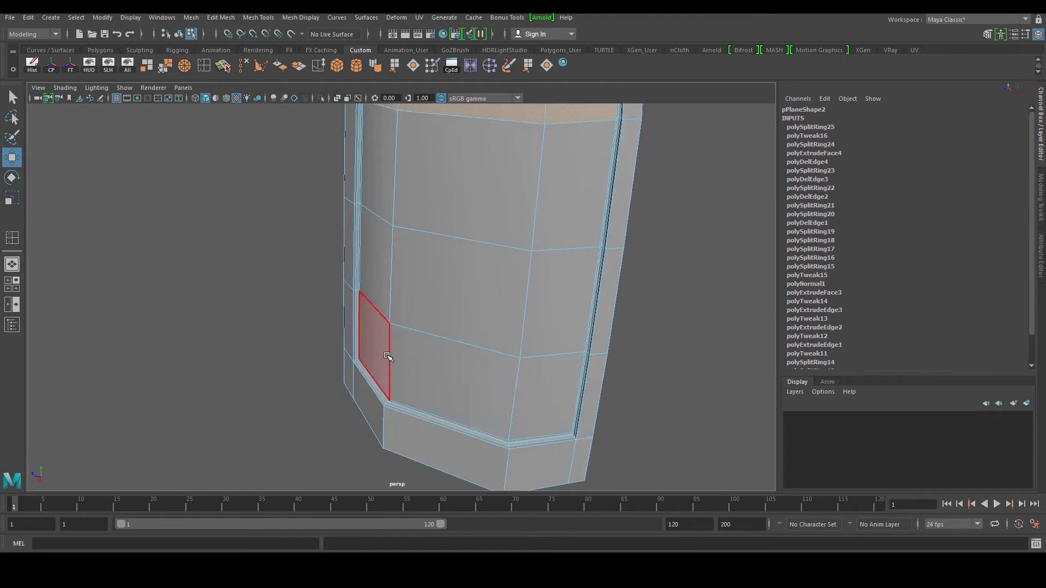
{"action": "left_click", "coordinate": [384, 356]}
{"action": "left_click", "coordinate": [427, 372], "text": "shift"}
{"action": "left_click", "coordinate": [517, 392], "text": "shift"}
{"action": "left_click_drag", "start_coordinate": [452, 442], "coordinate": [444, 251]}
Insert three closely spaced edge loops around the lowest horizontal seam of the plate.
{"action": "right_click_drag", "start_coordinate": [444, 252], "coordinate": [493, 240]}
{"action": "left_click_drag", "start_coordinate": [456, 294], "coordinate": [441, 251], "text": "alt"}
{"action": "left_click", "coordinate": [210, 70]}
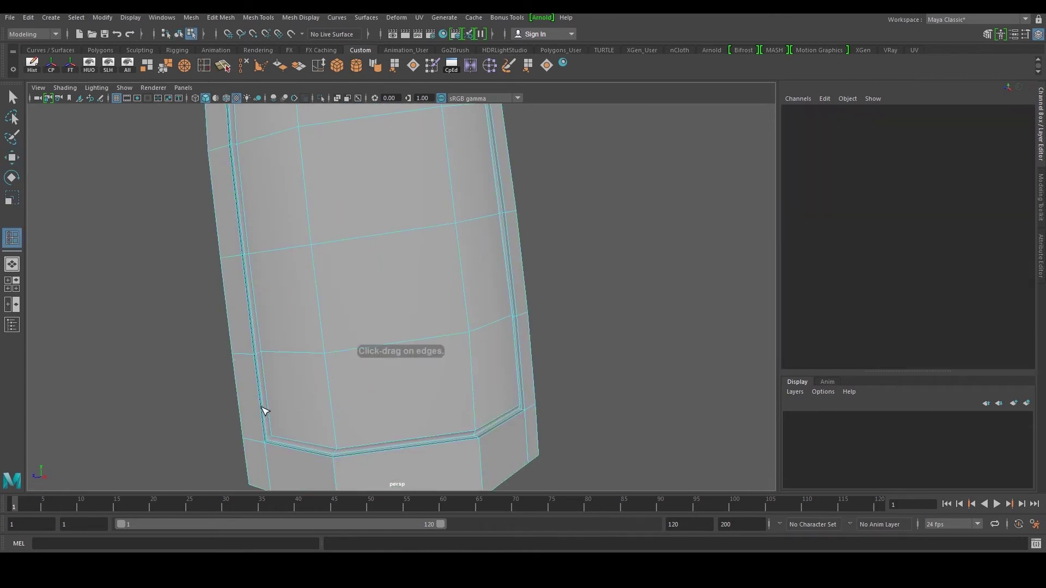
{"action": "left_click_drag", "start_coordinate": [325, 360], "coordinate": [325, 360]}
{"action": "middle_click_drag", "start_coordinate": [327, 361], "coordinate": [355, 313], "text": "alt"}
{"action": "scroll", "coordinate": [355, 313], "scroll_direction": "up", "scroll_amount": 5}
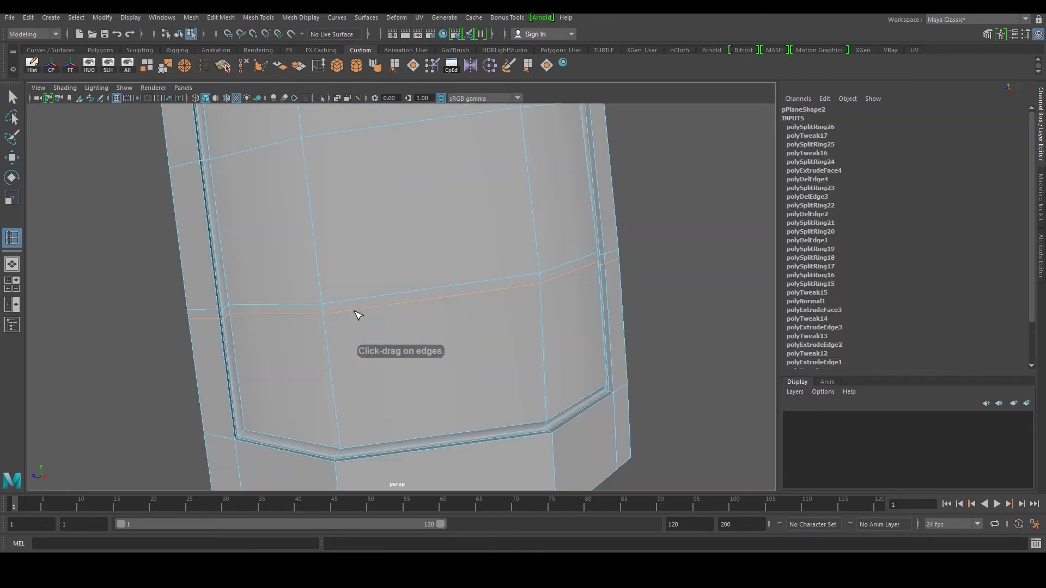
{"action": "left_click_drag", "start_coordinate": [302, 313], "coordinate": [301, 309]}
{"action": "left_click_drag", "start_coordinate": [301, 313], "coordinate": [302, 314]}
Insert three closely spaced edge loops around the second horizontal seam from the plate's lower end.
{"action": "middle_click_drag", "start_coordinate": [303, 312], "coordinate": [316, 393], "text": "alt"}
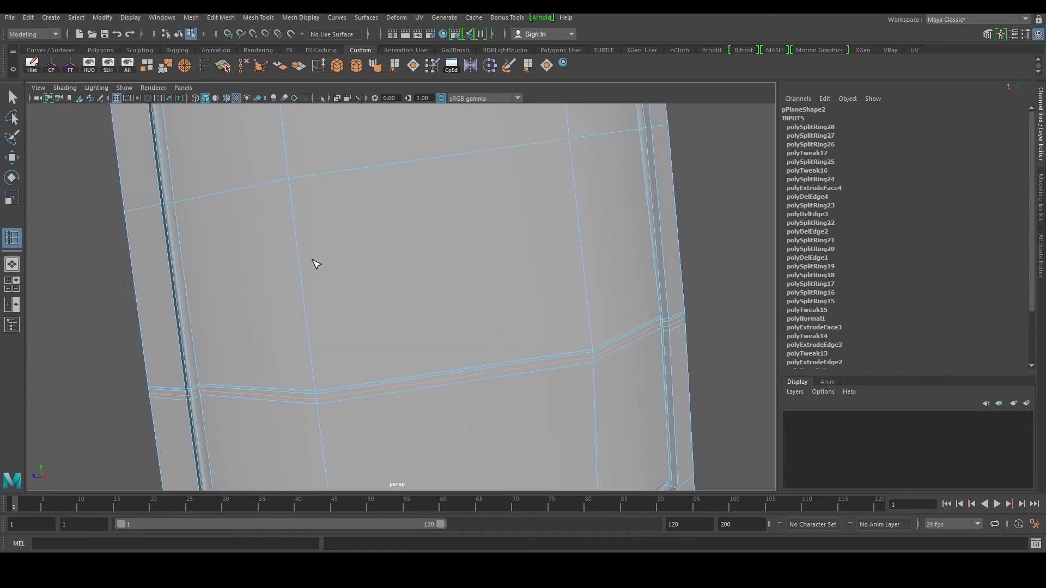
{"action": "left_click_drag", "start_coordinate": [289, 190], "coordinate": [289, 186]}
{"action": "left_click_drag", "start_coordinate": [289, 183], "coordinate": [290, 182]}
{"action": "left_click", "coordinate": [290, 183]}
Insert three closely spaced edge loops around the third horizontal seam from the plate's lower end.
{"action": "middle_click_drag", "start_coordinate": [291, 184], "coordinate": [326, 353], "text": "alt"}
{"action": "left_click", "coordinate": [314, 210]}
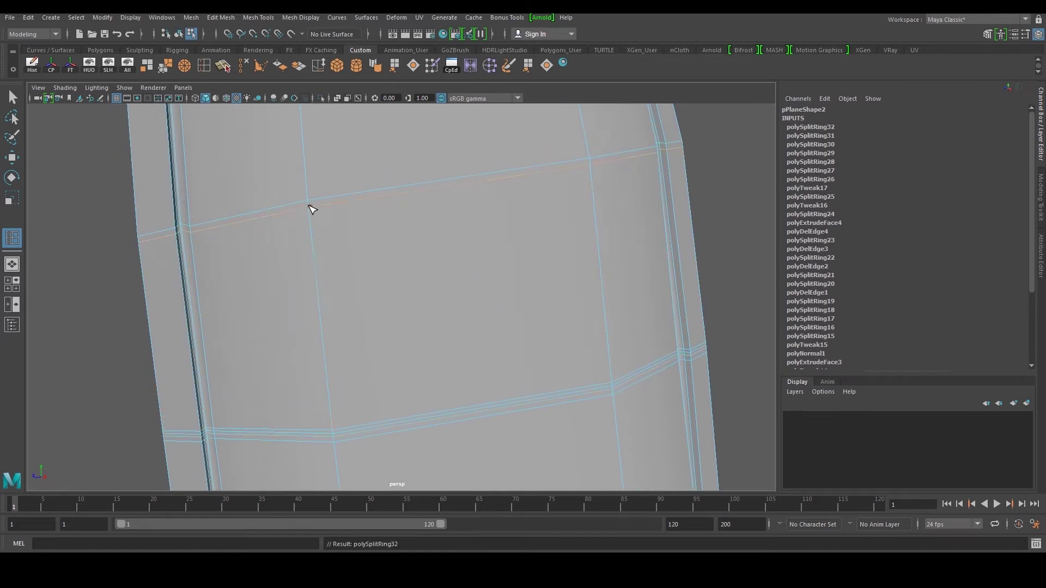
{"action": "left_click", "coordinate": [309, 204]}
{"action": "key", "text": "ctrl+z"}
{"action": "middle_click_drag", "start_coordinate": [310, 207], "coordinate": [329, 266], "text": "alt"}
{"action": "scroll", "coordinate": [329, 266], "scroll_direction": "up", "scroll_amount": 4}
{"action": "middle_click_drag", "start_coordinate": [282, 218], "coordinate": [345, 269], "text": "alt"}
{"action": "left_click", "coordinate": [354, 281]}
{"action": "left_click", "coordinate": [353, 287]}
Insert three closely spaced edge loops around the uppermost horizontal seam of the plate.
{"action": "scroll", "coordinate": [355, 283], "scroll_direction": "down", "scroll_amount": 5}
{"action": "middle_click_drag", "start_coordinate": [354, 282], "coordinate": [374, 325], "text": "alt"}
{"action": "scroll", "coordinate": [374, 325], "scroll_direction": "up", "scroll_amount": 1}
{"action": "middle_click_drag", "start_coordinate": [371, 251], "coordinate": [371, 293], "text": "alt"}
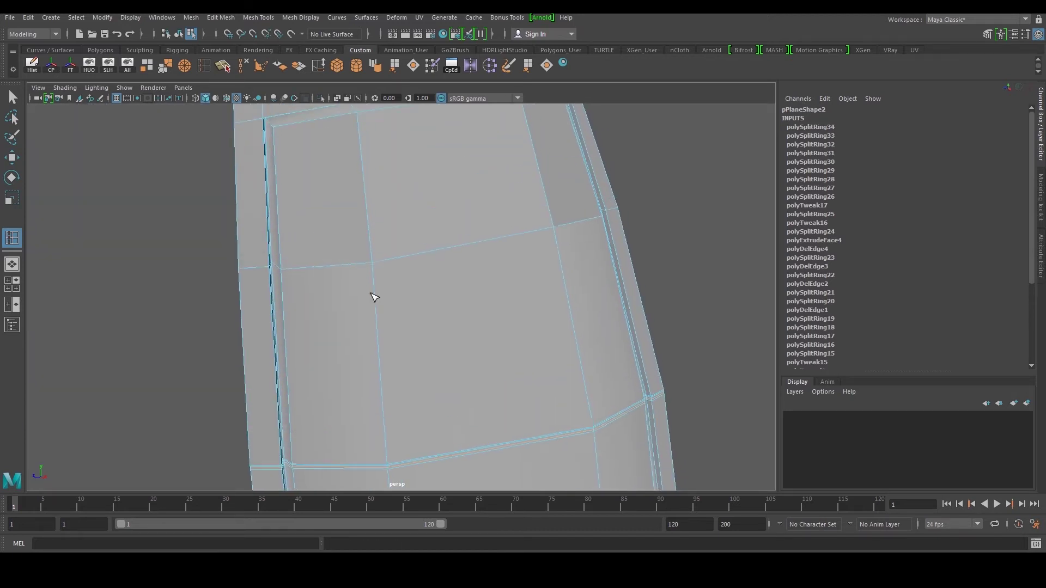
{"action": "scroll", "coordinate": [374, 297], "scroll_direction": "up", "scroll_amount": 2}
{"action": "left_click", "coordinate": [357, 241]}
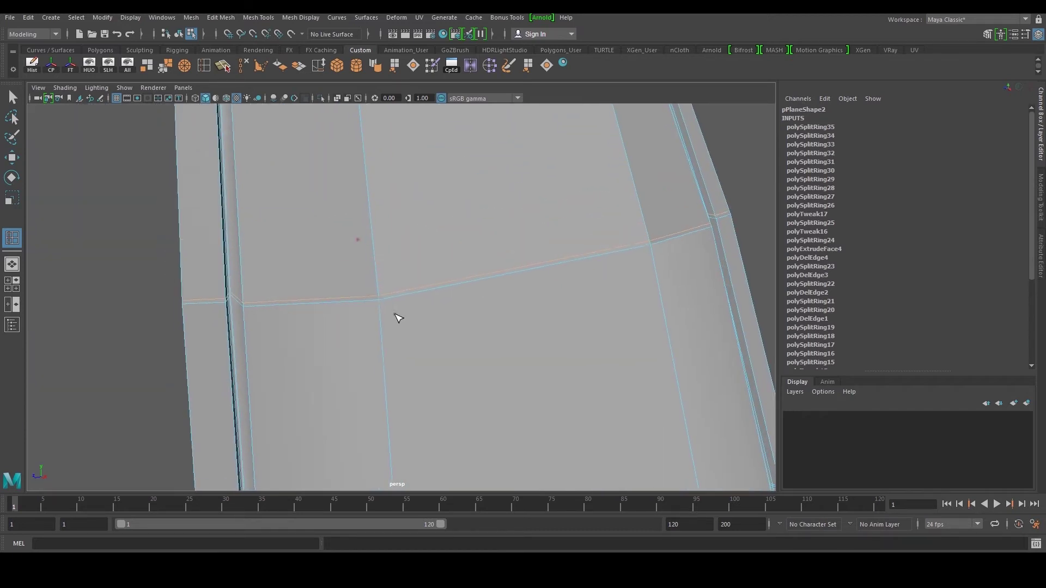
{"action": "scroll", "coordinate": [336, 307], "scroll_direction": "up", "scroll_amount": 4}
{"action": "left_click", "coordinate": [308, 322]}
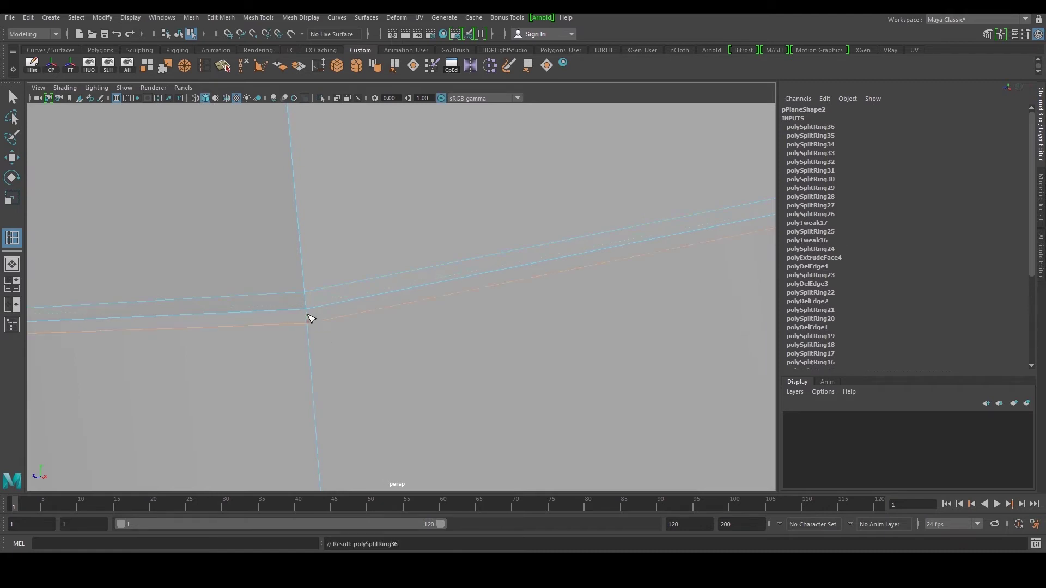
{"action": "left_click", "coordinate": [308, 315]}
Select the first middle edges of the uppermost seam's loop group across the front of the recessed panel.
{"action": "scroll", "coordinate": [361, 304], "scroll_direction": "down", "scroll_amount": 5}
{"action": "scroll", "coordinate": [369, 300], "scroll_direction": "up", "scroll_amount": 2}
{"action": "key", "text": "w"}
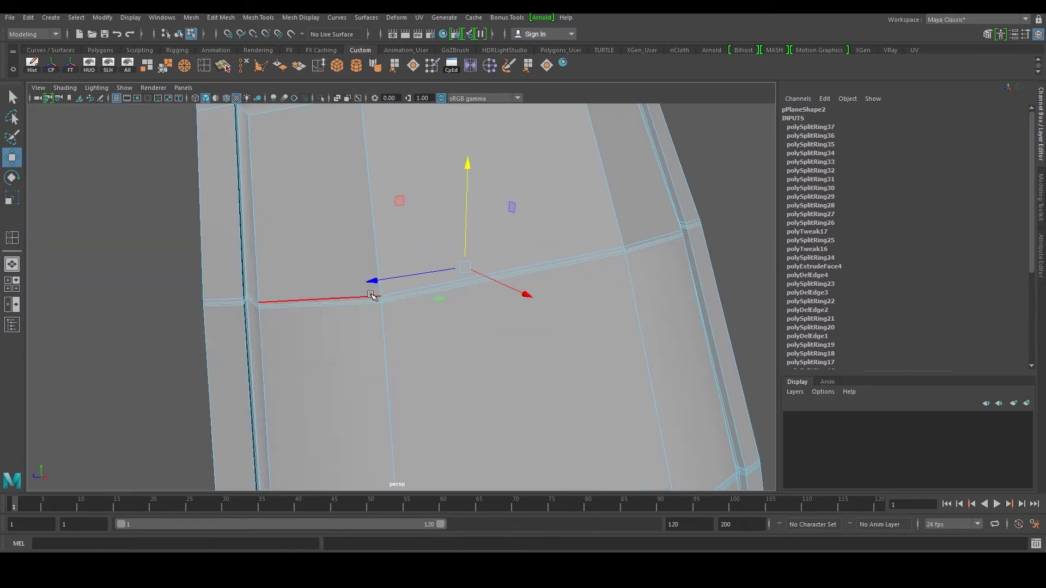
{"action": "scroll", "coordinate": [370, 297], "scroll_direction": "up", "scroll_amount": 4}
{"action": "left_click", "coordinate": [287, 311]}
{"action": "scroll", "coordinate": [291, 308], "scroll_direction": "down", "scroll_amount": 5}
{"action": "scroll", "coordinate": [280, 305], "scroll_direction": "up", "scroll_amount": 1}
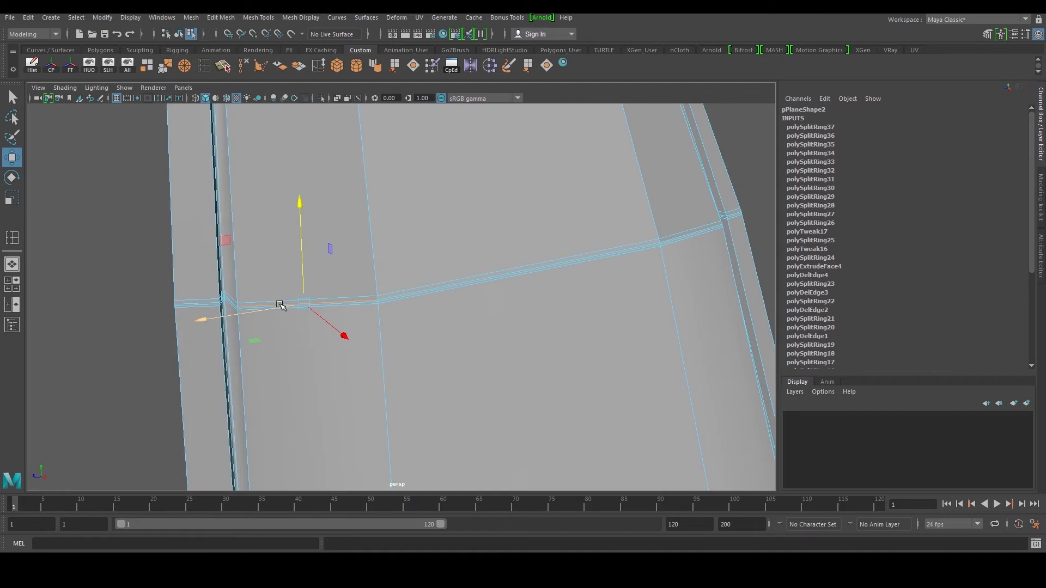
{"action": "left_click_drag", "start_coordinate": [289, 303], "coordinate": [327, 313], "text": "alt"}
{"action": "middle_click_drag", "start_coordinate": [326, 312], "coordinate": [387, 287], "text": "alt"}
{"action": "scroll", "coordinate": [387, 288], "scroll_direction": "up", "scroll_amount": 1}
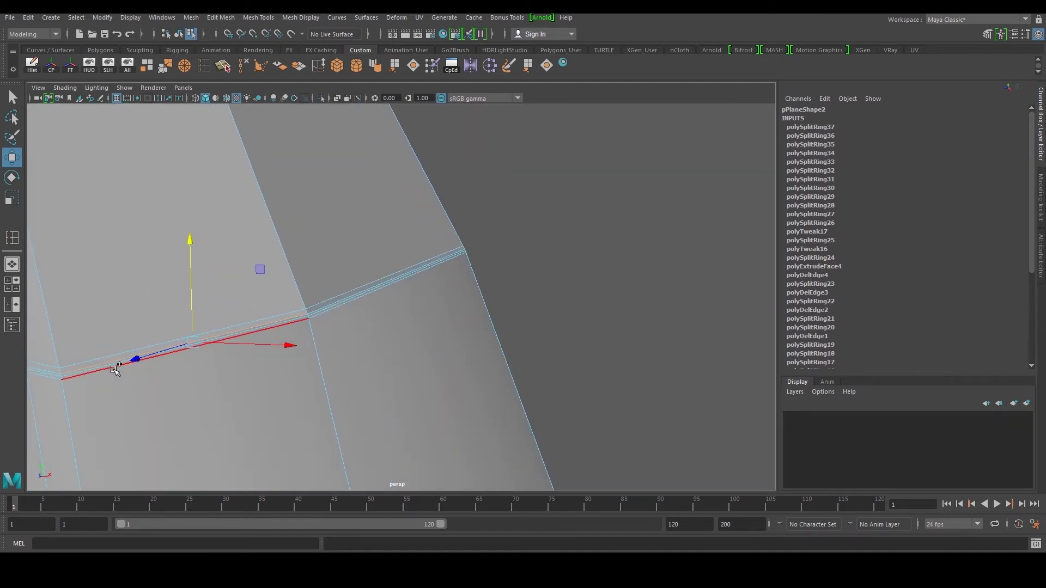
{"action": "left_click", "coordinate": [82, 374], "text": "shift"}
Extend the edge selection along the uppermost seam to the remaining segments on the panel's sides.
{"action": "left_click_drag", "start_coordinate": [95, 384], "coordinate": [156, 376], "text": "alt"}
{"action": "middle_click_drag", "start_coordinate": [155, 375], "coordinate": [330, 344], "text": "alt"}
{"action": "left_click_drag", "start_coordinate": [330, 344], "coordinate": [269, 326], "text": "alt"}
{"action": "middle_click_drag", "start_coordinate": [543, 304], "coordinate": [278, 314], "text": "alt"}
{"action": "left_click", "coordinate": [263, 281], "text": "shift"}
{"action": "left_click", "coordinate": [259, 284], "text": "shift"}
{"action": "left_click_drag", "start_coordinate": [602, 248], "coordinate": [349, 256], "text": "alt"}
{"action": "middle_click_drag", "start_coordinate": [349, 256], "coordinate": [453, 241], "text": "alt"}
{"action": "left_click", "coordinate": [452, 244], "text": "shift"}
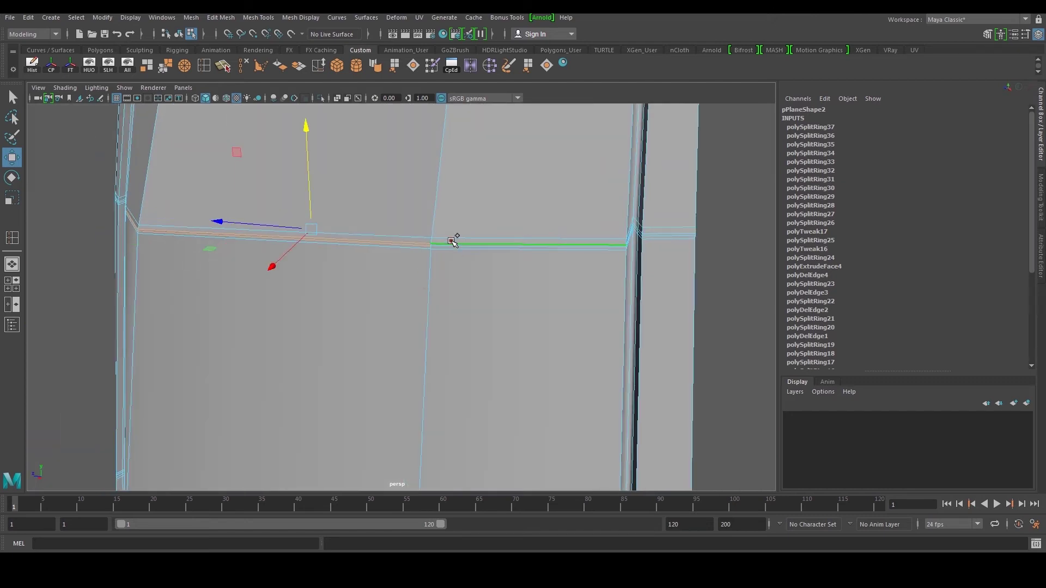
{"action": "left_click", "coordinate": [452, 246], "text": "shift"}
Add the middle edges of the second seam from the top to the selection, across the whole recessed panel.
{"action": "middle_click_drag", "start_coordinate": [392, 403], "coordinate": [460, 178], "text": "alt"}
{"action": "right_click_drag", "start_coordinate": [461, 178], "coordinate": [416, 280], "text": "alt"}
{"action": "middle_click_drag", "start_coordinate": [417, 281], "coordinate": [358, 264], "text": "alt"}
{"action": "right_click_drag", "start_coordinate": [358, 264], "coordinate": [406, 274], "text": "alt"}
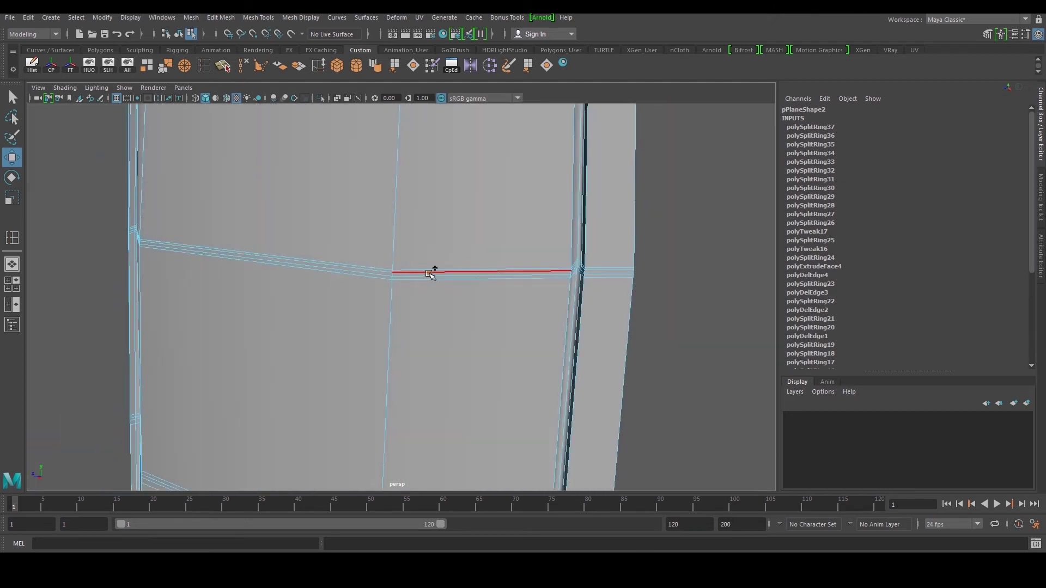
{"action": "left_click", "coordinate": [425, 277], "text": "shift"}
{"action": "left_click", "coordinate": [388, 273], "text": "shift"}
{"action": "left_click", "coordinate": [386, 275], "text": "shift"}
{"action": "left_click_drag", "start_coordinate": [243, 276], "coordinate": [327, 234], "text": "alt"}
{"action": "middle_click_drag", "start_coordinate": [327, 234], "coordinate": [438, 221], "text": "alt"}
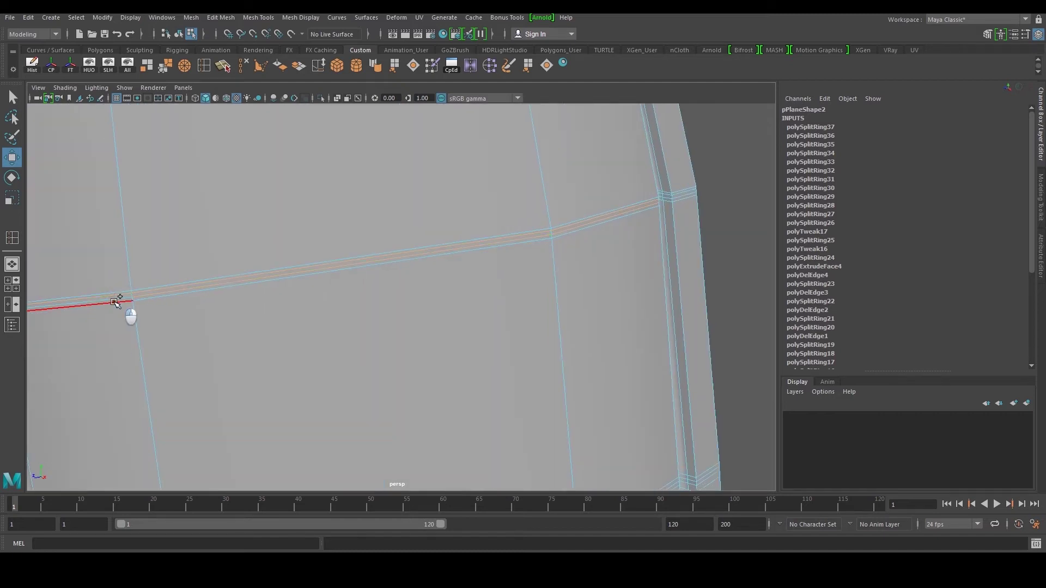
{"action": "left_click", "coordinate": [116, 298], "text": "shift"}
Add the next lower seam's middle edge loops to the selection and deselect their edges on the plate's border.
{"action": "right_click_drag", "start_coordinate": [273, 289], "coordinate": [240, 263], "text": "alt"}
{"action": "middle_click_drag", "start_coordinate": [240, 263], "coordinate": [314, 119], "text": "alt"}
{"action": "right_click_drag", "start_coordinate": [314, 118], "coordinate": [316, 224], "text": "alt"}
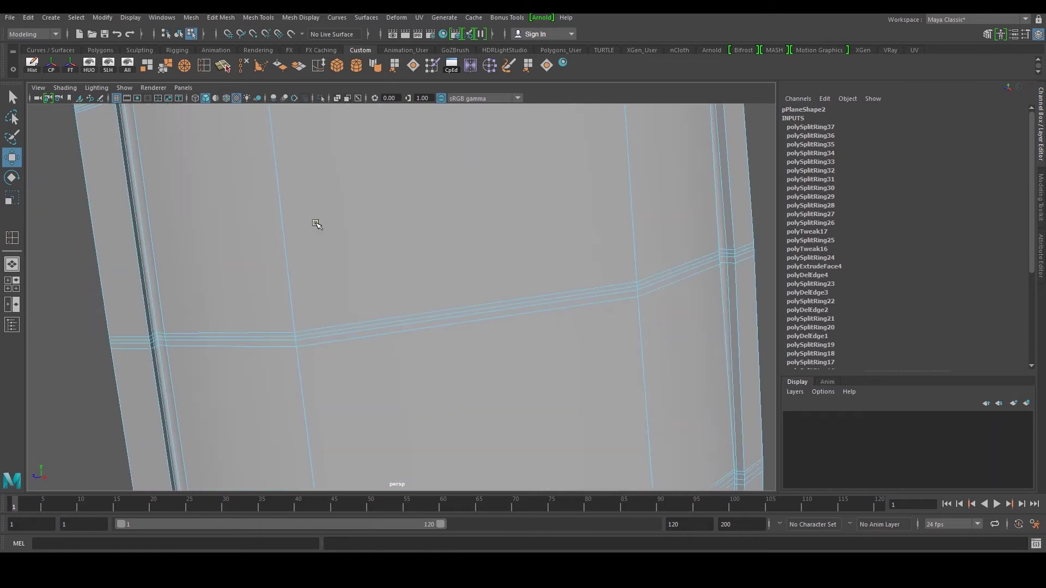
{"action": "double_click", "coordinate": [281, 341]}
{"action": "middle_click_drag", "start_coordinate": [499, 300], "coordinate": [238, 300], "text": "alt"}
{"action": "right_click_drag", "start_coordinate": [238, 300], "coordinate": [327, 296], "text": "alt"}
{"action": "left_click_drag", "start_coordinate": [519, 264], "coordinate": [521, 259], "text": "ctrl"}
{"action": "middle_click_drag", "start_coordinate": [522, 259], "coordinate": [468, 245], "text": "alt"}
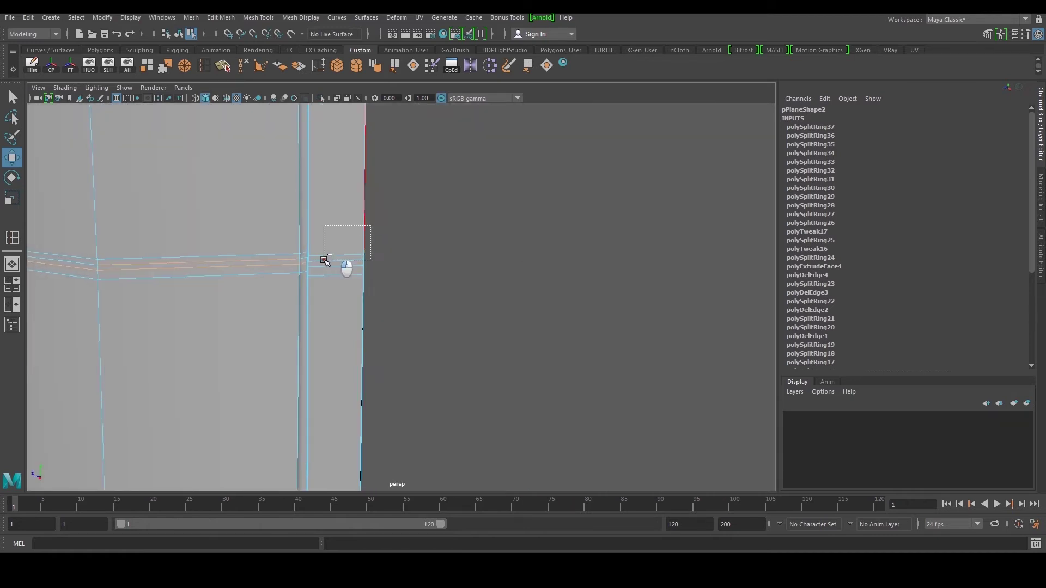
{"action": "left_click_drag", "start_coordinate": [299, 278], "coordinate": [305, 275], "text": "ctrl"}
Deselect the remaining seam edges on the outer border and around the plate's other side.
{"action": "right_click_drag", "start_coordinate": [306, 273], "coordinate": [261, 261], "text": "alt"}
{"action": "middle_click_drag", "start_coordinate": [337, 267], "coordinate": [376, 398], "text": "alt"}
{"action": "left_click_drag", "start_coordinate": [375, 305], "coordinate": [310, 348], "text": "alt"}
{"action": "right_click_drag", "start_coordinate": [310, 348], "coordinate": [355, 332], "text": "alt"}
{"action": "left_click_drag", "start_coordinate": [322, 248], "coordinate": [421, 225]}
{"action": "left_click_drag", "start_coordinate": [336, 297], "coordinate": [295, 297], "text": "alt"}
{"action": "middle_click_drag", "start_coordinate": [295, 297], "coordinate": [429, 247], "text": "alt"}
{"action": "left_click_drag", "start_coordinate": [175, 348], "coordinate": [303, 340], "text": "alt"}
{"action": "scroll", "coordinate": [322, 332], "scroll_direction": "down", "scroll_amount": 5}
{"action": "left_click_drag", "start_coordinate": [319, 403], "coordinate": [320, 404], "text": "ctrl"}
{"action": "left_click_drag", "start_coordinate": [367, 401], "coordinate": [333, 397], "text": "alt"}
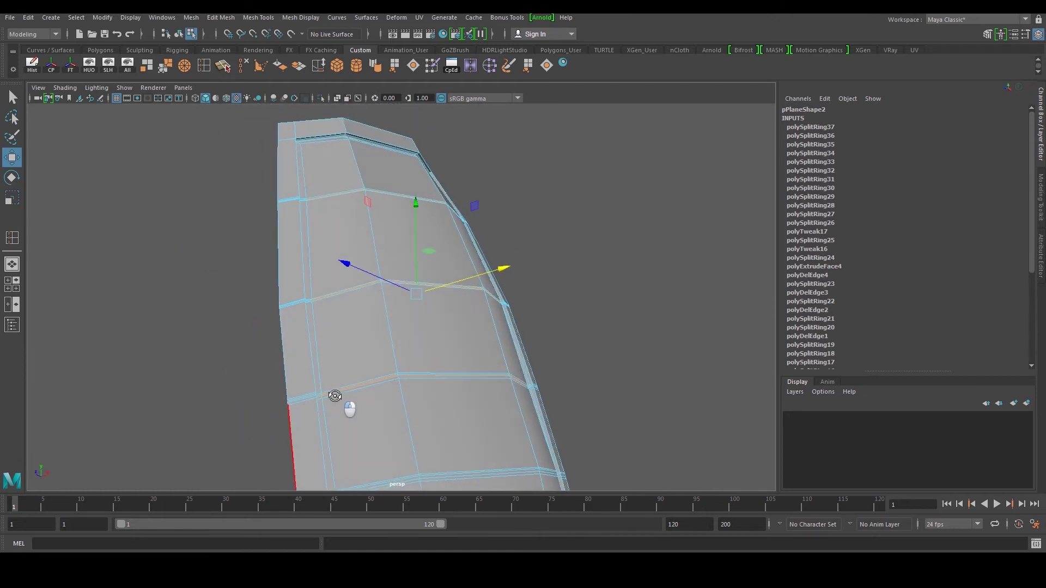
Deselect the seam's remaining short edges on the plate's side border.
{"action": "middle_click_drag", "start_coordinate": [333, 398], "coordinate": [369, 309], "text": "alt"}
{"action": "scroll", "coordinate": [369, 309], "scroll_direction": "up", "scroll_amount": 3}
{"action": "left_click_drag", "start_coordinate": [369, 308], "coordinate": [330, 330], "text": "alt"}
{"action": "middle_click_drag", "start_coordinate": [330, 330], "coordinate": [377, 303], "text": "alt"}
{"action": "scroll", "coordinate": [377, 303], "scroll_direction": "up", "scroll_amount": 4}
{"action": "mouse_move", "coordinate": [235, 326]}
{"action": "left_mouse_down", "text": "ctrl"}
{"action": "mouse_move", "coordinate": [292, 386]}
{"action": "mouse_move", "coordinate": [303, 337]}
{"action": "left_mouse_up", "text": "ctrl"}
{"action": "scroll", "coordinate": [338, 331], "scroll_direction": "down", "scroll_amount": 5}
{"action": "left_click_drag", "start_coordinate": [383, 322], "coordinate": [327, 349], "text": "alt"}
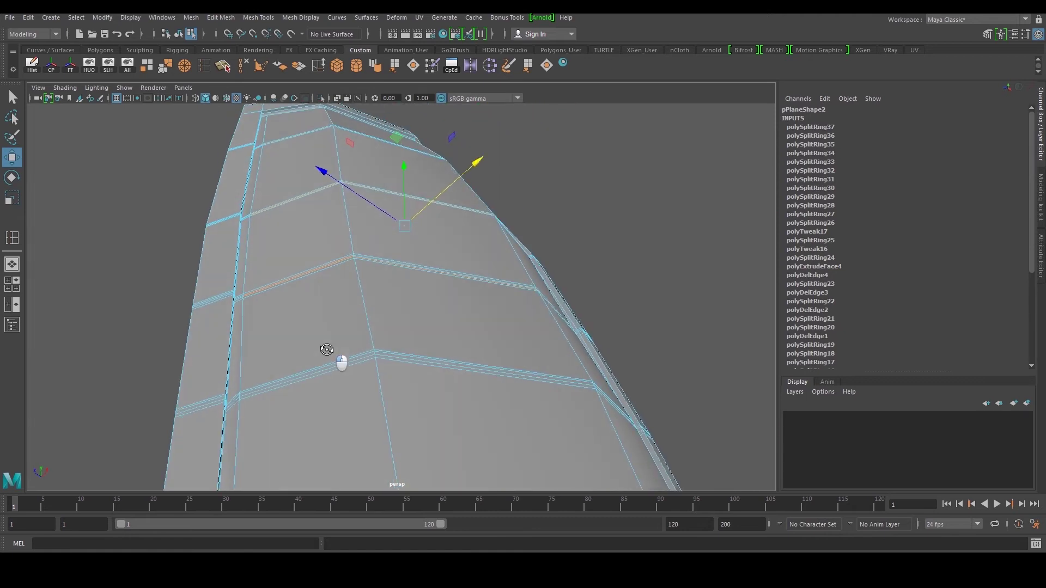
Add the middle edges of the next lower seam to the selection and check the full edge selection in wireframe display.
{"action": "left_click", "coordinate": [307, 374], "text": "ctrl+shift"}
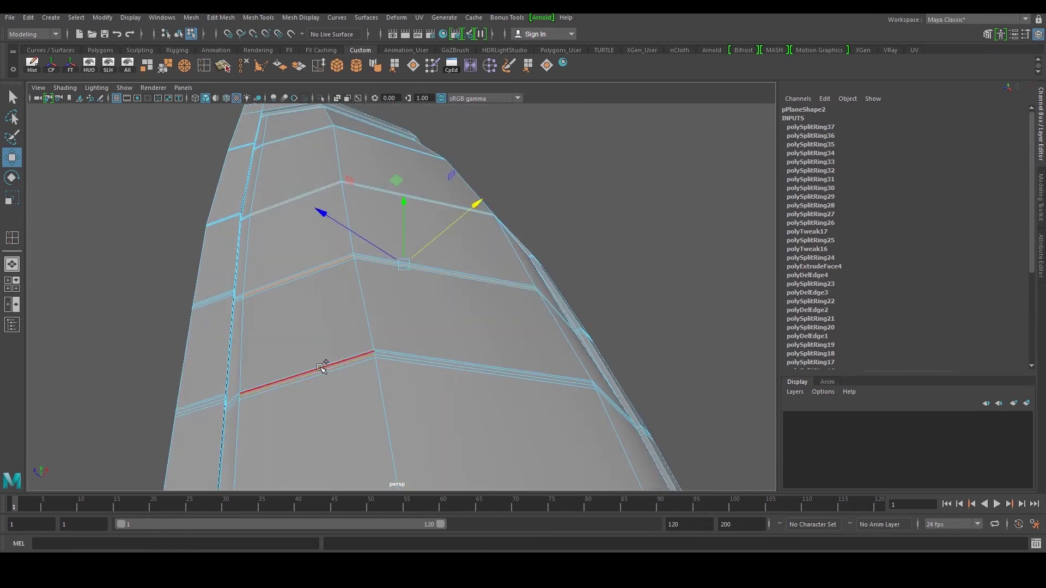
{"action": "left_click", "coordinate": [391, 356], "text": "ctrl+shift"}
{"action": "left_click_drag", "start_coordinate": [390, 352], "coordinate": [438, 373], "text": "alt"}
{"action": "left_click_drag", "start_coordinate": [369, 311], "coordinate": [480, 347], "text": "alt"}
{"action": "key", "text": "4"}
{"action": "scroll", "coordinate": [444, 329], "scroll_direction": "down", "scroll_amount": 4}
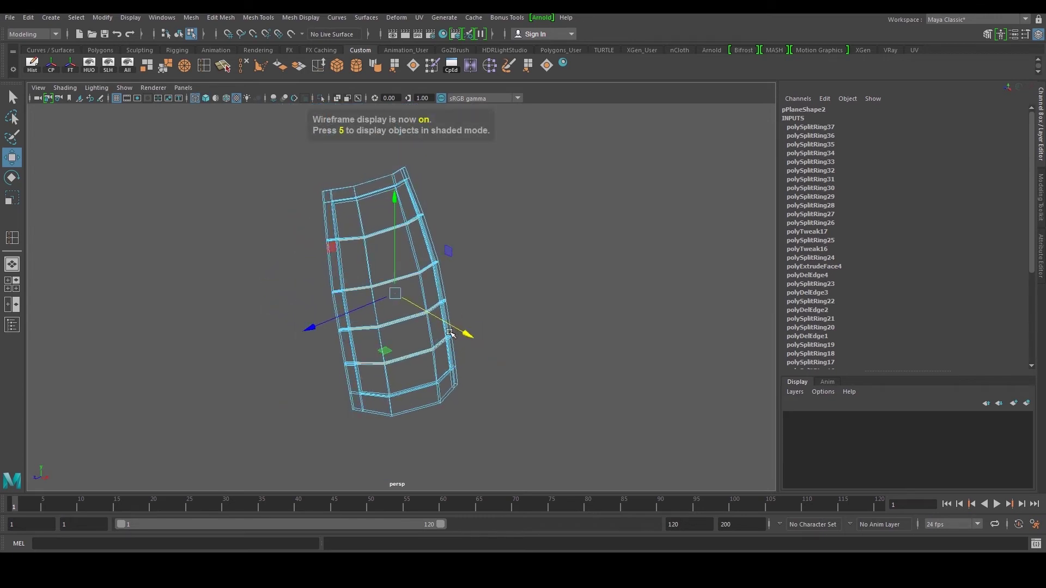
Move the selected middle seam edges inward to sink the seams into grooves, and return to object mode with nothing selected.
{"action": "key", "text": "6"}
{"action": "scroll", "coordinate": [450, 333], "scroll_direction": "up", "scroll_amount": 4}
{"action": "left_click_drag", "start_coordinate": [451, 342], "coordinate": [436, 243], "text": "alt"}
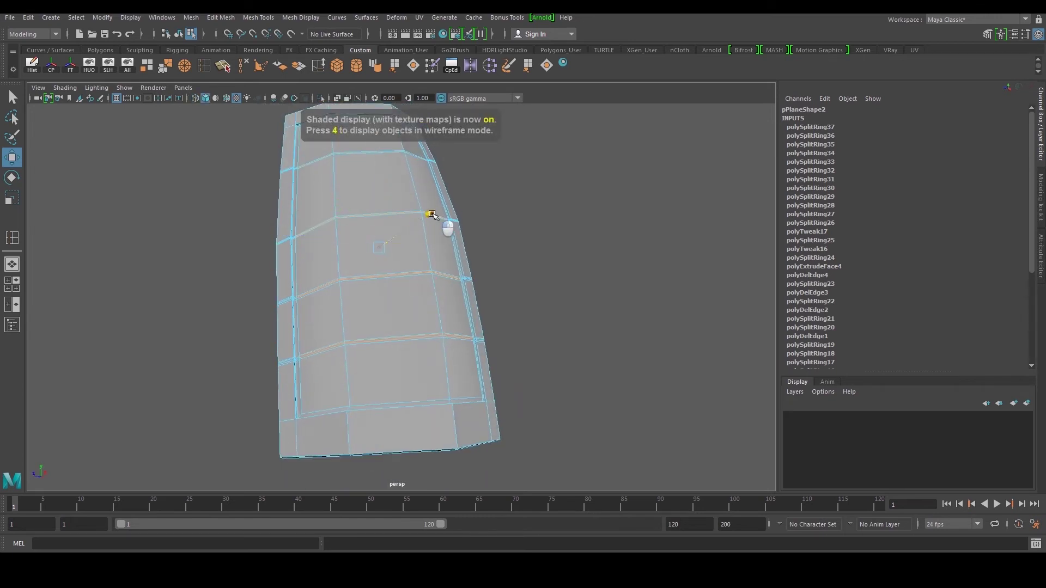
{"action": "middle_click_drag", "start_coordinate": [401, 228], "coordinate": [431, 316], "text": "alt"}
{"action": "scroll", "coordinate": [360, 315], "scroll_direction": "up", "scroll_amount": 5}
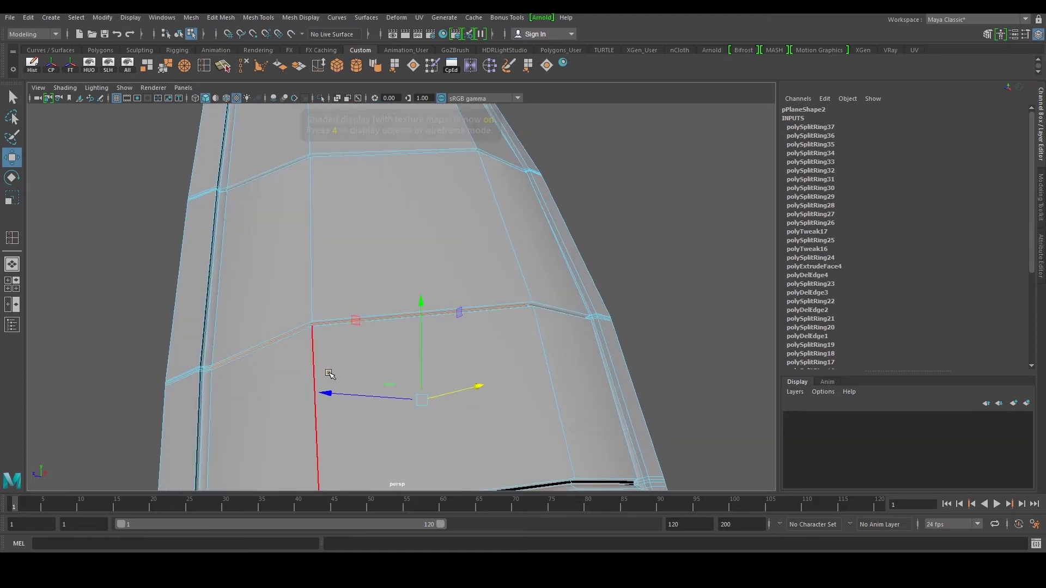
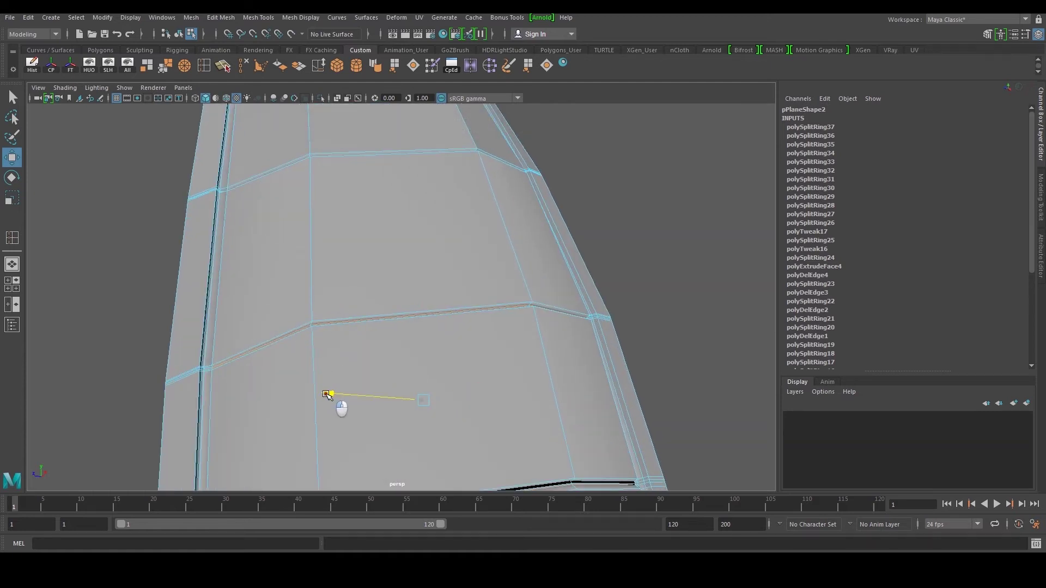
{"action": "right_click_drag", "start_coordinate": [360, 227], "coordinate": [417, 188]}
{"action": "left_click", "coordinate": [557, 156]}
Insert supporting edge loops on the thigh plate beside the recess's upper edge and along both sides of the uppermost seams.
{"action": "scroll", "coordinate": [572, 215], "scroll_direction": "down", "scroll_amount": 5}
{"action": "left_click_drag", "start_coordinate": [568, 255], "coordinate": [545, 274], "text": "alt"}
{"action": "scroll", "coordinate": [545, 274], "scroll_direction": "up", "scroll_amount": 5}
{"action": "left_click", "coordinate": [457, 347]}
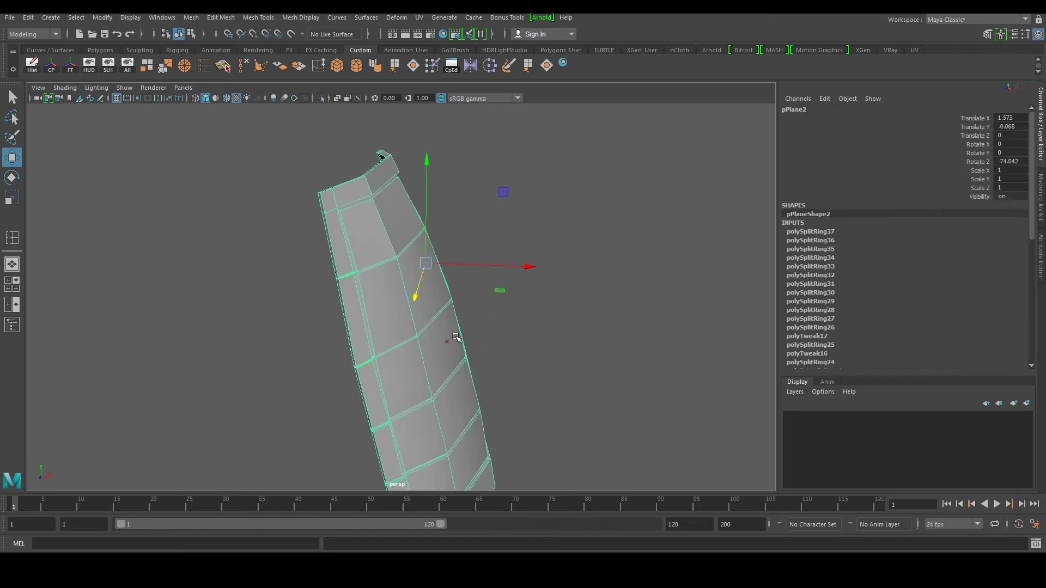
{"action": "left_click_drag", "start_coordinate": [478, 326], "coordinate": [487, 329], "text": "alt"}
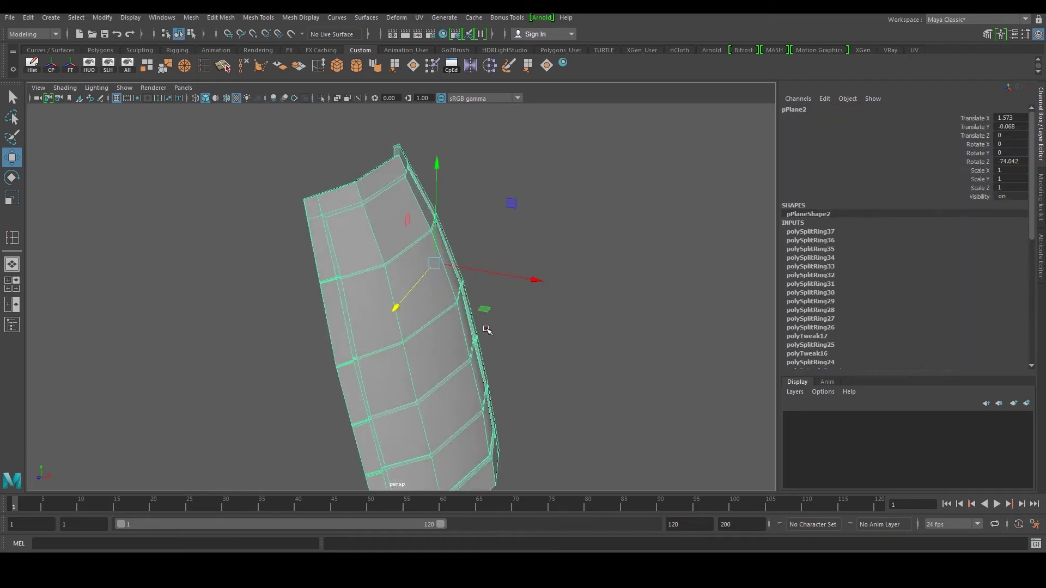
{"action": "left_click", "coordinate": [205, 66]}
{"action": "scroll", "coordinate": [332, 252], "scroll_direction": "up", "scroll_amount": 4}
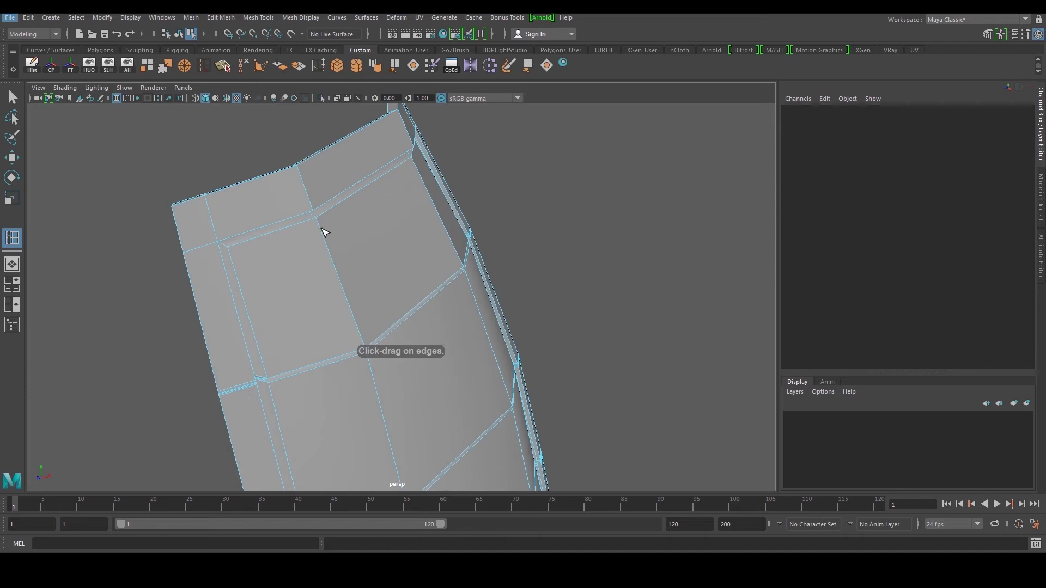
{"action": "left_click", "coordinate": [321, 229]}
{"action": "left_click", "coordinate": [361, 339]}
{"action": "left_click", "coordinate": [369, 363]}
{"action": "middle_click_drag", "start_coordinate": [372, 368], "coordinate": [362, 325], "text": "alt"}
{"action": "left_click", "coordinate": [366, 361]}
{"action": "left_click", "coordinate": [374, 380]}
Insert supporting edge loops on both sides of the remaining lower seams down to the bottom of the recessed panel.
{"action": "left_click_drag", "start_coordinate": [371, 365], "coordinate": [356, 241], "text": "alt"}
{"action": "left_click", "coordinate": [355, 315]}
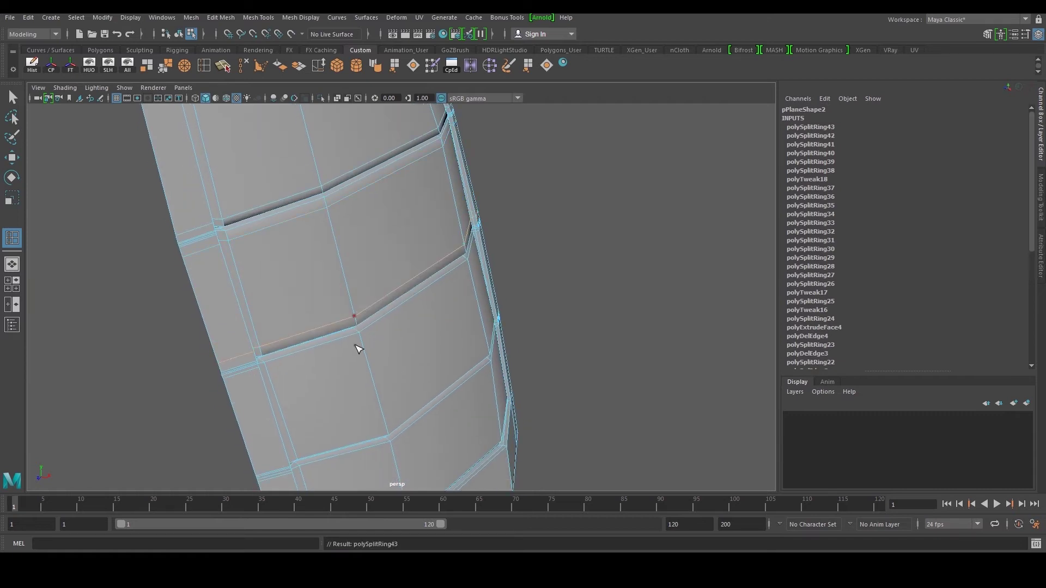
{"action": "left_click", "coordinate": [359, 340]}
{"action": "middle_click_drag", "start_coordinate": [360, 342], "coordinate": [347, 267], "text": "alt"}
{"action": "left_click", "coordinate": [356, 324]}
{"action": "left_click", "coordinate": [364, 344]}
{"action": "left_click", "coordinate": [380, 413]}
{"action": "left_click", "coordinate": [384, 440]}
{"action": "left_click", "coordinate": [392, 476]}
Insert an edge loop near the plate's top edge and another around its outer rim, and leave the edge loop tool.
{"action": "middle_click_drag", "start_coordinate": [322, 257], "coordinate": [413, 528], "text": "alt"}
{"action": "left_click", "coordinate": [359, 215]}
{"action": "left_click_drag", "start_coordinate": [261, 226], "coordinate": [346, 232], "text": "alt"}
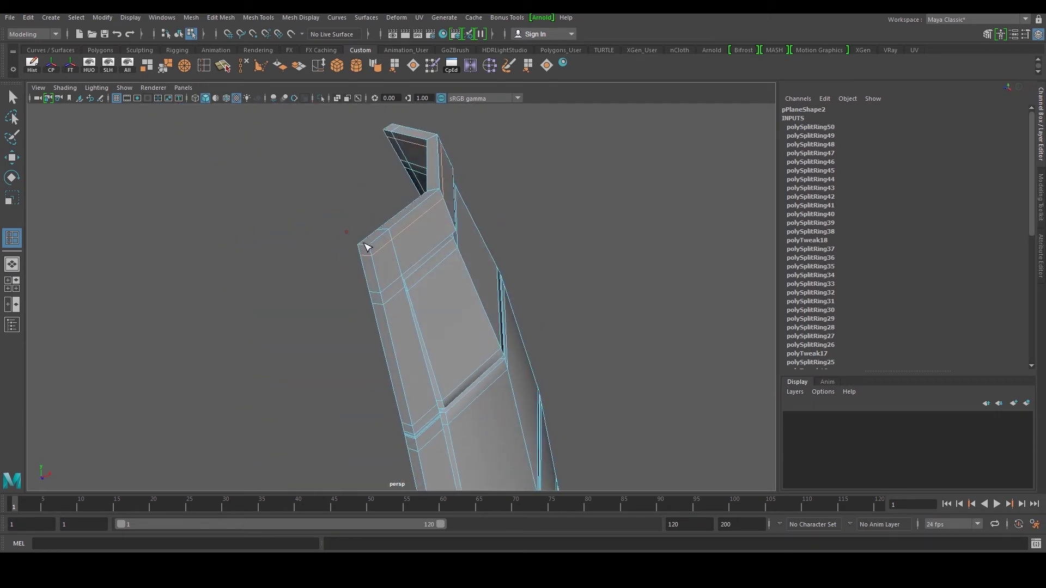
{"action": "key", "text": "w"}
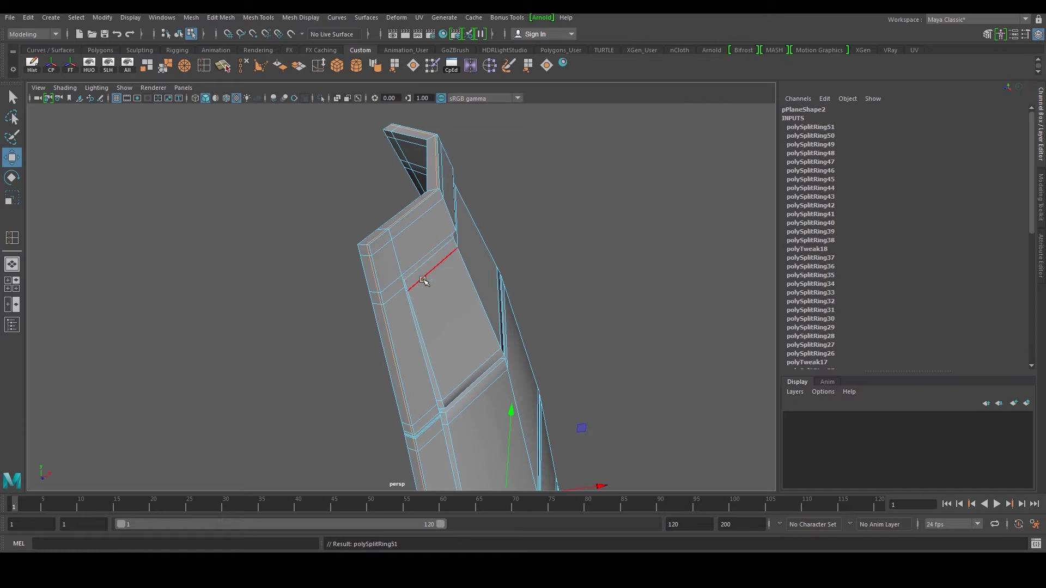
Scale the new rim edge loop slightly to adjust the plate's outer border.
{"action": "key", "text": "r"}
{"action": "middle_click_drag", "start_coordinate": [479, 394], "coordinate": [456, 290], "text": "alt"}
{"action": "left_click_drag", "start_coordinate": [482, 391], "coordinate": [489, 394]}
{"action": "left_click_drag", "start_coordinate": [483, 469], "coordinate": [486, 444], "text": "alt"}
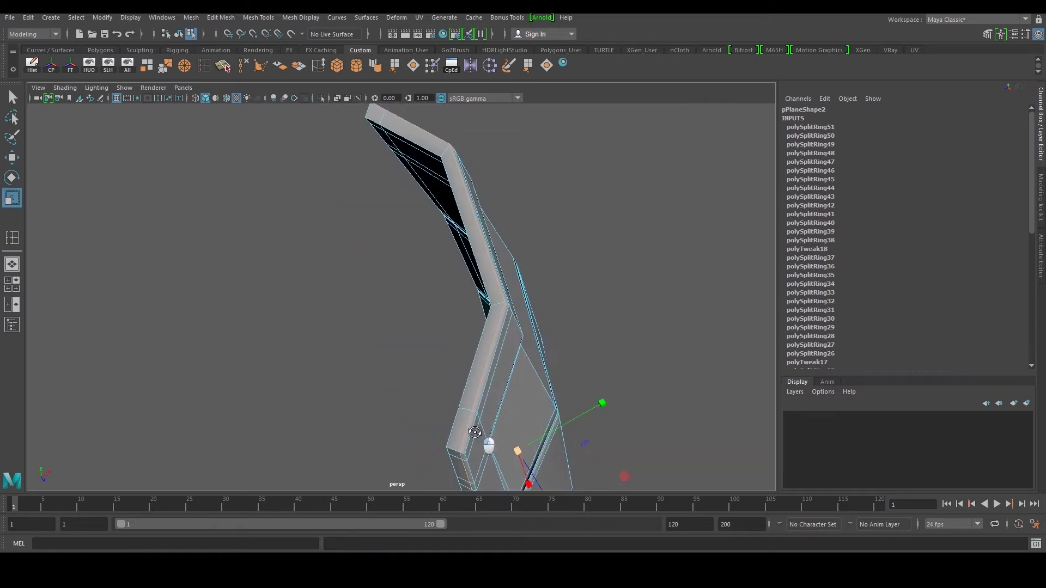
Insert a further supporting edge loop along the thickness of the plate's rim and leave the edge loop tool.
{"action": "middle_click_drag", "start_coordinate": [486, 443], "coordinate": [459, 406], "text": "alt"}
{"action": "left_click", "coordinate": [202, 70]}
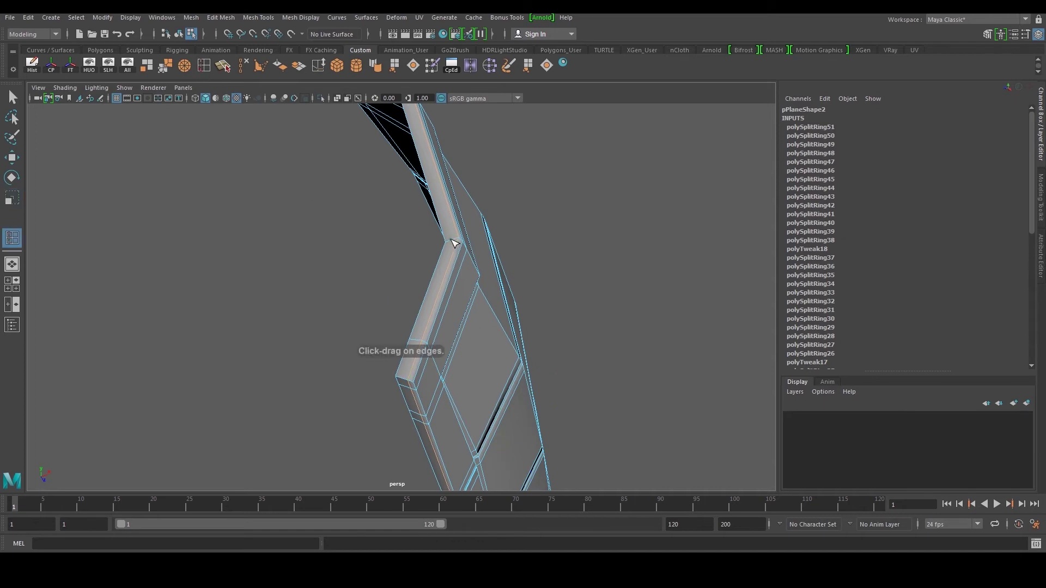
{"action": "left_click_drag", "start_coordinate": [450, 240], "coordinate": [450, 238]}
{"action": "key", "text": "w"}
{"action": "right_click_drag", "start_coordinate": [453, 221], "coordinate": [479, 200]}
Show the thigh plate in smooth preview and return to object mode with nothing selected.
{"action": "key", "text": "3"}
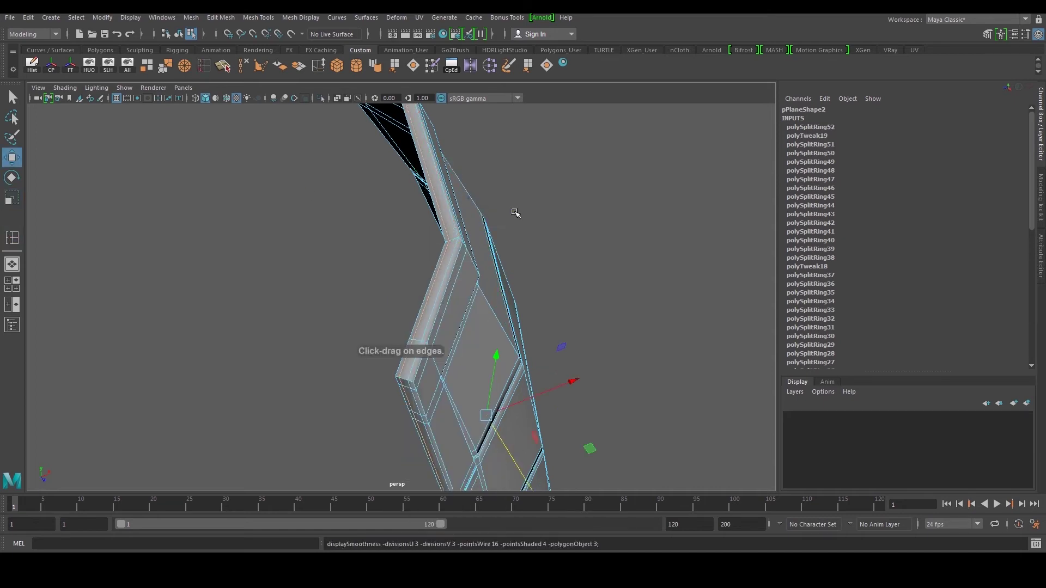
{"action": "left_click", "coordinate": [538, 257]}
{"action": "scroll", "coordinate": [539, 260], "scroll_direction": "down", "scroll_amount": 5}
{"action": "left_click_drag", "start_coordinate": [540, 262], "coordinate": [512, 227], "text": "alt"}
{"action": "scroll", "coordinate": [513, 256], "scroll_direction": "down", "scroll_amount": 4}
{"action": "right_click_drag", "start_coordinate": [409, 264], "coordinate": [463, 248]}
{"action": "left_click", "coordinate": [523, 210]}
Unhide all objects so the body and the other armor pieces show around the plate.
{"action": "left_click_drag", "start_coordinate": [523, 212], "coordinate": [575, 206], "text": "alt"}
{"action": "scroll", "coordinate": [496, 231], "scroll_direction": "up", "scroll_amount": 4}
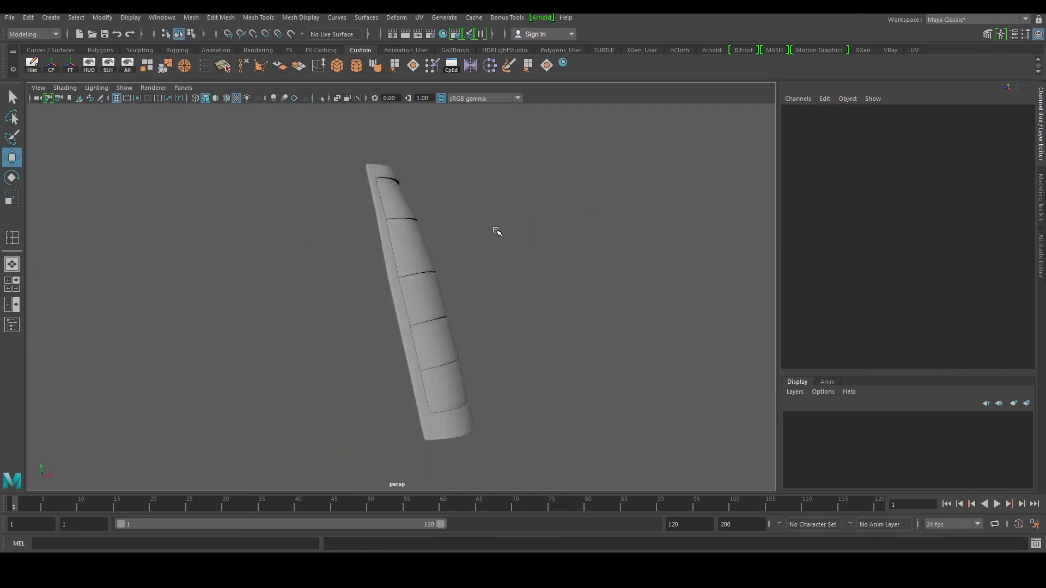
{"action": "middle_click_drag", "start_coordinate": [463, 245], "coordinate": [450, 275], "text": "alt"}
{"action": "left_click", "coordinate": [132, 69]}
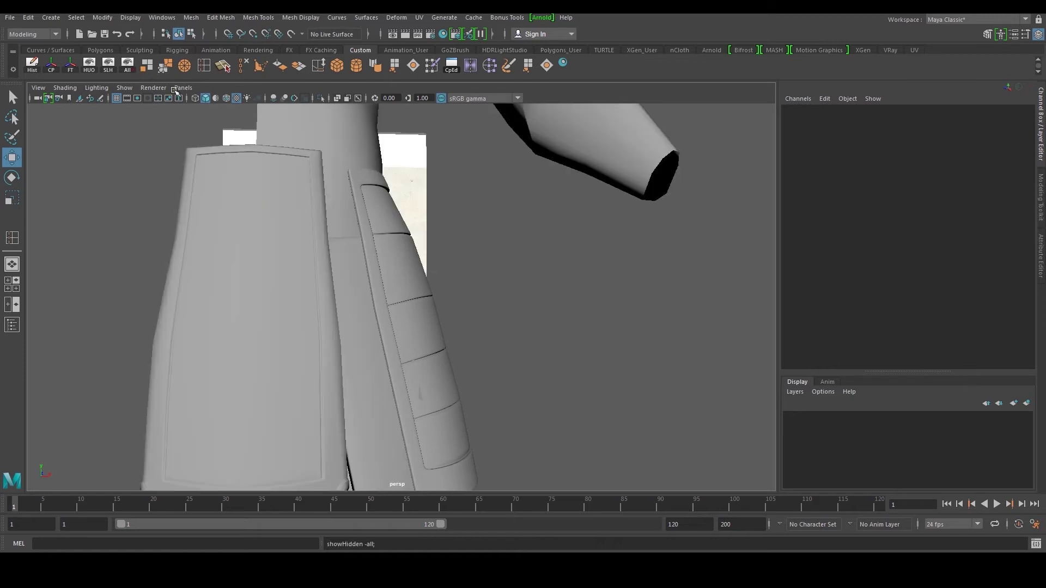
Select the thigh surface beneath the armor plate and display it in smooth preview.
{"action": "scroll", "coordinate": [458, 255], "scroll_direction": "down", "scroll_amount": 4}
{"action": "left_click_drag", "start_coordinate": [458, 255], "coordinate": [285, 287], "text": "alt"}
{"action": "left_click", "coordinate": [384, 297]}
{"action": "scroll", "coordinate": [414, 289], "scroll_direction": "up", "scroll_amount": 4}
{"action": "left_click", "coordinate": [285, 287], "text": "shift"}
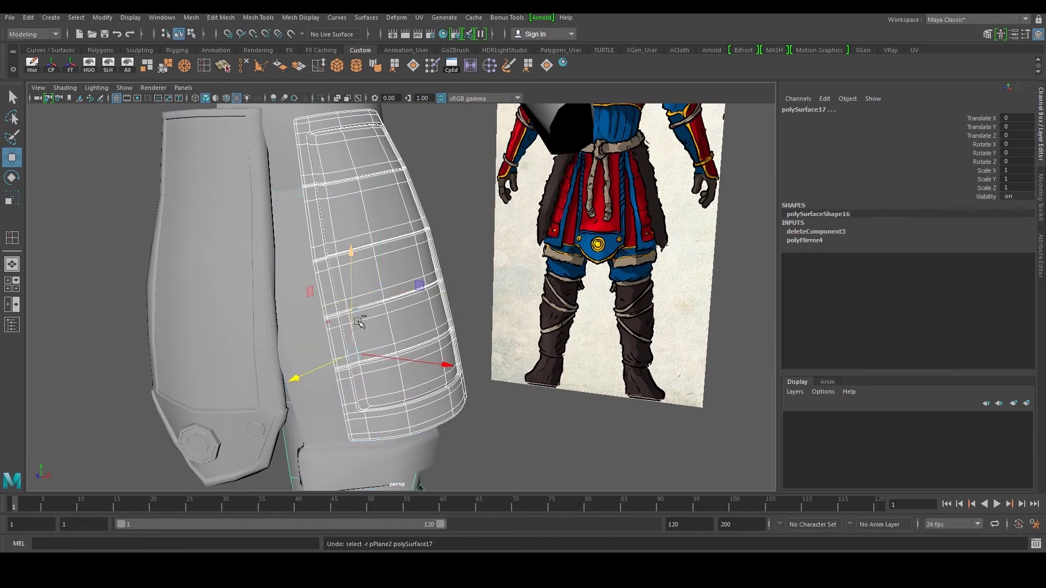
{"action": "left_click", "coordinate": [346, 322]}
{"action": "scroll", "coordinate": [435, 305], "scroll_direction": "up", "scroll_amount": 3}
{"action": "left_click", "coordinate": [600, 304]}
{"action": "scroll", "coordinate": [441, 274], "scroll_direction": "down", "scroll_amount": 2}
{"action": "left_click", "coordinate": [269, 322]}
{"action": "key", "text": "3"}
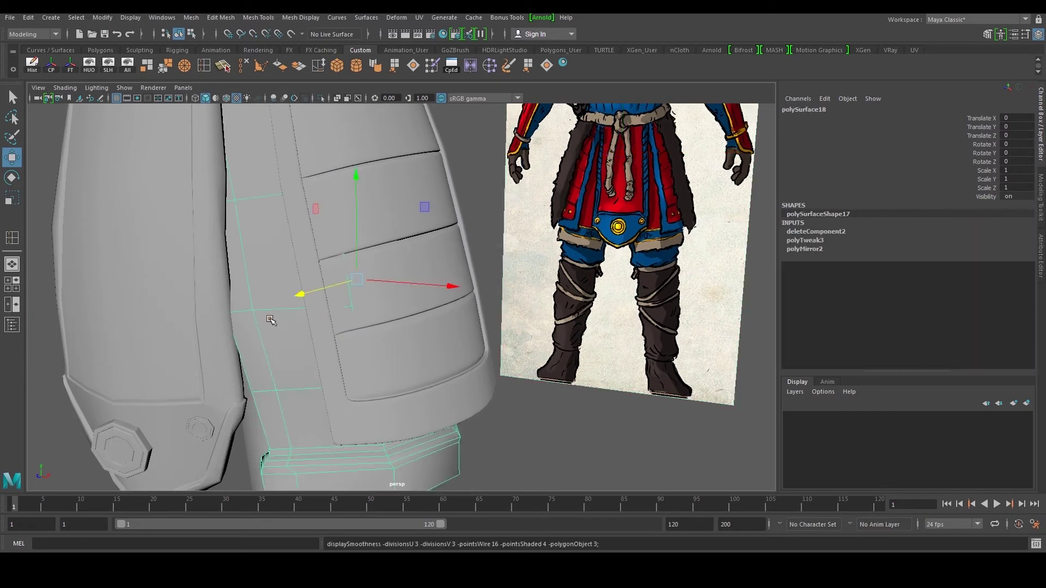
Examine the smoothed armor plates, leg and body from several angles against the reference image.
{"action": "scroll", "coordinate": [282, 316], "scroll_direction": "down", "scroll_amount": 4}
{"action": "left_click_drag", "start_coordinate": [282, 316], "coordinate": [203, 299], "text": "alt"}
{"action": "left_click", "coordinate": [204, 299]}
{"action": "scroll", "coordinate": [341, 299], "scroll_direction": "down", "scroll_amount": 3}
{"action": "mouse_move", "coordinate": [341, 300]}
{"action": "left_mouse_down", "text": "alt"}
{"action": "mouse_move", "coordinate": [301, 291]}
{"action": "mouse_move", "coordinate": [367, 301]}
{"action": "mouse_move", "coordinate": [297, 325]}
{"action": "left_mouse_up", "text": "alt"}
{"action": "left_click", "coordinate": [420, 297]}
{"action": "left_click_drag", "start_coordinate": [420, 297], "coordinate": [425, 264], "text": "alt"}
{"action": "left_click_drag", "start_coordinate": [447, 338], "coordinate": [418, 310], "text": "alt"}
{"action": "right_click_drag", "start_coordinate": [418, 311], "coordinate": [469, 276], "text": "alt"}
{"action": "left_click_drag", "start_coordinate": [469, 276], "coordinate": [449, 295], "text": "alt"}
{"action": "left_click", "coordinate": [448, 294]}
{"action": "left_click_drag", "start_coordinate": [578, 295], "coordinate": [623, 264], "text": "alt"}
{"action": "left_click", "coordinate": [540, 287]}
{"action": "mouse_move", "coordinate": [507, 281]}
{"action": "left_mouse_down", "text": "alt"}
{"action": "mouse_move", "coordinate": [553, 289]}
{"action": "mouse_move", "coordinate": [511, 285]}
{"action": "left_mouse_up", "text": "alt"}
{"action": "left_click", "coordinate": [511, 284]}
{"action": "left_click_drag", "start_coordinate": [362, 271], "coordinate": [367, 271], "text": "alt"}
{"action": "middle_click_drag", "start_coordinate": [367, 271], "coordinate": [390, 241], "text": "alt"}
{"action": "right_click_drag", "start_coordinate": [390, 241], "coordinate": [349, 278], "text": "alt"}
Select the leg and armor pieces, switch them back to unsmoothed display and clear the selection.
{"action": "left_click_drag", "start_coordinate": [289, 472], "coordinate": [327, 449]}
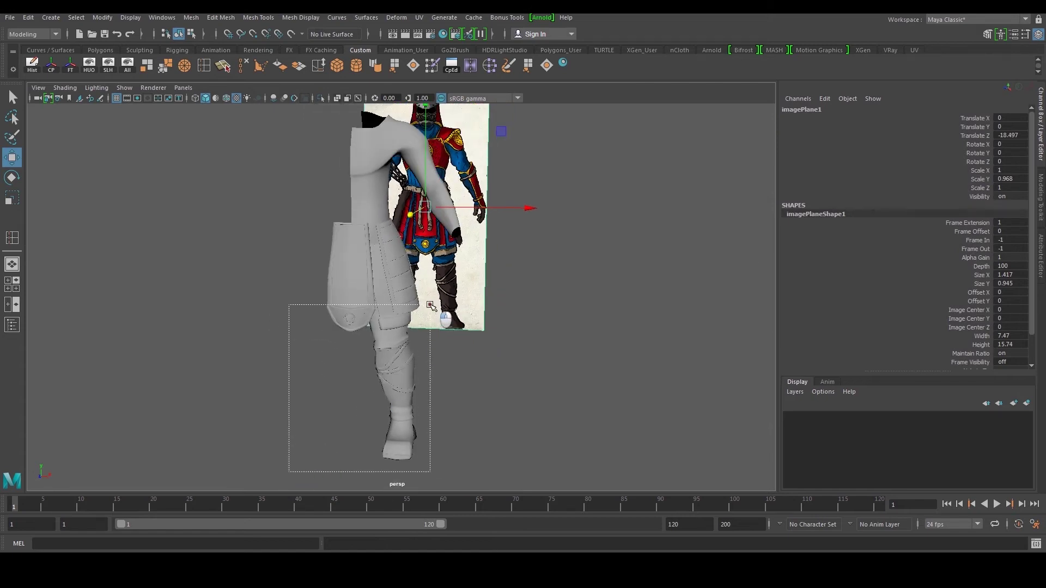
{"action": "left_click_drag", "start_coordinate": [430, 304], "coordinate": [430, 304]}
{"action": "left_click", "coordinate": [465, 344]}
{"action": "left_click_drag", "start_coordinate": [465, 343], "coordinate": [394, 324], "text": "alt"}
{"action": "middle_click_drag", "start_coordinate": [394, 324], "coordinate": [380, 351], "text": "alt"}
{"action": "right_click_drag", "start_coordinate": [380, 352], "coordinate": [393, 335], "text": "alt"}
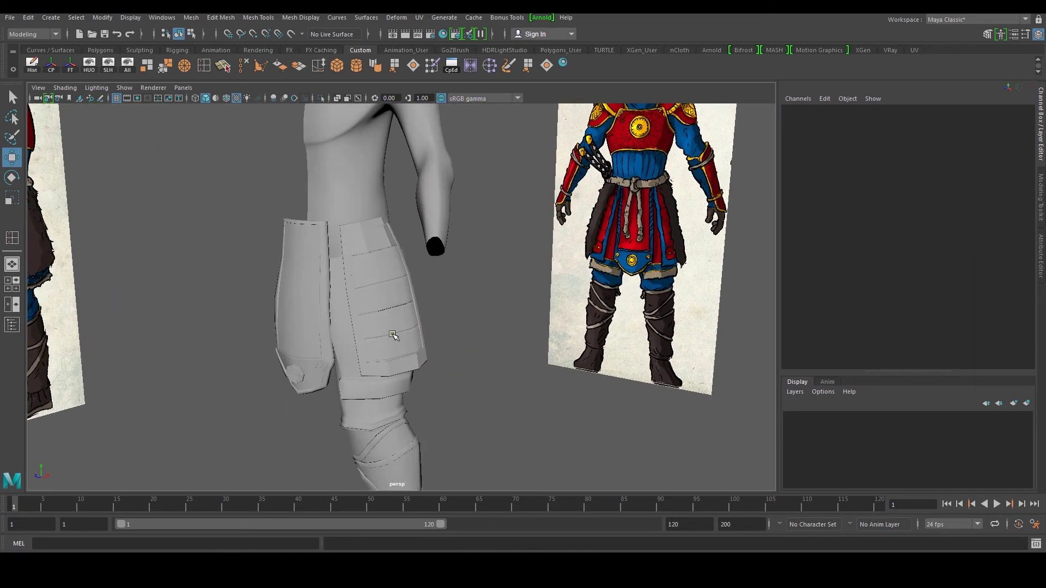
Select all body and armor pieces together, soften their edges and clear the selection.
{"action": "left_click", "coordinate": [394, 335]}
{"action": "left_click_drag", "start_coordinate": [239, 157], "coordinate": [361, 473]}
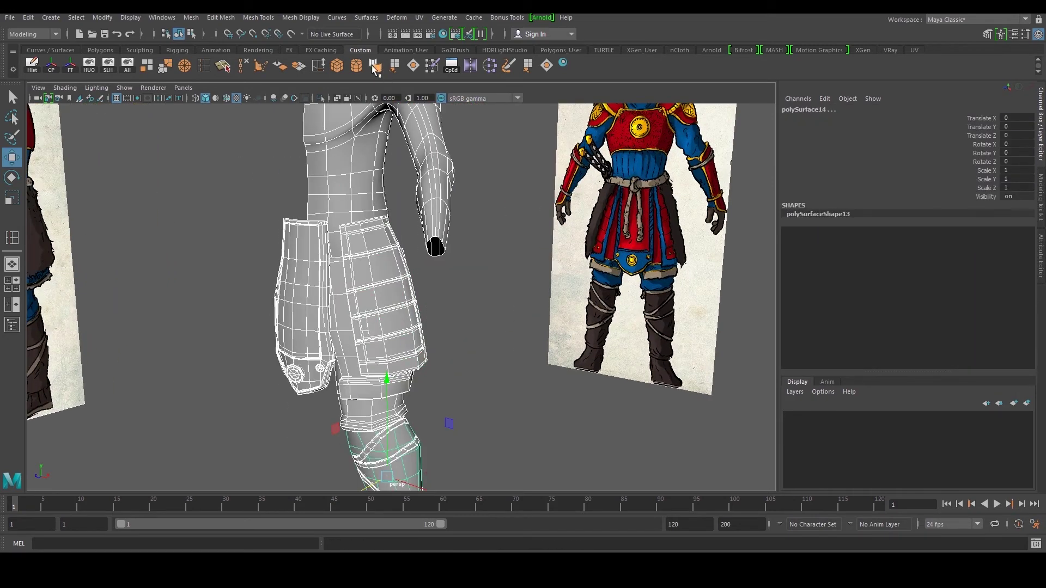
{"action": "left_click_drag", "start_coordinate": [452, 295], "coordinate": [493, 298], "text": "alt"}
{"action": "left_click", "coordinate": [512, 299]}
Move the thigh plate slightly outward from the leg to Translate X 1.585.
{"action": "right_click_drag", "start_coordinate": [490, 299], "coordinate": [414, 301], "text": "alt"}
{"action": "left_click_drag", "start_coordinate": [381, 301], "coordinate": [447, 301], "text": "alt"}
{"action": "left_click", "coordinate": [392, 317]}
{"action": "scroll", "coordinate": [408, 317], "scroll_direction": "up", "scroll_amount": 5}
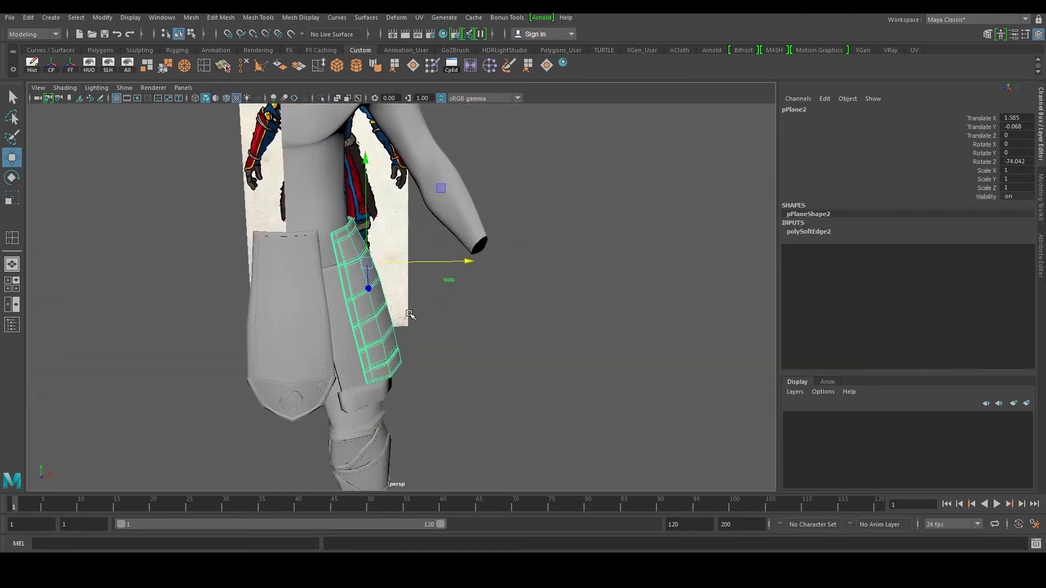
{"action": "middle_click_drag", "start_coordinate": [411, 315], "coordinate": [465, 343], "text": "alt"}
{"action": "left_click_drag", "start_coordinate": [465, 343], "coordinate": [344, 304], "text": "alt"}
{"action": "scroll", "coordinate": [344, 304], "scroll_direction": "up", "scroll_amount": 2}
Move the upper side vertices of the front armor panel outward, toward the thigh plate.
{"action": "left_click", "coordinate": [346, 303]}
{"action": "mouse_move", "coordinate": [395, 278]}
{"action": "left_mouse_down", "text": "alt"}
{"action": "mouse_move", "coordinate": [365, 285]}
{"action": "mouse_move", "coordinate": [389, 289]}
{"action": "left_mouse_up", "text": "alt"}
{"action": "right_click_drag", "start_coordinate": [348, 284], "coordinate": [309, 283]}
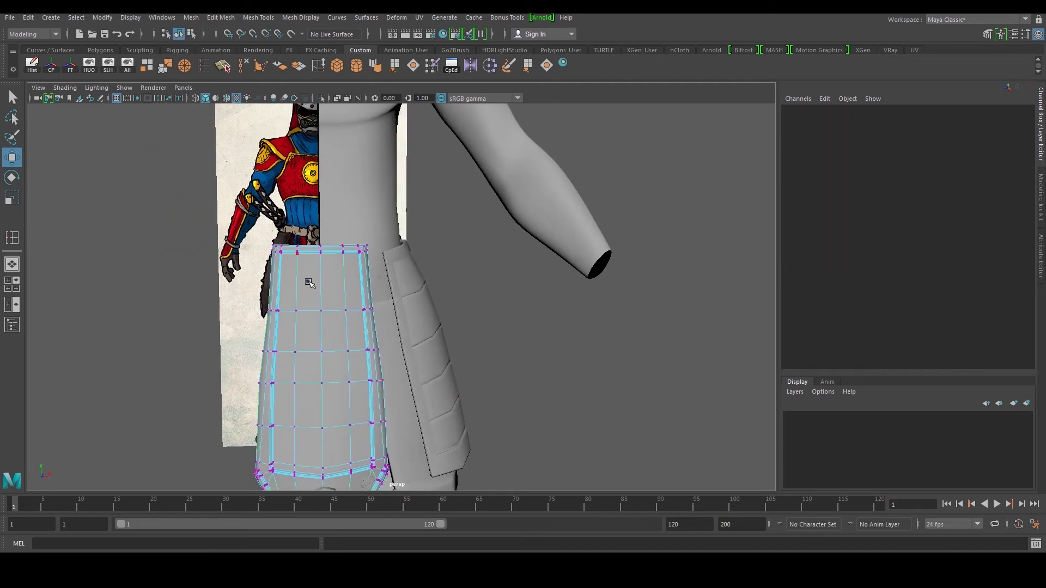
{"action": "left_click_drag", "start_coordinate": [391, 230], "coordinate": [355, 326]}
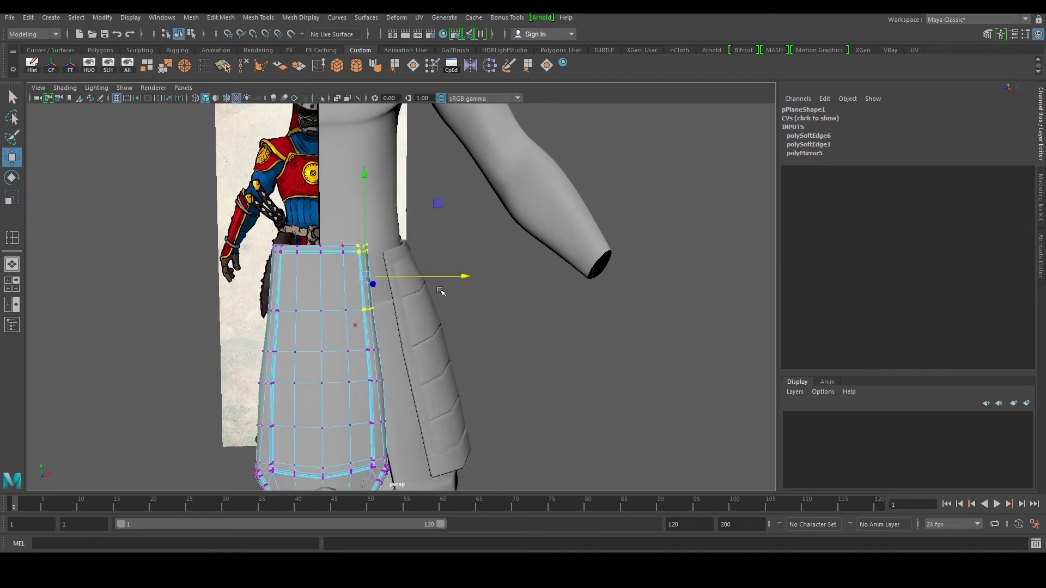
{"action": "left_click_drag", "start_coordinate": [447, 274], "coordinate": [451, 274]}
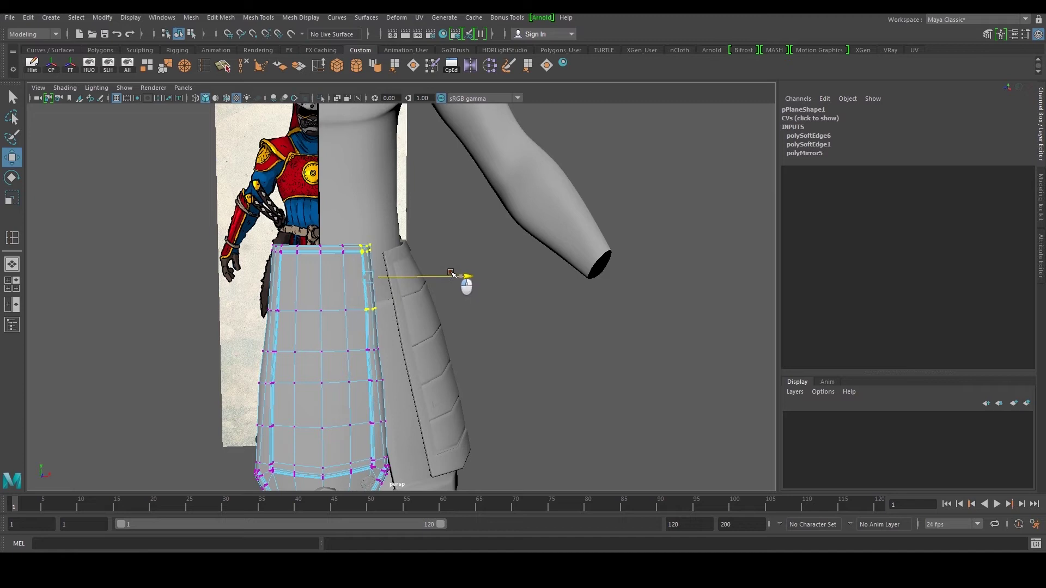
Shift the front panel's top corner vertices outward and adjust the side vertices of a lower row.
{"action": "left_click_drag", "start_coordinate": [360, 306], "coordinate": [399, 334], "text": "ctrl"}
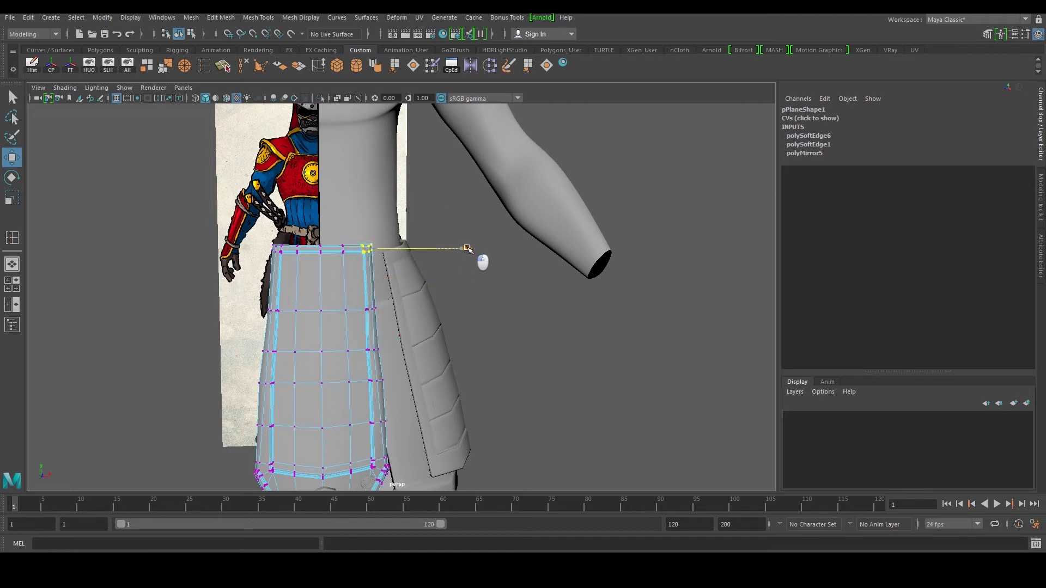
{"action": "left_click_drag", "start_coordinate": [356, 342], "coordinate": [385, 364]}
{"action": "left_click_drag", "start_coordinate": [462, 345], "coordinate": [377, 301]}
Reposition the vertices at the thigh plate's upper front corner, adjusting their height and depth, and return to object mode.
{"action": "left_click", "coordinate": [424, 312]}
{"action": "right_click_drag", "start_coordinate": [377, 301], "coordinate": [361, 298]}
{"action": "left_click_drag", "start_coordinate": [306, 215], "coordinate": [377, 271]}
{"action": "scroll", "coordinate": [454, 275], "scroll_direction": "up", "scroll_amount": 2}
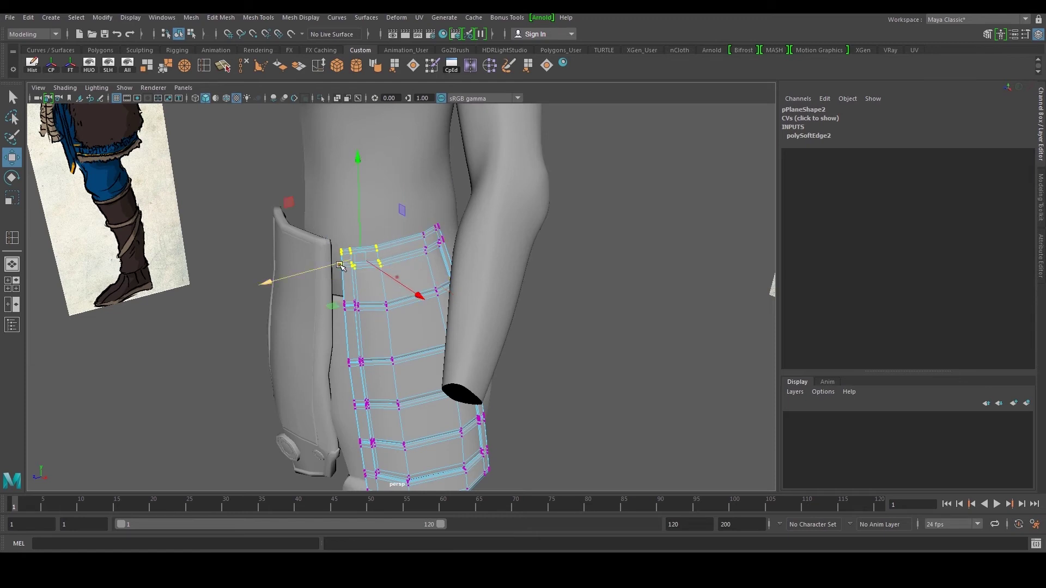
{"action": "left_click_drag", "start_coordinate": [356, 205], "coordinate": [360, 199]}
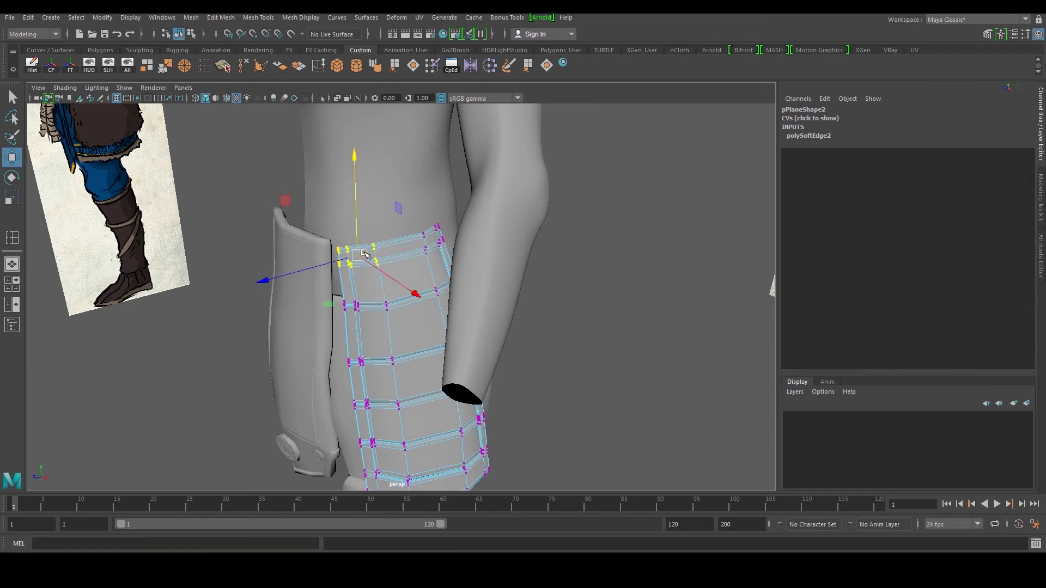
{"action": "left_click_drag", "start_coordinate": [299, 270], "coordinate": [305, 270]}
{"action": "left_click_drag", "start_coordinate": [305, 270], "coordinate": [357, 271], "text": "alt"}
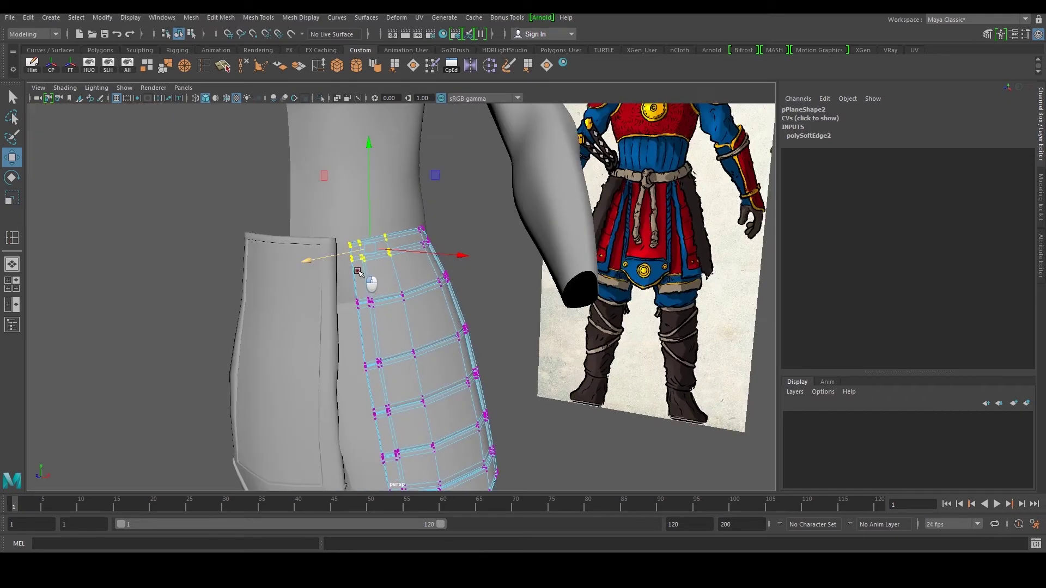
{"action": "right_click_drag", "start_coordinate": [413, 263], "coordinate": [441, 254]}
{"action": "left_click_drag", "start_coordinate": [402, 272], "coordinate": [430, 286], "text": "alt"}
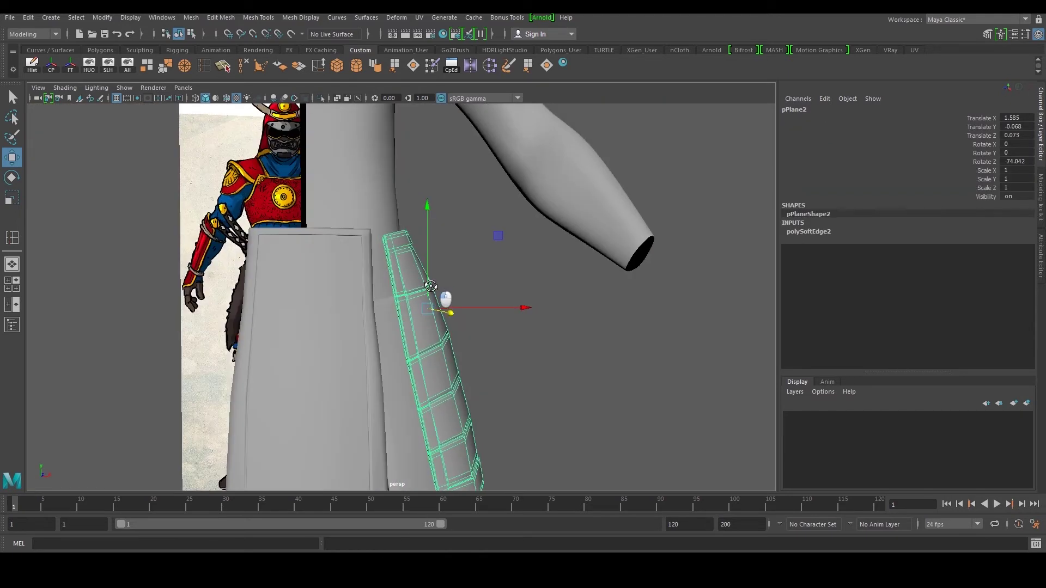
Shift the front panel's upper side vertices slightly outward, together with the side vertices of the row below them.
{"action": "scroll", "coordinate": [430, 286], "scroll_direction": "down", "scroll_amount": 3}
{"action": "left_click", "coordinate": [373, 297]}
{"action": "right_click_drag", "start_coordinate": [373, 303], "coordinate": [348, 302]}
{"action": "left_click_drag", "start_coordinate": [419, 226], "coordinate": [373, 364]}
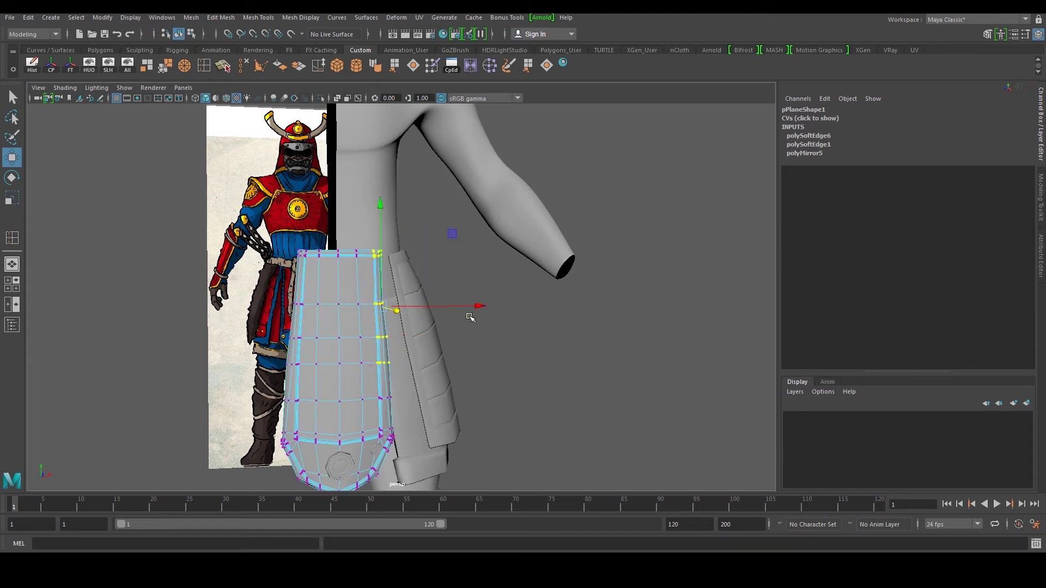
{"action": "left_click_drag", "start_coordinate": [475, 303], "coordinate": [473, 304]}
{"action": "left_click_drag", "start_coordinate": [371, 389], "coordinate": [400, 412]}
{"action": "left_click_drag", "start_coordinate": [481, 394], "coordinate": [482, 394]}
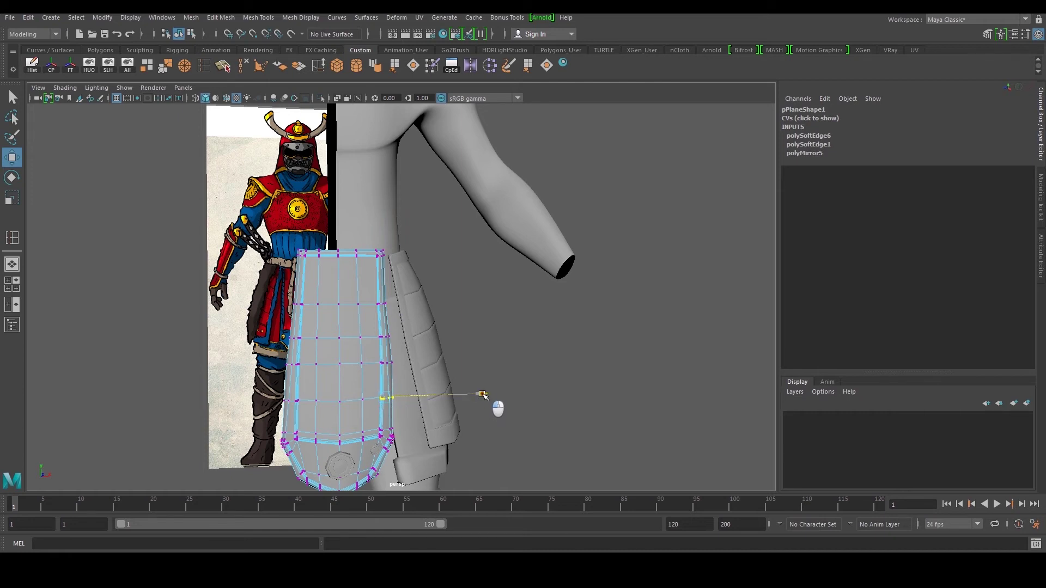
Nudge the side vertices of one more front panel row outward to even out the panel's side edge.
{"action": "scroll", "coordinate": [441, 384], "scroll_direction": "up", "scroll_amount": 3}
{"action": "middle_click_drag", "start_coordinate": [397, 289], "coordinate": [405, 308], "text": "alt"}
{"action": "left_click_drag", "start_coordinate": [360, 309], "coordinate": [396, 355]}
{"action": "left_click_drag", "start_coordinate": [456, 328], "coordinate": [459, 329]}
Lower the front panel's top row of vertices slightly and move its top corner vertices next to the thigh plate sideways.
{"action": "left_click_drag", "start_coordinate": [183, 218], "coordinate": [441, 301]}
{"action": "left_click_drag", "start_coordinate": [321, 166], "coordinate": [321, 172]}
{"action": "scroll", "coordinate": [396, 215], "scroll_direction": "up", "scroll_amount": 3}
{"action": "left_click_drag", "start_coordinate": [402, 227], "coordinate": [343, 276]}
{"action": "left_click_drag", "start_coordinate": [342, 277], "coordinate": [432, 289], "text": "alt"}
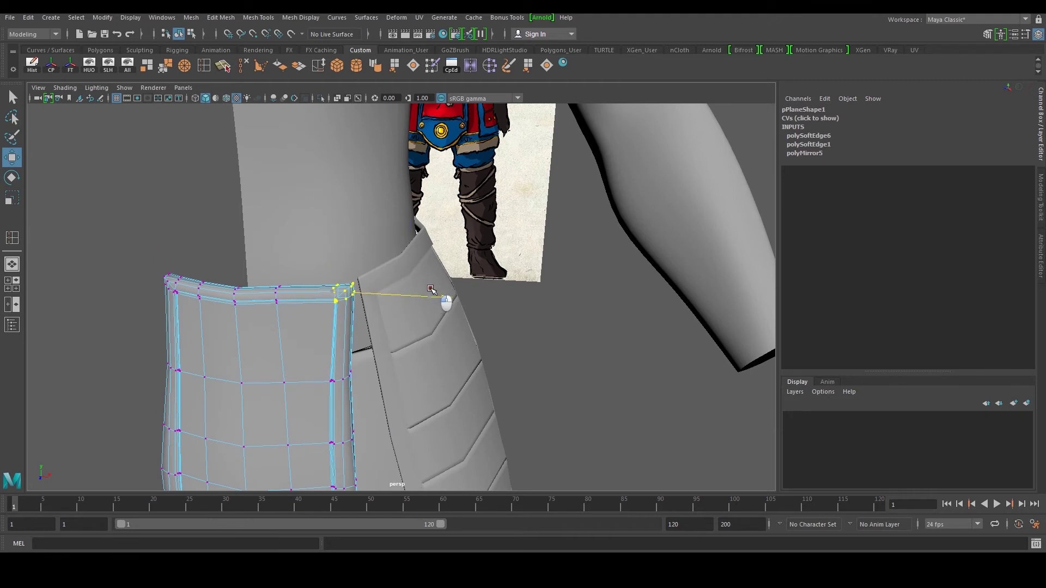
Move the side vertices of the front panel's second and third rows, next to the thigh plate, outward.
{"action": "left_click_drag", "start_coordinate": [369, 358], "coordinate": [328, 405]}
{"action": "left_click_drag", "start_coordinate": [447, 387], "coordinate": [460, 388]}
{"action": "middle_click_drag", "start_coordinate": [408, 424], "coordinate": [409, 316], "text": "alt"}
{"action": "left_click_drag", "start_coordinate": [456, 309], "coordinate": [387, 328], "text": "alt"}
{"action": "left_click_drag", "start_coordinate": [289, 305], "coordinate": [295, 300]}
{"action": "left_click_drag", "start_coordinate": [373, 308], "coordinate": [312, 329]}
{"action": "left_click_drag", "start_coordinate": [316, 328], "coordinate": [373, 326], "text": "alt"}
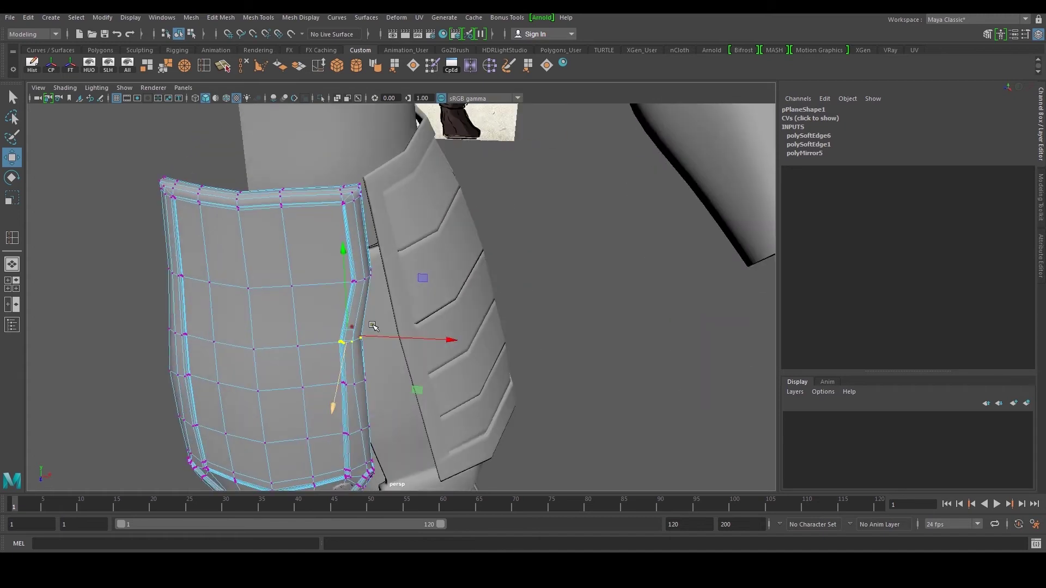
{"action": "left_click_drag", "start_coordinate": [447, 340], "coordinate": [467, 350]}
{"action": "left_click_drag", "start_coordinate": [396, 392], "coordinate": [402, 361], "text": "alt"}
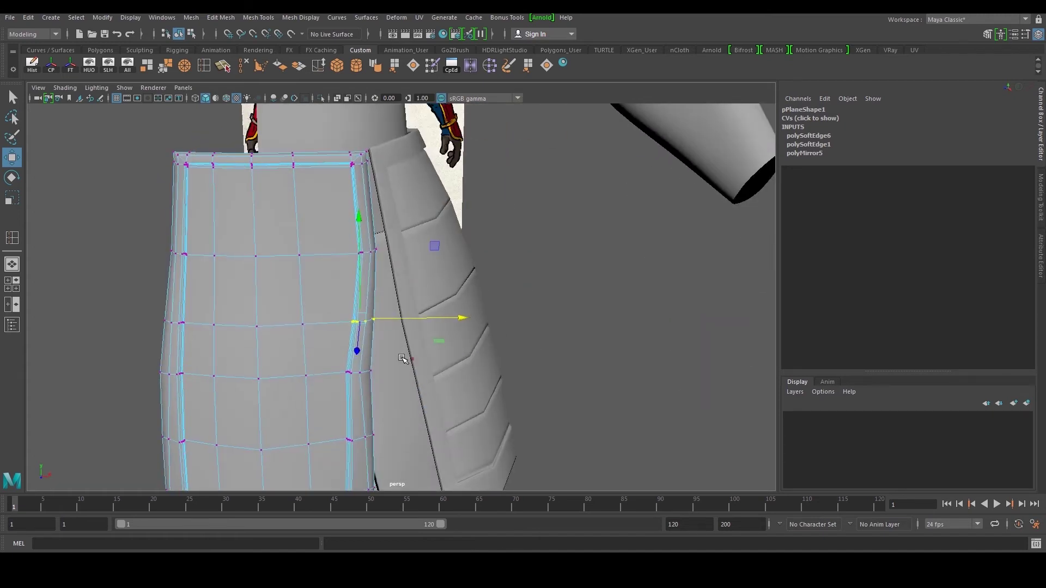
Shift the side vertices of the front panel's lower rows outward and readjust the row above them to smooth the edge.
{"action": "left_click_drag", "start_coordinate": [334, 390], "coordinate": [333, 392]}
{"action": "left_click_drag", "start_coordinate": [460, 370], "coordinate": [466, 370]}
{"action": "right_click_drag", "start_coordinate": [468, 371], "coordinate": [422, 379], "text": "alt"}
{"action": "middle_click_drag", "start_coordinate": [423, 378], "coordinate": [428, 337], "text": "alt"}
{"action": "left_click_drag", "start_coordinate": [425, 330], "coordinate": [366, 360]}
{"action": "left_click_drag", "start_coordinate": [471, 336], "coordinate": [476, 335]}
{"action": "left_click_drag", "start_coordinate": [366, 251], "coordinate": [401, 272]}
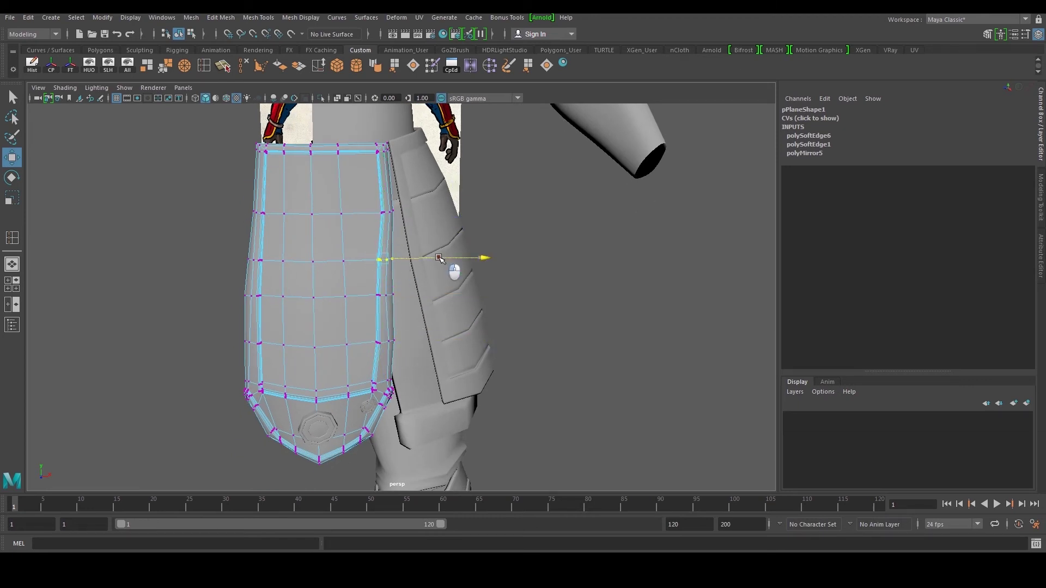
Space the front panel's inner vertex column nearest the thigh plate more evenly by moving its vertices sideways, including the top and lower rows.
{"action": "middle_click_drag", "start_coordinate": [339, 251], "coordinate": [345, 295], "text": "alt"}
{"action": "left_click_drag", "start_coordinate": [339, 254], "coordinate": [364, 361]}
{"action": "left_click_drag", "start_coordinate": [452, 299], "coordinate": [456, 299]}
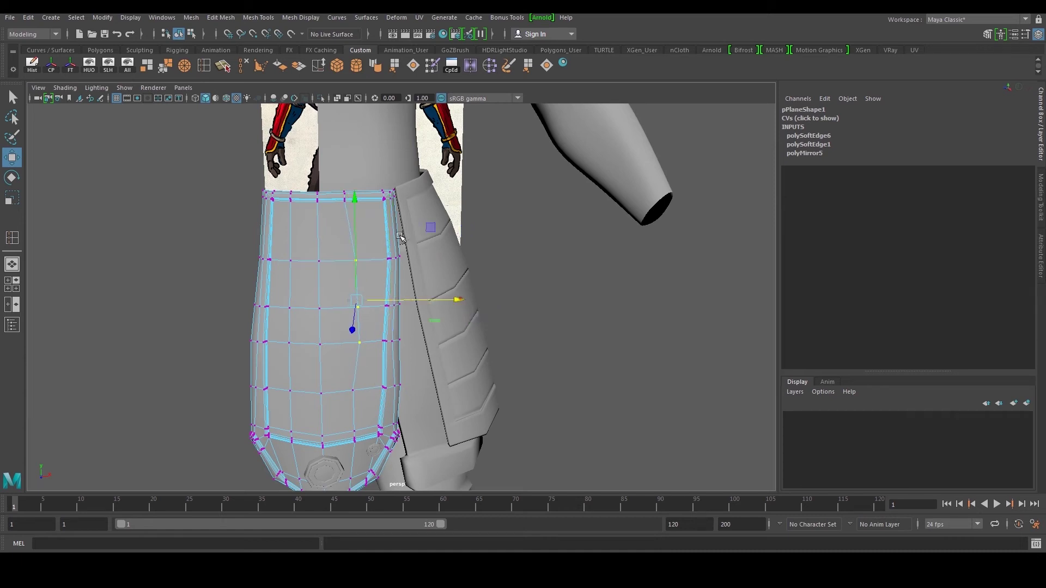
{"action": "left_click", "coordinate": [344, 195]}
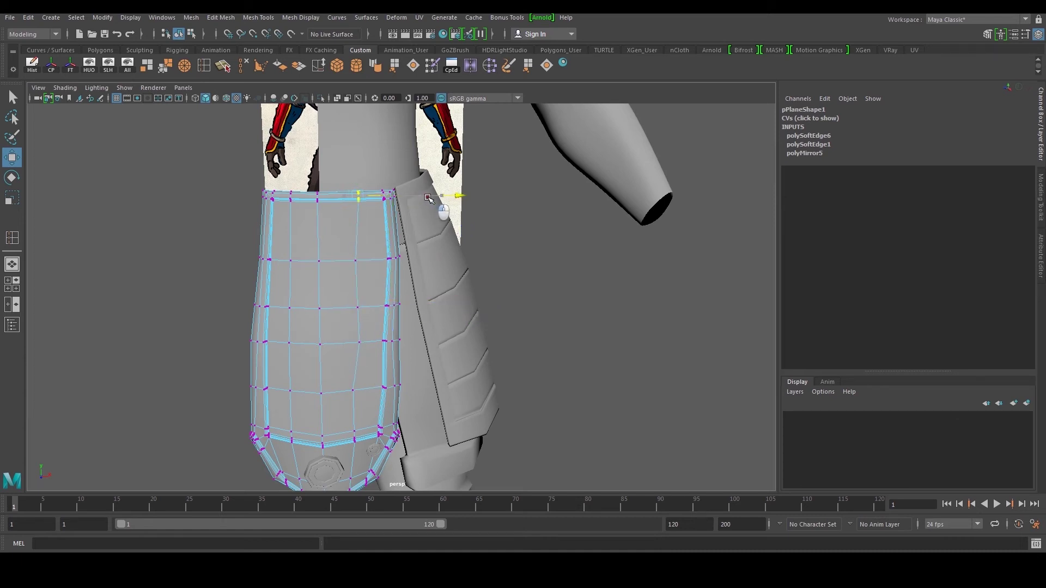
{"action": "left_click", "coordinate": [355, 260]}
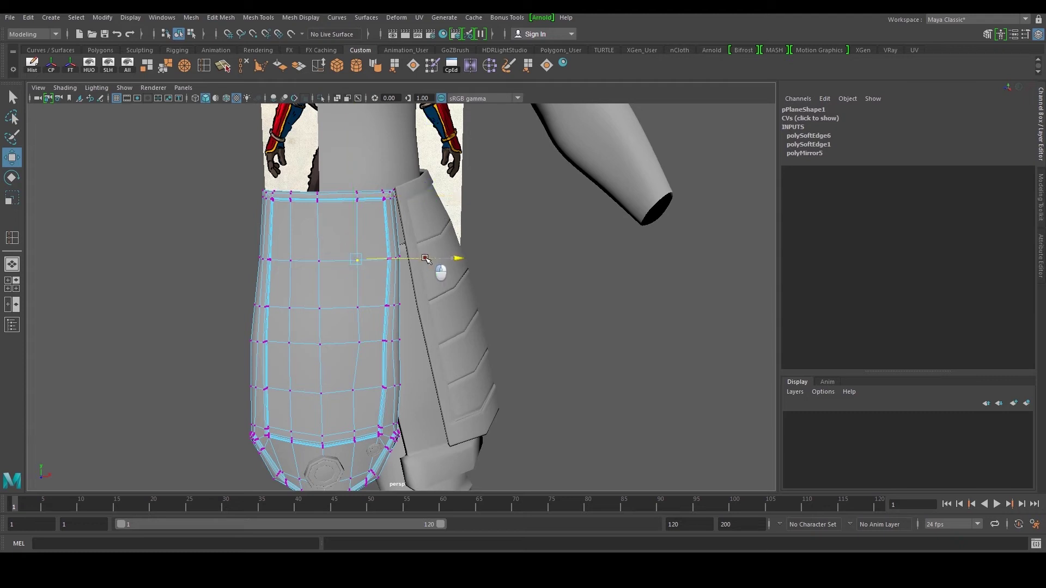
{"action": "left_click_drag", "start_coordinate": [358, 413], "coordinate": [359, 414]}
{"action": "middle_click_drag", "start_coordinate": [359, 414], "coordinate": [367, 336], "text": "alt"}
{"action": "left_click_drag", "start_coordinate": [458, 329], "coordinate": [460, 329]}
{"action": "scroll", "coordinate": [428, 292], "scroll_direction": "up", "scroll_amount": 2}
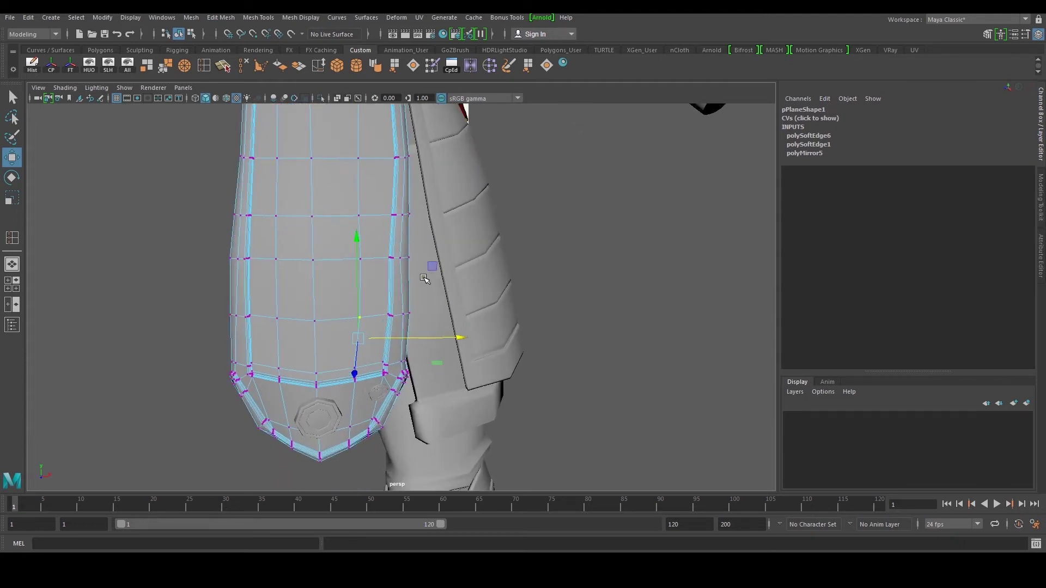
Fine-tune the sideways position of the side vertices in the front panel's middle row and the row above.
{"action": "left_click_drag", "start_coordinate": [393, 265], "coordinate": [388, 266]}
{"action": "left_click_drag", "start_coordinate": [468, 258], "coordinate": [469, 258]}
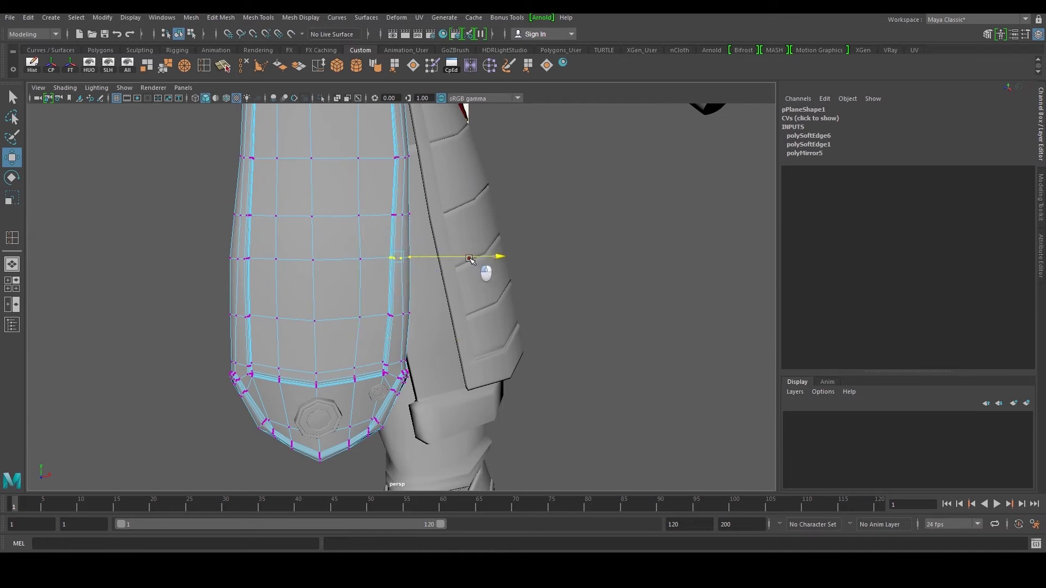
{"action": "middle_click_drag", "start_coordinate": [457, 207], "coordinate": [457, 254], "text": "alt"}
{"action": "mouse_move", "coordinate": [458, 251]}
{"action": "left_mouse_down"}
{"action": "mouse_move", "coordinate": [383, 278]}
{"action": "mouse_move", "coordinate": [468, 262]}
{"action": "left_mouse_up"}
Select the front panel's lower corner vertices beside the thigh, excluding those on the pointed bottom edge, and move them slightly outward.
{"action": "middle_click_drag", "start_coordinate": [439, 410], "coordinate": [451, 341], "text": "alt"}
{"action": "left_click_drag", "start_coordinate": [450, 341], "coordinate": [447, 373], "text": "alt"}
{"action": "scroll", "coordinate": [459, 303], "scroll_direction": "down", "scroll_amount": 4}
{"action": "scroll", "coordinate": [448, 360], "scroll_direction": "up", "scroll_amount": 4}
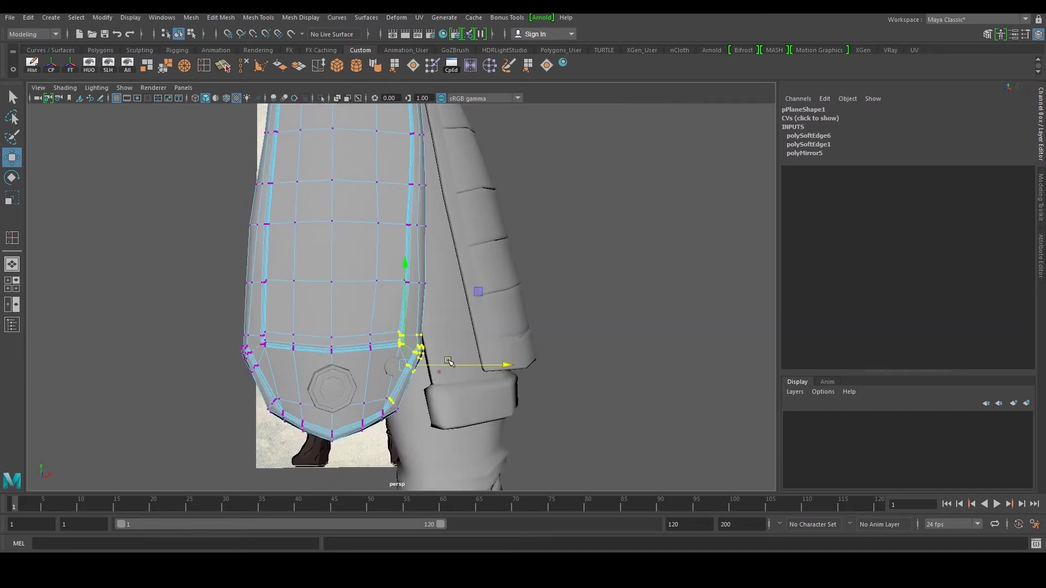
{"action": "left_click_drag", "start_coordinate": [372, 398], "coordinate": [424, 421], "text": "ctrl"}
{"action": "left_click_drag", "start_coordinate": [506, 352], "coordinate": [512, 353]}
Nudge the side vertices of the remaining front panel rows outward, return to object mode and deselect the panel.
{"action": "left_click_drag", "start_coordinate": [379, 269], "coordinate": [518, 281]}
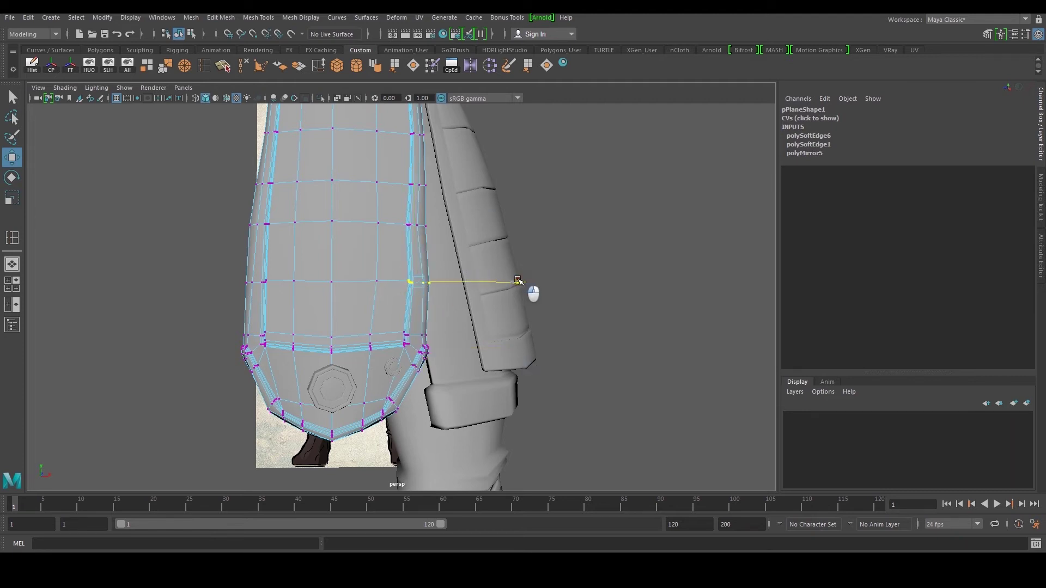
{"action": "left_click_drag", "start_coordinate": [436, 236], "coordinate": [467, 227]}
{"action": "middle_click_drag", "start_coordinate": [393, 213], "coordinate": [390, 302], "text": "alt"}
{"action": "left_click_drag", "start_coordinate": [394, 263], "coordinate": [451, 295]}
{"action": "right_click_drag", "start_coordinate": [377, 250], "coordinate": [447, 233]}
{"action": "scroll", "coordinate": [463, 245], "scroll_direction": "down", "scroll_amount": 5}
{"action": "left_click", "coordinate": [539, 299]}
{"action": "left_click_drag", "start_coordinate": [531, 299], "coordinate": [395, 306], "text": "alt"}
In the side view, adjust the depth of the front panel's upper and middle vertex rows to refine its profile.
{"action": "left_click", "coordinate": [394, 295]}
{"action": "scroll", "coordinate": [400, 305], "scroll_direction": "up", "scroll_amount": 4}
{"action": "key", "text": "space"}
{"action": "key", "text": "space"}
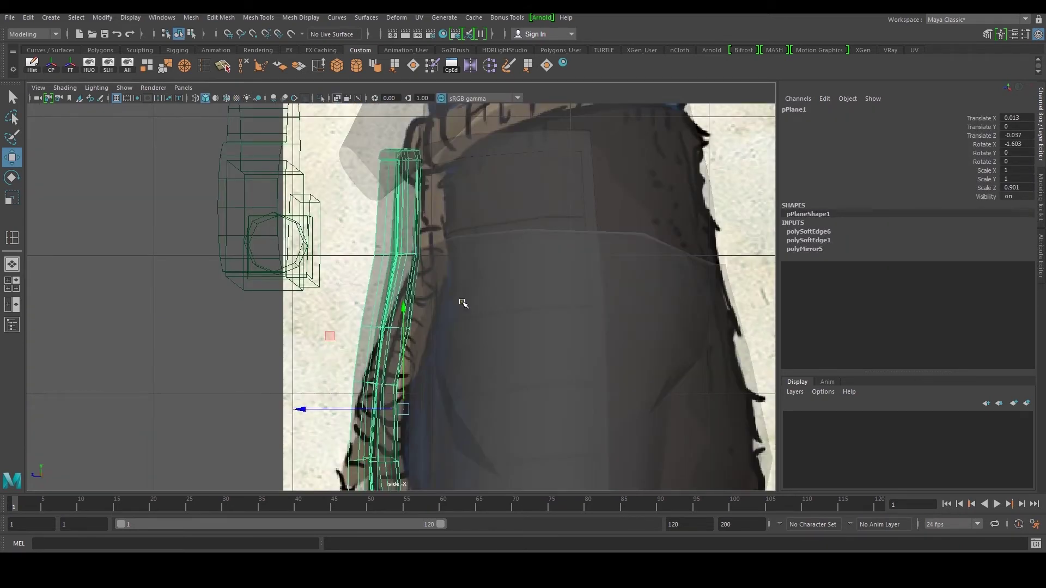
{"action": "right_click_drag", "start_coordinate": [401, 280], "coordinate": [369, 257]}
{"action": "left_click_drag", "start_coordinate": [418, 266], "coordinate": [287, 249]}
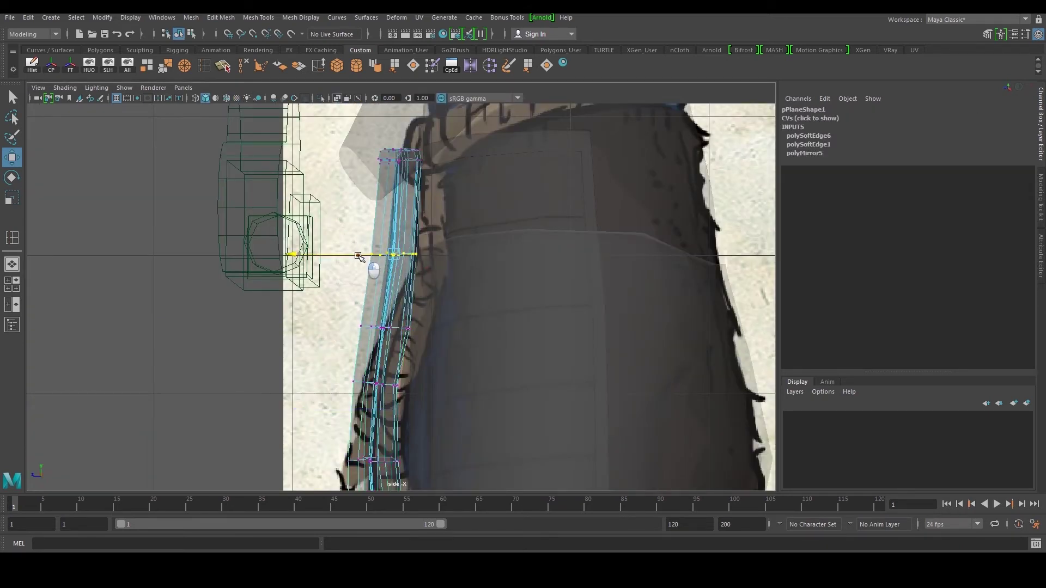
{"action": "middle_click_drag", "start_coordinate": [376, 230], "coordinate": [383, 261], "text": "alt"}
{"action": "left_click_drag", "start_coordinate": [445, 371], "coordinate": [446, 371]}
{"action": "left_click_drag", "start_coordinate": [365, 359], "coordinate": [364, 369]}
{"action": "middle_click_drag", "start_coordinate": [360, 402], "coordinate": [365, 272], "text": "alt"}
{"action": "scroll", "coordinate": [384, 298], "scroll_direction": "down", "scroll_amount": 5}
Back in the perspective view, delete the front panel faces on the side of the centre line opposite the thigh plate.
{"action": "key", "text": "space"}
{"action": "key", "text": "space"}
{"action": "left_click_drag", "start_coordinate": [420, 245], "coordinate": [479, 256], "text": "alt"}
{"action": "right_click_drag", "start_coordinate": [372, 213], "coordinate": [371, 240]}
{"action": "left_click_drag", "start_coordinate": [357, 242], "coordinate": [393, 244], "text": "alt"}
{"action": "scroll", "coordinate": [382, 240], "scroll_direction": "down", "scroll_amount": 5}
{"action": "left_click_drag", "start_coordinate": [316, 186], "coordinate": [372, 408]}
{"action": "key", "text": "Delete"}
{"action": "scroll", "coordinate": [391, 335], "scroll_direction": "up", "scroll_amount": 5}
{"action": "left_click_drag", "start_coordinate": [394, 329], "coordinate": [382, 336], "text": "alt"}
{"action": "right_click_drag", "start_coordinate": [382, 282], "coordinate": [383, 231]}
{"action": "left_click_drag", "start_coordinate": [452, 227], "coordinate": [356, 242], "text": "alt"}
{"action": "left_click", "coordinate": [573, 281]}
Reposition the vertices along the thigh plate's top front edge so they fit beside the front panel.
{"action": "left_click_drag", "start_coordinate": [569, 284], "coordinate": [532, 323], "text": "alt"}
{"action": "right_click_drag", "start_coordinate": [375, 316], "coordinate": [325, 318]}
{"action": "scroll", "coordinate": [376, 321], "scroll_direction": "up", "scroll_amount": 3}
{"action": "left_click_drag", "start_coordinate": [373, 323], "coordinate": [450, 322], "text": "alt"}
{"action": "left_click_drag", "start_coordinate": [455, 321], "coordinate": [383, 338]}
{"action": "left_click_drag", "start_coordinate": [390, 334], "coordinate": [481, 335], "text": "alt"}
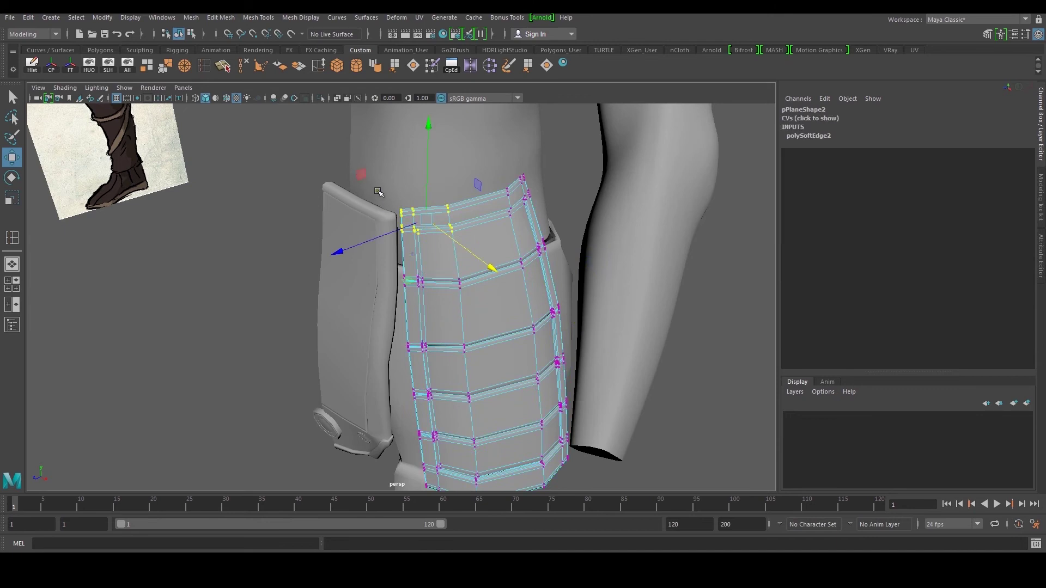
{"action": "left_click_drag", "start_coordinate": [378, 192], "coordinate": [598, 219], "text": "alt"}
{"action": "middle_click_drag", "start_coordinate": [495, 188], "coordinate": [494, 229], "text": "alt"}
{"action": "left_click_drag", "start_coordinate": [464, 184], "coordinate": [447, 209]}
Return to object mode, shift the whole thigh plate sideways to Translate X 1.561 and deselect it.
{"action": "right_click_drag", "start_coordinate": [436, 261], "coordinate": [493, 256]}
{"action": "left_click_drag", "start_coordinate": [451, 329], "coordinate": [597, 317]}
{"action": "left_click_drag", "start_coordinate": [591, 282], "coordinate": [589, 282]}
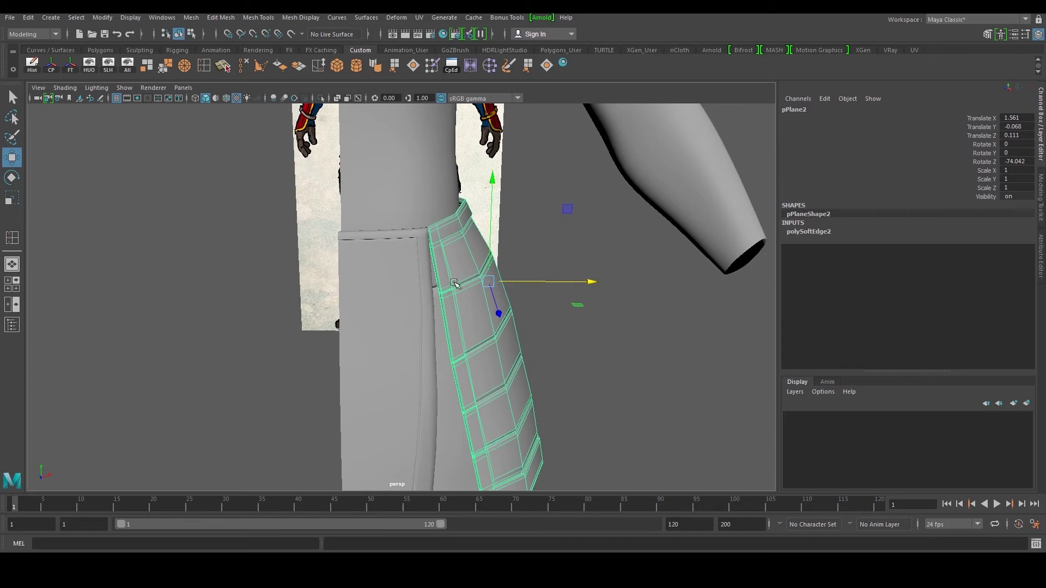
{"action": "left_click_drag", "start_coordinate": [455, 283], "coordinate": [428, 316], "text": "alt"}
{"action": "scroll", "coordinate": [430, 321], "scroll_direction": "down", "scroll_amount": 5}
{"action": "left_click", "coordinate": [677, 380]}
Rotate the small disc on the front panel's lower corner to about X 105.6, Y 20.7, Z 3.8 to follow the surface.
{"action": "left_click_drag", "start_coordinate": [490, 362], "coordinate": [447, 355], "text": "alt"}
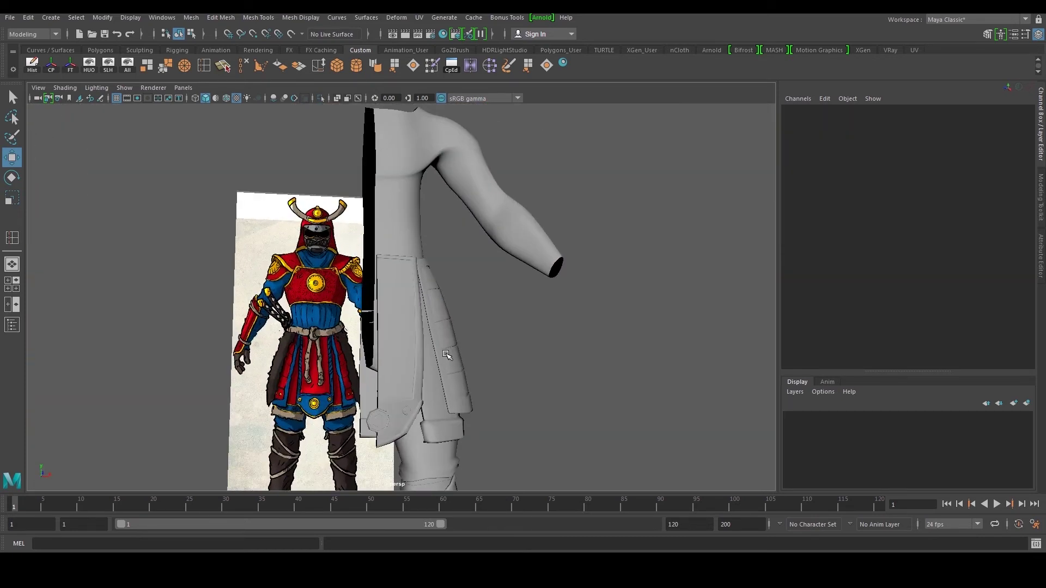
{"action": "scroll", "coordinate": [448, 353], "scroll_direction": "down", "scroll_amount": 2}
{"action": "scroll", "coordinate": [436, 352], "scroll_direction": "up", "scroll_amount": 2}
{"action": "middle_click_drag", "start_coordinate": [434, 352], "coordinate": [409, 264], "text": "alt"}
{"action": "scroll", "coordinate": [409, 263], "scroll_direction": "up", "scroll_amount": 4}
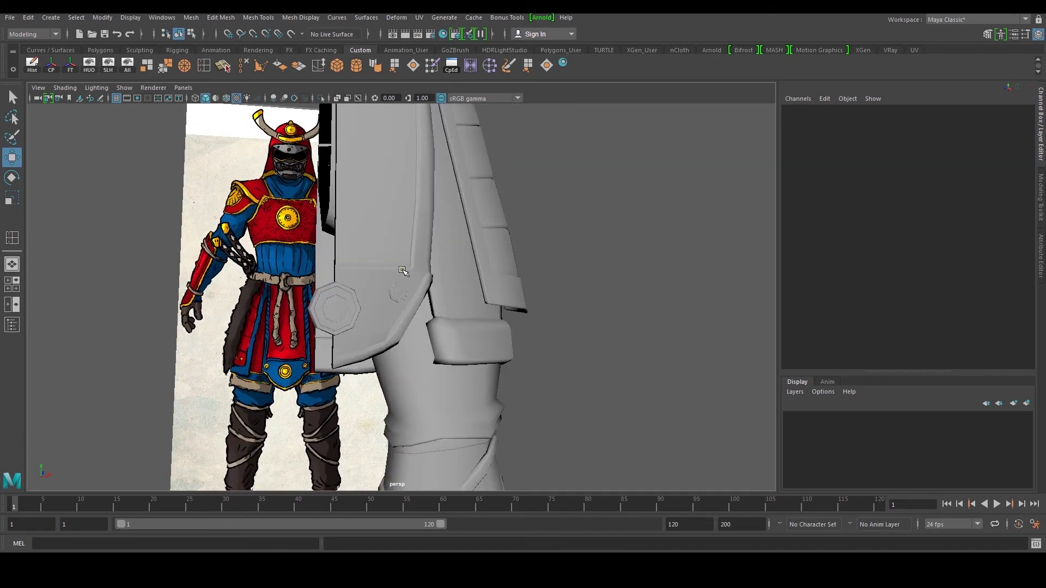
{"action": "left_click", "coordinate": [398, 291]}
{"action": "left_click_drag", "start_coordinate": [398, 291], "coordinate": [438, 238], "text": "alt"}
{"action": "key", "text": "f"}
{"action": "key", "text": "e"}
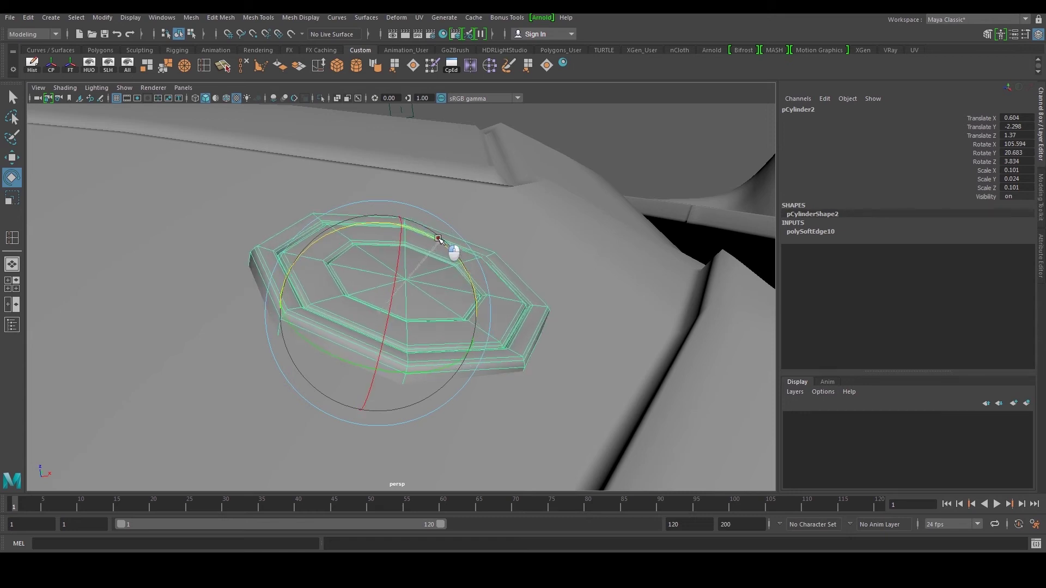
{"action": "right_click_drag", "start_coordinate": [439, 239], "coordinate": [306, 228], "text": "alt"}
Delete the half of the large front disc that lies beyond the centre line and return to object mode.
{"action": "left_click", "coordinate": [187, 198]}
{"action": "left_click_drag", "start_coordinate": [187, 198], "coordinate": [189, 275], "text": "alt"}
{"action": "left_click", "coordinate": [188, 305]}
{"action": "right_click_drag", "start_coordinate": [240, 313], "coordinate": [201, 313], "text": "alt"}
{"action": "middle_click_drag", "start_coordinate": [200, 312], "coordinate": [273, 277], "text": "alt"}
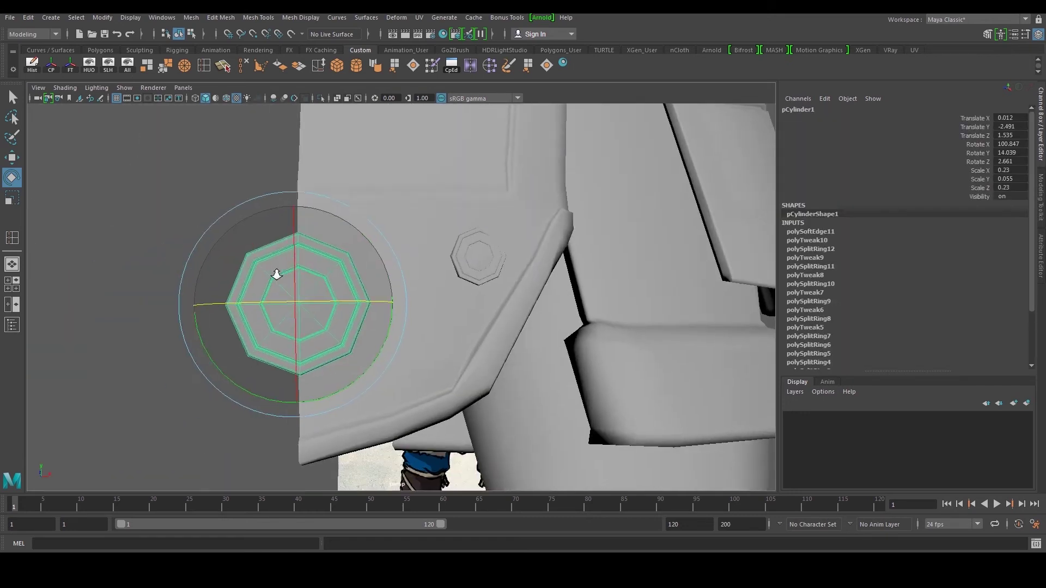
{"action": "right_click_drag", "start_coordinate": [273, 278], "coordinate": [289, 277], "text": "alt"}
{"action": "key", "text": "w"}
{"action": "right_click_drag", "start_coordinate": [243, 246], "coordinate": [242, 273]}
{"action": "left_click_drag", "start_coordinate": [185, 194], "coordinate": [274, 417]}
{"action": "key", "text": "Delete"}
{"action": "right_click_drag", "start_coordinate": [298, 263], "coordinate": [351, 248]}
{"action": "left_click_drag", "start_coordinate": [408, 294], "coordinate": [360, 286], "text": "alt"}
{"action": "left_click", "coordinate": [199, 259]}
Duplicate the thigh plate and move the copy behind the original to Translate Z -1.277.
{"action": "right_click_drag", "start_coordinate": [200, 259], "coordinate": [98, 261], "text": "alt"}
{"action": "middle_click_drag", "start_coordinate": [385, 269], "coordinate": [390, 341], "text": "alt"}
{"action": "left_click_drag", "start_coordinate": [490, 308], "coordinate": [369, 330], "text": "alt"}
{"action": "left_click", "coordinate": [436, 329]}
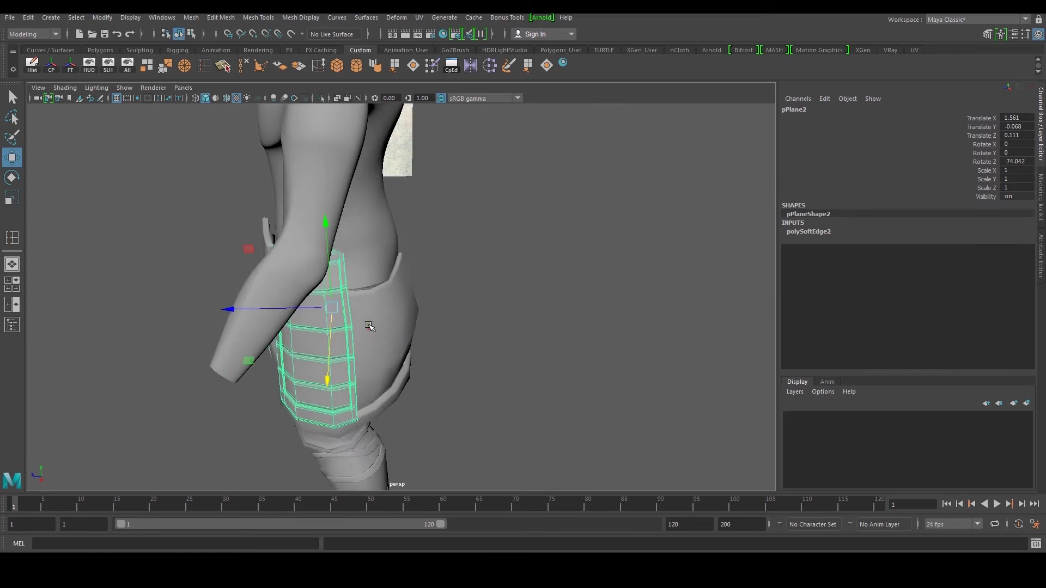
{"action": "key", "text": "ctrl+d"}
{"action": "left_click_drag", "start_coordinate": [240, 309], "coordinate": [280, 309]}
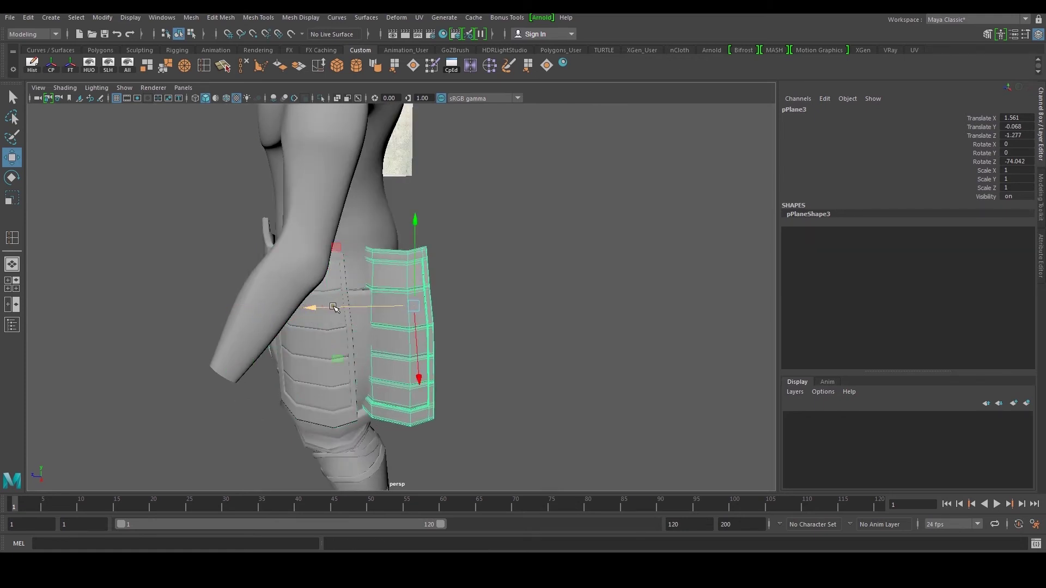
Rotate the duplicated plate around toward the character's back, to about X -64.8, Y 4.9, Z -84.4.
{"action": "key", "text": "e"}
{"action": "left_click_drag", "start_coordinate": [355, 345], "coordinate": [427, 315]}
{"action": "left_click_drag", "start_coordinate": [408, 352], "coordinate": [387, 347]}
{"action": "left_click_drag", "start_coordinate": [438, 316], "coordinate": [419, 308], "text": "alt"}
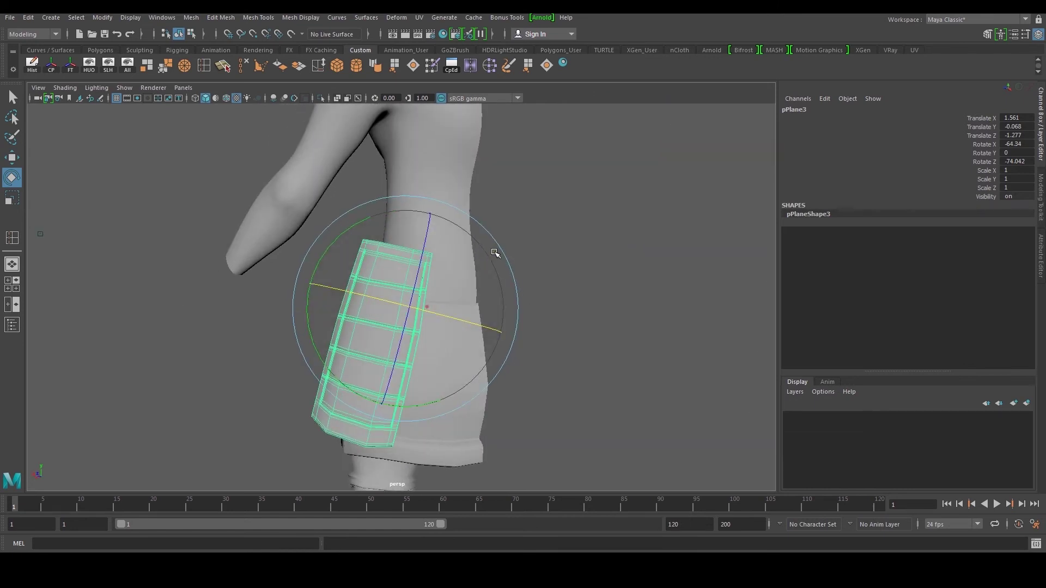
{"action": "left_click_drag", "start_coordinate": [340, 238], "coordinate": [336, 255]}
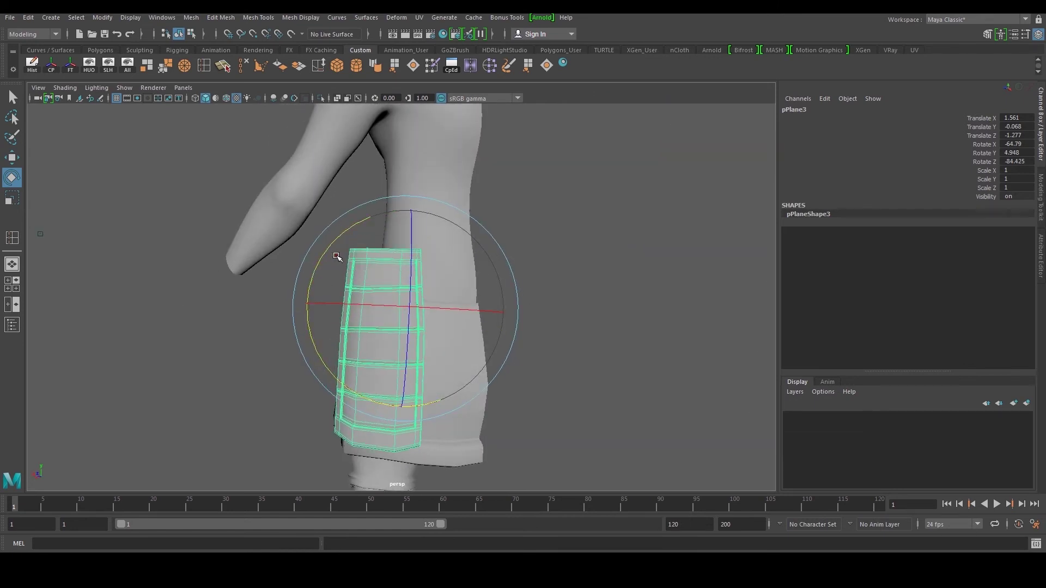
Centre the duplicated plate's pivot and widen the plate to Scale Z 1.078.
{"action": "key", "text": "r"}
{"action": "left_click", "coordinate": [48, 64]}
{"action": "left_click", "coordinate": [73, 66]}
{"action": "left_click_drag", "start_coordinate": [318, 349], "coordinate": [329, 383], "text": "alt"}
{"action": "key", "text": "ctrl+z"}
{"action": "left_click_drag", "start_coordinate": [278, 344], "coordinate": [276, 344]}
{"action": "left_click_drag", "start_coordinate": [288, 330], "coordinate": [352, 354], "text": "alt"}
Move the back plate to Translate X 0.83 and tilt it to about X -72, Y 12.3, Z -81.
{"action": "key", "text": "w"}
{"action": "left_click_drag", "start_coordinate": [354, 354], "coordinate": [453, 301], "text": "alt"}
{"action": "key", "text": "e"}
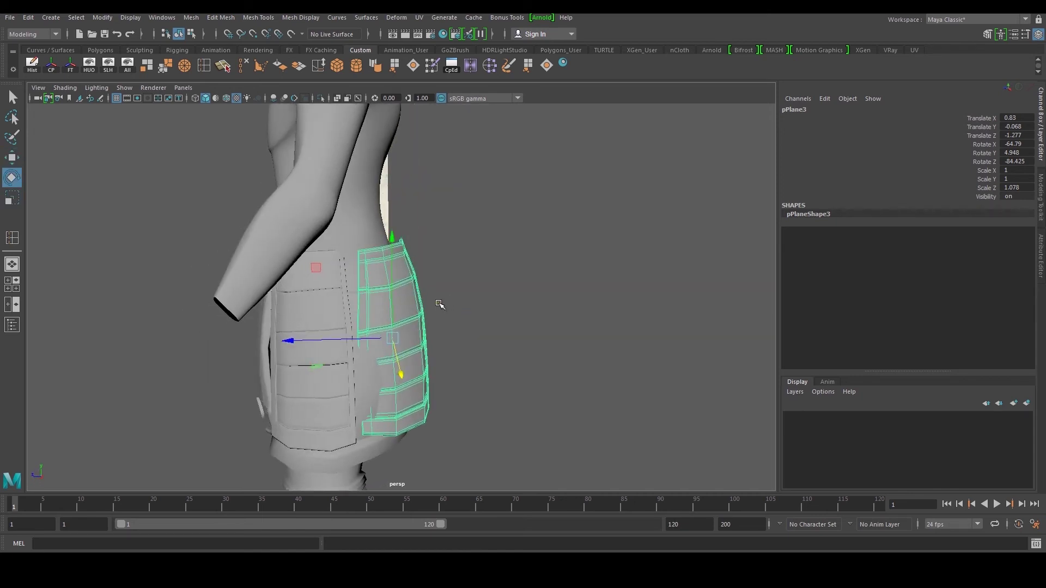
{"action": "left_click_drag", "start_coordinate": [427, 360], "coordinate": [482, 293], "text": "alt"}
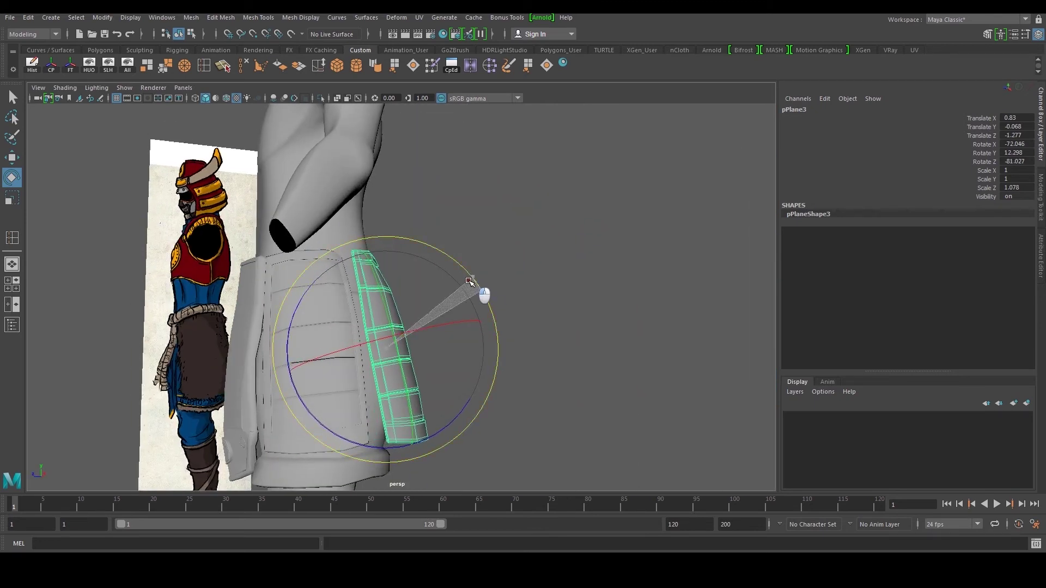
Move the back plate closer to the body at Translate Z -1.184 and rotate it to about X -72.3, Y 8.6, Z -82.2.
{"action": "key", "text": "w"}
{"action": "left_click_drag", "start_coordinate": [376, 286], "coordinate": [149, 343], "text": "alt"}
{"action": "key", "text": "e"}
{"action": "left_click_drag", "start_coordinate": [281, 328], "coordinate": [394, 282], "text": "alt"}
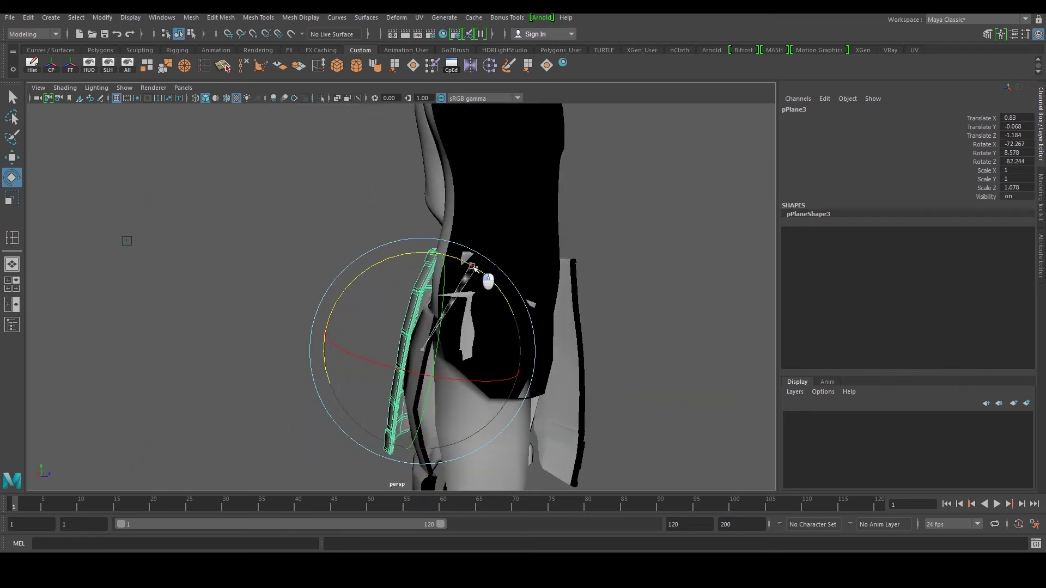
Place the back plate at Translate X 0.724, Y -0.106, Z -1.22 and set its X rotation to -78.39.
{"action": "key", "text": "w"}
{"action": "left_click_drag", "start_coordinate": [473, 268], "coordinate": [454, 255], "text": "alt"}
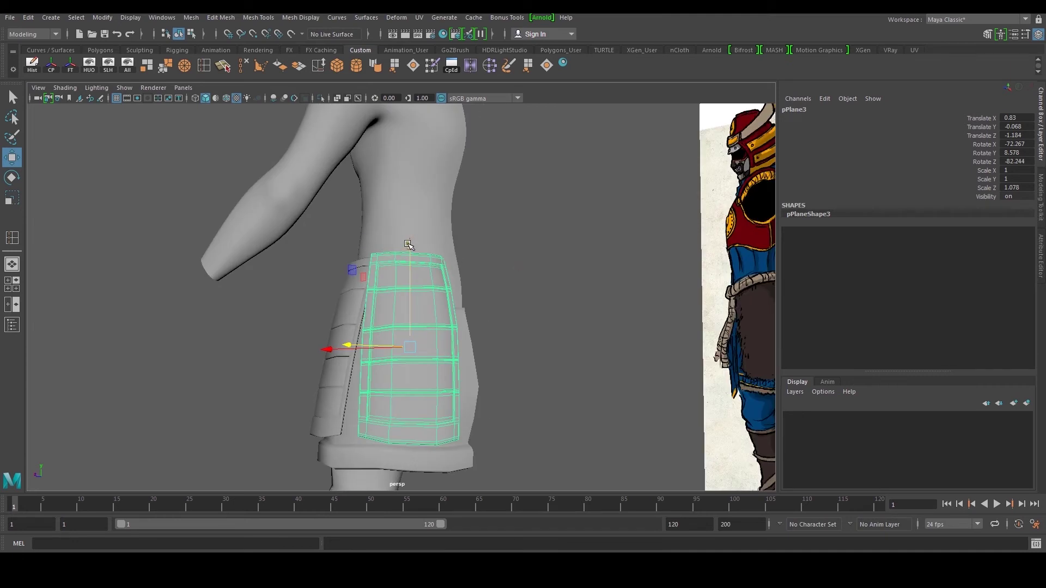
{"action": "left_click_drag", "start_coordinate": [352, 346], "coordinate": [387, 372], "text": "alt"}
{"action": "left_click_drag", "start_coordinate": [346, 324], "coordinate": [345, 324]}
{"action": "left_click_drag", "start_coordinate": [349, 322], "coordinate": [404, 269], "text": "alt"}
{"action": "key", "text": "e"}
{"action": "left_click_drag", "start_coordinate": [490, 288], "coordinate": [490, 298]}
Move the back plate to Translate X 0.677, Z -1.156 and widen it to Scale Z 1.201.
{"action": "key", "text": "w"}
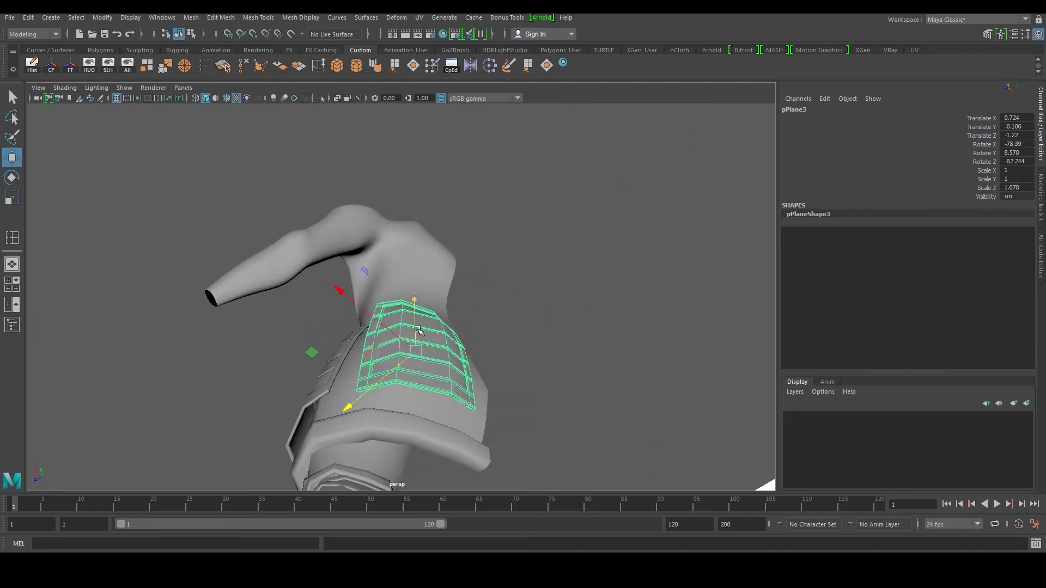
{"action": "key", "text": "e"}
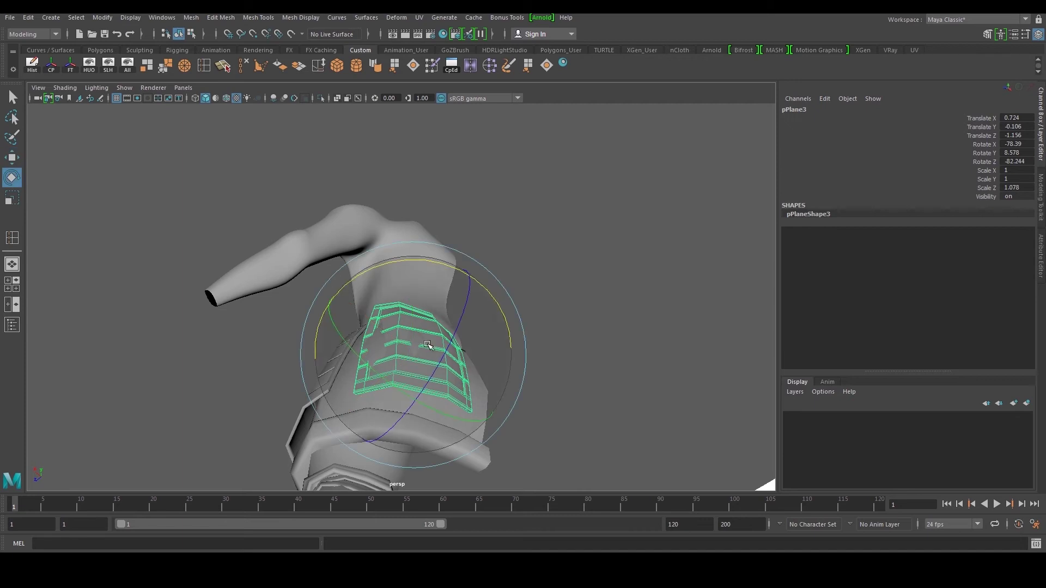
{"action": "left_click_drag", "start_coordinate": [431, 347], "coordinate": [398, 434], "text": "alt"}
{"action": "key", "text": "w"}
{"action": "right_click_drag", "start_coordinate": [480, 297], "coordinate": [479, 246]}
{"action": "left_click", "coordinate": [450, 269]}
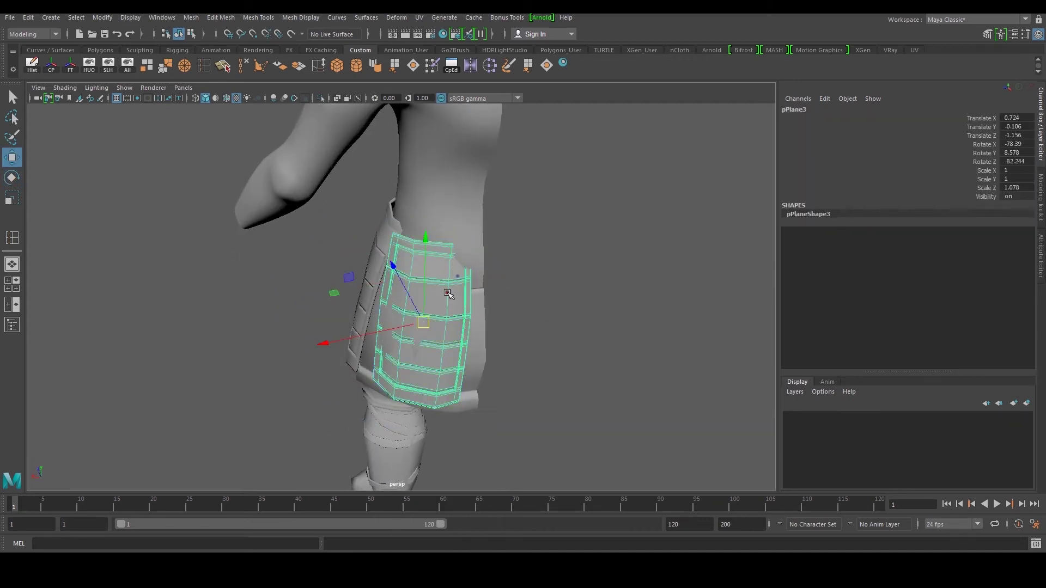
{"action": "key", "text": "r"}
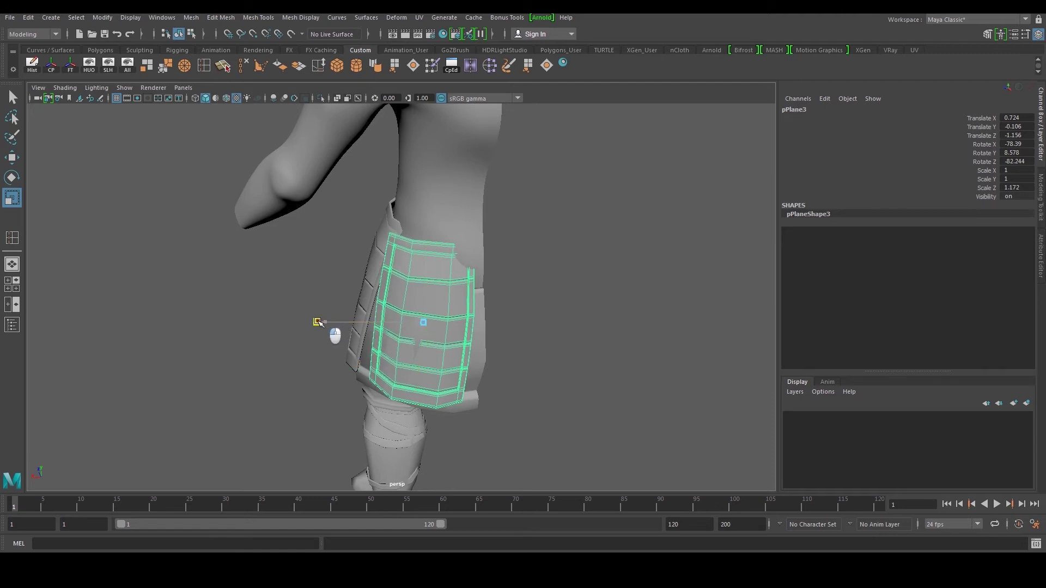
{"action": "key", "text": "w"}
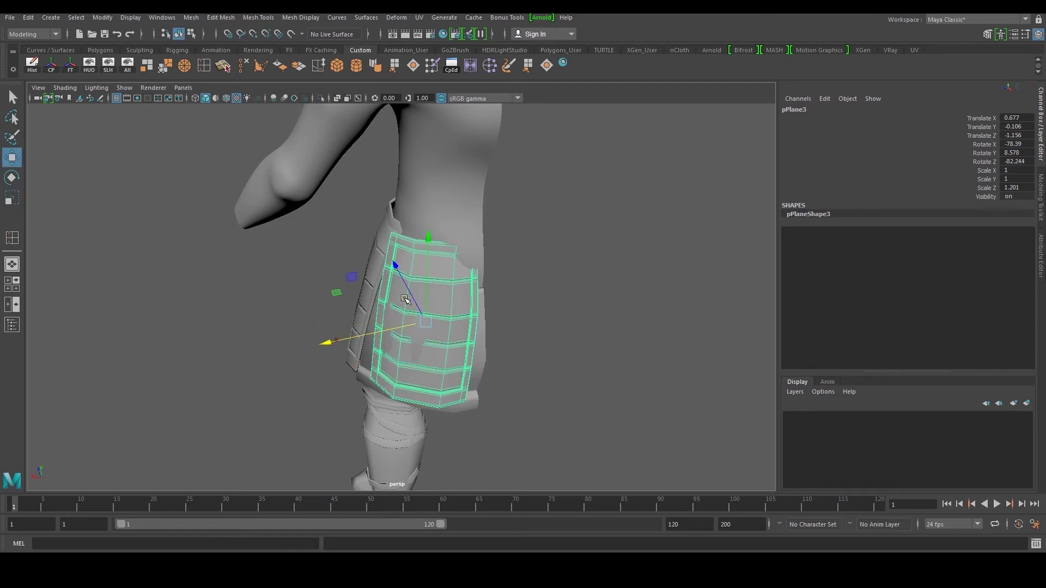
Shift the back plate outward to Translate Z -1.232 and set its X rotation to -75.879.
{"action": "left_click_drag", "start_coordinate": [445, 279], "coordinate": [448, 296], "text": "alt"}
{"action": "key", "text": "e"}
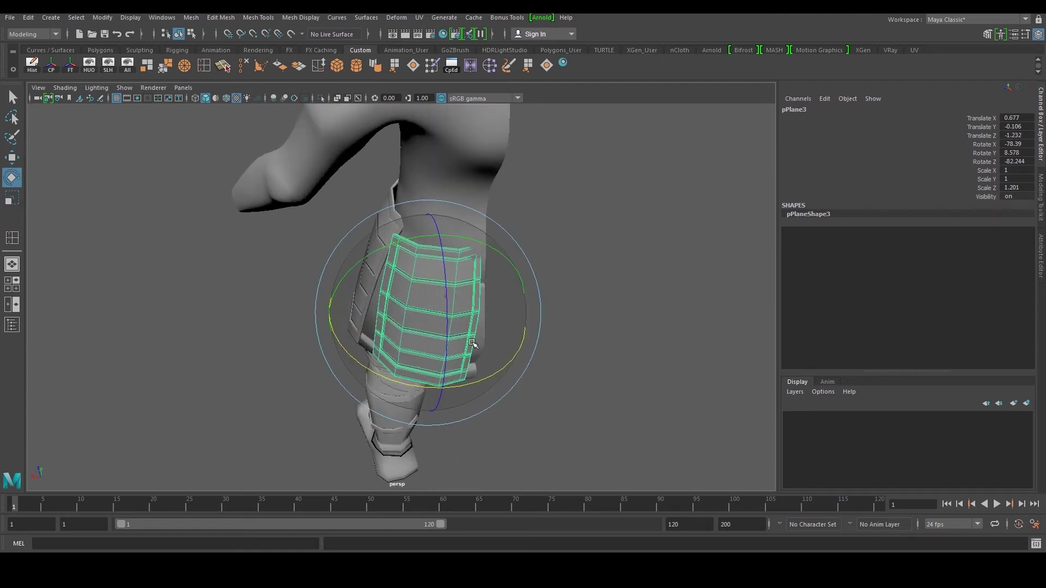
{"action": "left_click_drag", "start_coordinate": [487, 377], "coordinate": [484, 380]}
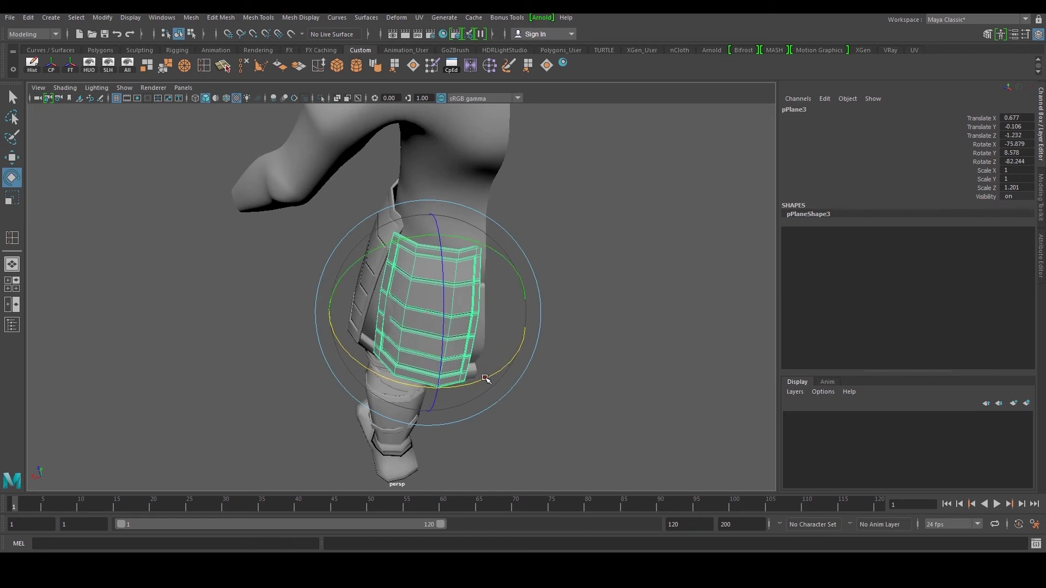
Select the back plate's upper corner vertices near the body's centre line and adjust their depth.
{"action": "key", "text": "w"}
{"action": "right_click_drag", "start_coordinate": [437, 277], "coordinate": [381, 277]}
{"action": "left_click_drag", "start_coordinate": [523, 228], "coordinate": [471, 304]}
{"action": "left_click_drag", "start_coordinate": [473, 294], "coordinate": [482, 343], "text": "alt"}
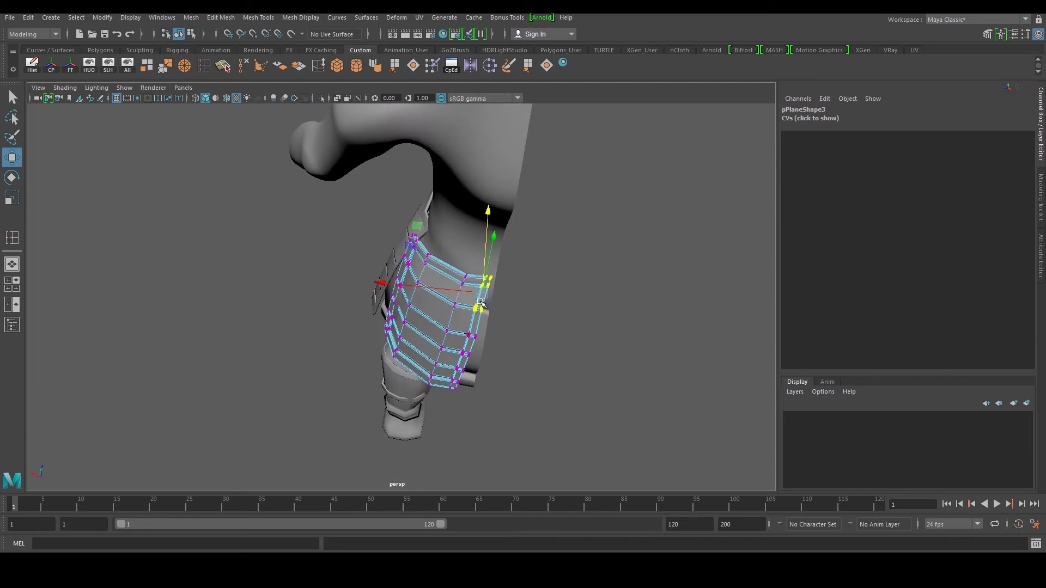
{"action": "left_click_drag", "start_coordinate": [484, 251], "coordinate": [593, 249]}
Reposition the back plate's first-seam vertices beside the body's centre line to follow the body, and return to object selection.
{"action": "scroll", "coordinate": [436, 273], "scroll_direction": "up", "scroll_amount": 2}
{"action": "middle_click_drag", "start_coordinate": [437, 274], "coordinate": [395, 327], "text": "alt"}
{"action": "scroll", "coordinate": [393, 333], "scroll_direction": "up", "scroll_amount": 3}
{"action": "scroll", "coordinate": [393, 334], "scroll_direction": "up", "scroll_amount": 1}
{"action": "left_click_drag", "start_coordinate": [429, 231], "coordinate": [376, 294]}
{"action": "scroll", "coordinate": [346, 263], "scroll_direction": "up", "scroll_amount": 2}
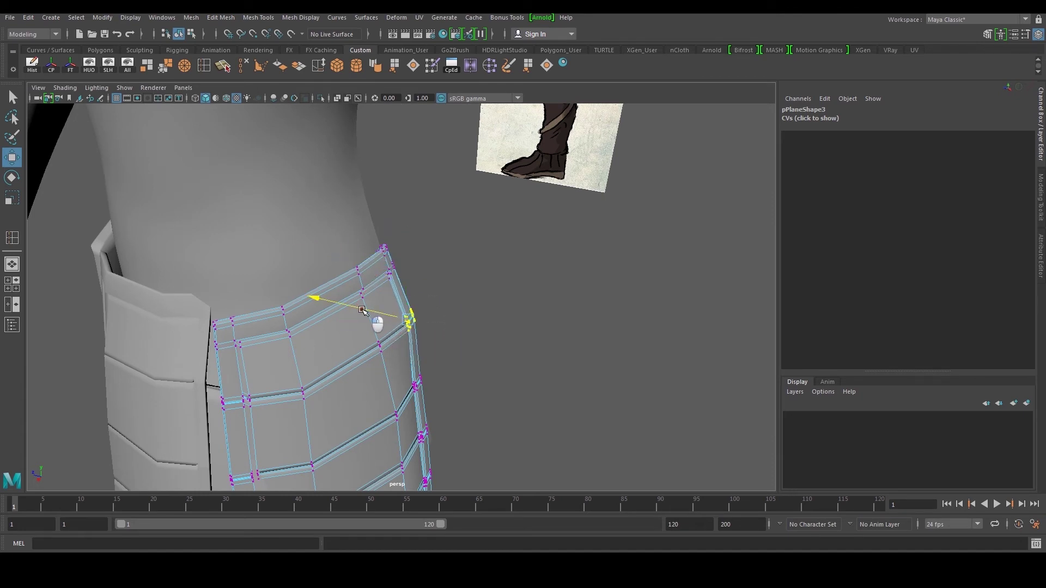
{"action": "left_click_drag", "start_coordinate": [358, 309], "coordinate": [361, 309]}
{"action": "left_click_drag", "start_coordinate": [473, 303], "coordinate": [406, 300], "text": "alt"}
{"action": "scroll", "coordinate": [453, 349], "scroll_direction": "down", "scroll_amount": 3}
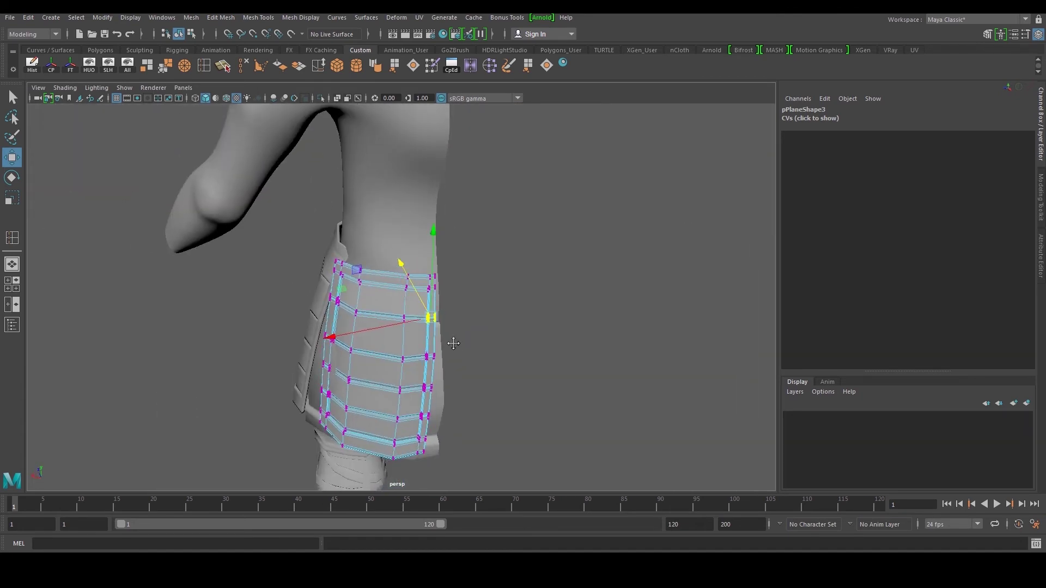
{"action": "middle_click_drag", "start_coordinate": [453, 348], "coordinate": [455, 306], "text": "alt"}
{"action": "scroll", "coordinate": [457, 307], "scroll_direction": "up", "scroll_amount": 3}
{"action": "left_click_drag", "start_coordinate": [428, 322], "coordinate": [427, 322]}
{"action": "scroll", "coordinate": [403, 294], "scroll_direction": "down", "scroll_amount": 2}
{"action": "right_click_drag", "start_coordinate": [378, 263], "coordinate": [413, 250]}
{"action": "left_click", "coordinate": [444, 331]}
Reselect the back plate's first-seam vertices at the centre-line edge and refine their position.
{"action": "scroll", "coordinate": [443, 331], "scroll_direction": "down", "scroll_amount": 4}
{"action": "left_click_drag", "start_coordinate": [443, 331], "coordinate": [383, 320], "text": "alt"}
{"action": "scroll", "coordinate": [387, 328], "scroll_direction": "up", "scroll_amount": 3}
{"action": "scroll", "coordinate": [378, 329], "scroll_direction": "up", "scroll_amount": 2}
{"action": "left_click", "coordinate": [384, 318]}
{"action": "right_click_drag", "start_coordinate": [383, 319], "coordinate": [363, 315]}
{"action": "left_click_drag", "start_coordinate": [372, 286], "coordinate": [402, 315]}
{"action": "scroll", "coordinate": [402, 315], "scroll_direction": "up", "scroll_amount": 2}
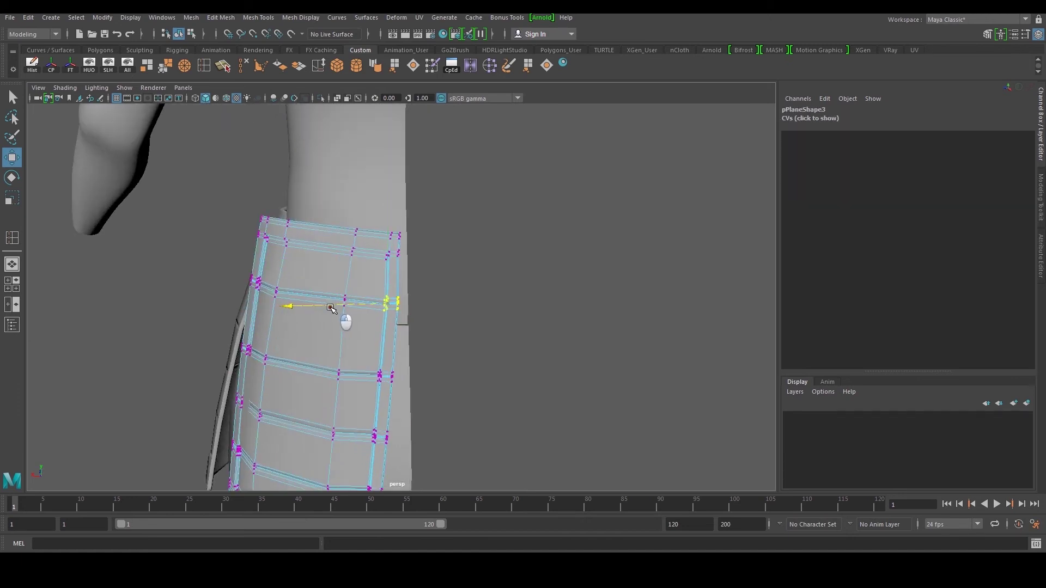
Adjust the thigh plate's top-edge vertices, including the corner beside the back plate, to fit around the hip.
{"action": "left_click_drag", "start_coordinate": [317, 320], "coordinate": [470, 300], "text": "alt"}
{"action": "left_click_drag", "start_coordinate": [185, 272], "coordinate": [224, 305], "text": "alt"}
{"action": "left_click", "coordinate": [211, 305]}
{"action": "right_click_drag", "start_coordinate": [224, 306], "coordinate": [203, 303]}
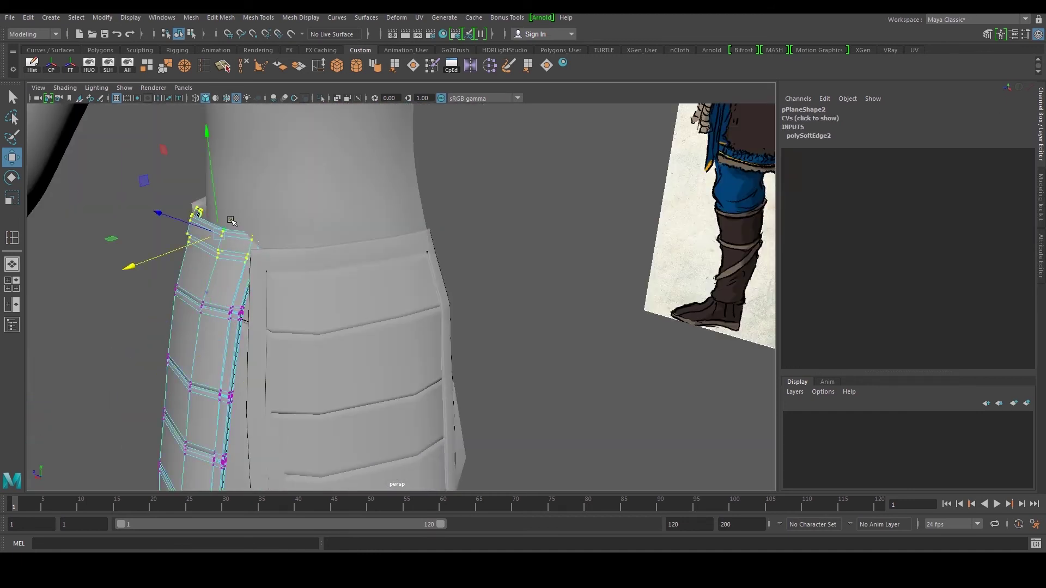
{"action": "left_click_drag", "start_coordinate": [287, 285], "coordinate": [289, 286]}
{"action": "middle_click_drag", "start_coordinate": [234, 252], "coordinate": [308, 299], "text": "alt"}
{"action": "scroll", "coordinate": [307, 300], "scroll_direction": "up", "scroll_amount": 2}
{"action": "left_click_drag", "start_coordinate": [274, 309], "coordinate": [269, 311]}
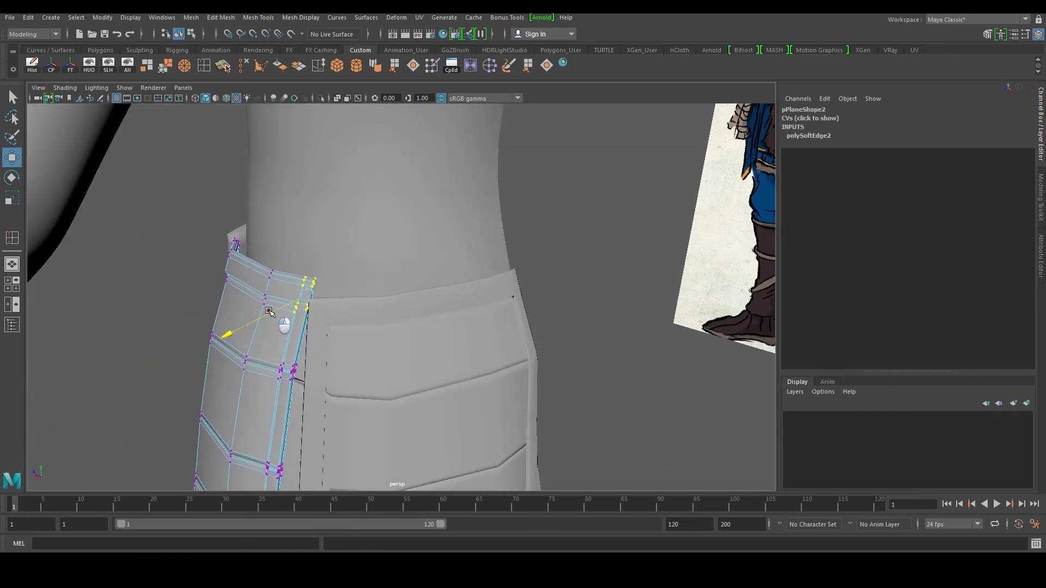
{"action": "left_click_drag", "start_coordinate": [341, 321], "coordinate": [365, 310], "text": "alt"}
Select the back plate's upper outer corner vertices beside the thigh plate and reposition them along the hip.
{"action": "left_click", "coordinate": [366, 309]}
{"action": "right_click_drag", "start_coordinate": [370, 309], "coordinate": [346, 308]}
{"action": "left_click_drag", "start_coordinate": [265, 225], "coordinate": [520, 331]}
{"action": "left_click_drag", "start_coordinate": [429, 198], "coordinate": [444, 220]}
{"action": "left_click_drag", "start_coordinate": [402, 291], "coordinate": [392, 292]}
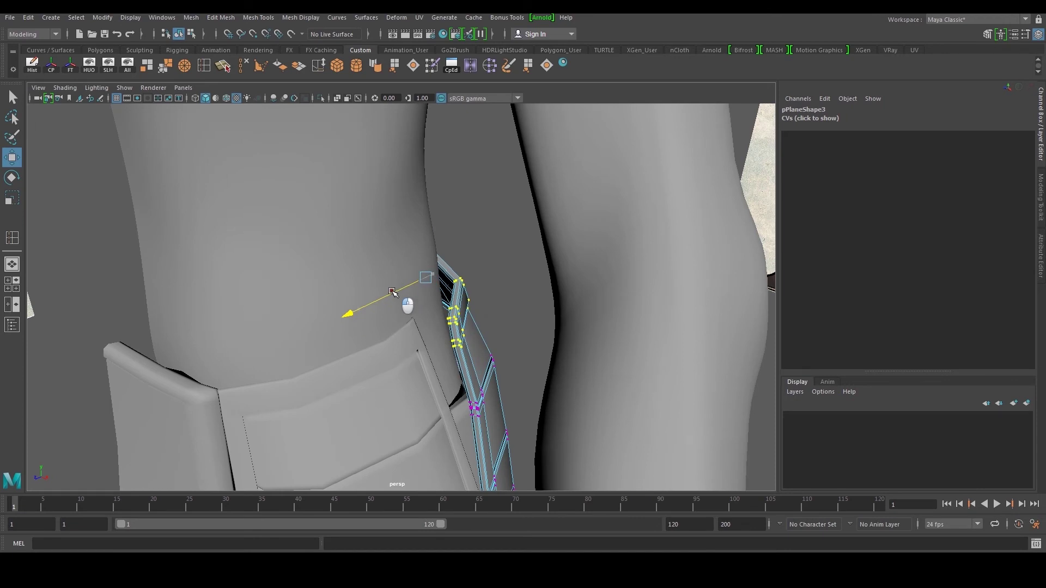
{"action": "left_click_drag", "start_coordinate": [501, 310], "coordinate": [497, 311]}
{"action": "left_click_drag", "start_coordinate": [383, 300], "coordinate": [387, 298]}
{"action": "left_click_drag", "start_coordinate": [460, 289], "coordinate": [360, 277], "text": "alt"}
{"action": "left_click_drag", "start_coordinate": [270, 247], "coordinate": [426, 320]}
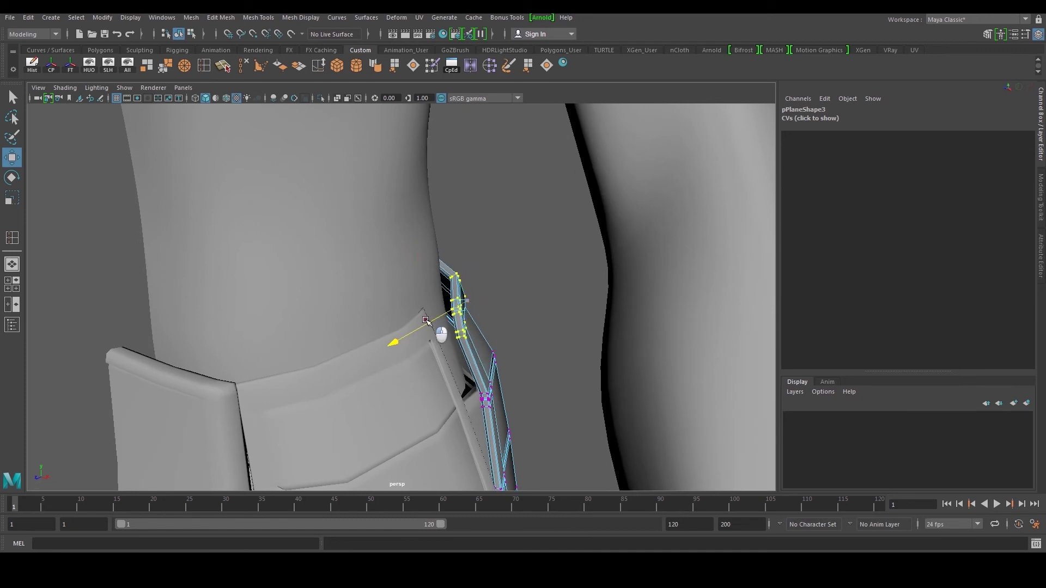
Rotate and move the back plate's outer-edge vertices just below the upper corner to follow the hip.
{"action": "left_click_drag", "start_coordinate": [549, 336], "coordinate": [325, 362]}
{"action": "scroll", "coordinate": [537, 338], "scroll_direction": "down", "scroll_amount": 4}
{"action": "scroll", "coordinate": [294, 302], "scroll_direction": "up", "scroll_amount": 4}
{"action": "key", "text": "e"}
{"action": "left_click_drag", "start_coordinate": [388, 343], "coordinate": [373, 347]}
{"action": "key", "text": "w"}
{"action": "left_click_drag", "start_coordinate": [247, 276], "coordinate": [257, 277]}
{"action": "left_click_drag", "start_coordinate": [315, 326], "coordinate": [316, 330]}
Rotate the back plate's first-seam outer vertices further and shift them to align with the thigh plate's edge.
{"action": "middle_click_drag", "start_coordinate": [321, 330], "coordinate": [345, 313], "text": "alt"}
{"action": "key", "text": "e"}
{"action": "scroll", "coordinate": [343, 334], "scroll_direction": "up", "scroll_amount": 3}
{"action": "scroll", "coordinate": [334, 382], "scroll_direction": "up", "scroll_amount": 2}
{"action": "middle_click_drag", "start_coordinate": [333, 383], "coordinate": [361, 372], "text": "alt"}
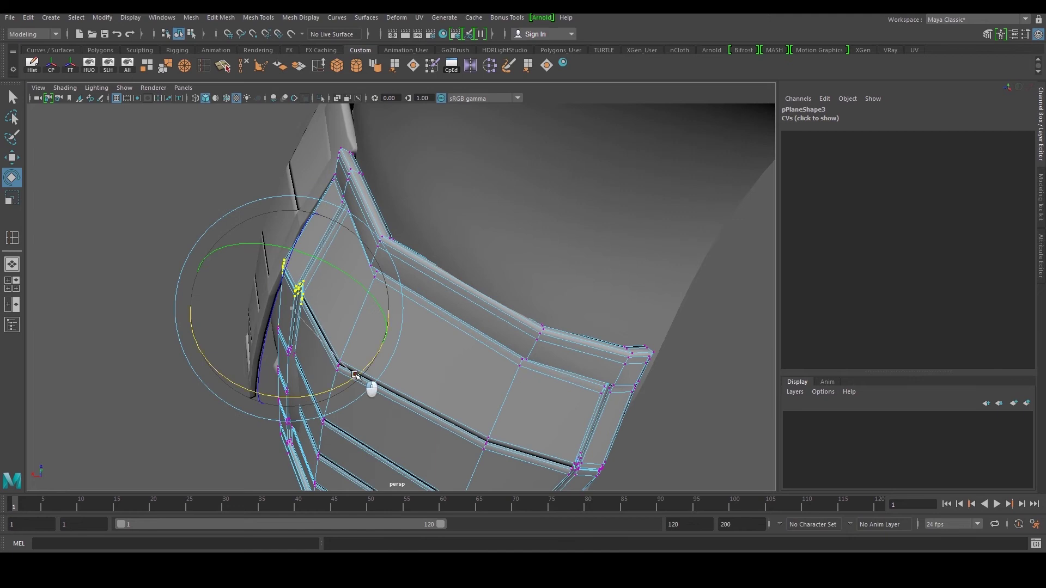
{"action": "left_click_drag", "start_coordinate": [355, 375], "coordinate": [343, 376]}
{"action": "key", "text": "w"}
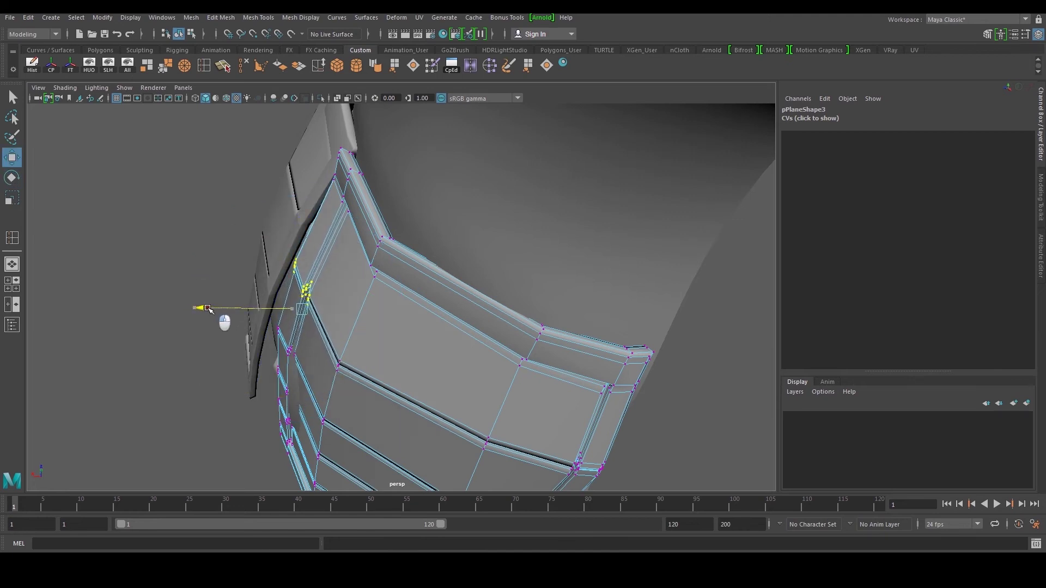
{"action": "middle_click_drag", "start_coordinate": [273, 358], "coordinate": [317, 289], "text": "alt"}
{"action": "left_click_drag", "start_coordinate": [317, 289], "coordinate": [345, 274], "text": "alt"}
{"action": "left_click_drag", "start_coordinate": [311, 229], "coordinate": [398, 298]}
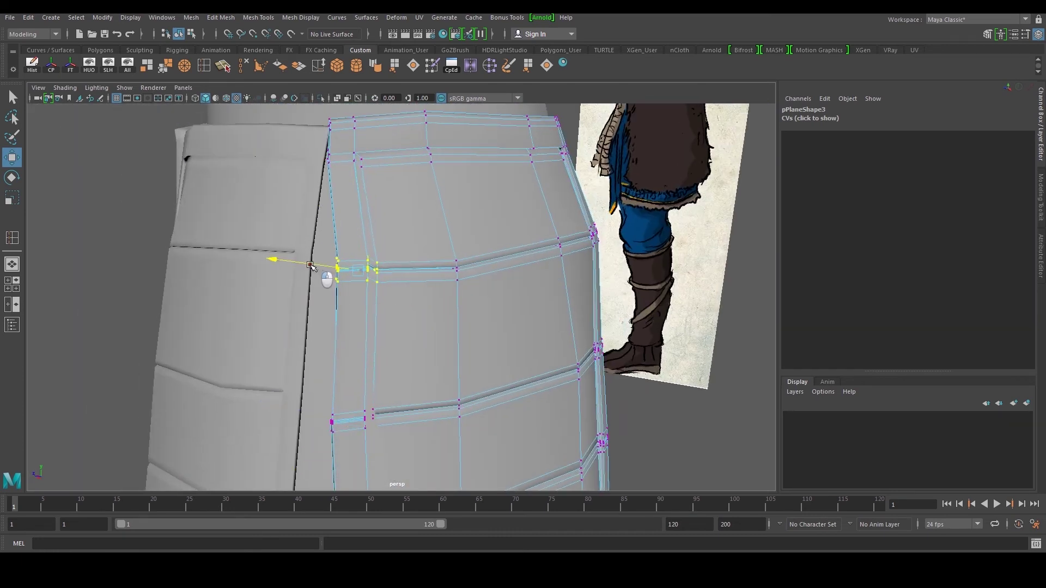
{"action": "left_click_drag", "start_coordinate": [305, 267], "coordinate": [304, 268]}
Adjust the outer-edge vertices of the back plate's lower seams down to the bottom corner.
{"action": "middle_click_drag", "start_coordinate": [306, 268], "coordinate": [294, 351], "text": "alt"}
{"action": "left_click_drag", "start_coordinate": [282, 148], "coordinate": [600, 259]}
{"action": "left_click_drag", "start_coordinate": [454, 120], "coordinate": [455, 131]}
{"action": "left_click_drag", "start_coordinate": [453, 283], "coordinate": [292, 297], "text": "alt"}
{"action": "left_click_drag", "start_coordinate": [375, 363], "coordinate": [289, 332], "text": "alt"}
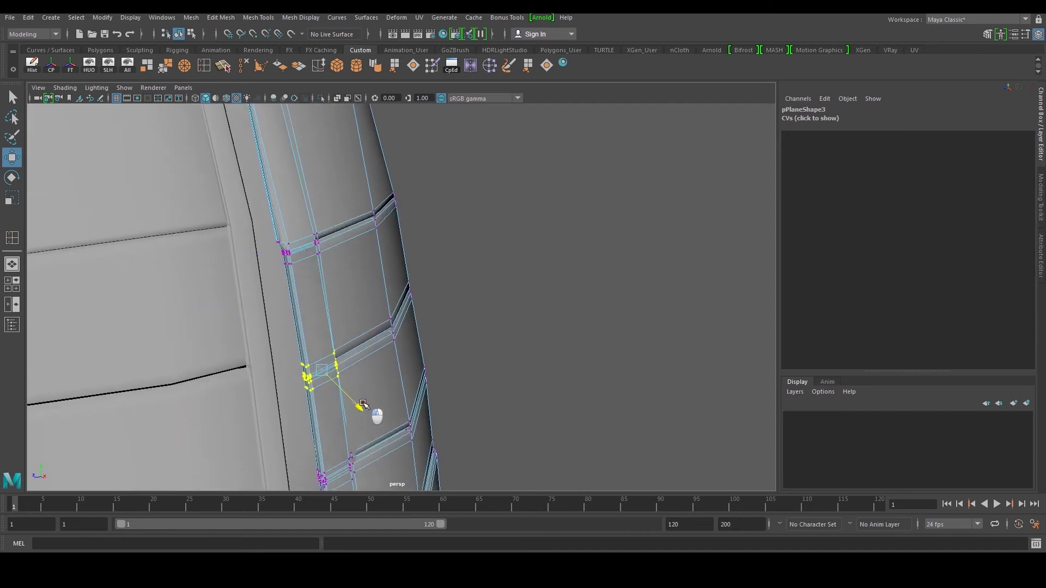
{"action": "left_click_drag", "start_coordinate": [363, 419], "coordinate": [279, 341], "text": "alt"}
{"action": "left_click_drag", "start_coordinate": [362, 386], "coordinate": [299, 338]}
{"action": "scroll", "coordinate": [362, 398], "scroll_direction": "down", "scroll_amount": 3}
{"action": "left_click_drag", "start_coordinate": [339, 397], "coordinate": [406, 327]}
{"action": "left_click_drag", "start_coordinate": [367, 371], "coordinate": [366, 374]}
Select the back plate's four lowest vertex rows and scale them slightly narrower.
{"action": "scroll", "coordinate": [371, 376], "scroll_direction": "down", "scroll_amount": 3}
{"action": "left_click_drag", "start_coordinate": [577, 316], "coordinate": [486, 263], "text": "alt"}
{"action": "middle_click_drag", "start_coordinate": [486, 262], "coordinate": [390, 317], "text": "alt"}
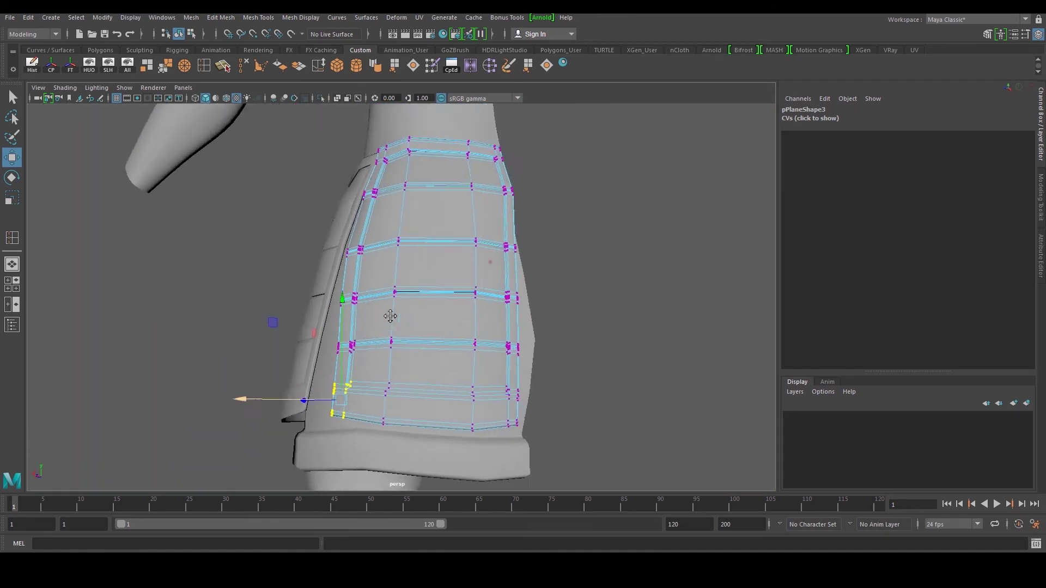
{"action": "left_click_drag", "start_coordinate": [542, 229], "coordinate": [522, 264], "text": "alt"}
{"action": "middle_click_drag", "start_coordinate": [522, 263], "coordinate": [449, 283], "text": "alt"}
{"action": "middle_click_drag", "start_coordinate": [408, 396], "coordinate": [446, 354], "text": "alt"}
{"action": "scroll", "coordinate": [446, 354], "scroll_direction": "down", "scroll_amount": 3}
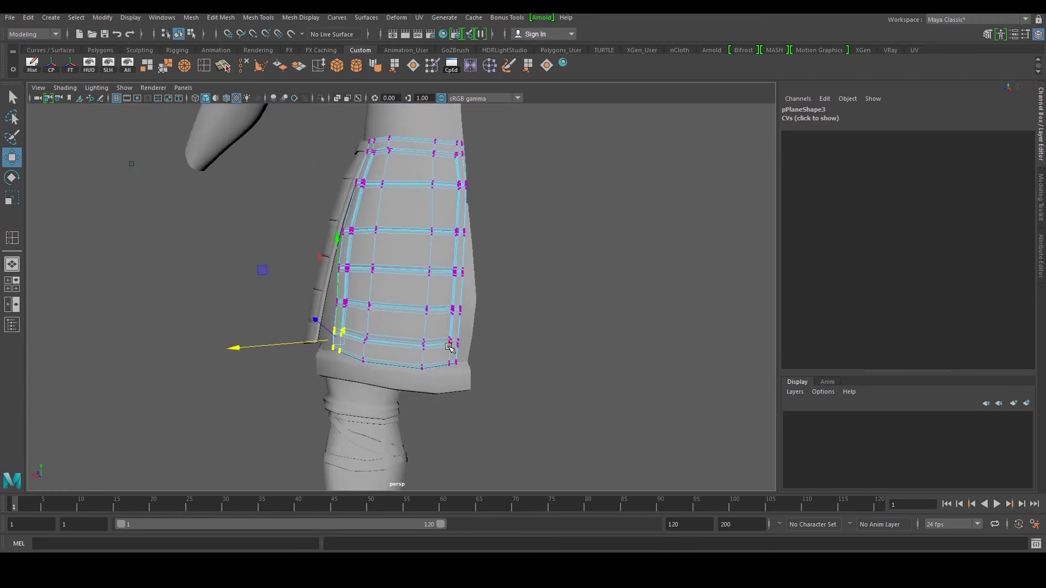
{"action": "left_click_drag", "start_coordinate": [446, 354], "coordinate": [483, 360], "text": "alt"}
{"action": "left_click_drag", "start_coordinate": [453, 301], "coordinate": [520, 250]}
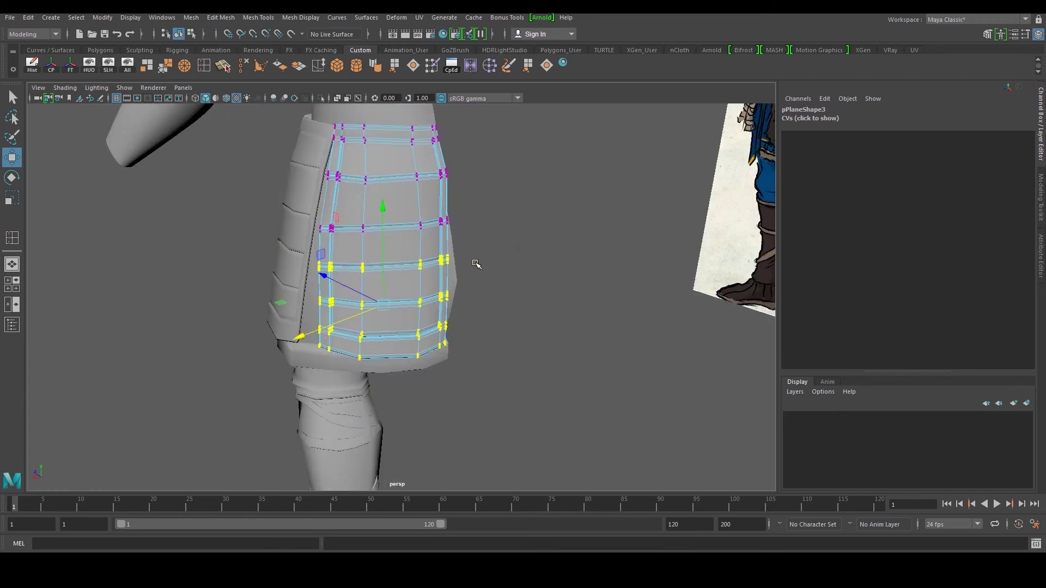
{"action": "key", "text": "r"}
{"action": "left_click_drag", "start_coordinate": [292, 316], "coordinate": [294, 316]}
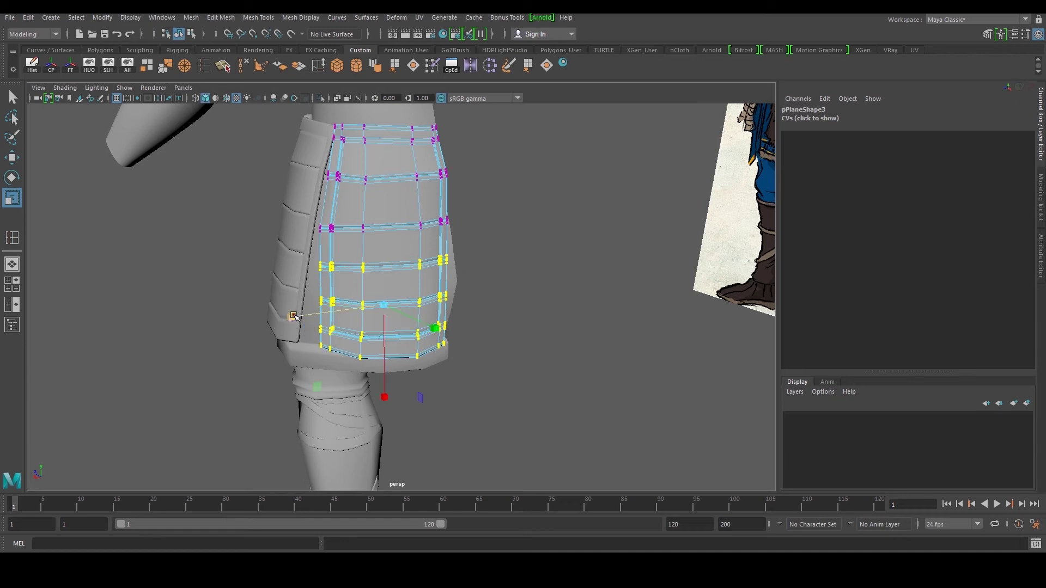
Limit the selection to the back plate's three lowest rows, reposition them, and return to object selection.
{"action": "key", "text": "w"}
{"action": "scroll", "coordinate": [293, 278], "scroll_direction": "up", "scroll_amount": 3}
{"action": "left_click_drag", "start_coordinate": [280, 231], "coordinate": [547, 281], "text": "ctrl"}
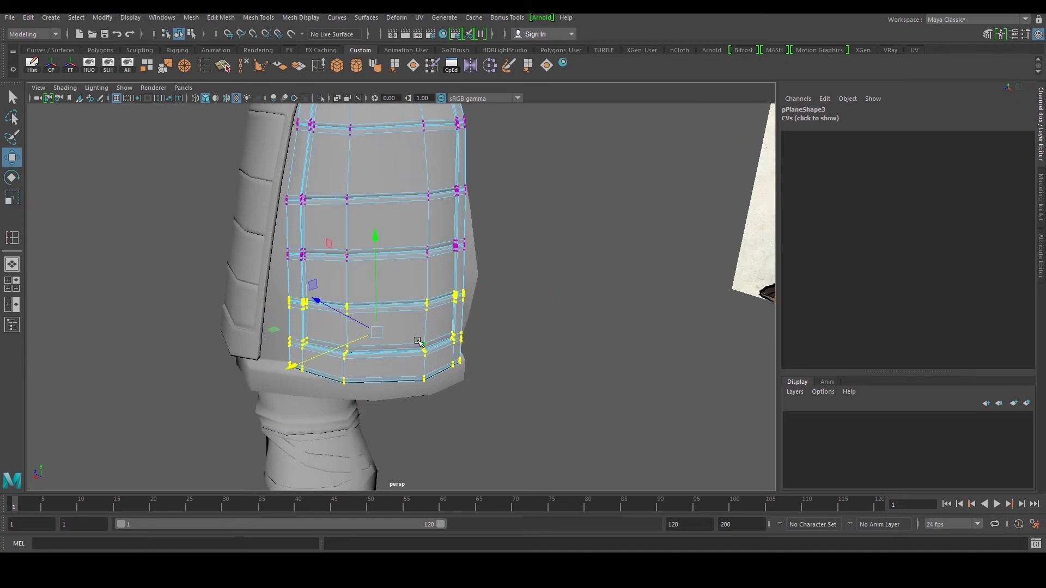
{"action": "left_click_drag", "start_coordinate": [322, 303], "coordinate": [366, 267]}
{"action": "left_click_drag", "start_coordinate": [255, 428], "coordinate": [536, 348], "text": "alt"}
{"action": "left_click_drag", "start_coordinate": [371, 290], "coordinate": [370, 277]}
{"action": "right_click_drag", "start_coordinate": [395, 191], "coordinate": [444, 176]}
{"action": "left_click", "coordinate": [537, 174]}
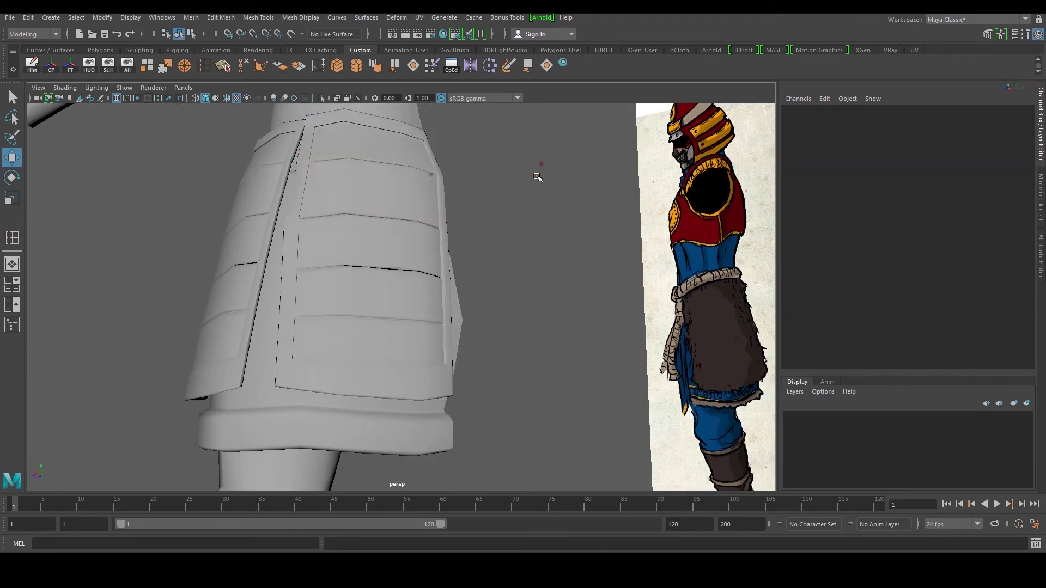
Move the back plate's first-seam outer vertices toward the thigh plate.
{"action": "scroll", "coordinate": [536, 177], "scroll_direction": "down", "scroll_amount": 4}
{"action": "left_click_drag", "start_coordinate": [531, 218], "coordinate": [396, 278], "text": "alt"}
{"action": "middle_click_drag", "start_coordinate": [383, 276], "coordinate": [385, 336], "text": "alt"}
{"action": "scroll", "coordinate": [385, 336], "scroll_direction": "up", "scroll_amount": 4}
{"action": "left_click_drag", "start_coordinate": [386, 336], "coordinate": [357, 323], "text": "alt"}
{"action": "left_click", "coordinate": [354, 324]}
{"action": "right_click_drag", "start_coordinate": [354, 322], "coordinate": [334, 285]}
{"action": "scroll", "coordinate": [327, 286], "scroll_direction": "up", "scroll_amount": 3}
{"action": "scroll", "coordinate": [357, 321], "scroll_direction": "up", "scroll_amount": 2}
{"action": "key", "text": "w"}
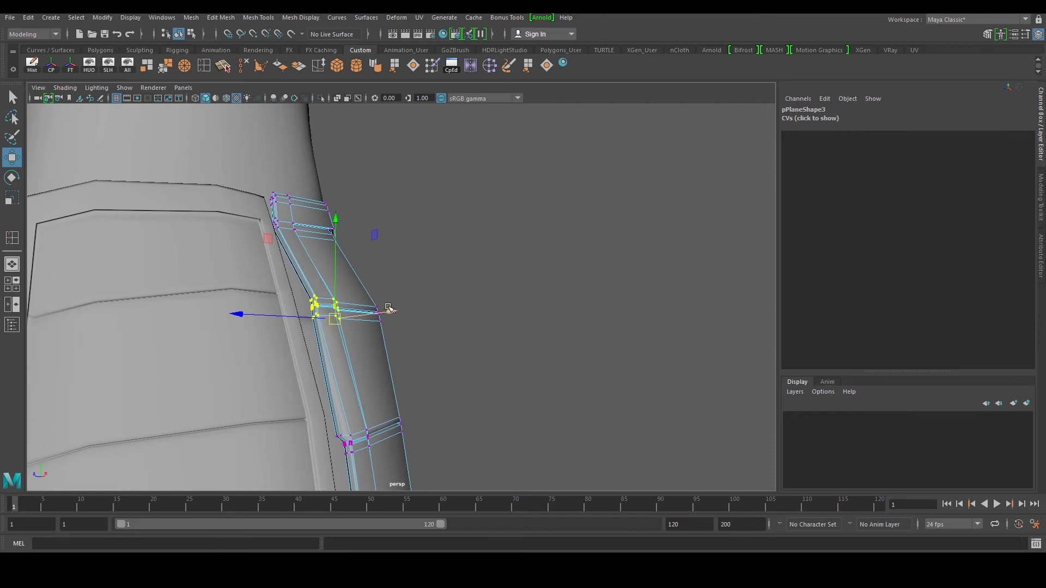
{"action": "key", "text": "e"}
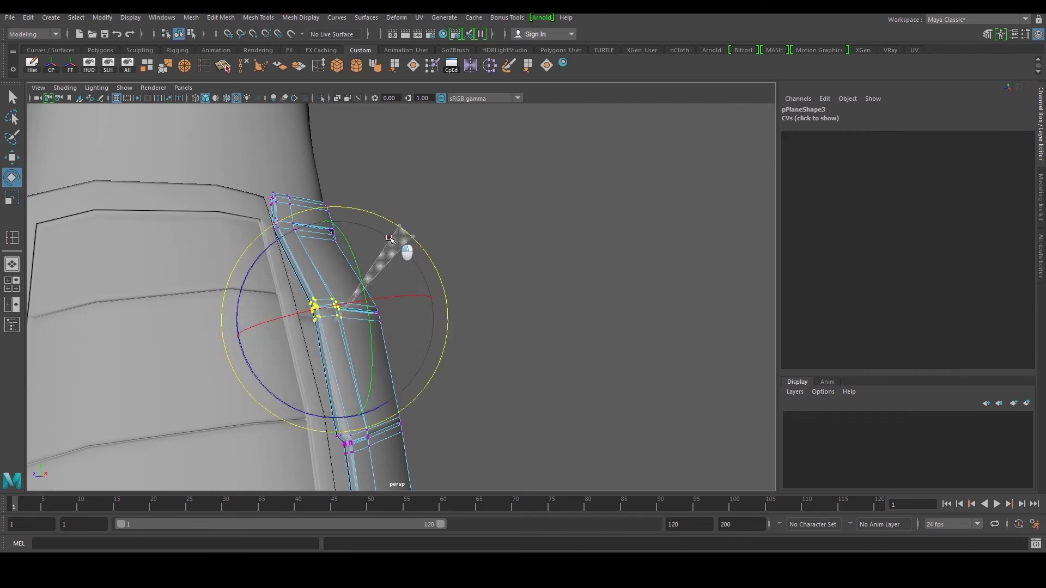
{"action": "key", "text": "w"}
{"action": "left_click_drag", "start_coordinate": [286, 313], "coordinate": [277, 318]}
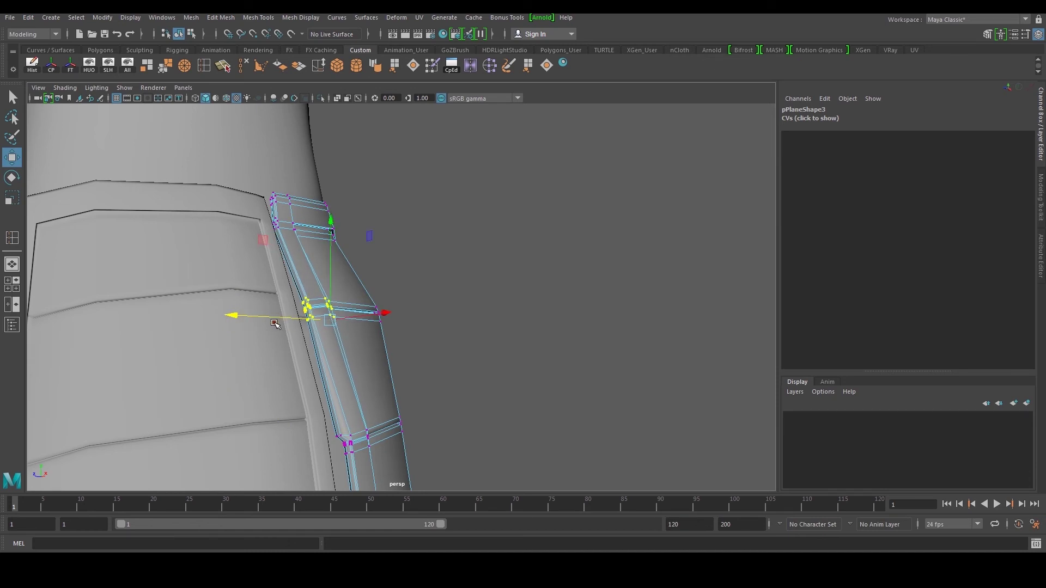
Select the back plate's second-seam outer vertices and adjust their position beside the thigh plate.
{"action": "middle_click_drag", "start_coordinate": [344, 440], "coordinate": [346, 330], "text": "alt"}
{"action": "left_click_drag", "start_coordinate": [374, 337], "coordinate": [380, 338]}
{"action": "left_click_drag", "start_coordinate": [423, 286], "coordinate": [348, 368], "text": "ctrl"}
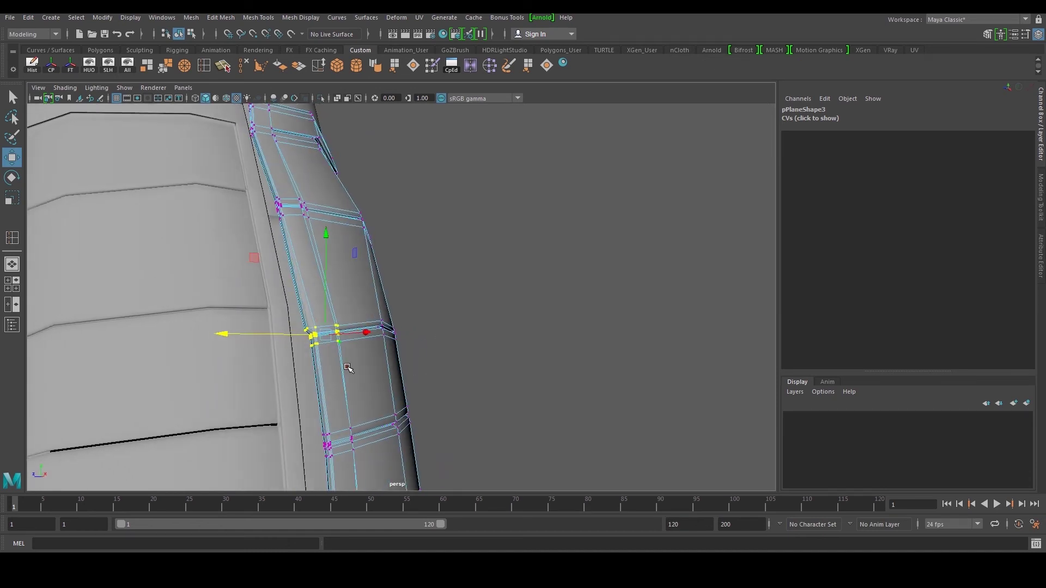
{"action": "key", "text": "e"}
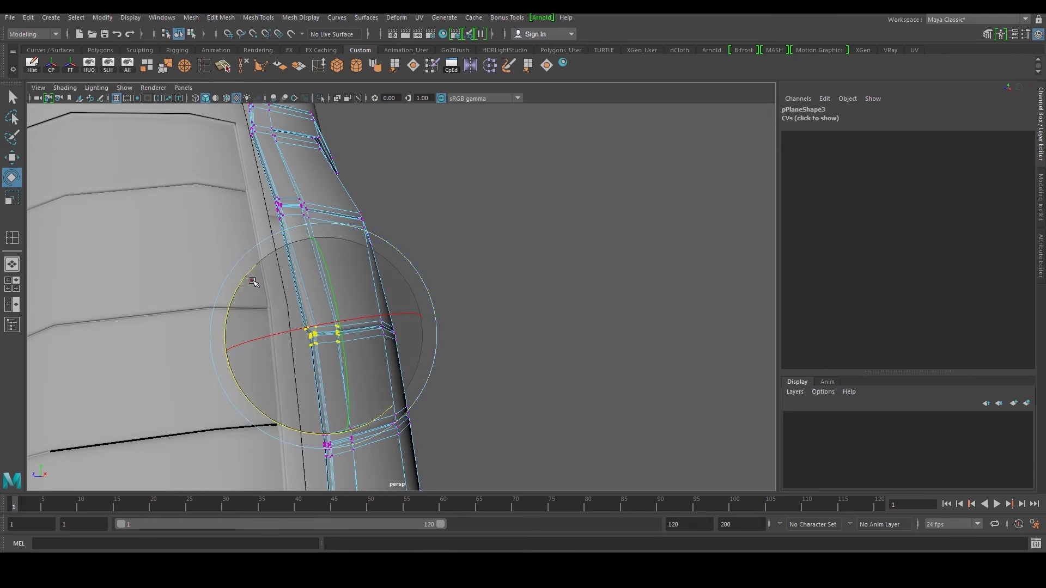
{"action": "key", "text": "w"}
{"action": "left_click_drag", "start_coordinate": [368, 332], "coordinate": [231, 305], "text": "alt"}
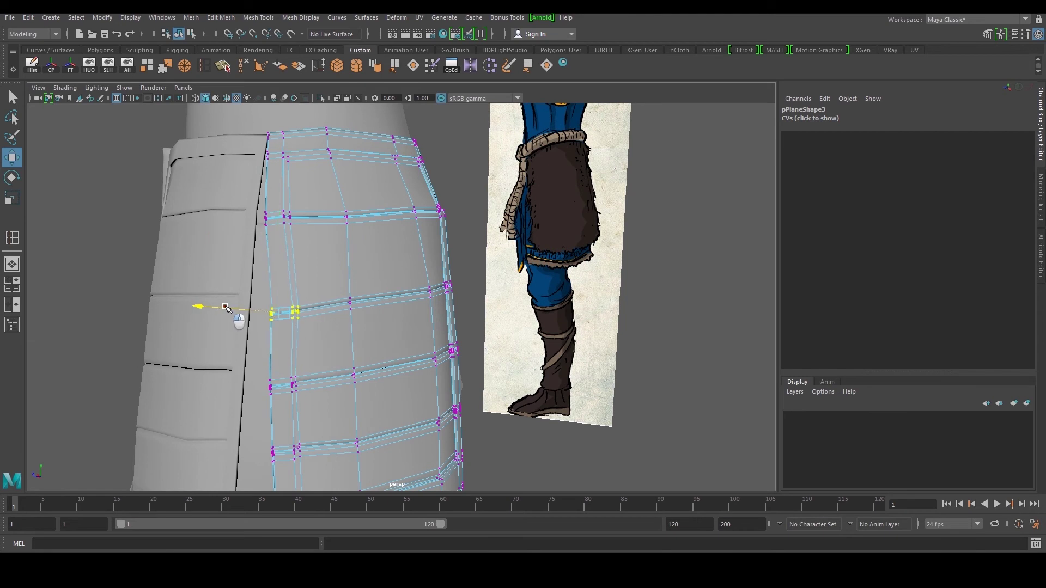
{"action": "middle_click_drag", "start_coordinate": [298, 348], "coordinate": [310, 292], "text": "alt"}
{"action": "left_click_drag", "start_coordinate": [311, 292], "coordinate": [342, 280], "text": "alt"}
Shift the outer-edge vertices of the back plate's four lowest rows, adjust the lowest three alone, and return to object selection.
{"action": "left_click_drag", "start_coordinate": [258, 264], "coordinate": [329, 467]}
{"action": "left_click_drag", "start_coordinate": [329, 463], "coordinate": [416, 432], "text": "alt"}
{"action": "left_click_drag", "start_coordinate": [325, 356], "coordinate": [333, 357]}
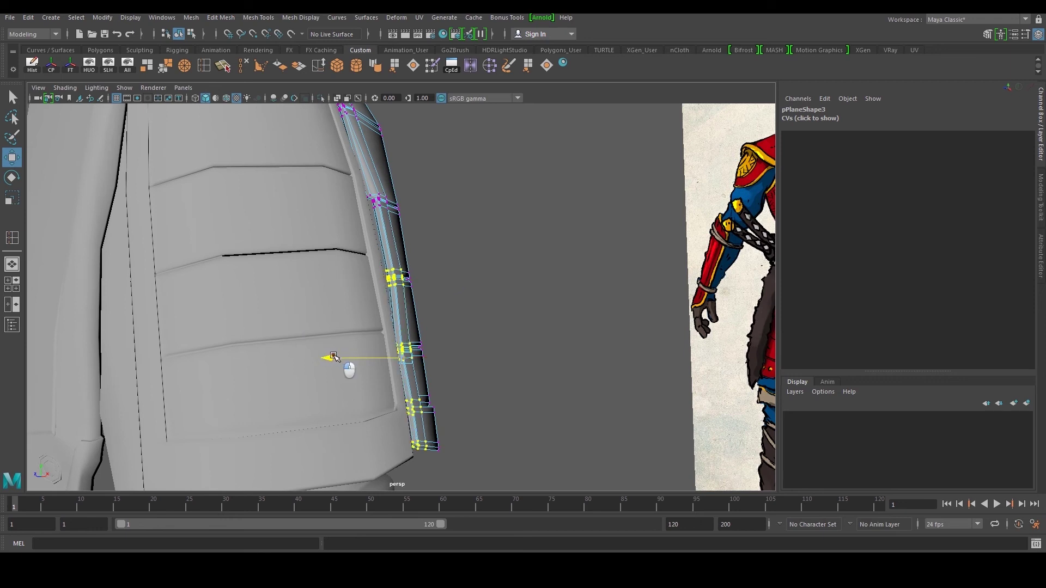
{"action": "left_click_drag", "start_coordinate": [496, 402], "coordinate": [449, 392]}
{"action": "left_click_drag", "start_coordinate": [361, 439], "coordinate": [364, 442]}
{"action": "left_click_drag", "start_coordinate": [415, 429], "coordinate": [358, 415], "text": "alt"}
{"action": "left_click_drag", "start_coordinate": [238, 401], "coordinate": [243, 400]}
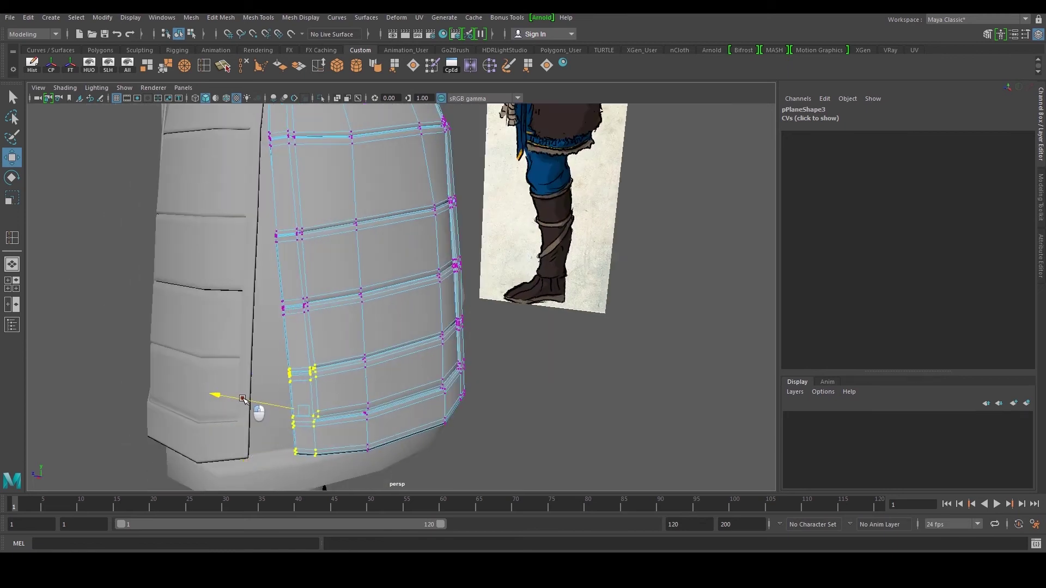
{"action": "right_click_drag", "start_coordinate": [345, 214], "coordinate": [393, 200]}
{"action": "left_click", "coordinate": [509, 324]}
Nudge the back plate's third-seam outer vertices outward toward the thigh plate and leave vertex editing.
{"action": "scroll", "coordinate": [518, 325], "scroll_direction": "down", "scroll_amount": 5}
{"action": "left_click_drag", "start_coordinate": [544, 330], "coordinate": [430, 313], "text": "alt"}
{"action": "left_click", "coordinate": [420, 313]}
{"action": "right_click_drag", "start_coordinate": [420, 314], "coordinate": [357, 316]}
{"action": "scroll", "coordinate": [354, 348], "scroll_direction": "up", "scroll_amount": 4}
{"action": "left_click_drag", "start_coordinate": [334, 427], "coordinate": [268, 302]}
{"action": "middle_click_drag", "start_coordinate": [320, 277], "coordinate": [379, 307], "text": "alt"}
{"action": "scroll", "coordinate": [376, 308], "scroll_direction": "up", "scroll_amount": 3}
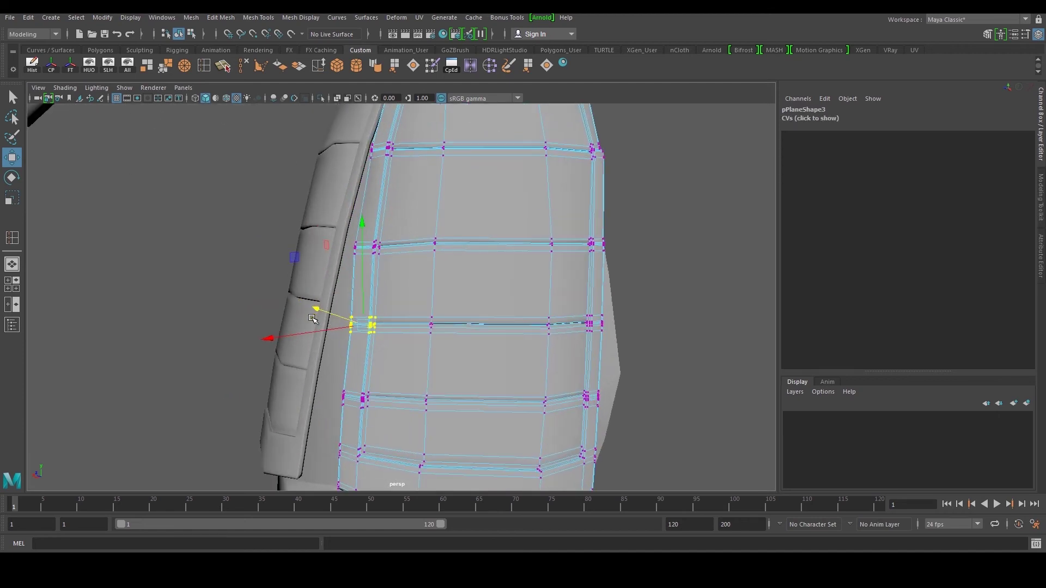
{"action": "left_click_drag", "start_coordinate": [304, 329], "coordinate": [302, 330]}
{"action": "right_click_drag", "start_coordinate": [439, 240], "coordinate": [481, 223]}
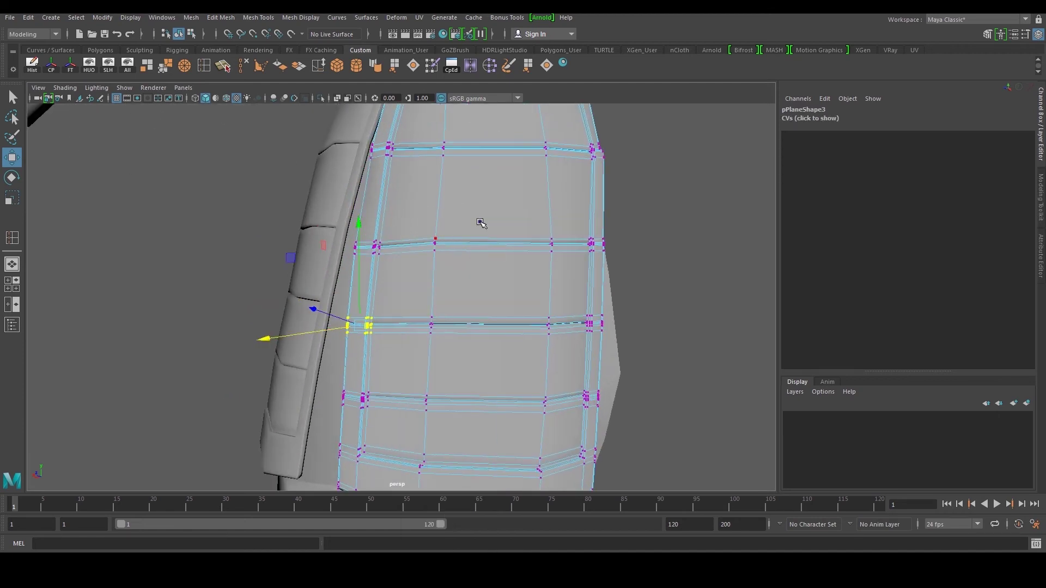
{"action": "left_click", "coordinate": [616, 254]}
Examine the back plate's fit against the hip and thigh plate from the side and rear.
{"action": "scroll", "coordinate": [559, 267], "scroll_direction": "down", "scroll_amount": 6}
{"action": "left_click_drag", "start_coordinate": [559, 267], "coordinate": [549, 331], "text": "alt"}
{"action": "scroll", "coordinate": [540, 336], "scroll_direction": "down", "scroll_amount": 5}
{"action": "scroll", "coordinate": [416, 342], "scroll_direction": "up", "scroll_amount": 7}
{"action": "scroll", "coordinate": [453, 321], "scroll_direction": "up", "scroll_amount": 7}
{"action": "left_click_drag", "start_coordinate": [453, 321], "coordinate": [403, 304], "text": "alt"}
{"action": "left_click", "coordinate": [401, 303]}
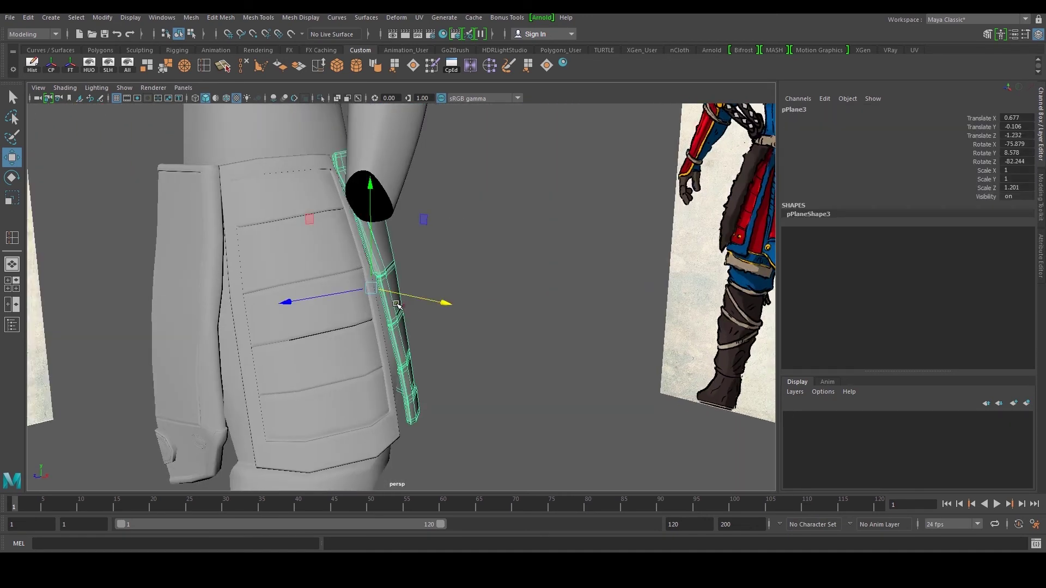
{"action": "middle_click_drag", "start_coordinate": [403, 305], "coordinate": [427, 353], "text": "alt"}
{"action": "left_click", "coordinate": [443, 332]}
{"action": "left_click_drag", "start_coordinate": [444, 332], "coordinate": [488, 327], "text": "alt"}
{"action": "scroll", "coordinate": [314, 341], "scroll_direction": "down", "scroll_amount": 4}
{"action": "middle_click_drag", "start_coordinate": [462, 345], "coordinate": [478, 284], "text": "alt"}
{"action": "left_click_drag", "start_coordinate": [433, 316], "coordinate": [423, 292], "text": "alt"}
{"action": "scroll", "coordinate": [427, 321], "scroll_direction": "down", "scroll_amount": 5}
{"action": "scroll", "coordinate": [433, 318], "scroll_direction": "up", "scroll_amount": 4}
{"action": "scroll", "coordinate": [431, 310], "scroll_direction": "up", "scroll_amount": 6}
{"action": "scroll", "coordinate": [423, 291], "scroll_direction": "up", "scroll_amount": 4}
{"action": "left_click", "coordinate": [424, 294]}
{"action": "middle_click_drag", "start_coordinate": [422, 291], "coordinate": [416, 376], "text": "alt"}
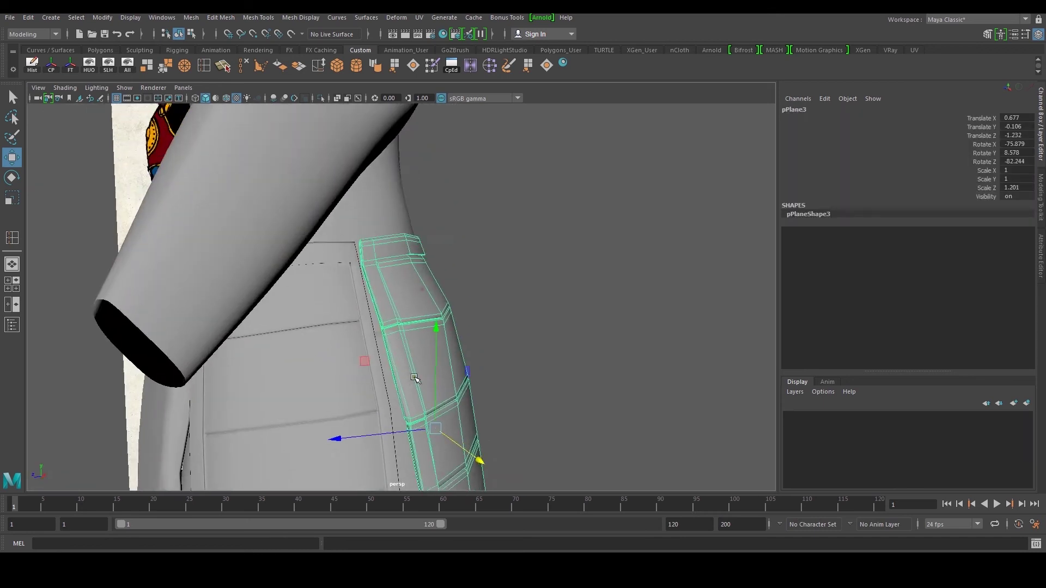
Select the back plate's top outer-corner vertices, then rotate and shift them to follow the adjoining thigh plate.
{"action": "scroll", "coordinate": [367, 257], "scroll_direction": "up", "scroll_amount": 3}
{"action": "right_click_drag", "start_coordinate": [366, 257], "coordinate": [338, 257]}
{"action": "mouse_move", "coordinate": [366, 256]}
{"action": "left_mouse_down", "text": "alt"}
{"action": "mouse_move", "coordinate": [387, 292]}
{"action": "mouse_move", "coordinate": [378, 270]}
{"action": "left_mouse_up", "text": "alt"}
{"action": "left_click_drag", "start_coordinate": [376, 263], "coordinate": [273, 301]}
{"action": "key", "text": "f"}
{"action": "left_click_drag", "start_coordinate": [453, 257], "coordinate": [448, 270], "text": "alt"}
{"action": "key", "text": "e"}
{"action": "left_click_drag", "start_coordinate": [458, 361], "coordinate": [472, 371]}
{"action": "key", "text": "w"}
{"action": "left_click_drag", "start_coordinate": [321, 301], "coordinate": [338, 306]}
{"action": "scroll", "coordinate": [403, 297], "scroll_direction": "down", "scroll_amount": 6}
{"action": "middle_click_drag", "start_coordinate": [457, 326], "coordinate": [357, 270], "text": "alt"}
{"action": "left_click_drag", "start_coordinate": [357, 271], "coordinate": [400, 305], "text": "alt"}
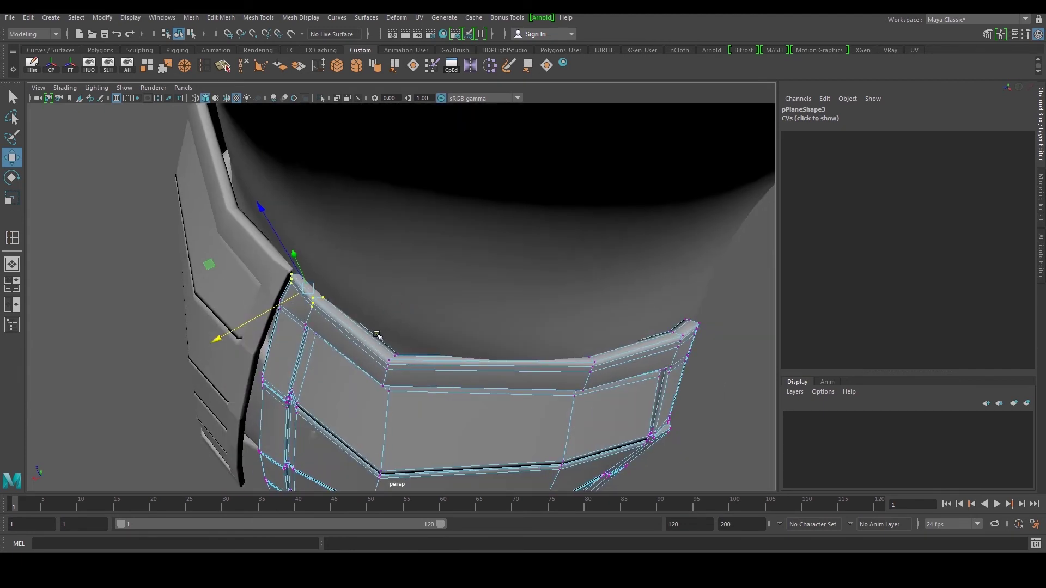
Try to reposition the inner-column vertices in the back plate's top band, then return to object selection.
{"action": "left_click_drag", "start_coordinate": [423, 367], "coordinate": [422, 344], "text": "alt"}
{"action": "scroll", "coordinate": [422, 343], "scroll_direction": "up", "scroll_amount": 2}
{"action": "left_click_drag", "start_coordinate": [410, 316], "coordinate": [343, 362]}
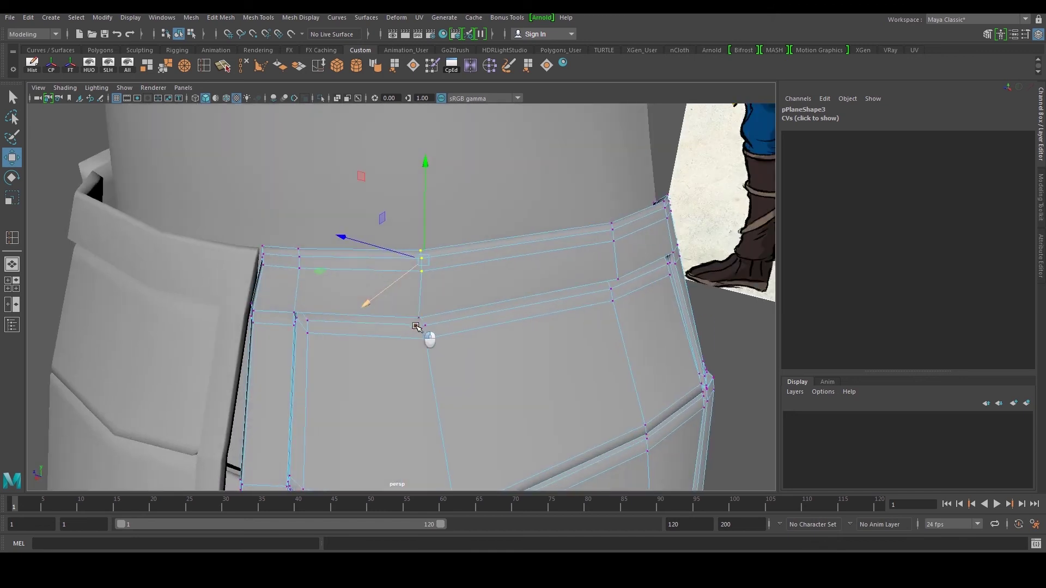
{"action": "left_click_drag", "start_coordinate": [423, 307], "coordinate": [375, 234]}
{"action": "key", "text": "ctrl+z"}
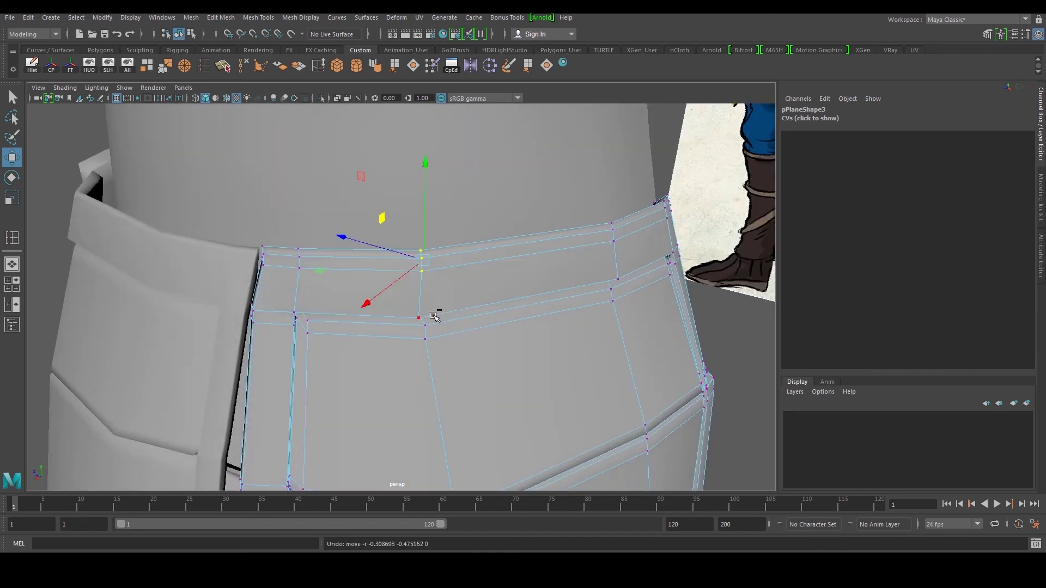
{"action": "key", "text": "e"}
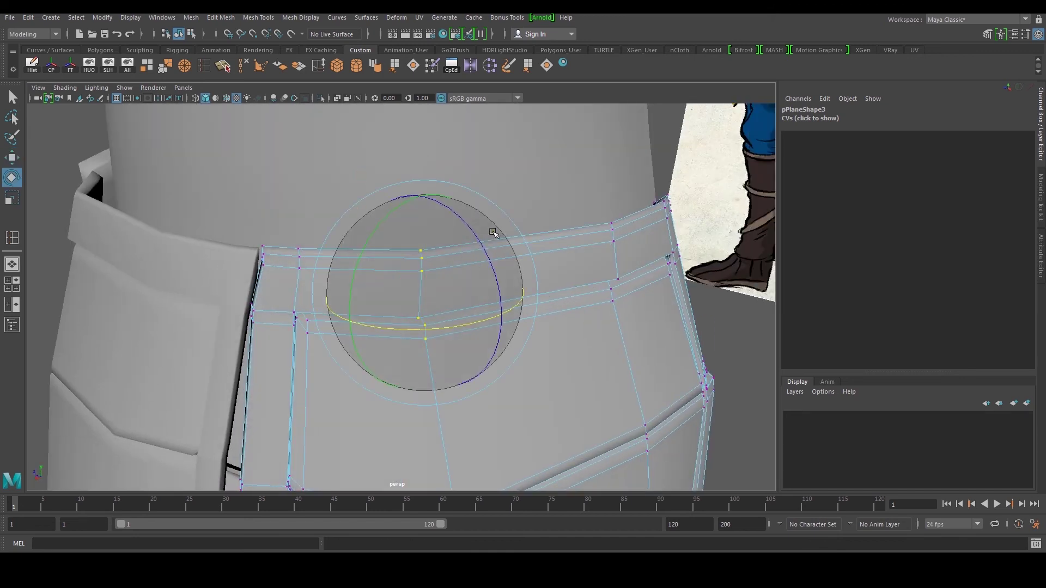
{"action": "key", "text": "w"}
{"action": "right_click_drag", "start_coordinate": [550, 250], "coordinate": [604, 235]}
{"action": "left_click", "coordinate": [680, 225]}
Examine the hip plates on both sides of the character from the front and rear.
{"action": "scroll", "coordinate": [680, 225], "scroll_direction": "down", "scroll_amount": 5}
{"action": "left_click_drag", "start_coordinate": [680, 225], "coordinate": [539, 303], "text": "alt"}
{"action": "left_click", "coordinate": [540, 302]}
{"action": "scroll", "coordinate": [540, 303], "scroll_direction": "down", "scroll_amount": 5}
{"action": "middle_click_drag", "start_coordinate": [539, 302], "coordinate": [511, 318], "text": "alt"}
{"action": "scroll", "coordinate": [524, 318], "scroll_direction": "down", "scroll_amount": 5}
{"action": "left_click_drag", "start_coordinate": [527, 318], "coordinate": [360, 329], "text": "alt"}
{"action": "left_click", "coordinate": [362, 330]}
{"action": "left_click", "coordinate": [238, 329]}
{"action": "left_click_drag", "start_coordinate": [239, 329], "coordinate": [345, 346], "text": "alt"}
{"action": "left_click", "coordinate": [350, 345]}
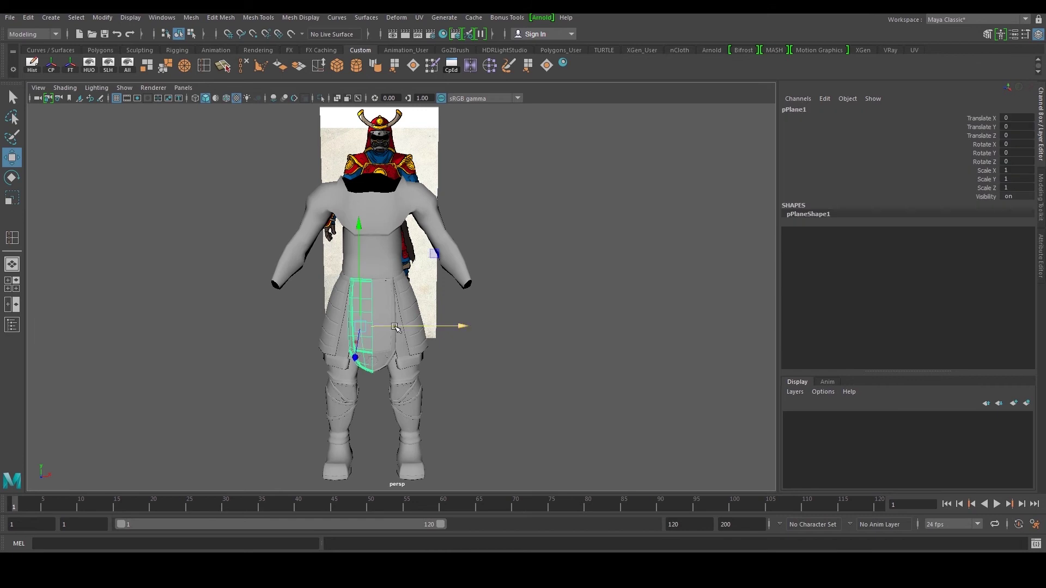
{"action": "left_click", "coordinate": [353, 265]}
{"action": "left_click", "coordinate": [484, 303]}
{"action": "left_click_drag", "start_coordinate": [484, 303], "coordinate": [293, 320], "text": "alt"}
{"action": "right_click_drag", "start_coordinate": [293, 319], "coordinate": [486, 320], "text": "alt"}
{"action": "left_click_drag", "start_coordinate": [259, 321], "coordinate": [448, 334], "text": "alt"}
{"action": "middle_click_drag", "start_coordinate": [451, 330], "coordinate": [430, 319], "text": "alt"}
{"action": "scroll", "coordinate": [430, 319], "scroll_direction": "up", "scroll_amount": 2}
{"action": "scroll", "coordinate": [430, 319], "scroll_direction": "up", "scroll_amount": 2}
Select the back plate pPlane3 and hide all other objects.
{"action": "left_click", "coordinate": [422, 315]}
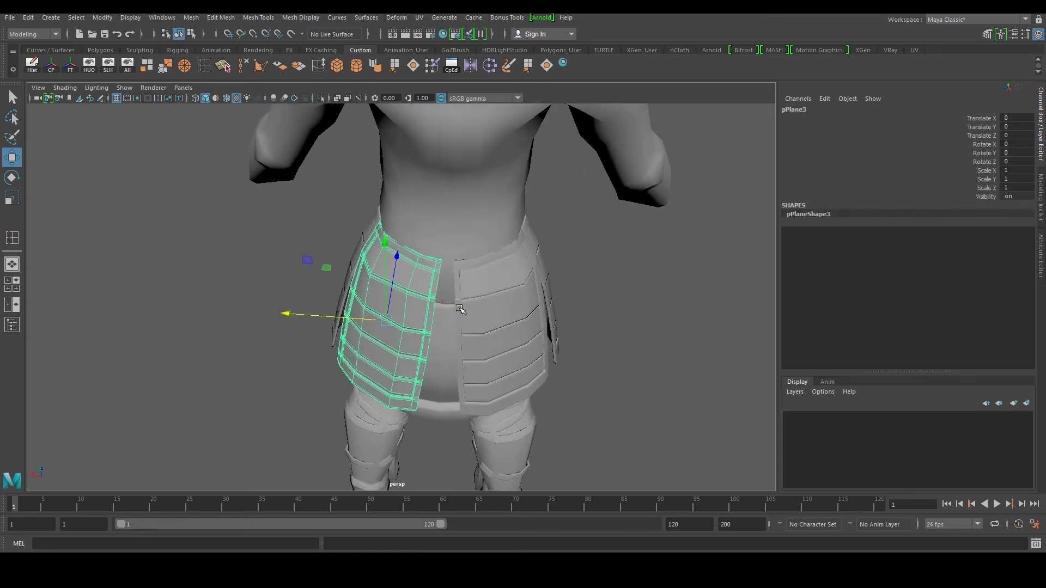
{"action": "scroll", "coordinate": [460, 310], "scroll_direction": "up", "scroll_amount": 2}
{"action": "left_click_drag", "start_coordinate": [460, 309], "coordinate": [467, 284], "text": "alt"}
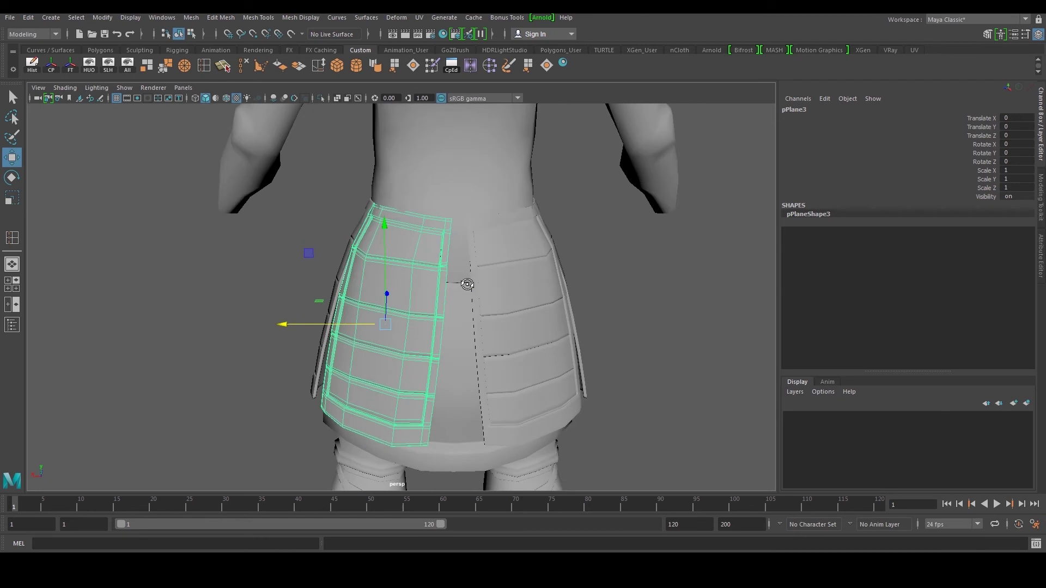
{"action": "left_click_drag", "start_coordinate": [480, 238], "coordinate": [414, 243], "text": "alt"}
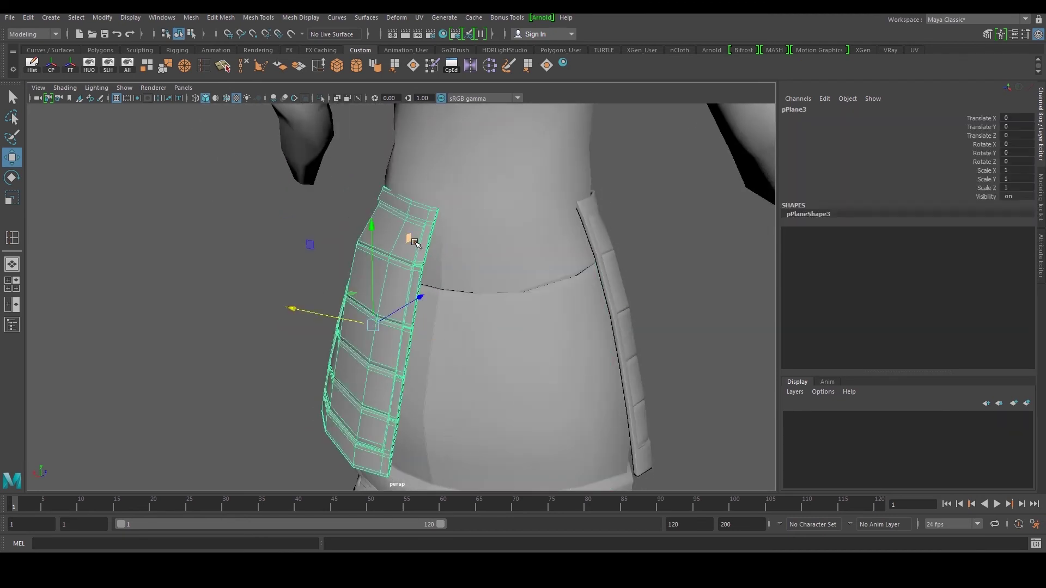
{"action": "left_click", "coordinate": [90, 66]}
Delete the middle edge loop running along the thickness of the back plate's rim.
{"action": "left_click_drag", "start_coordinate": [400, 155], "coordinate": [339, 149], "text": "alt"}
{"action": "right_click_drag", "start_coordinate": [339, 149], "coordinate": [376, 150], "text": "alt"}
{"action": "middle_click_drag", "start_coordinate": [376, 169], "coordinate": [411, 294], "text": "alt"}
{"action": "left_click_drag", "start_coordinate": [416, 300], "coordinate": [322, 316], "text": "alt"}
{"action": "middle_click_drag", "start_coordinate": [321, 316], "coordinate": [409, 294], "text": "alt"}
{"action": "right_click_drag", "start_coordinate": [409, 294], "coordinate": [464, 302], "text": "alt"}
{"action": "left_click", "coordinate": [318, 256]}
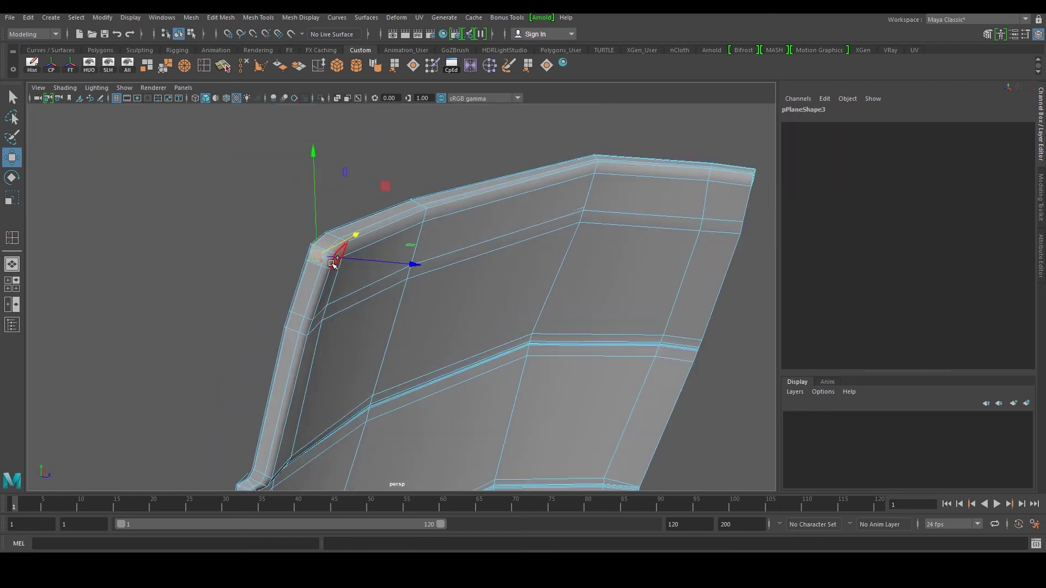
{"action": "right_click_drag", "start_coordinate": [373, 273], "coordinate": [367, 240]}
{"action": "double_click", "coordinate": [349, 233]}
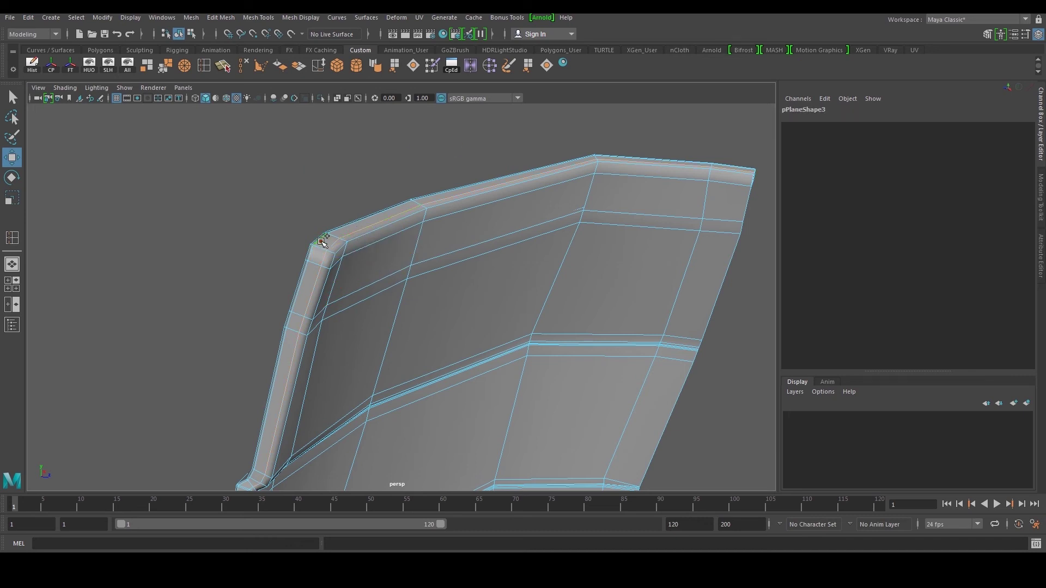
{"action": "left_click", "coordinate": [242, 68]}
Select only the rim faces along the back plate's inner side edge and delete them.
{"action": "left_click", "coordinate": [323, 256]}
{"action": "left_click", "coordinate": [314, 285], "text": "shift"}
{"action": "middle_click_drag", "start_coordinate": [321, 326], "coordinate": [362, 255], "text": "alt"}
{"action": "left_click", "coordinate": [353, 223], "text": "shift"}
{"action": "left_click", "coordinate": [348, 235], "text": "shift"}
{"action": "left_click_drag", "start_coordinate": [333, 329], "coordinate": [595, 286], "text": "alt"}
{"action": "middle_click_drag", "start_coordinate": [595, 286], "coordinate": [441, 281], "text": "alt"}
{"action": "scroll", "coordinate": [442, 281], "scroll_direction": "down", "scroll_amount": 6}
{"action": "left_click_drag", "start_coordinate": [442, 281], "coordinate": [526, 275], "text": "alt"}
{"action": "scroll", "coordinate": [527, 272], "scroll_direction": "down", "scroll_amount": 4}
{"action": "left_click_drag", "start_coordinate": [539, 190], "coordinate": [404, 497]}
{"action": "left_click_drag", "start_coordinate": [299, 145], "coordinate": [419, 498]}
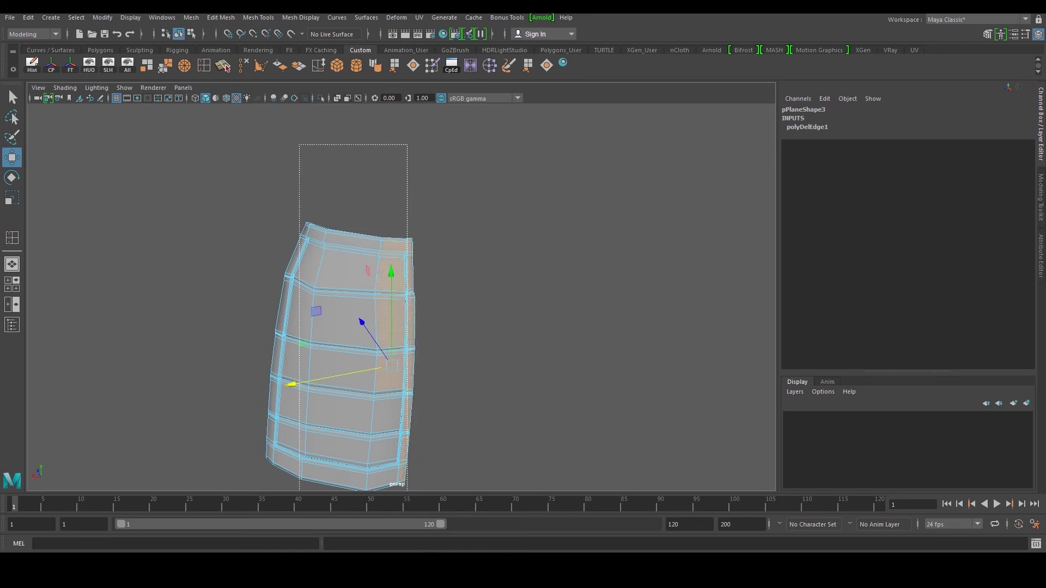
{"action": "left_click_drag", "start_coordinate": [398, 498], "coordinate": [398, 498], "text": "ctrl"}
{"action": "left_click_drag", "start_coordinate": [415, 393], "coordinate": [412, 362], "text": "alt"}
{"action": "middle_click_drag", "start_coordinate": [408, 384], "coordinate": [403, 278], "text": "alt"}
{"action": "scroll", "coordinate": [401, 284], "scroll_direction": "up", "scroll_amount": 3}
{"action": "left_click_drag", "start_coordinate": [375, 243], "coordinate": [390, 288], "text": "ctrl"}
{"action": "key", "text": "ctrl+z"}
{"action": "left_click_drag", "start_coordinate": [348, 337], "coordinate": [404, 253], "text": "ctrl"}
{"action": "left_click_drag", "start_coordinate": [412, 246], "coordinate": [348, 303], "text": "alt"}
{"action": "middle_click_drag", "start_coordinate": [347, 304], "coordinate": [371, 269], "text": "alt"}
{"action": "scroll", "coordinate": [439, 312], "scroll_direction": "up", "scroll_amount": 3}
{"action": "left_click_drag", "start_coordinate": [440, 312], "coordinate": [460, 261], "text": "alt"}
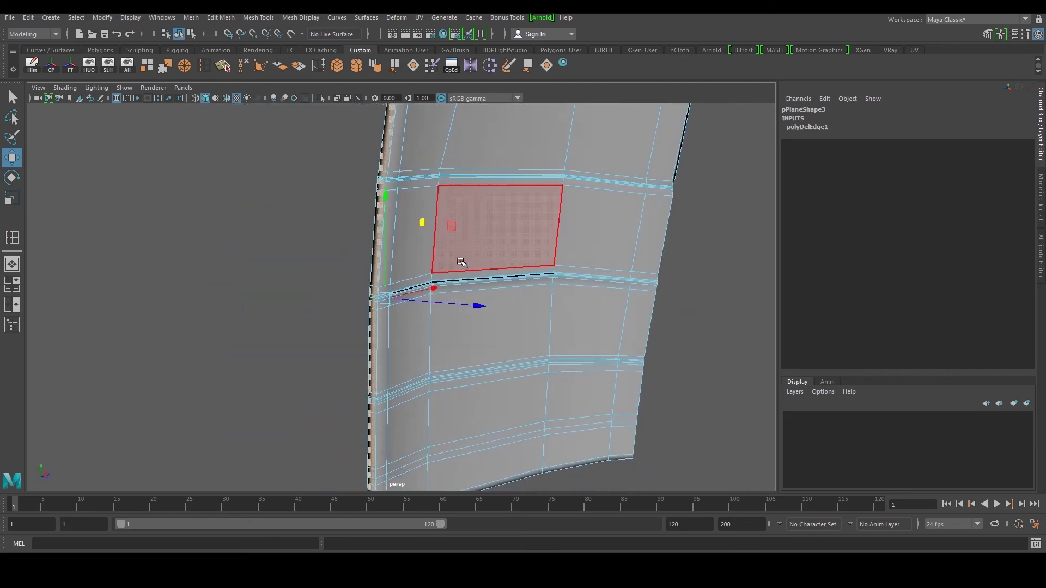
{"action": "key", "text": "Delete"}
Delete the remaining rim faces on the upper part of the back plate's inner side edge.
{"action": "middle_click_drag", "start_coordinate": [462, 326], "coordinate": [442, 380], "text": "alt"}
{"action": "scroll", "coordinate": [441, 380], "scroll_direction": "up", "scroll_amount": 3}
{"action": "left_click_drag", "start_coordinate": [441, 381], "coordinate": [390, 396], "text": "alt"}
{"action": "scroll", "coordinate": [390, 396], "scroll_direction": "up", "scroll_amount": 3}
{"action": "left_click", "coordinate": [392, 426]}
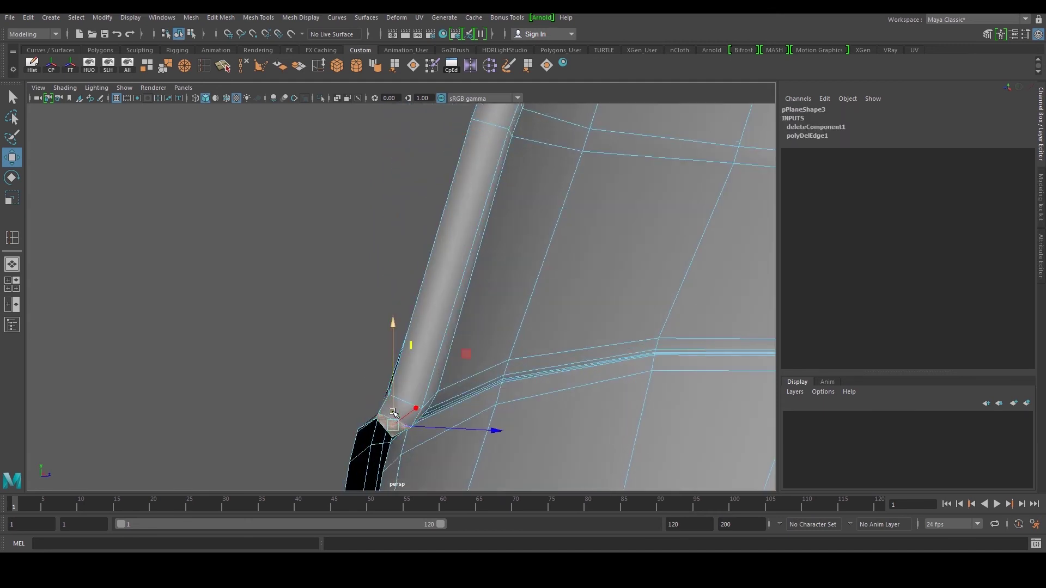
{"action": "left_click", "coordinate": [401, 407], "text": "shift"}
{"action": "left_click", "coordinate": [423, 363], "text": "shift"}
{"action": "middle_click_drag", "start_coordinate": [428, 321], "coordinate": [395, 463], "text": "alt"}
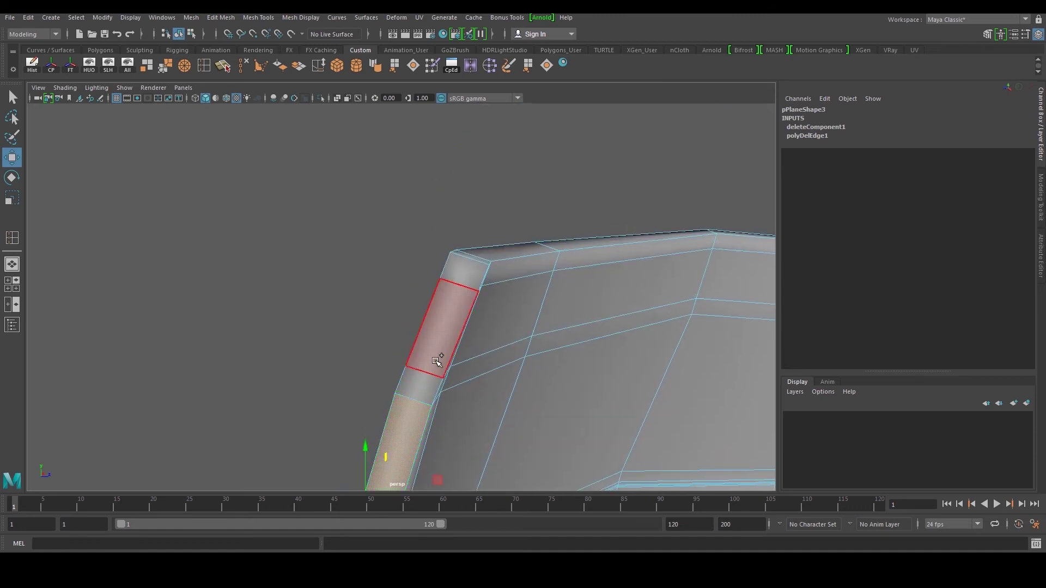
{"action": "left_click", "coordinate": [461, 279], "text": "shift"}
{"action": "scroll", "coordinate": [553, 320], "scroll_direction": "down", "scroll_amount": 5}
{"action": "left_click_drag", "start_coordinate": [556, 322], "coordinate": [642, 332], "text": "alt"}
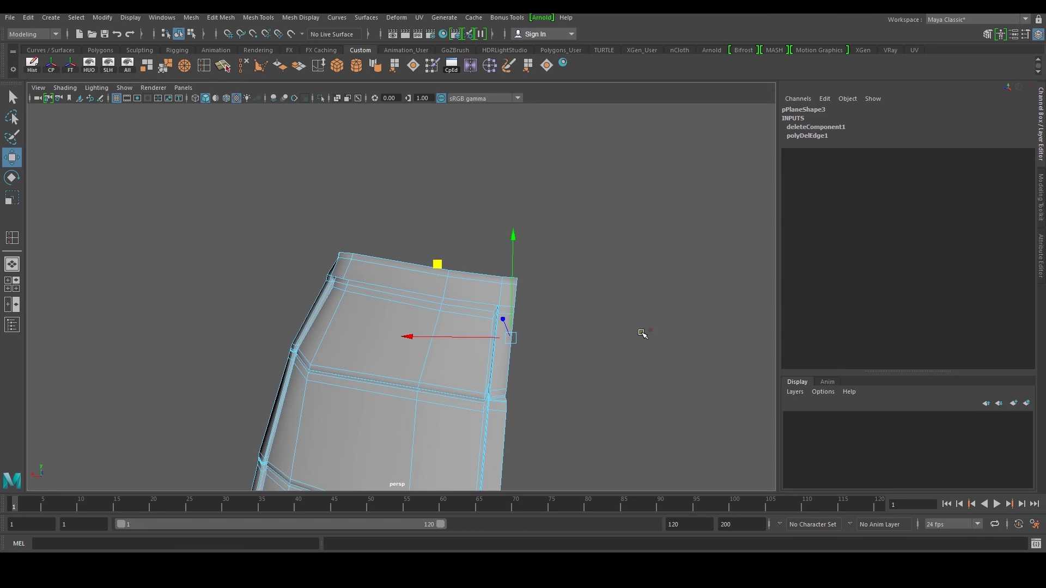
{"action": "key", "text": "Delete"}
Select the plate's open-edge vertices, show the plate in the front orthographic view, and return to object selection.
{"action": "scroll", "coordinate": [521, 314], "scroll_direction": "down", "scroll_amount": 4}
{"action": "middle_click_drag", "start_coordinate": [514, 411], "coordinate": [525, 246], "text": "alt"}
{"action": "left_click_drag", "start_coordinate": [589, 334], "coordinate": [502, 294], "text": "alt"}
{"action": "middle_click_drag", "start_coordinate": [502, 294], "coordinate": [495, 406], "text": "alt"}
{"action": "right_click_drag", "start_coordinate": [412, 227], "coordinate": [385, 227]}
{"action": "scroll", "coordinate": [505, 152], "scroll_direction": "down", "scroll_amount": 3}
{"action": "left_click_drag", "start_coordinate": [505, 152], "coordinate": [414, 392], "text": "alt"}
{"action": "key", "text": "space"}
{"action": "key", "text": "space"}
{"action": "middle_click_drag", "start_coordinate": [296, 152], "coordinate": [313, 225], "text": "alt"}
{"action": "scroll", "coordinate": [314, 225], "scroll_direction": "down", "scroll_amount": 6}
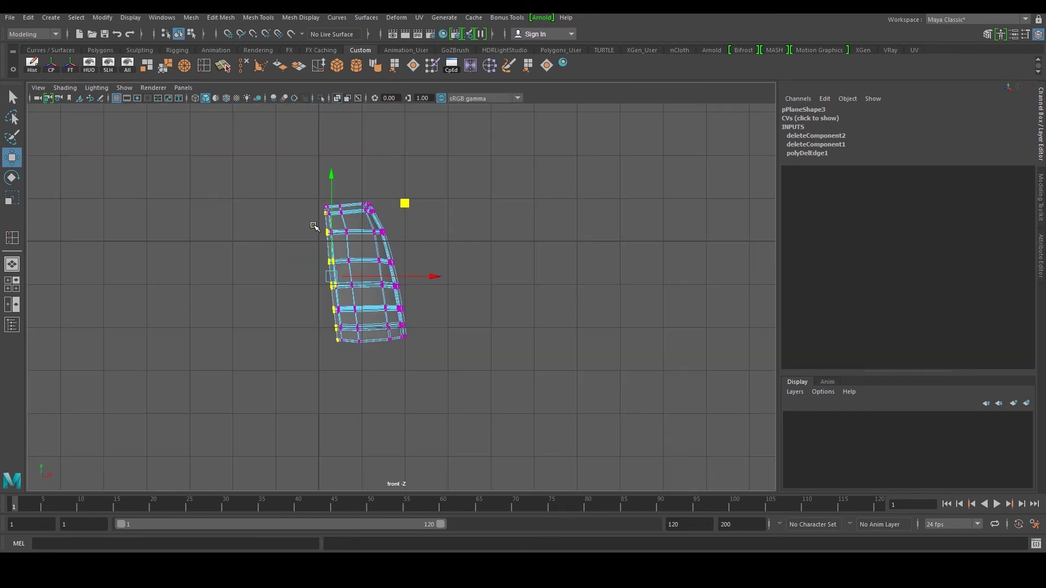
{"action": "scroll", "coordinate": [345, 212], "scroll_direction": "up", "scroll_amount": 3}
{"action": "left_click", "coordinate": [349, 214]}
{"action": "right_click_drag", "start_coordinate": [354, 217], "coordinate": [377, 211]}
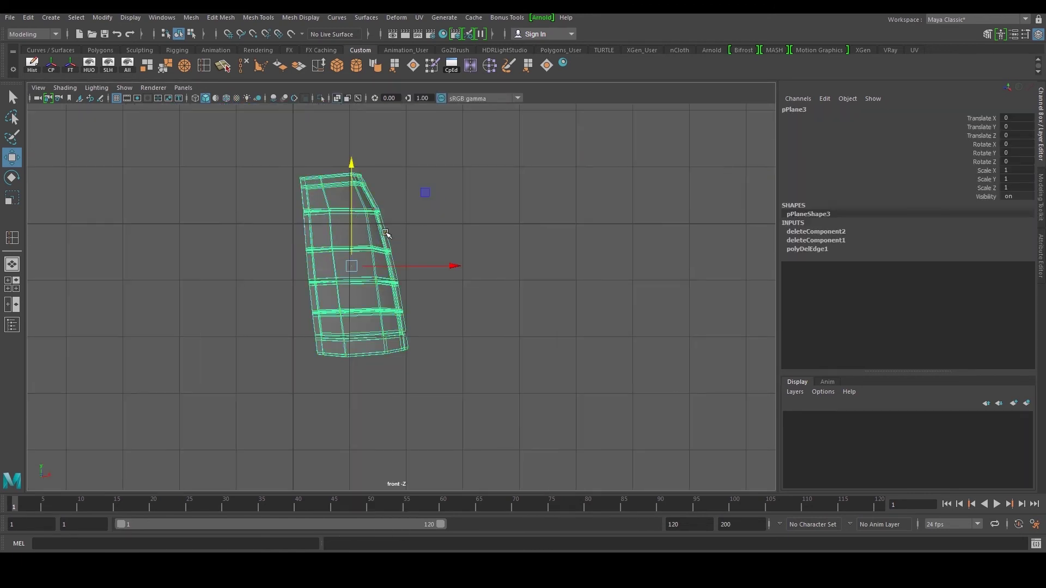
Insert a vertical edge loop through the back plate's wide middle section.
{"action": "middle_click_drag", "start_coordinate": [385, 235], "coordinate": [388, 246], "text": "alt"}
{"action": "scroll", "coordinate": [374, 266], "scroll_direction": "up", "scroll_amount": 2}
{"action": "right_click_drag", "start_coordinate": [327, 255], "coordinate": [280, 251]}
{"action": "left_click_drag", "start_coordinate": [255, 144], "coordinate": [330, 220]}
{"action": "middle_click_drag", "start_coordinate": [331, 221], "coordinate": [358, 278], "text": "alt"}
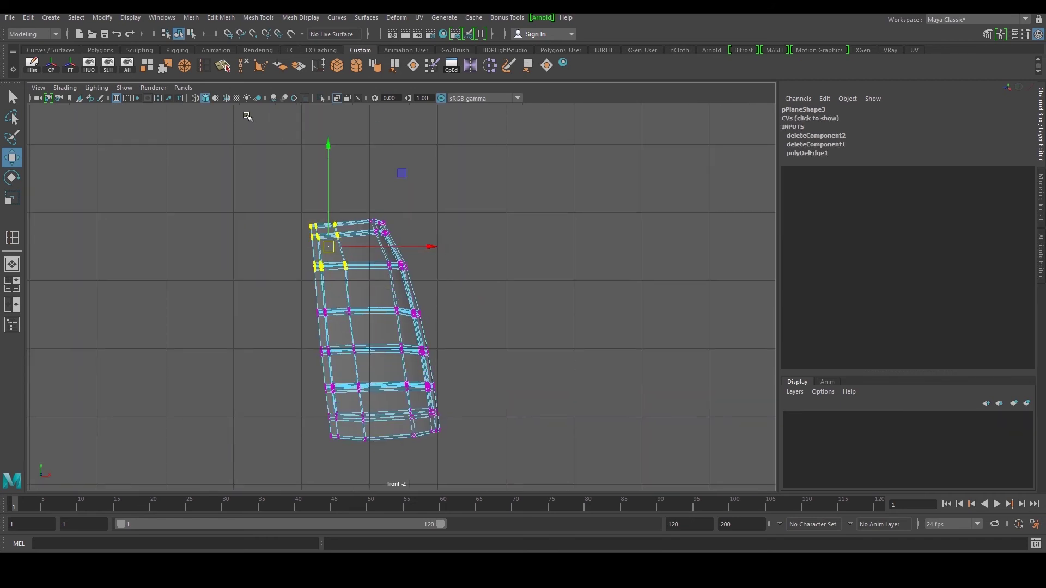
{"action": "left_click", "coordinate": [206, 67]}
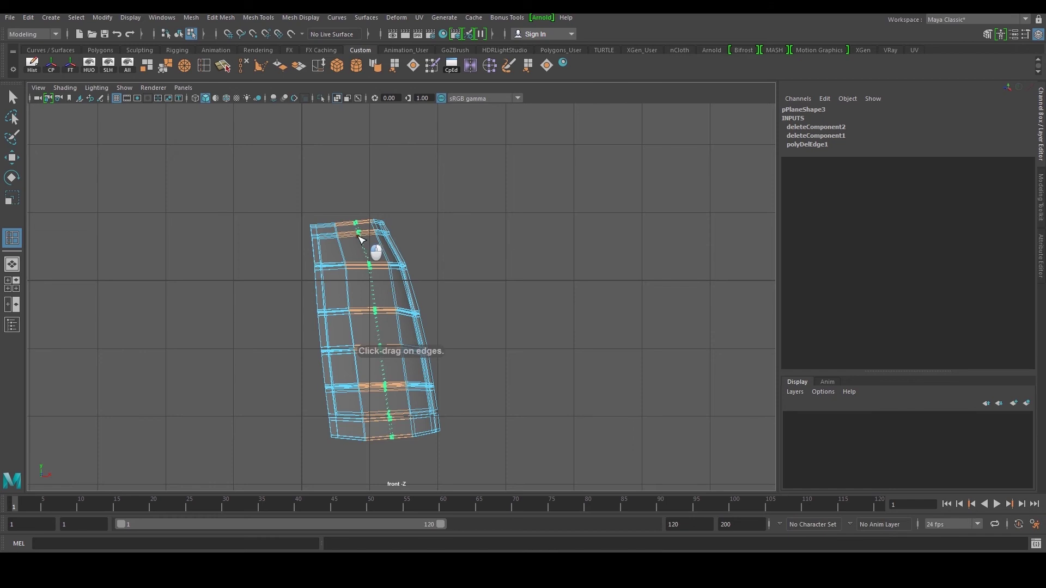
{"action": "left_click", "coordinate": [358, 237]}
{"action": "key", "text": "w"}
Shift the inner vertices of the back plate's three uppermost rows toward the centre line and check the shape in perspective.
{"action": "right_click_drag", "start_coordinate": [337, 249], "coordinate": [291, 247]}
{"action": "left_click_drag", "start_coordinate": [277, 213], "coordinate": [353, 278]}
{"action": "scroll", "coordinate": [362, 259], "scroll_direction": "up", "scroll_amount": 2}
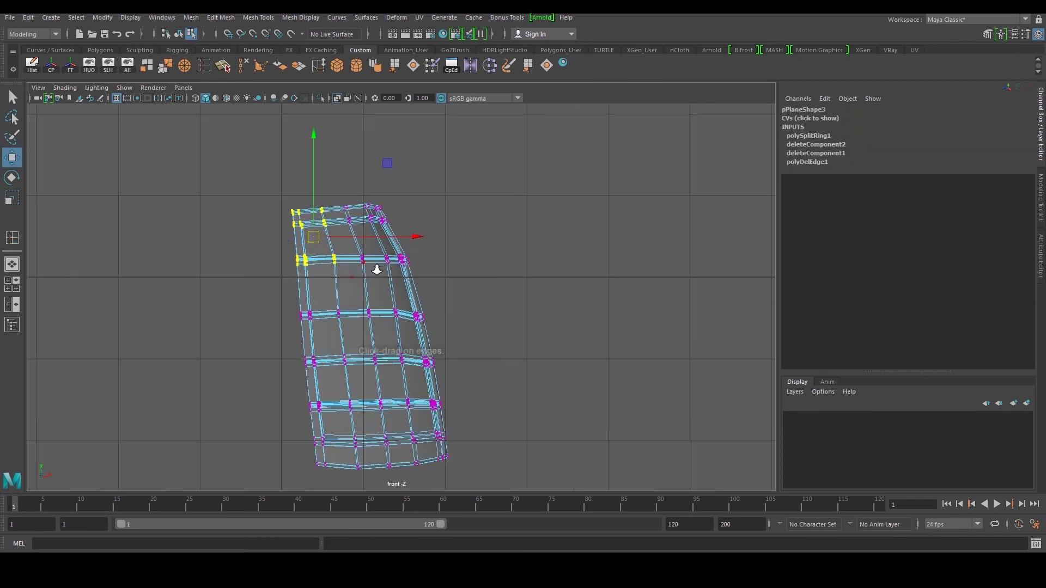
{"action": "left_click_drag", "start_coordinate": [417, 235], "coordinate": [403, 244]}
{"action": "right_click_drag", "start_coordinate": [315, 289], "coordinate": [316, 290]}
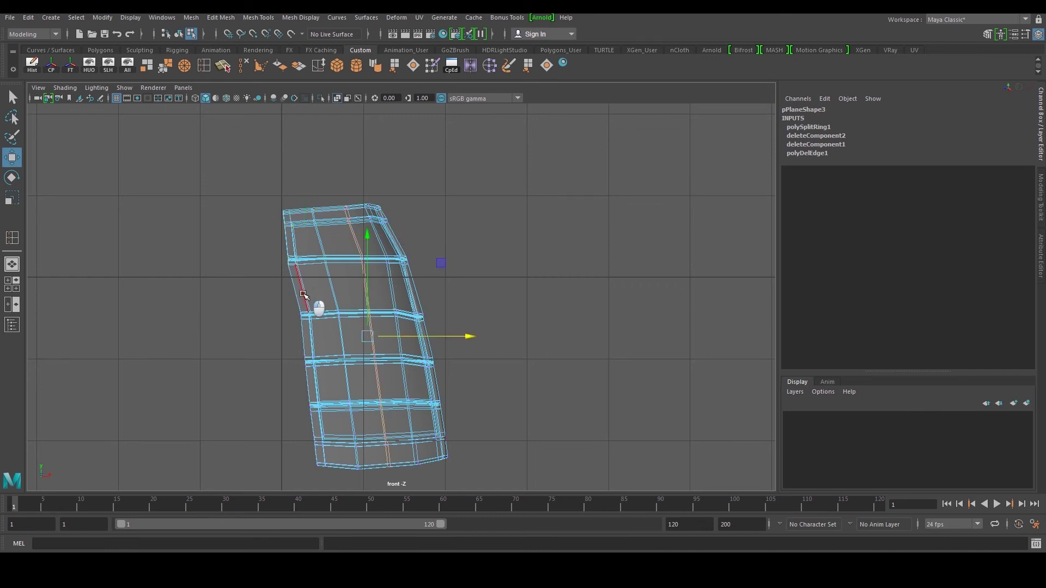
{"action": "key", "text": "space"}
{"action": "key", "text": "space"}
{"action": "left_click_drag", "start_coordinate": [551, 218], "coordinate": [487, 316], "text": "alt"}
{"action": "key", "text": "space"}
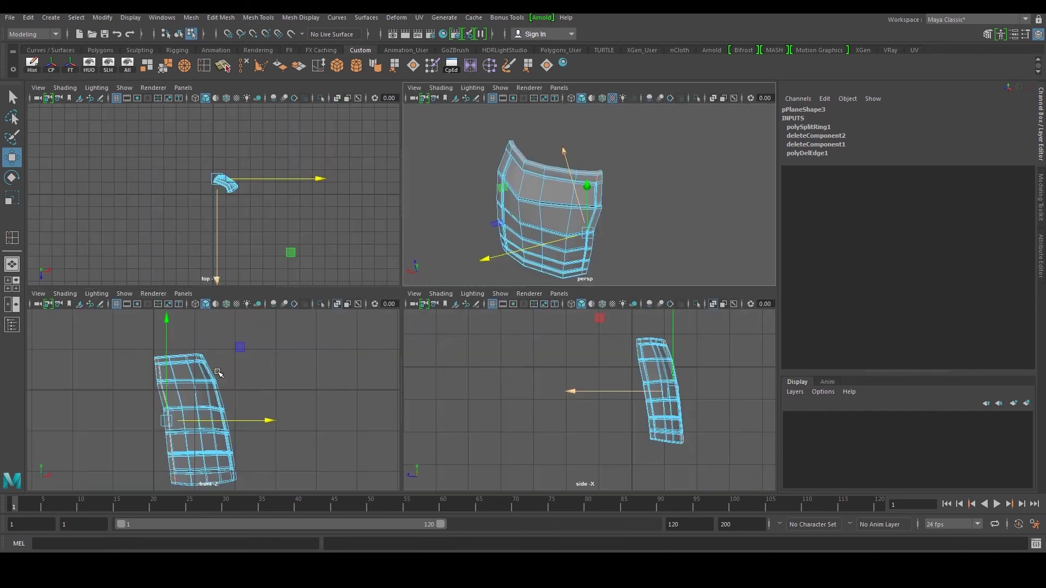
{"action": "key", "text": "space"}
{"action": "middle_click_drag", "start_coordinate": [324, 277], "coordinate": [381, 294], "text": "alt"}
{"action": "right_click_drag", "start_coordinate": [381, 294], "coordinate": [338, 282], "text": "alt"}
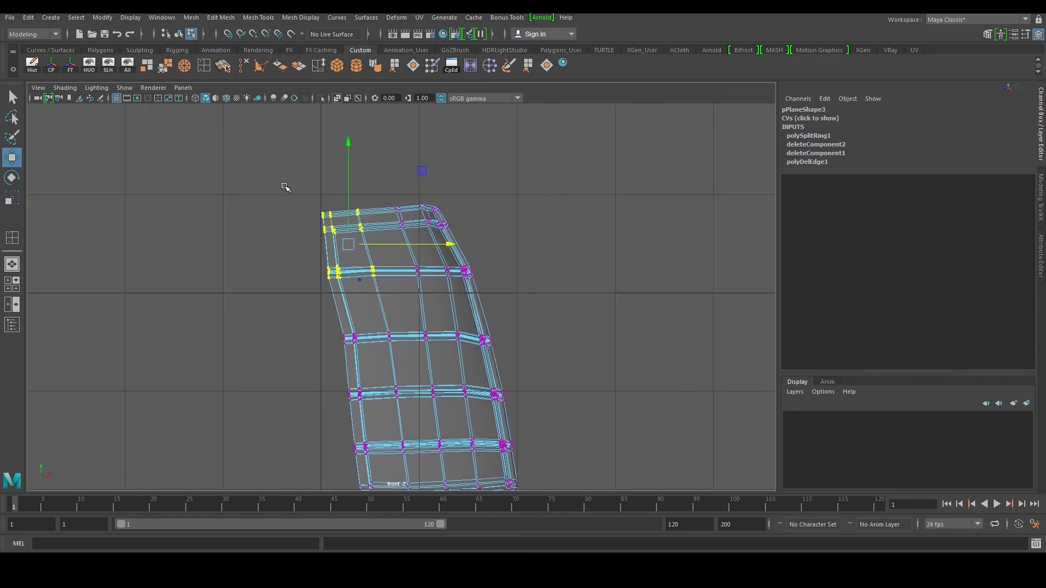
Pull the open-edge vertices of the upper rows together, then those of the lower rows, toward the centre line.
{"action": "left_click_drag", "start_coordinate": [320, 257], "coordinate": [330, 280]}
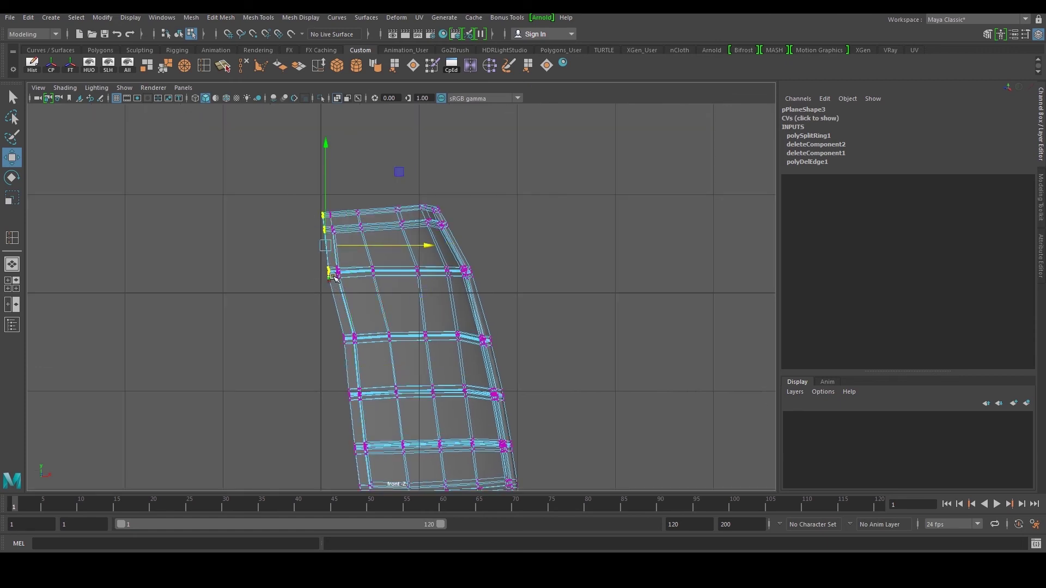
{"action": "left_click_drag", "start_coordinate": [403, 245], "coordinate": [398, 247]}
{"action": "middle_click_drag", "start_coordinate": [367, 307], "coordinate": [365, 252], "text": "alt"}
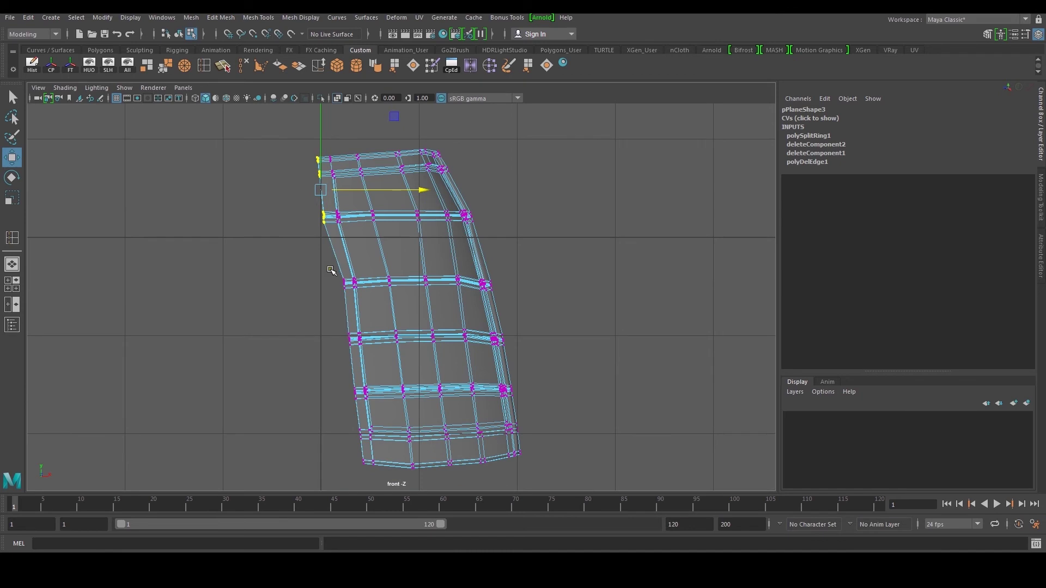
{"action": "left_click_drag", "start_coordinate": [348, 293], "coordinate": [327, 286]}
{"action": "left_click_drag", "start_coordinate": [355, 351], "coordinate": [356, 350]}
{"action": "left_click_drag", "start_coordinate": [354, 341], "coordinate": [331, 342]}
{"action": "left_click_drag", "start_coordinate": [360, 406], "coordinate": [329, 448]}
{"action": "middle_click_drag", "start_coordinate": [369, 384], "coordinate": [392, 365], "text": "alt"}
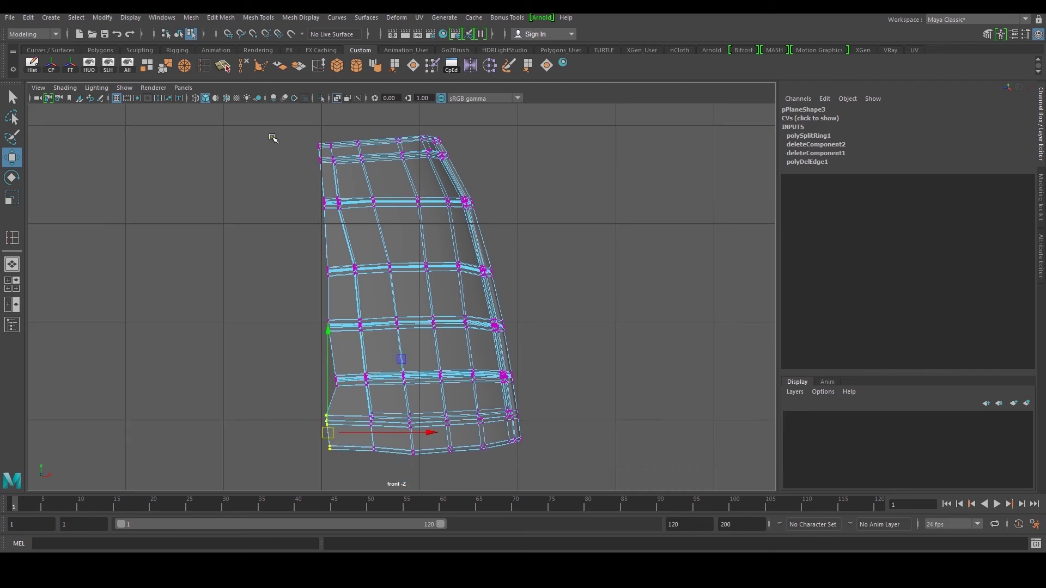
Select the whole open-edge vertex column, flatten it horizontally into a straight line, and place it on the centre line.
{"action": "left_click_drag", "start_coordinate": [298, 141], "coordinate": [348, 486]}
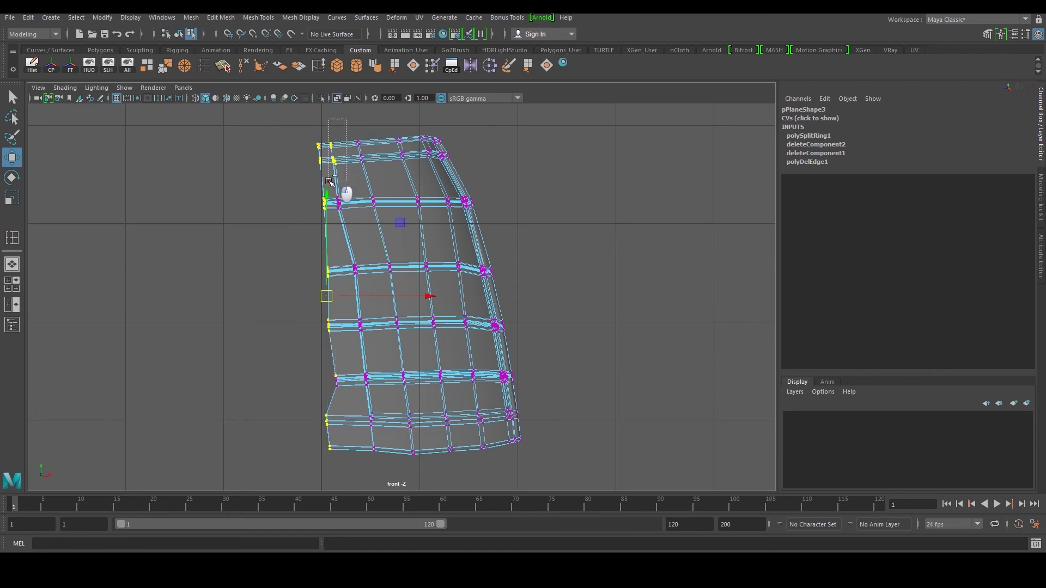
{"action": "left_click_drag", "start_coordinate": [291, 121], "coordinate": [344, 464]}
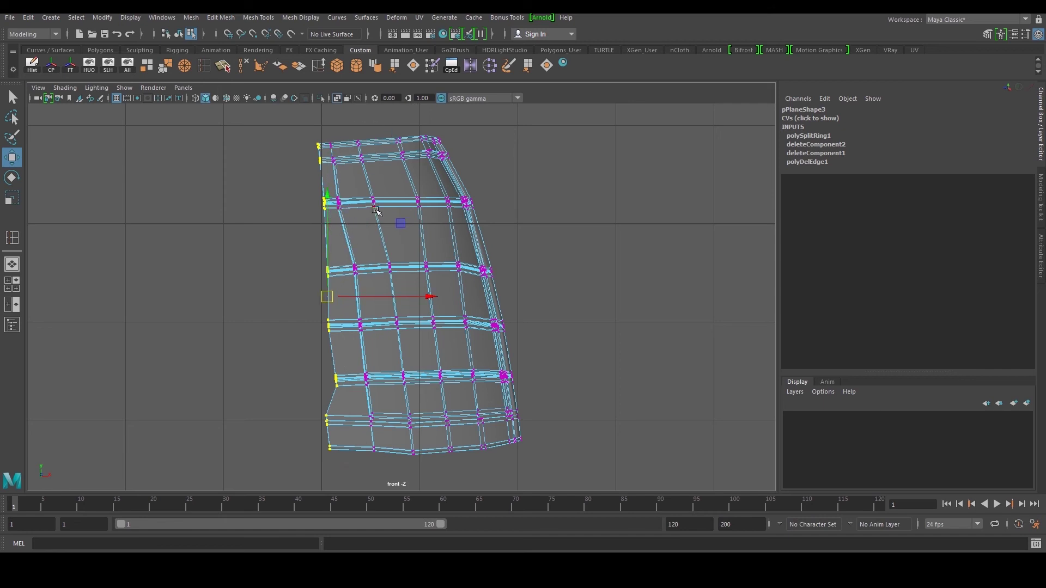
{"action": "key", "text": "r"}
{"action": "left_click_drag", "start_coordinate": [426, 298], "coordinate": [334, 318]}
{"action": "key", "text": "w"}
{"action": "left_click_drag", "start_coordinate": [434, 298], "coordinate": [346, 307]}
Shift the upper-row vertices in the column beside the centre edge away from the centre line.
{"action": "scroll", "coordinate": [369, 255], "scroll_direction": "up", "scroll_amount": 3}
{"action": "middle_click_drag", "start_coordinate": [357, 182], "coordinate": [391, 300], "text": "alt"}
{"action": "scroll", "coordinate": [346, 223], "scroll_direction": "up", "scroll_amount": 2}
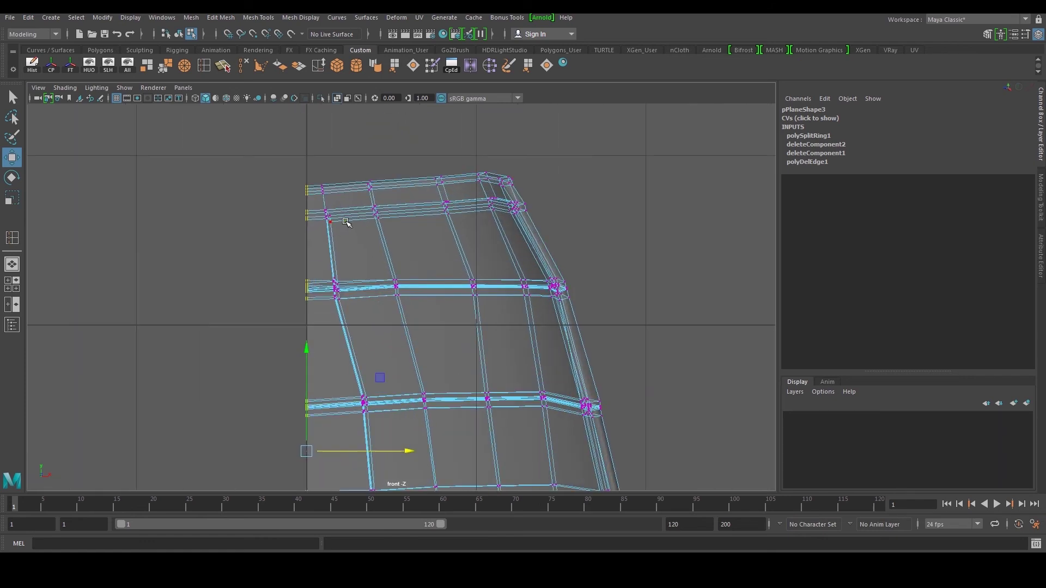
{"action": "left_click_drag", "start_coordinate": [335, 222], "coordinate": [336, 223]}
{"action": "left_click_drag", "start_coordinate": [331, 219], "coordinate": [335, 220]}
{"action": "left_click_drag", "start_coordinate": [325, 260], "coordinate": [347, 286]}
{"action": "middle_click_drag", "start_coordinate": [359, 347], "coordinate": [358, 235], "text": "alt"}
{"action": "left_click_drag", "start_coordinate": [350, 258], "coordinate": [381, 307]}
Shift the lower-row vertices in the column beside the centre edge toward the centre line to straighten the column.
{"action": "middle_click_drag", "start_coordinate": [413, 426], "coordinate": [439, 243], "text": "alt"}
{"action": "scroll", "coordinate": [443, 256], "scroll_direction": "down", "scroll_amount": 4}
{"action": "scroll", "coordinate": [435, 288], "scroll_direction": "up", "scroll_amount": 4}
{"action": "left_click_drag", "start_coordinate": [398, 389], "coordinate": [423, 355]}
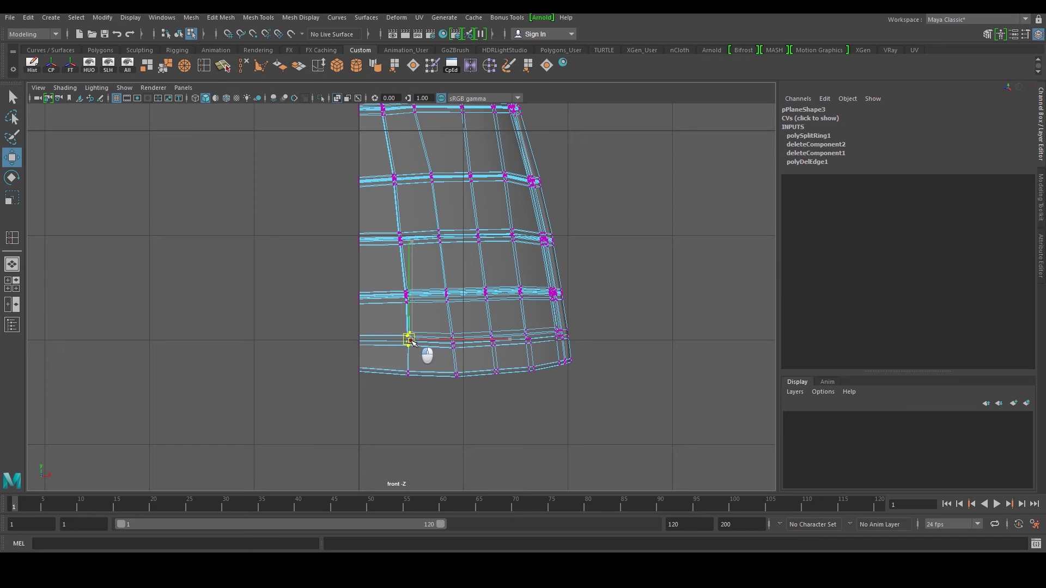
{"action": "left_click_drag", "start_coordinate": [414, 307], "coordinate": [418, 309]}
{"action": "left_click_drag", "start_coordinate": [407, 295], "coordinate": [401, 294]}
{"action": "left_click_drag", "start_coordinate": [374, 222], "coordinate": [400, 242]}
{"action": "left_click_drag", "start_coordinate": [413, 375], "coordinate": [402, 357]}
{"action": "left_click_drag", "start_coordinate": [377, 317], "coordinate": [413, 361], "text": "ctrl"}
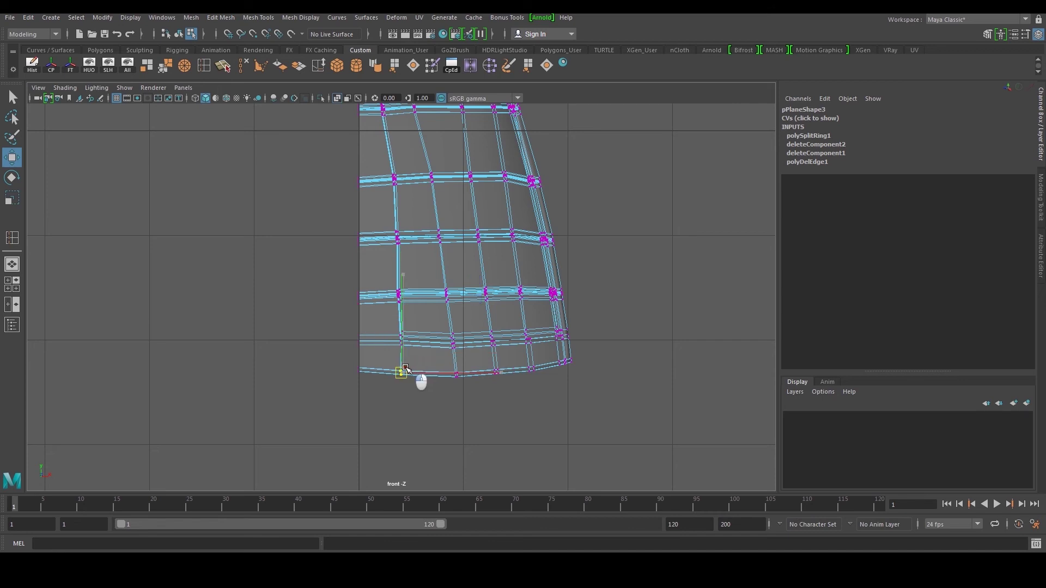
Shift the lower-row vertices in the second column out from the centre edge toward the centre line to straighten that column.
{"action": "left_click_drag", "start_coordinate": [425, 396], "coordinate": [468, 357]}
{"action": "left_click_drag", "start_coordinate": [456, 346], "coordinate": [449, 344]}
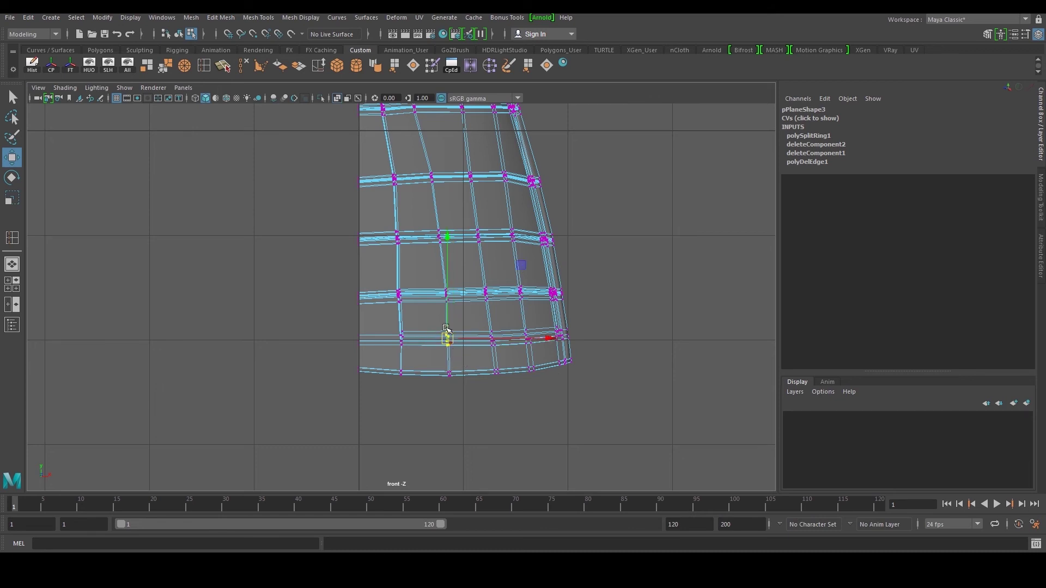
{"action": "mouse_move", "coordinate": [436, 290]}
{"action": "left_mouse_down"}
{"action": "mouse_move", "coordinate": [468, 317]}
{"action": "mouse_move", "coordinate": [448, 299]}
{"action": "left_mouse_up"}
{"action": "middle_click_drag", "start_coordinate": [449, 237], "coordinate": [430, 333], "text": "alt"}
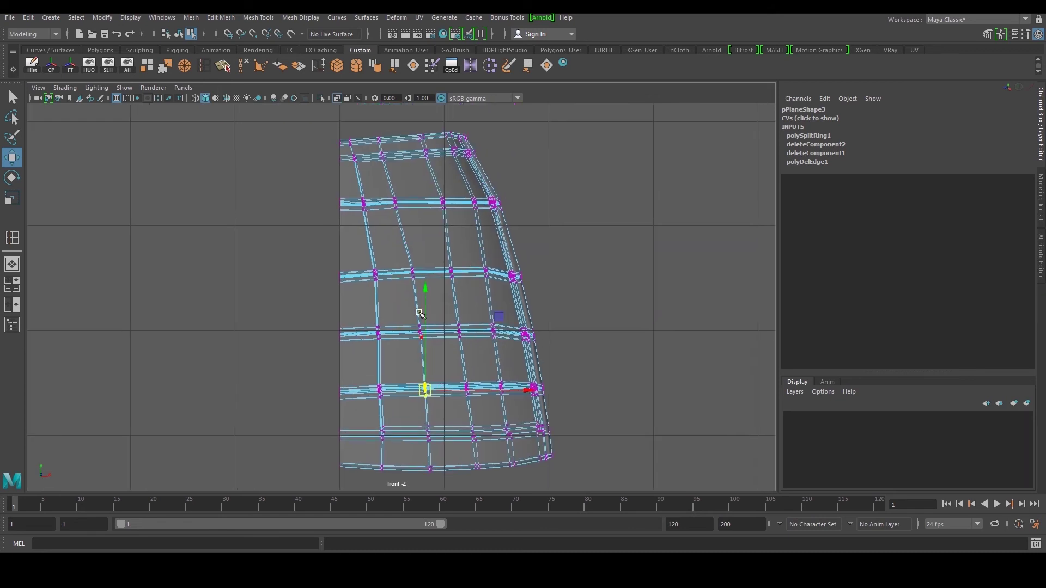
Shift the second column's upper-row vertices away from the centre line and nudge the third column's upper vertices toward it.
{"action": "left_click_drag", "start_coordinate": [383, 189], "coordinate": [400, 212]}
{"action": "middle_click_drag", "start_coordinate": [406, 189], "coordinate": [417, 241], "text": "alt"}
{"action": "mouse_move", "coordinate": [378, 173]}
{"action": "left_mouse_down"}
{"action": "mouse_move", "coordinate": [404, 222]}
{"action": "mouse_move", "coordinate": [401, 205]}
{"action": "left_mouse_up"}
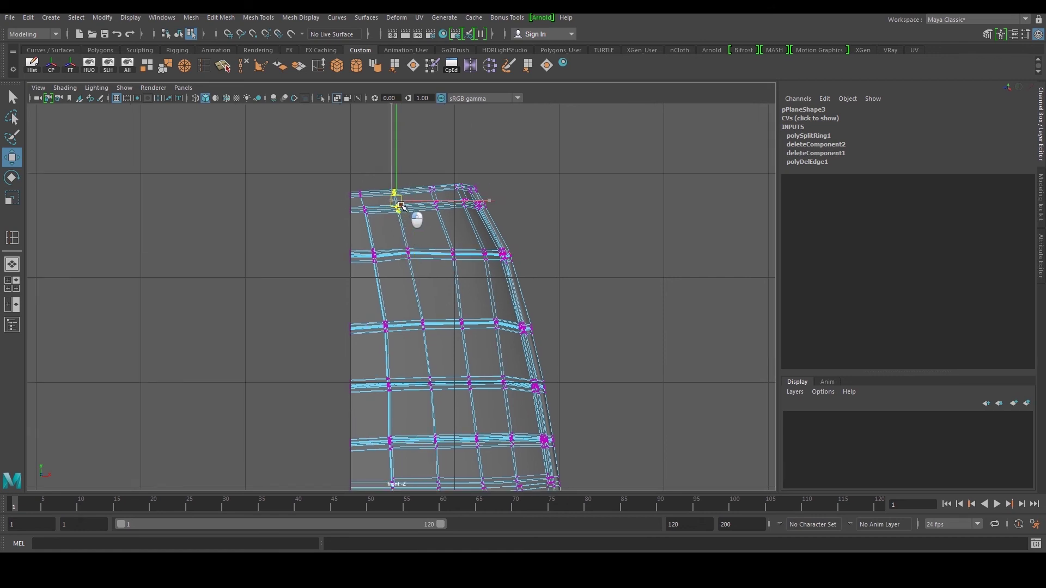
{"action": "left_click_drag", "start_coordinate": [462, 262], "coordinate": [412, 259]}
Straighten the column beside the centre edge by nudging its middle-row vertex clusters sideways, moving the third band's cluster toward the centre line.
{"action": "middle_click_drag", "start_coordinate": [424, 333], "coordinate": [404, 246], "text": "alt"}
{"action": "left_click_drag", "start_coordinate": [356, 221], "coordinate": [370, 247]}
{"action": "left_click_drag", "start_coordinate": [370, 247], "coordinate": [366, 247]}
{"action": "left_click_drag", "start_coordinate": [366, 303], "coordinate": [367, 303]}
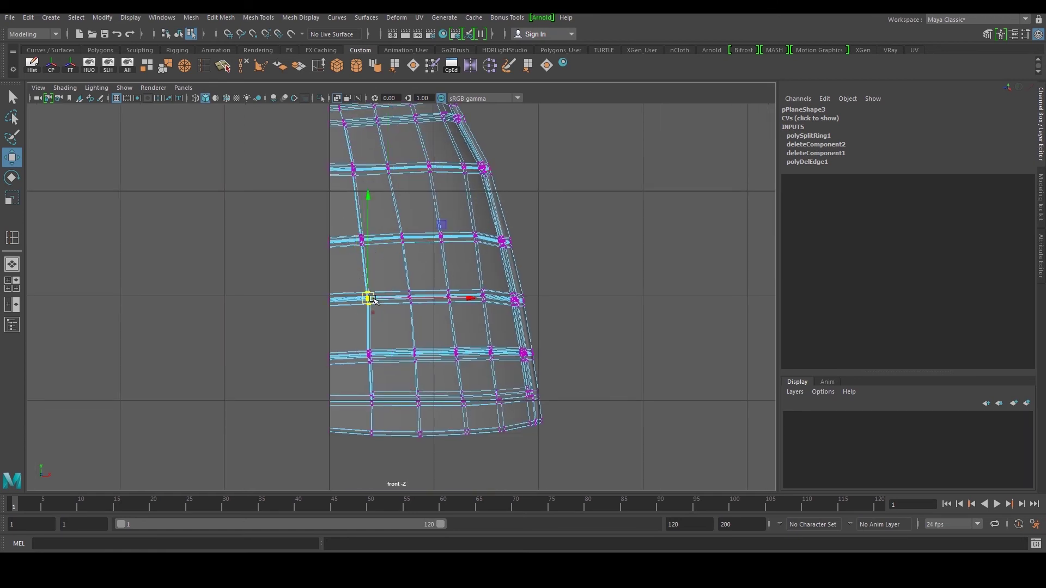
{"action": "middle_click_drag", "start_coordinate": [450, 324], "coordinate": [446, 355], "text": "alt"}
{"action": "left_click_drag", "start_coordinate": [374, 404], "coordinate": [375, 404]}
{"action": "left_click_drag", "start_coordinate": [366, 279], "coordinate": [366, 278]}
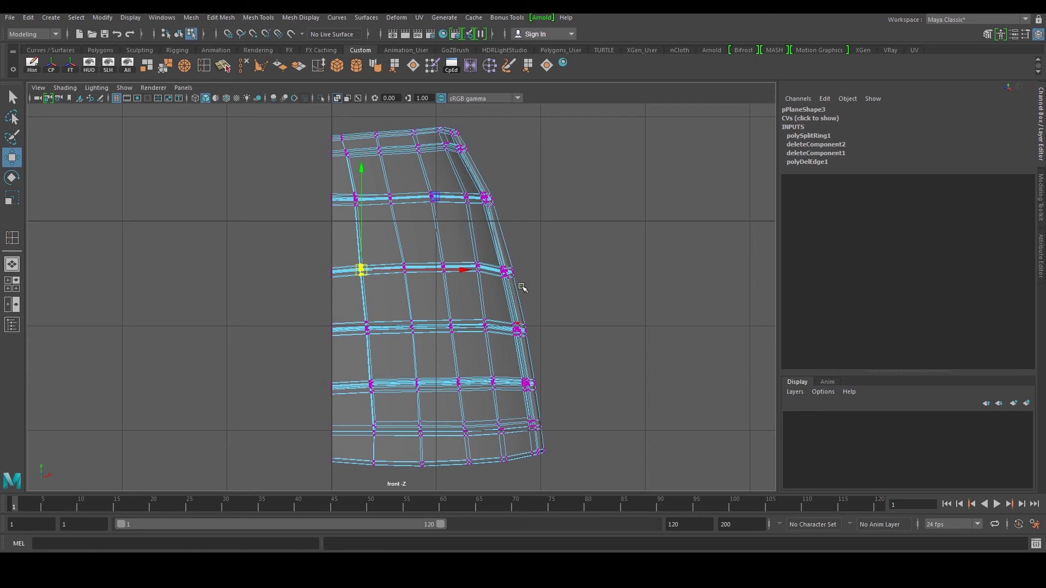
In the perspective view, move the upper band's vertex cluster beside the centre edge closer to the centre line.
{"action": "key", "text": "space"}
{"action": "key", "text": "space"}
{"action": "key", "text": "f"}
{"action": "left_click_drag", "start_coordinate": [526, 249], "coordinate": [492, 249], "text": "alt"}
{"action": "scroll", "coordinate": [445, 271], "scroll_direction": "up", "scroll_amount": 2}
{"action": "left_click_drag", "start_coordinate": [384, 232], "coordinate": [422, 285]}
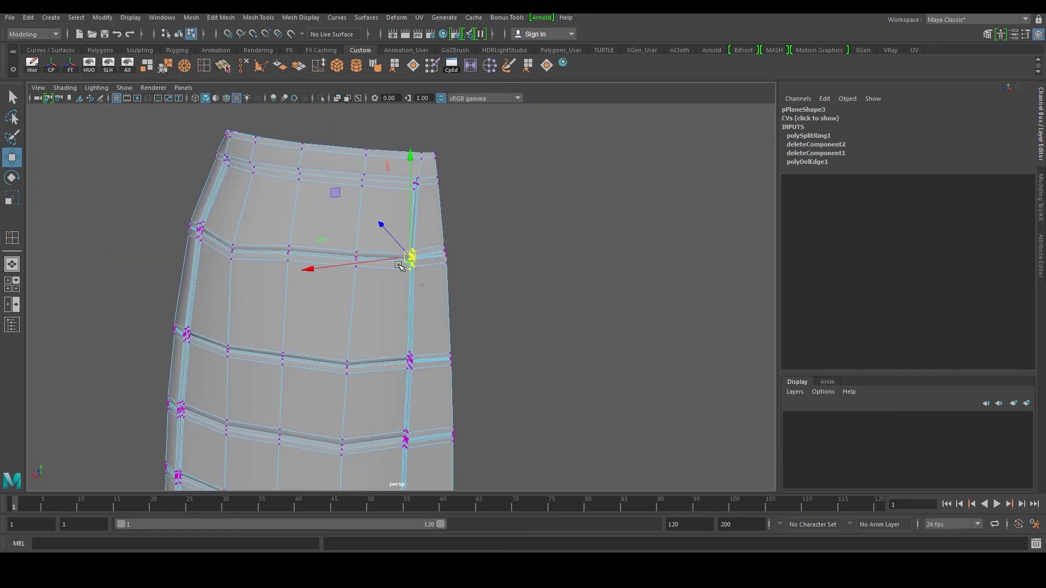
{"action": "key", "text": "space"}
{"action": "key", "text": "space"}
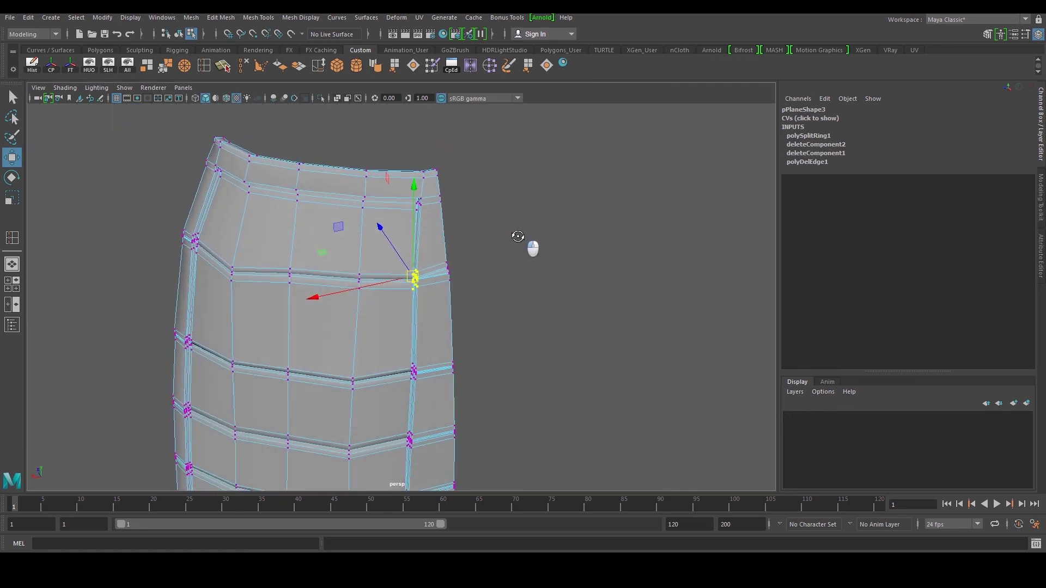
{"action": "left_click_drag", "start_coordinate": [358, 304], "coordinate": [371, 305]}
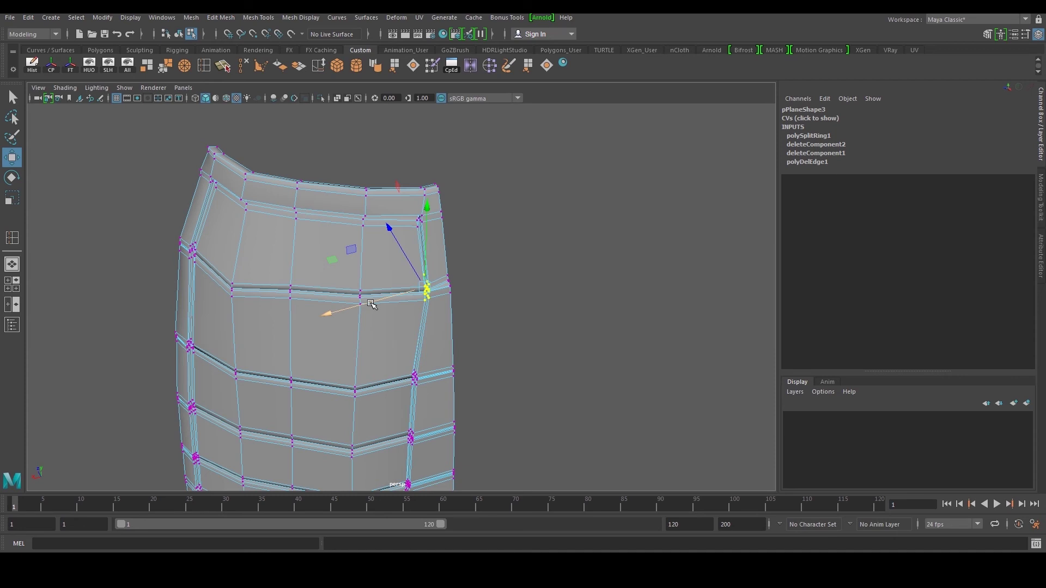
{"action": "left_click", "coordinate": [439, 345]}
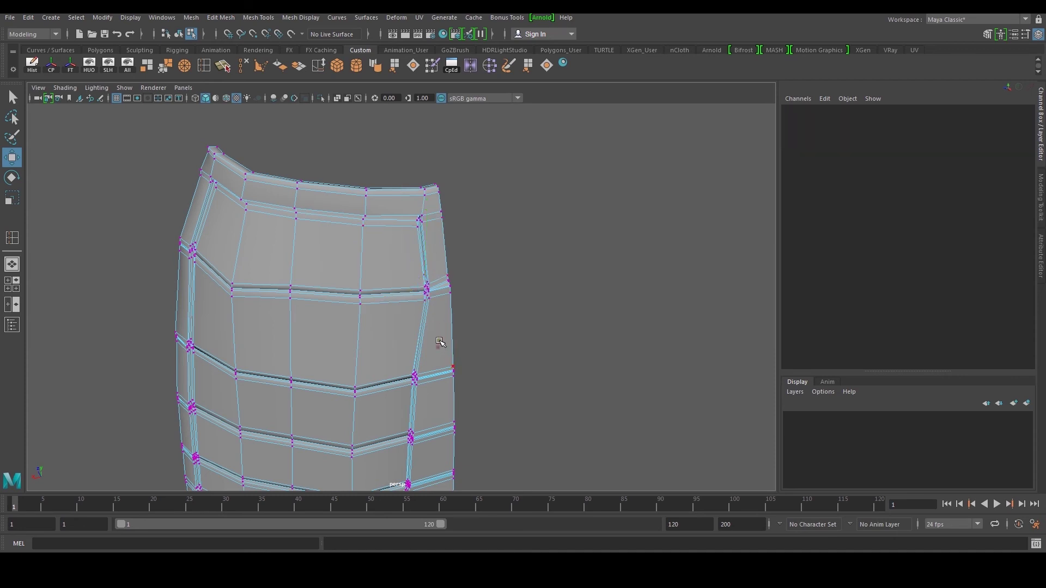
{"action": "left_click_drag", "start_coordinate": [422, 302], "coordinate": [436, 321]}
{"action": "middle_click_drag", "start_coordinate": [441, 308], "coordinate": [429, 276], "text": "alt"}
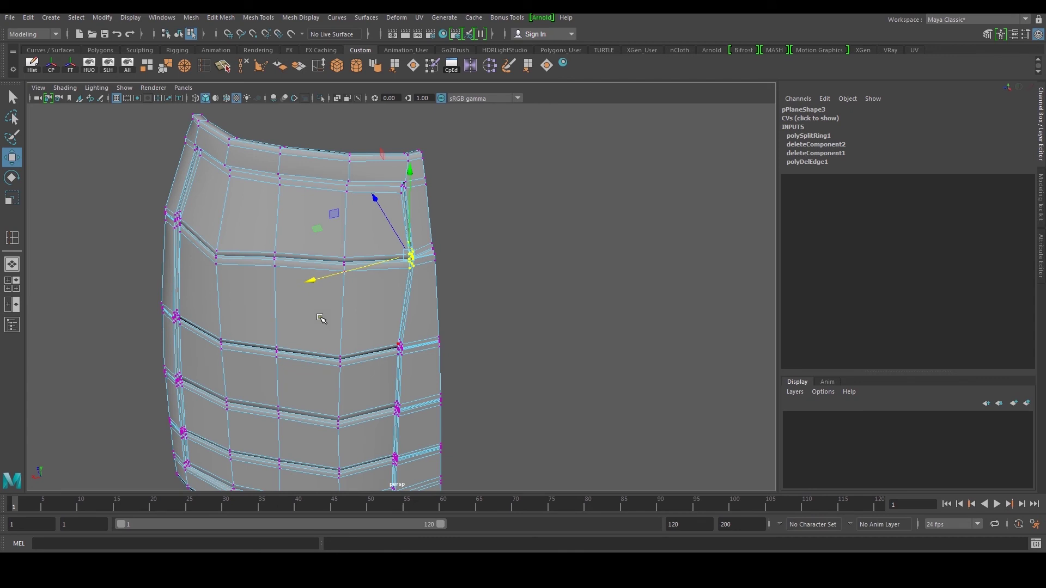
In the front view, shift the upper vertices of the column beside the centre edge close to the centre line, down to the second long band.
{"action": "key", "text": "space"}
{"action": "key", "text": "space"}
{"action": "scroll", "coordinate": [246, 327], "scroll_direction": "up", "scroll_amount": 1}
{"action": "middle_click_drag", "start_coordinate": [297, 267], "coordinate": [298, 355], "text": "alt"}
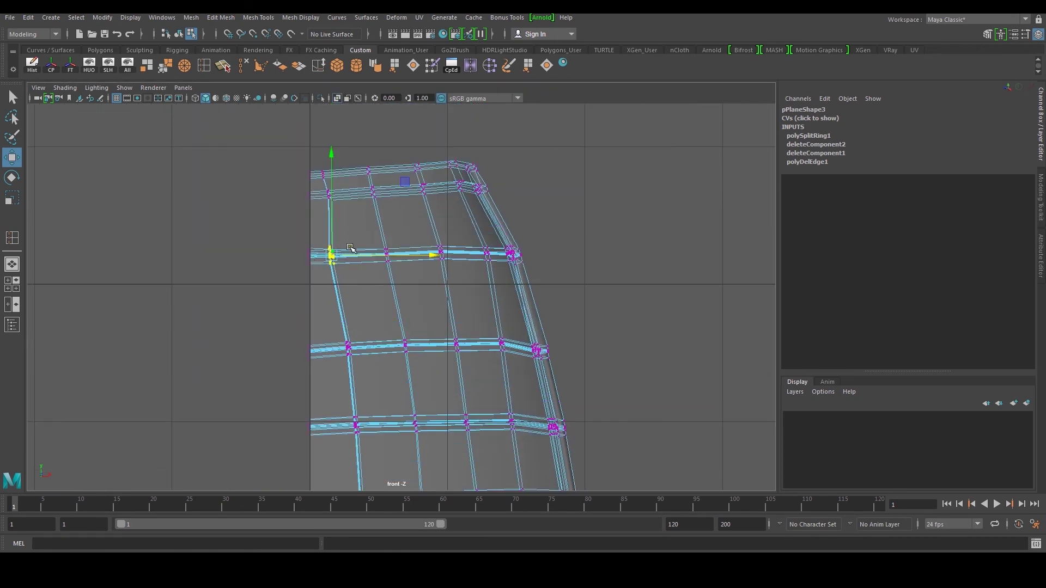
{"action": "left_click_drag", "start_coordinate": [334, 192], "coordinate": [335, 189]}
{"action": "left_click_drag", "start_coordinate": [330, 192], "coordinate": [322, 194]}
{"action": "mouse_move", "coordinate": [321, 239]}
{"action": "left_mouse_down"}
{"action": "mouse_move", "coordinate": [335, 265]}
{"action": "mouse_move", "coordinate": [320, 256]}
{"action": "left_mouse_up"}
{"action": "middle_click_drag", "start_coordinate": [322, 324], "coordinate": [323, 278], "text": "alt"}
{"action": "left_click_drag", "start_coordinate": [325, 274], "coordinate": [360, 328]}
{"action": "left_click_drag", "start_coordinate": [346, 301], "coordinate": [328, 303]}
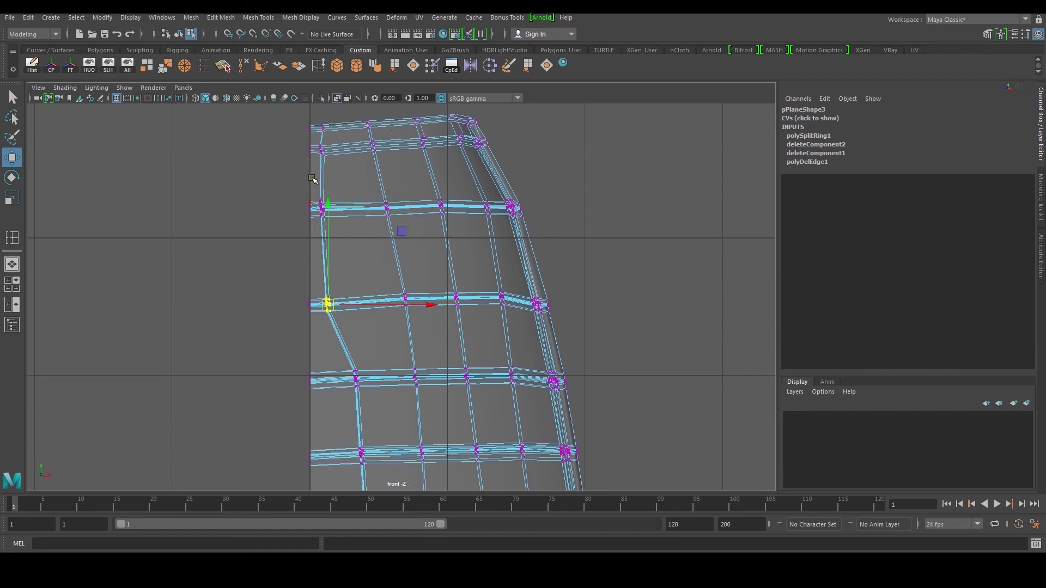
Bring the remaining lower vertex clusters of that column close to the centre line, forming a narrow straight strip.
{"action": "middle_click_drag", "start_coordinate": [330, 340], "coordinate": [325, 279], "text": "alt"}
{"action": "left_click_drag", "start_coordinate": [328, 281], "coordinate": [324, 315]}
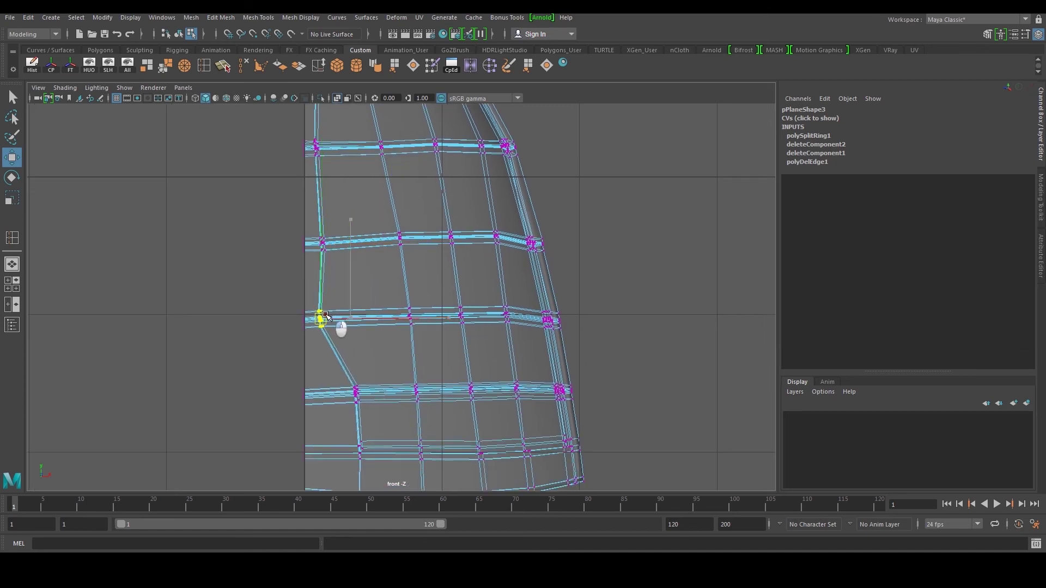
{"action": "mouse_move", "coordinate": [322, 251]}
{"action": "left_mouse_down"}
{"action": "mouse_move", "coordinate": [311, 269]}
{"action": "mouse_move", "coordinate": [316, 250]}
{"action": "left_mouse_up"}
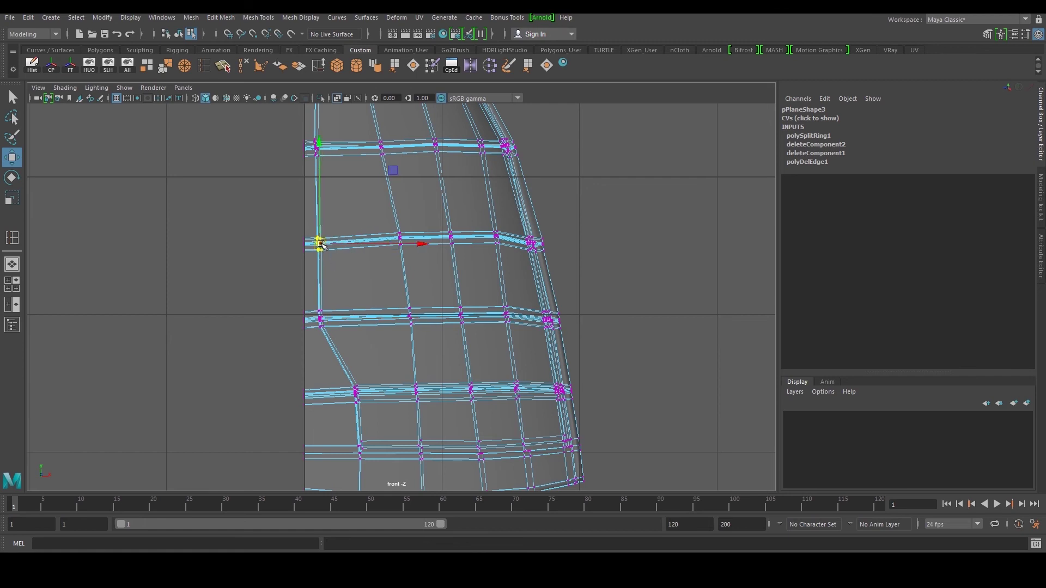
{"action": "middle_click_drag", "start_coordinate": [333, 382], "coordinate": [335, 278], "text": "alt"}
{"action": "left_click_drag", "start_coordinate": [369, 300], "coordinate": [371, 303]}
{"action": "left_click_drag", "start_coordinate": [371, 293], "coordinate": [333, 291]}
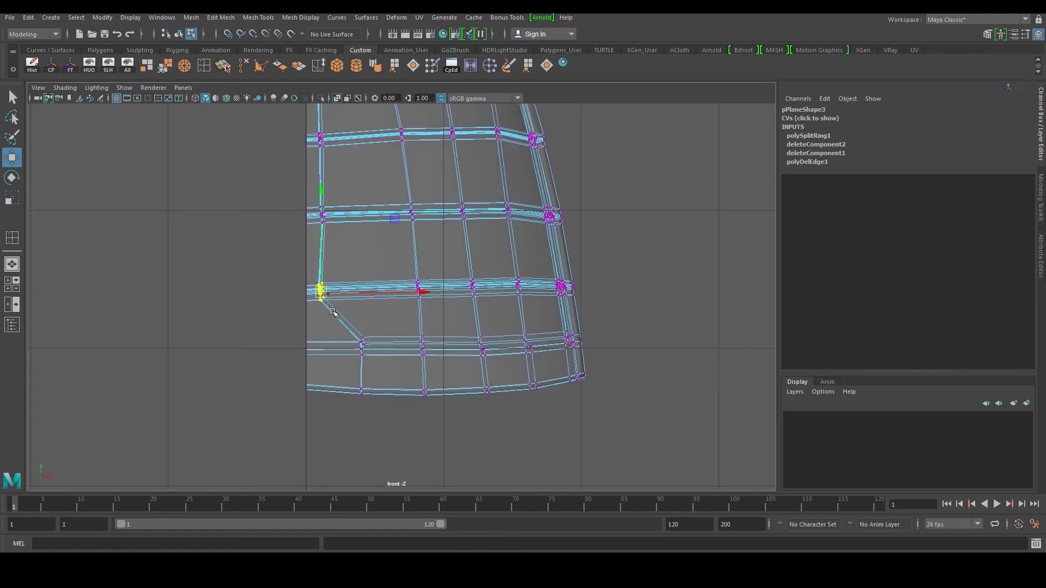
{"action": "left_click_drag", "start_coordinate": [377, 368], "coordinate": [378, 369]}
{"action": "left_click_drag", "start_coordinate": [365, 349], "coordinate": [328, 391]}
{"action": "middle_click_drag", "start_coordinate": [384, 346], "coordinate": [364, 412], "text": "alt"}
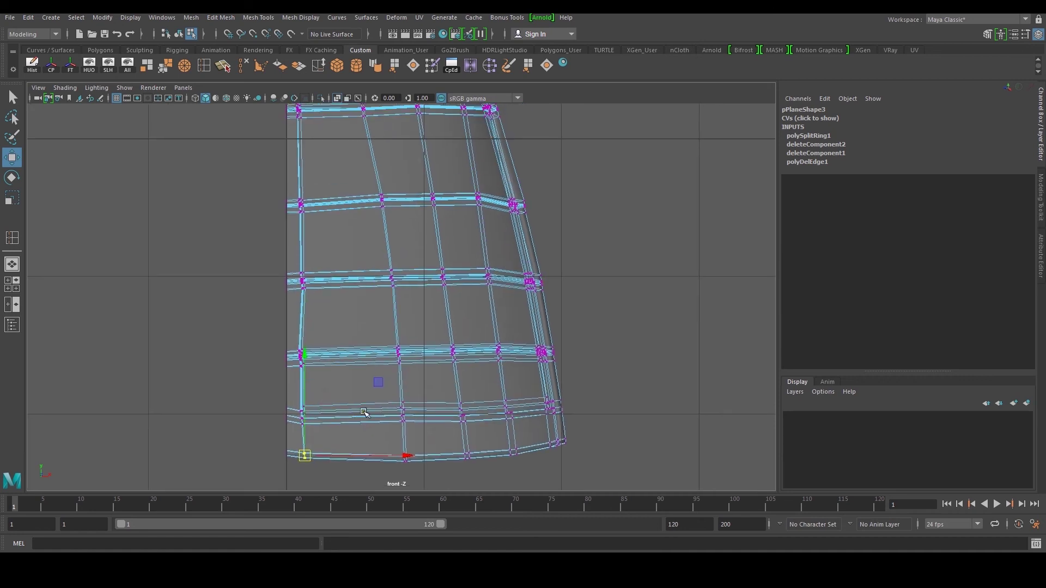
{"action": "middle_click_drag", "start_coordinate": [381, 329], "coordinate": [377, 413], "text": "alt"}
{"action": "middle_click_drag", "start_coordinate": [368, 370], "coordinate": [380, 305], "text": "alt"}
{"action": "left_click_drag", "start_coordinate": [301, 280], "coordinate": [314, 302]}
Shift the upper and middle vertex clusters of the next column outward from the narrow strip toward the centre line.
{"action": "middle_click_drag", "start_coordinate": [374, 214], "coordinate": [387, 323], "text": "alt"}
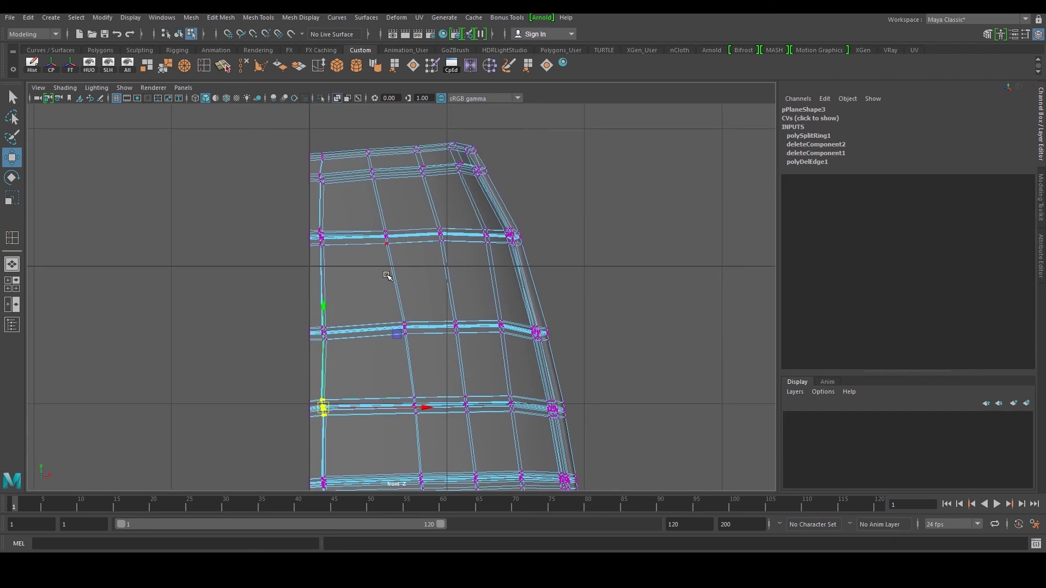
{"action": "left_click_drag", "start_coordinate": [412, 342], "coordinate": [392, 331]}
{"action": "middle_click_drag", "start_coordinate": [392, 376], "coordinate": [388, 323], "text": "alt"}
{"action": "scroll", "coordinate": [388, 324], "scroll_direction": "up", "scroll_amount": 1}
{"action": "left_click_drag", "start_coordinate": [383, 326], "coordinate": [422, 376]}
{"action": "left_click_drag", "start_coordinate": [414, 357], "coordinate": [396, 360]}
Shift the same column's lower-row vertices toward the centre line and adjust its upper band cluster to even the column.
{"action": "middle_click_drag", "start_coordinate": [397, 413], "coordinate": [378, 324], "text": "alt"}
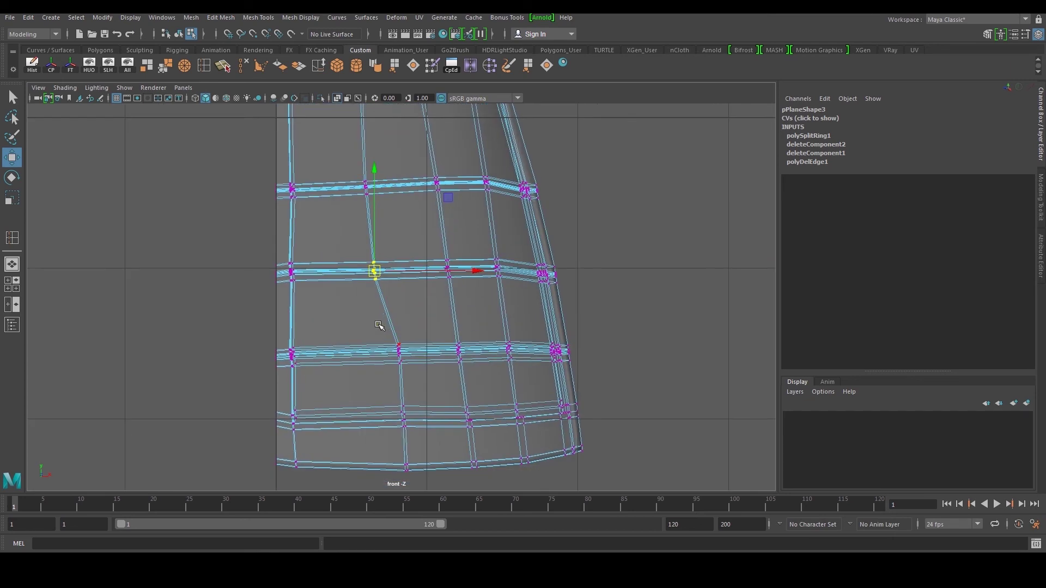
{"action": "left_click_drag", "start_coordinate": [413, 373], "coordinate": [413, 373]}
{"action": "left_click_drag", "start_coordinate": [399, 353], "coordinate": [425, 486]}
{"action": "left_click_drag", "start_coordinate": [404, 439], "coordinate": [386, 438]}
{"action": "scroll", "coordinate": [419, 395], "scroll_direction": "down", "scroll_amount": 5}
{"action": "scroll", "coordinate": [419, 396], "scroll_direction": "up", "scroll_amount": 4}
{"action": "left_click_drag", "start_coordinate": [373, 244], "coordinate": [377, 254]}
{"action": "middle_click_drag", "start_coordinate": [399, 271], "coordinate": [384, 272], "text": "alt"}
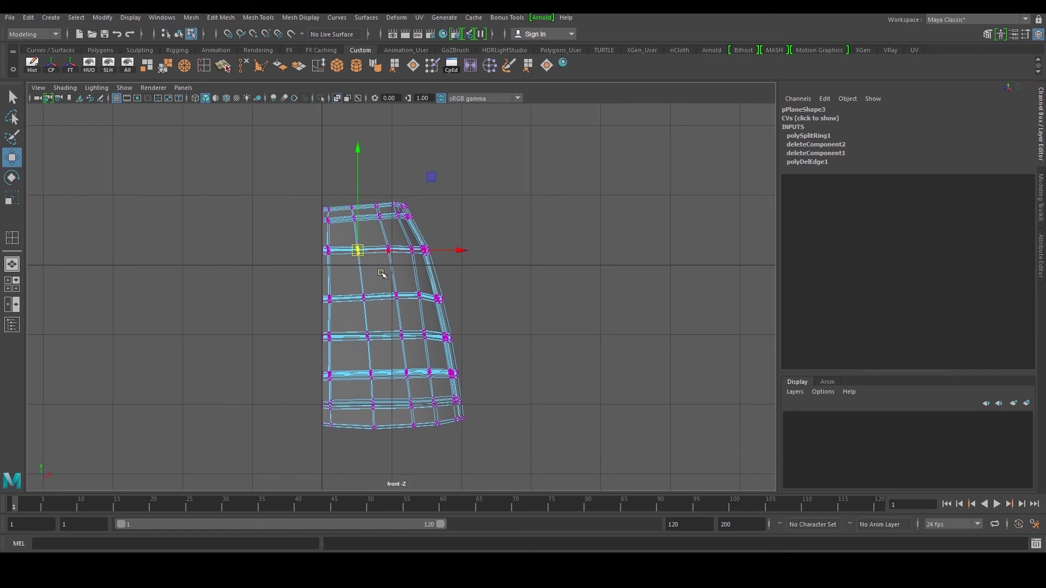
Shift the third column's vertex clusters toward the centre line, from the upper band to the bottom edge, for even spacing.
{"action": "scroll", "coordinate": [382, 274], "scroll_direction": "up", "scroll_amount": 3}
{"action": "left_click", "coordinate": [392, 297]}
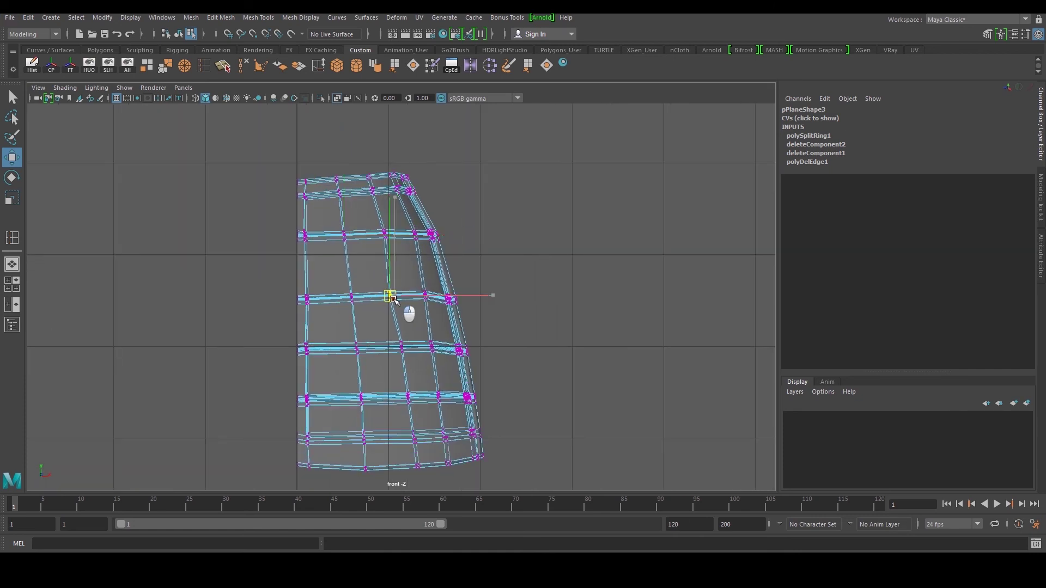
{"action": "left_click_drag", "start_coordinate": [392, 241], "coordinate": [388, 238]}
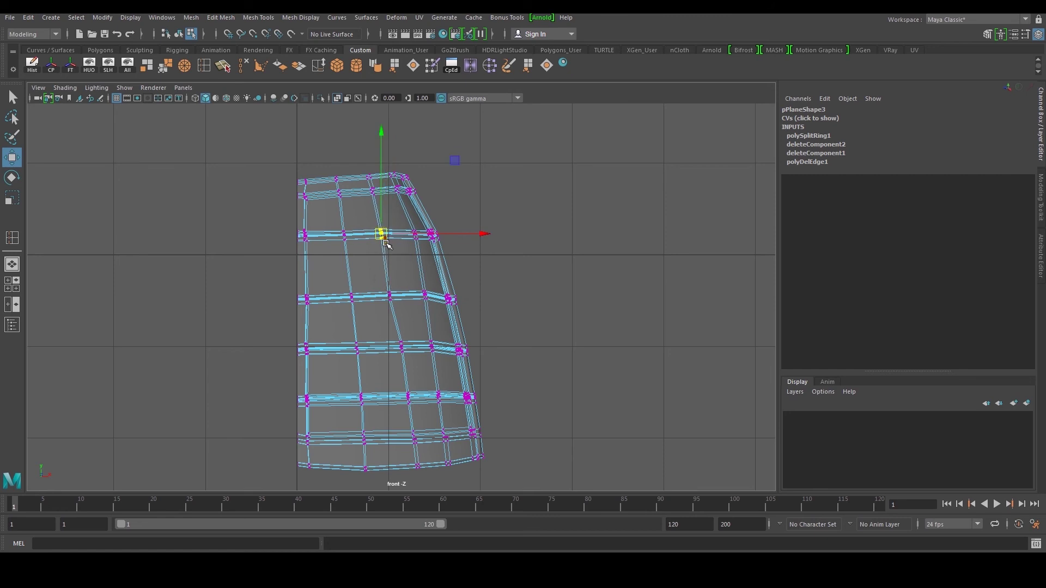
{"action": "left_click_drag", "start_coordinate": [388, 335], "coordinate": [409, 356]}
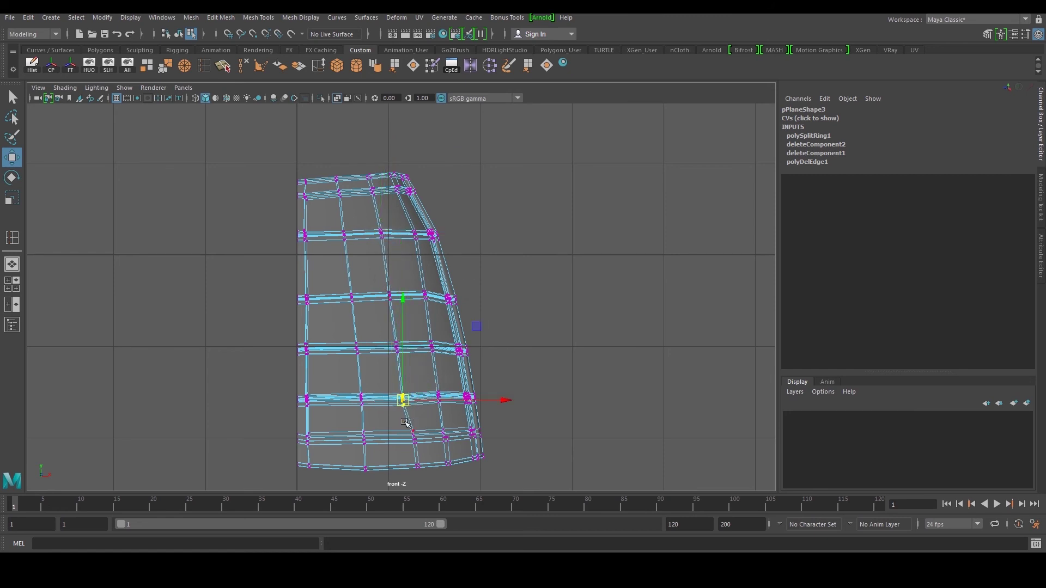
{"action": "left_click_drag", "start_coordinate": [419, 480], "coordinate": [420, 481]}
{"action": "left_click_drag", "start_coordinate": [418, 456], "coordinate": [415, 452]}
{"action": "left_click_drag", "start_coordinate": [415, 465], "coordinate": [414, 465]}
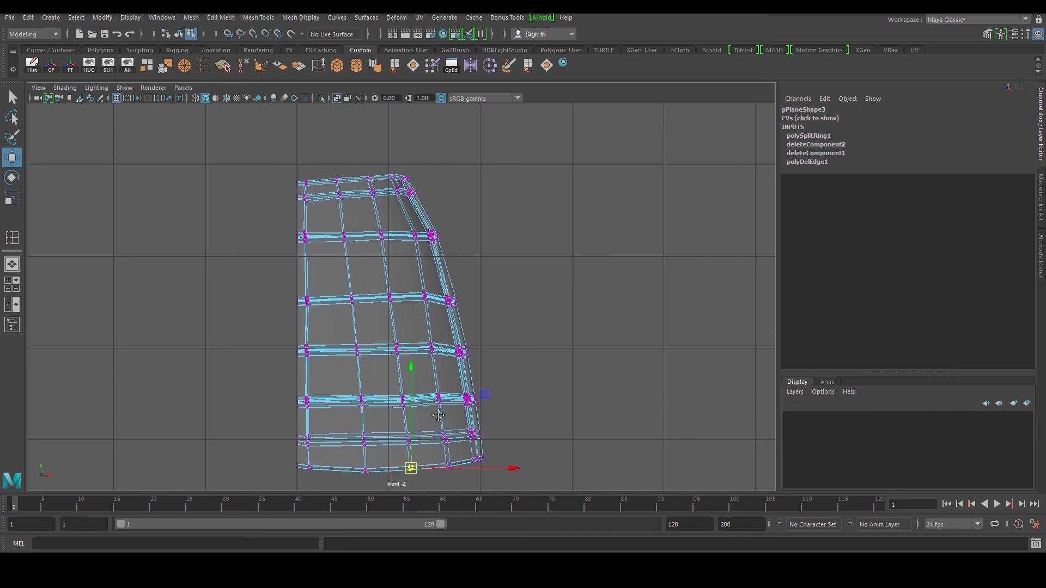
{"action": "middle_click_drag", "start_coordinate": [433, 395], "coordinate": [432, 401], "text": "alt"}
{"action": "scroll", "coordinate": [432, 401], "scroll_direction": "up", "scroll_amount": 1}
{"action": "left_click_drag", "start_coordinate": [407, 428], "coordinate": [405, 424]}
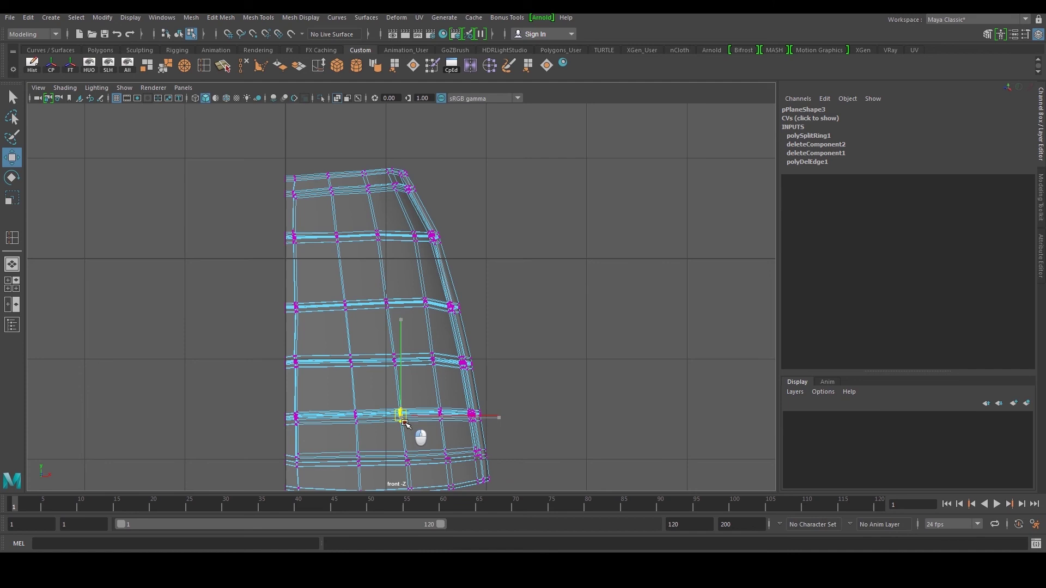
Return the back plate to object mode, clear the selection, and check its shape in the perspective view.
{"action": "key", "text": "space"}
{"action": "key", "text": "space"}
{"action": "right_click", "coordinate": [452, 236]}
{"action": "right_click_drag", "start_coordinate": [390, 231], "coordinate": [521, 202]}
{"action": "scroll", "coordinate": [440, 256], "scroll_direction": "down", "scroll_amount": 6}
{"action": "left_click_drag", "start_coordinate": [440, 253], "coordinate": [382, 250], "text": "alt"}
{"action": "right_click_drag", "start_coordinate": [378, 247], "coordinate": [421, 234]}
{"action": "left_click", "coordinate": [518, 246]}
{"action": "mouse_move", "coordinate": [521, 246]}
{"action": "left_mouse_down", "text": "alt"}
{"action": "mouse_move", "coordinate": [378, 242]}
{"action": "mouse_move", "coordinate": [516, 243]}
{"action": "left_mouse_up", "text": "alt"}
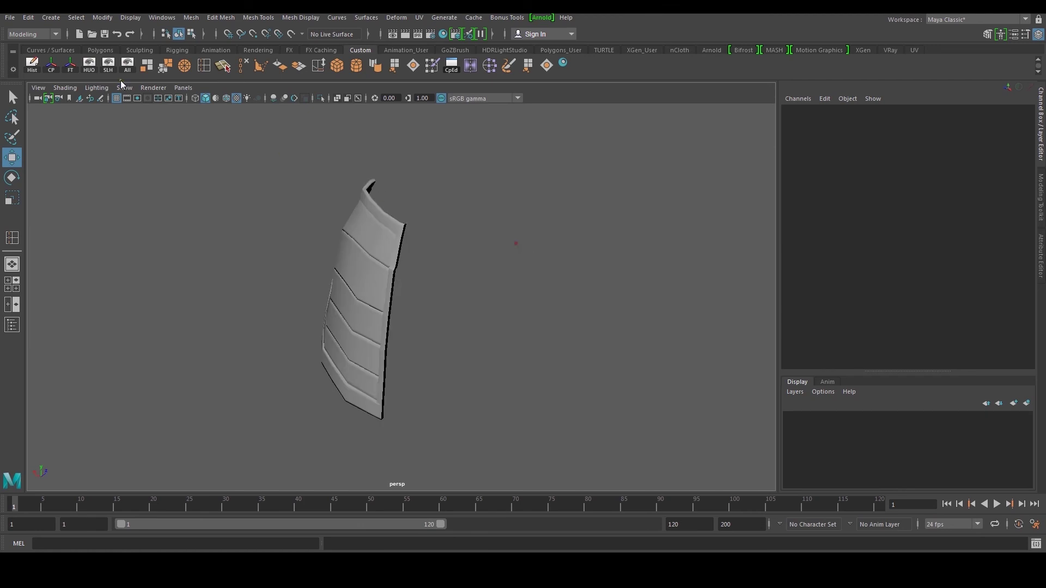
Show all hidden objects and select the back plate on the character's hips.
{"action": "left_click", "coordinate": [123, 70]}
{"action": "scroll", "coordinate": [352, 224], "scroll_direction": "down", "scroll_amount": 5}
{"action": "left_click_drag", "start_coordinate": [352, 224], "coordinate": [429, 259], "text": "alt"}
{"action": "left_click", "coordinate": [399, 270]}
{"action": "scroll", "coordinate": [412, 274], "scroll_direction": "up", "scroll_amount": 5}
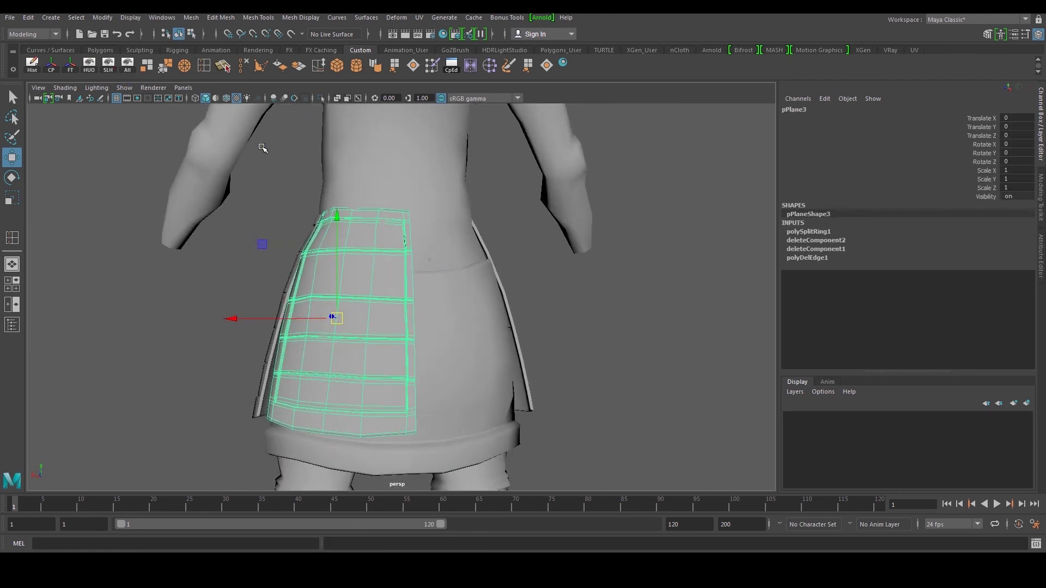
Mirror the back plate across the world X axis with its border merged, and check the centre seam.
{"action": "left_click", "coordinate": [191, 17]}
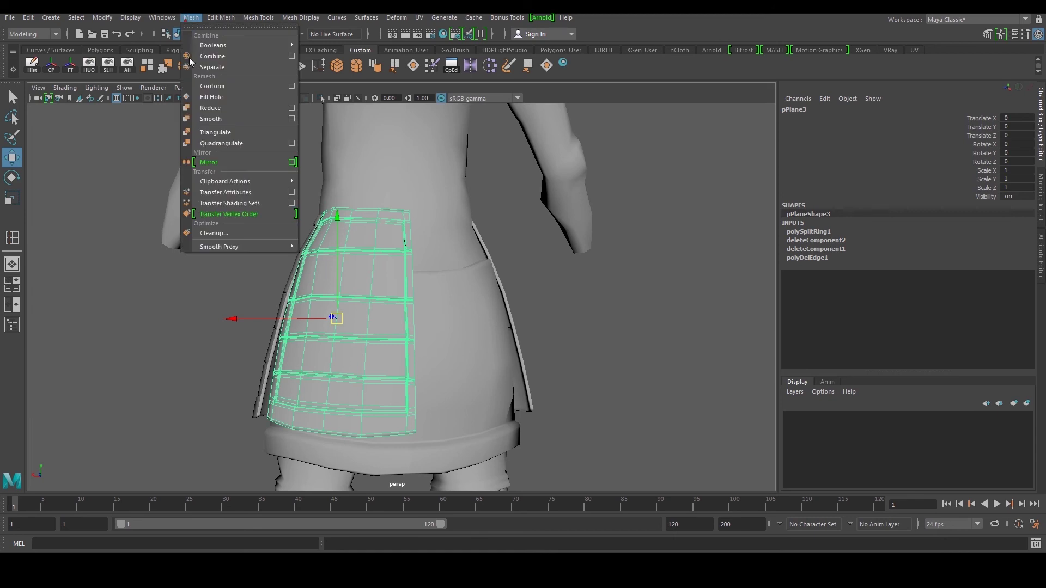
{"action": "left_click", "coordinate": [223, 160]}
{"action": "left_click_drag", "start_coordinate": [413, 275], "coordinate": [440, 309], "text": "alt"}
{"action": "right_click_drag", "start_coordinate": [440, 309], "coordinate": [485, 278], "text": "alt"}
{"action": "middle_click_drag", "start_coordinate": [485, 278], "coordinate": [379, 305], "text": "alt"}
{"action": "left_click_drag", "start_coordinate": [378, 306], "coordinate": [395, 320], "text": "alt"}
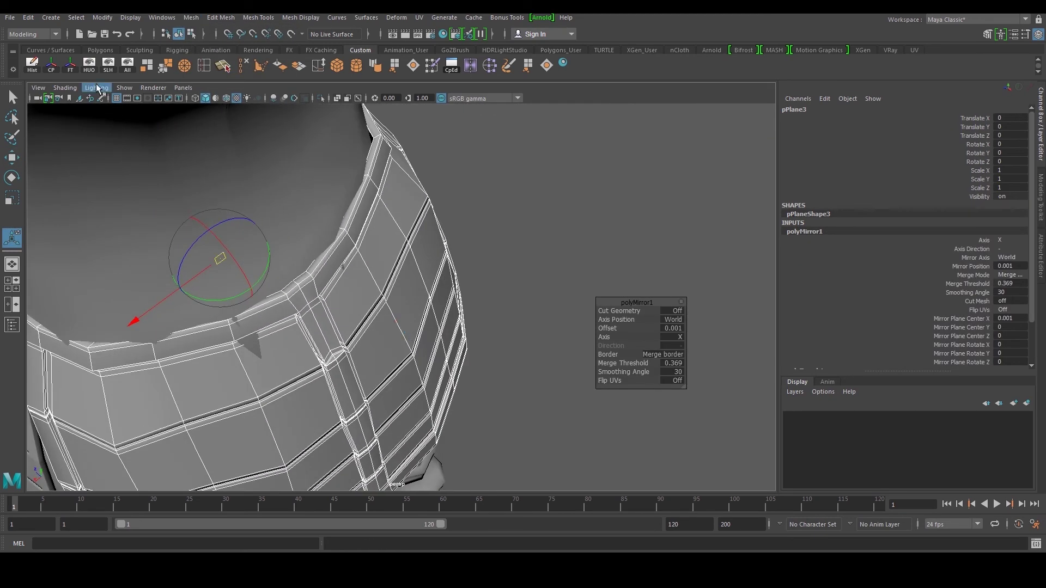
Isolate the mirrored back plate and examine its raised centre strip from above.
{"action": "left_click", "coordinate": [90, 66]}
{"action": "left_click_drag", "start_coordinate": [366, 211], "coordinate": [331, 234], "text": "alt"}
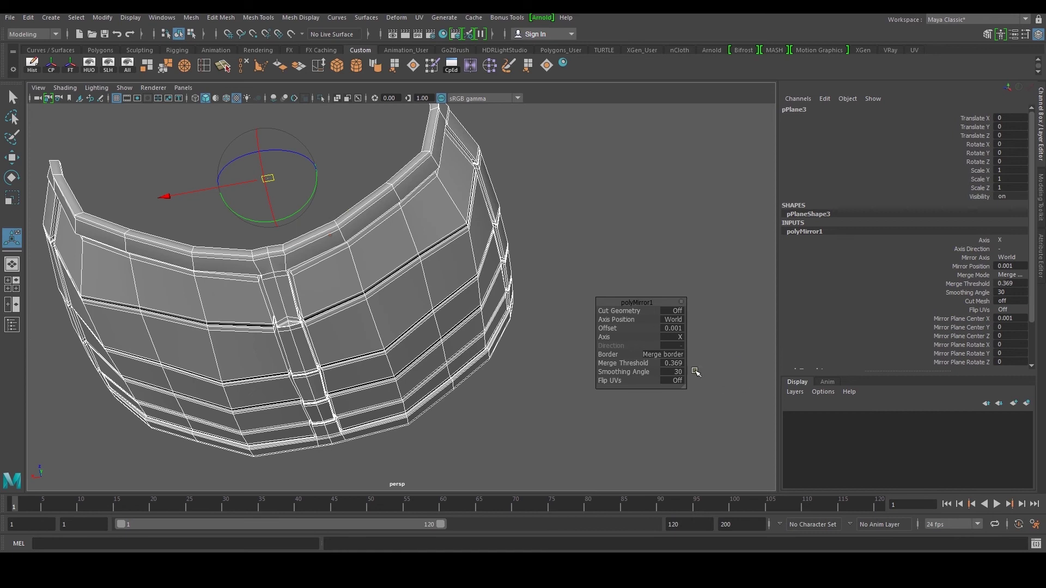
{"action": "left_click_drag", "start_coordinate": [504, 398], "coordinate": [560, 373], "text": "alt"}
{"action": "left_click_drag", "start_coordinate": [479, 348], "coordinate": [481, 272], "text": "alt"}
{"action": "left_click", "coordinate": [498, 213]}
{"action": "left_click_drag", "start_coordinate": [500, 229], "coordinate": [443, 322], "text": "alt"}
{"action": "left_click", "coordinate": [546, 295]}
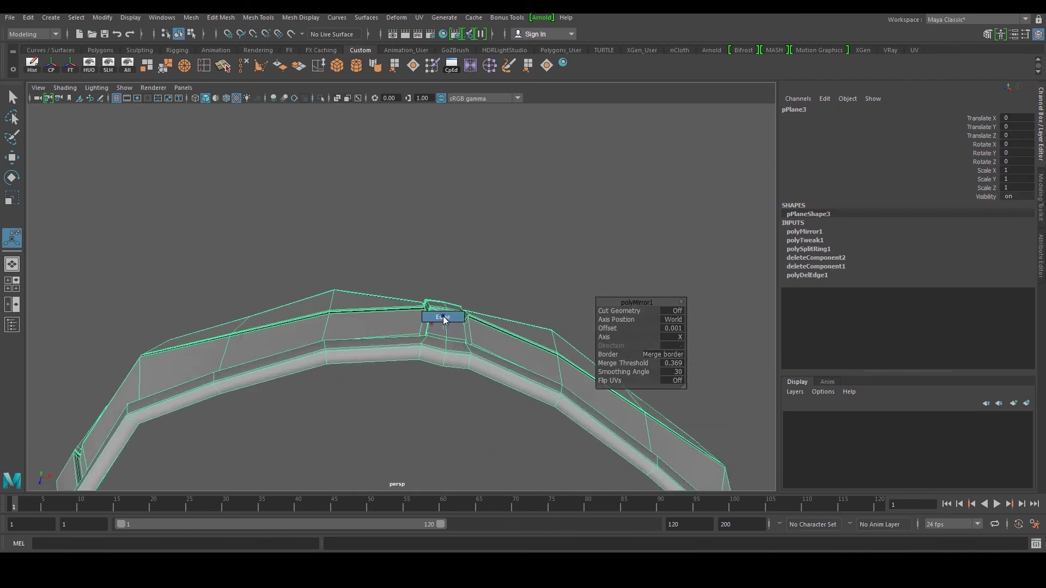
Select the vertical edge loop at the centre of the back plate and adjust its depth with the Move tool.
{"action": "right_click_drag", "start_coordinate": [443, 322], "coordinate": [443, 295]}
{"action": "double_click", "coordinate": [446, 323]}
{"action": "left_click_drag", "start_coordinate": [446, 323], "coordinate": [394, 334], "text": "alt"}
{"action": "key", "text": "w"}
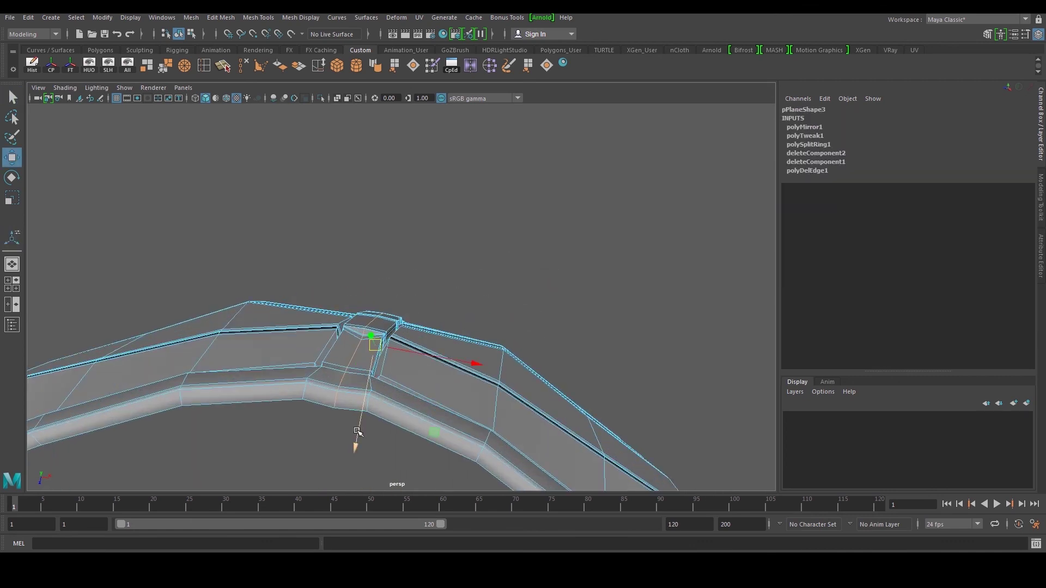
{"action": "left_click_drag", "start_coordinate": [359, 434], "coordinate": [448, 262]}
Select all vertices of the narrow centre strip and move them along the depth axis to refine the plate's curve.
{"action": "scroll", "coordinate": [409, 301], "scroll_direction": "down", "scroll_amount": 5}
{"action": "key", "text": "F9"}
{"action": "mouse_move", "coordinate": [411, 306]}
{"action": "left_mouse_down", "text": "alt"}
{"action": "mouse_move", "coordinate": [430, 336]}
{"action": "mouse_move", "coordinate": [415, 341]}
{"action": "mouse_move", "coordinate": [399, 319]}
{"action": "left_mouse_up", "text": "alt"}
{"action": "left_click_drag", "start_coordinate": [374, 412], "coordinate": [429, 287]}
{"action": "left_click_drag", "start_coordinate": [430, 288], "coordinate": [404, 384], "text": "alt"}
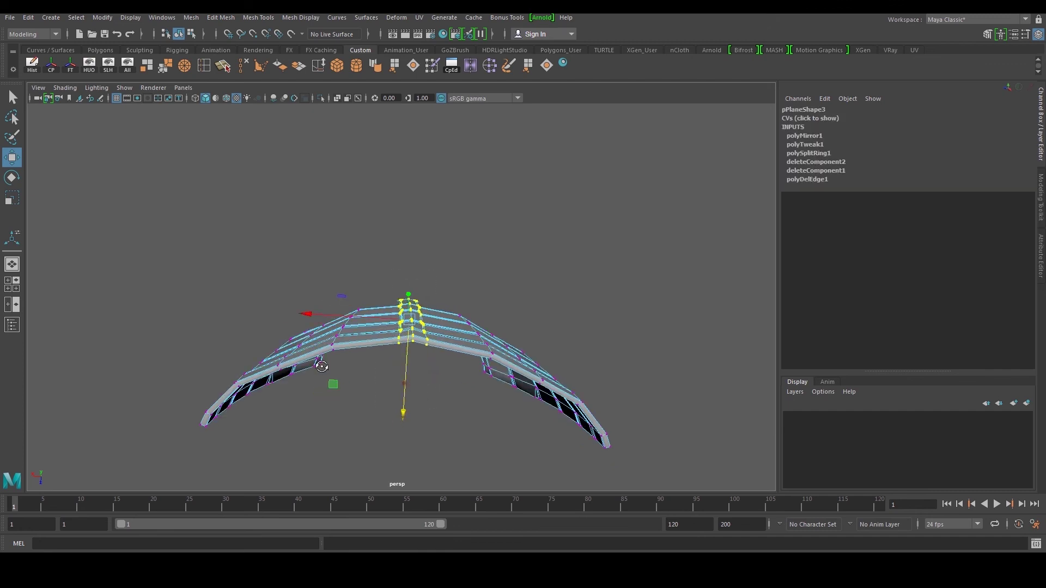
Select the vertical edge loops flanking the back plate's centre strip, adjust their depth and scale them slightly inward along X.
{"action": "left_click_drag", "start_coordinate": [319, 368], "coordinate": [350, 357], "text": "alt"}
{"action": "right_click_drag", "start_coordinate": [350, 294], "coordinate": [350, 279]}
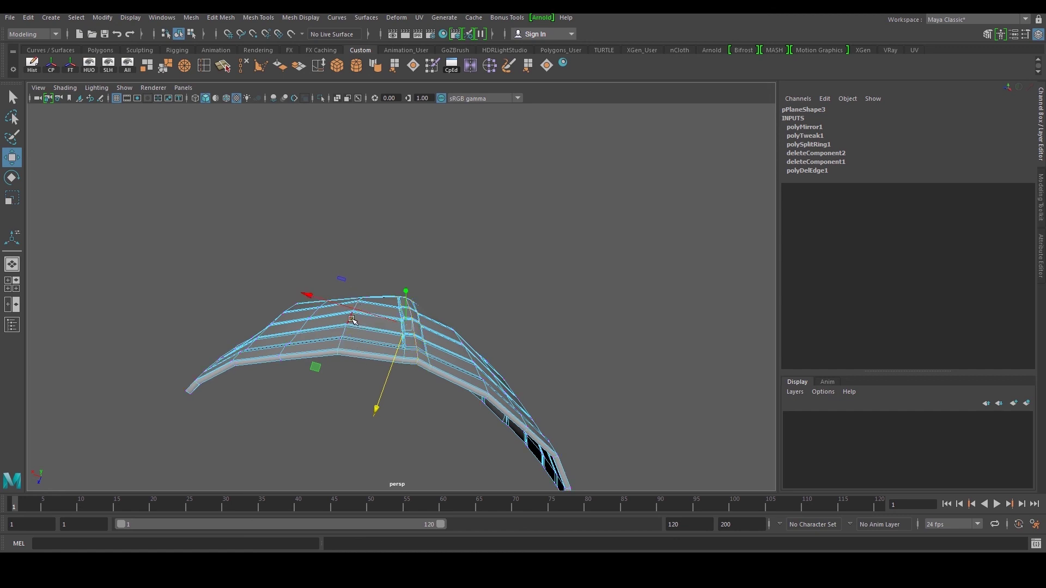
{"action": "left_click_drag", "start_coordinate": [454, 331], "coordinate": [475, 335], "text": "alt"}
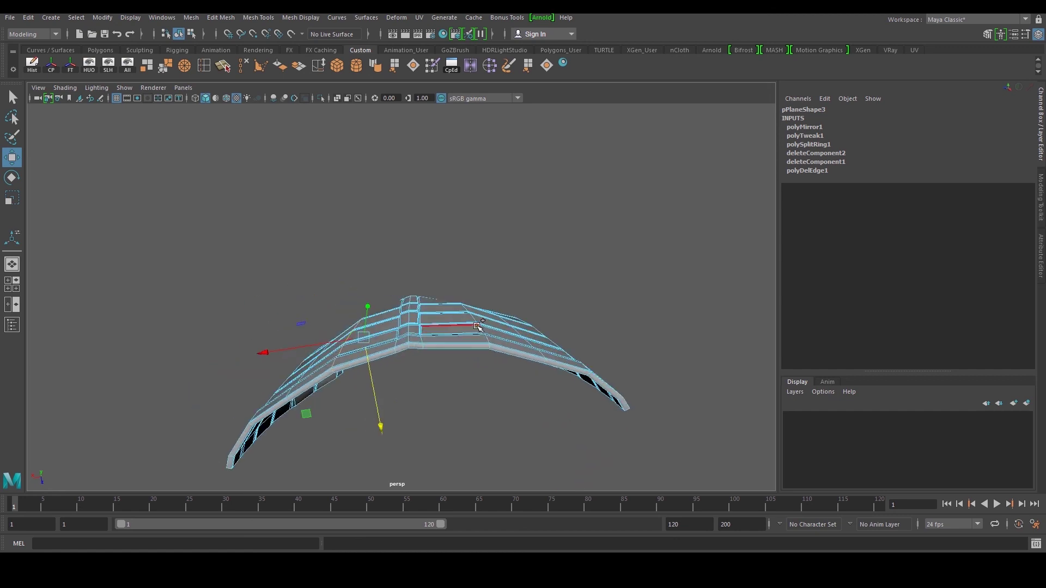
{"action": "left_click_drag", "start_coordinate": [423, 391], "coordinate": [421, 386]}
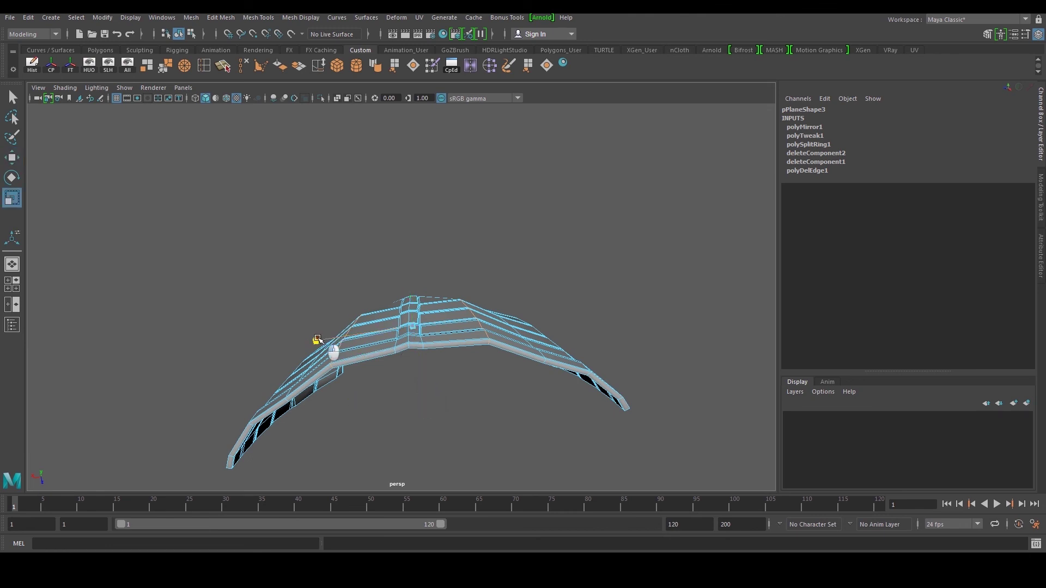
{"action": "left_click_drag", "start_coordinate": [318, 338], "coordinate": [329, 341]}
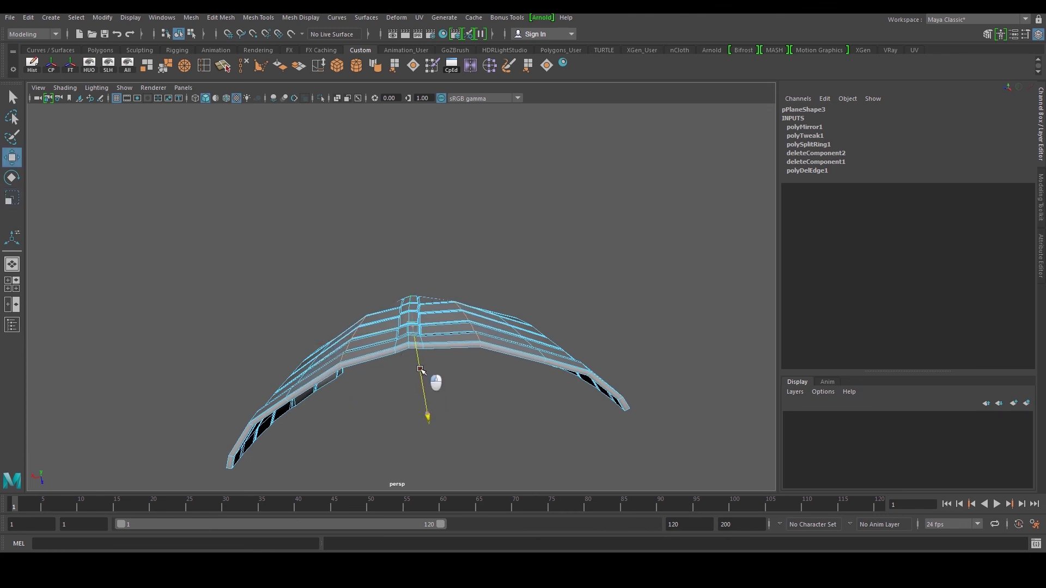
{"action": "left_click_drag", "start_coordinate": [422, 376], "coordinate": [457, 422], "text": "alt"}
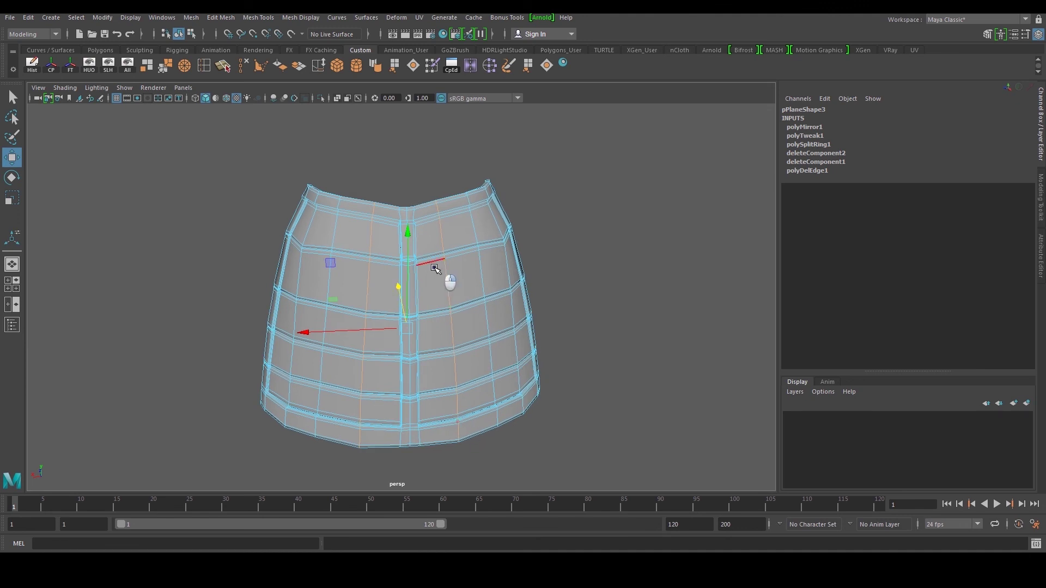
Return the back plate to object mode, deselect it and unhide all the other meshes.
{"action": "right_click_drag", "start_coordinate": [434, 267], "coordinate": [480, 238]}
{"action": "scroll", "coordinate": [536, 254], "scroll_direction": "down", "scroll_amount": 4}
{"action": "left_click", "coordinate": [537, 256]}
{"action": "left_click_drag", "start_coordinate": [536, 273], "coordinate": [469, 275], "text": "alt"}
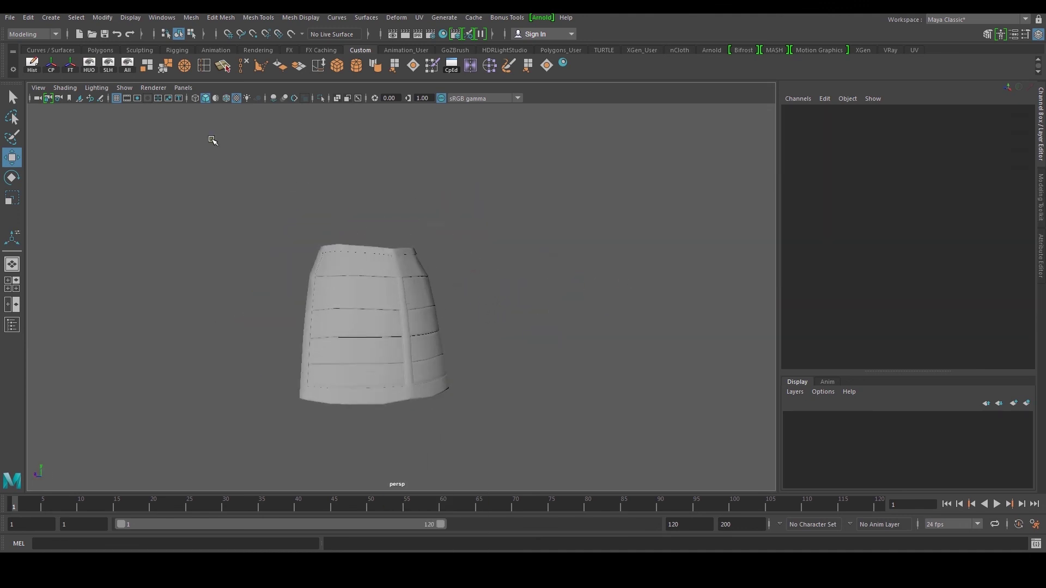
{"action": "left_click", "coordinate": [123, 71]}
{"action": "left_click_drag", "start_coordinate": [402, 201], "coordinate": [411, 223], "text": "alt"}
{"action": "scroll", "coordinate": [400, 277], "scroll_direction": "down", "scroll_amount": 5}
{"action": "left_click_drag", "start_coordinate": [399, 285], "coordinate": [414, 324], "text": "alt"}
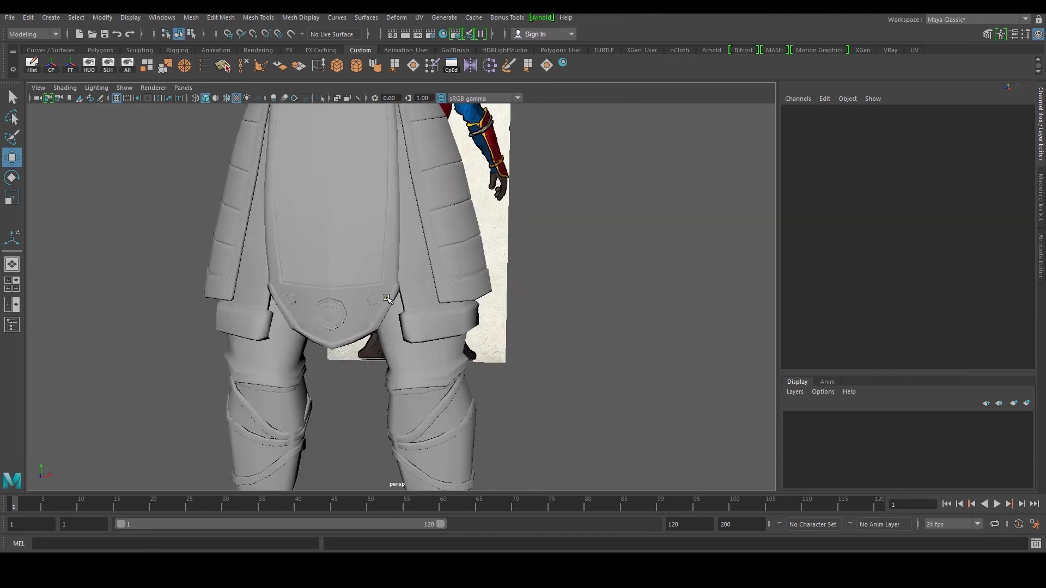
Duplicate the small round stud on the front plate's lower panel and move the copy along X to the side plate.
{"action": "left_click", "coordinate": [376, 300]}
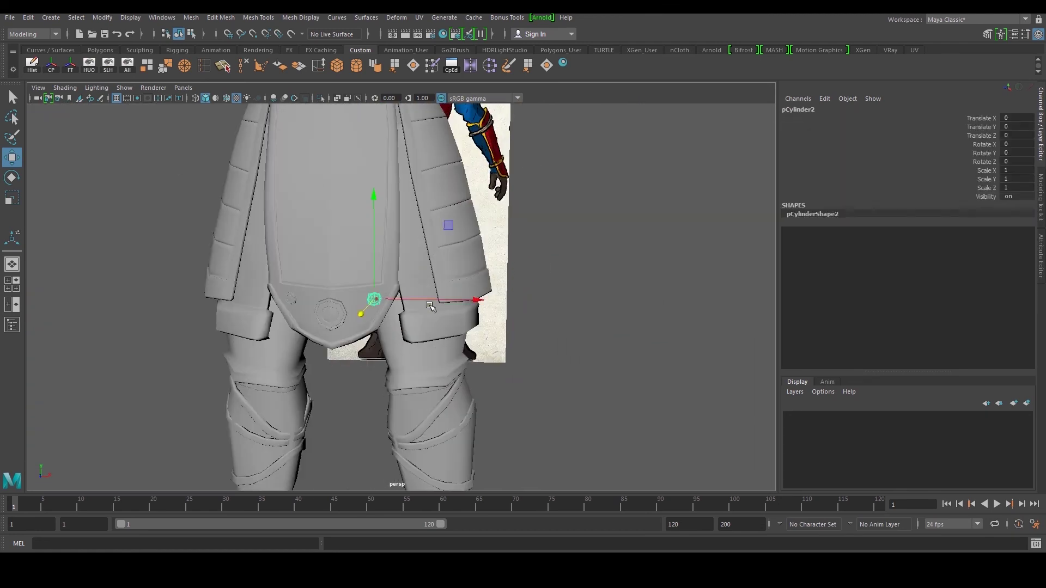
{"action": "left_click_drag", "start_coordinate": [431, 307], "coordinate": [382, 295], "text": "alt"}
{"action": "middle_click_drag", "start_coordinate": [373, 279], "coordinate": [372, 315], "text": "alt"}
{"action": "right_click_drag", "start_coordinate": [373, 315], "coordinate": [480, 316], "text": "alt"}
{"action": "middle_click_drag", "start_coordinate": [479, 316], "coordinate": [414, 289], "text": "alt"}
{"action": "right_click_drag", "start_coordinate": [414, 288], "coordinate": [569, 273], "text": "alt"}
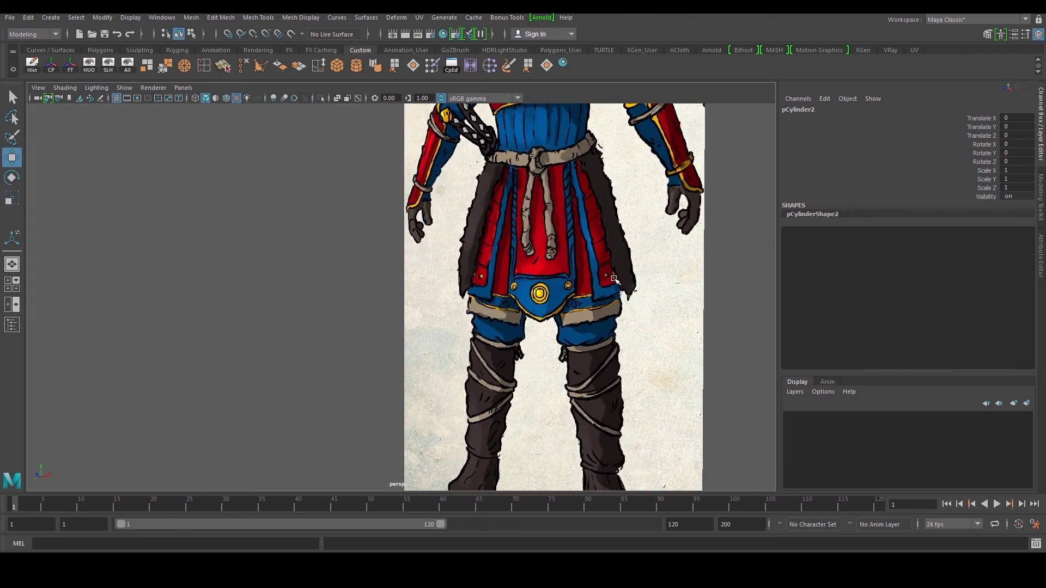
{"action": "right_click_drag", "start_coordinate": [289, 259], "coordinate": [121, 291], "text": "alt"}
{"action": "middle_click_drag", "start_coordinate": [132, 291], "coordinate": [238, 304], "text": "alt"}
{"action": "right_click_drag", "start_coordinate": [217, 301], "coordinate": [233, 304], "text": "alt"}
{"action": "left_click_drag", "start_coordinate": [235, 336], "coordinate": [308, 330]}
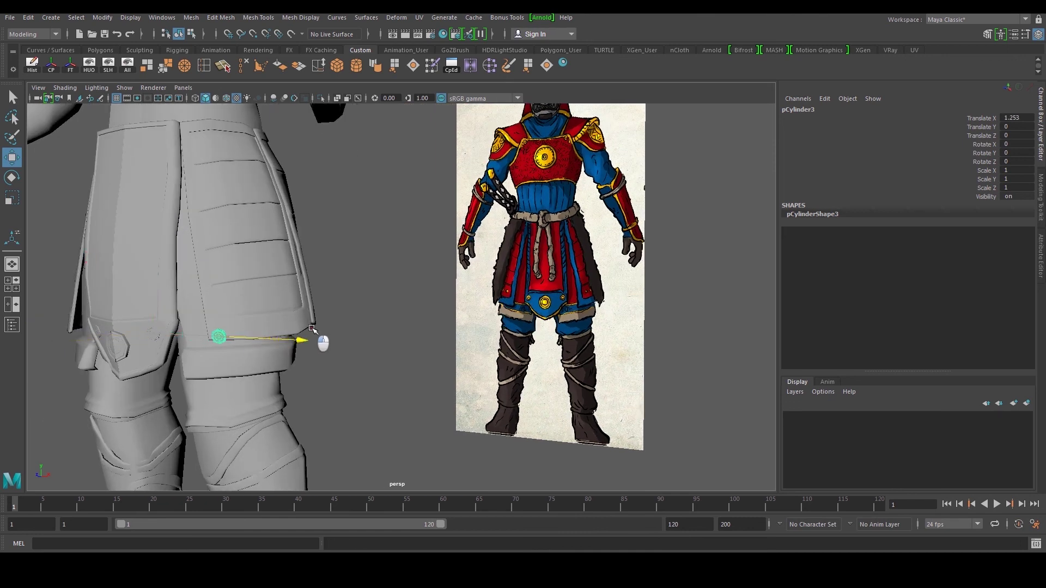
{"action": "scroll", "coordinate": [253, 292], "scroll_direction": "up", "scroll_amount": 3}
Rotate the copied stud to about -24.5 in X and 42.2 in Y, and raise it above the side plate's lower rim.
{"action": "key", "text": "e"}
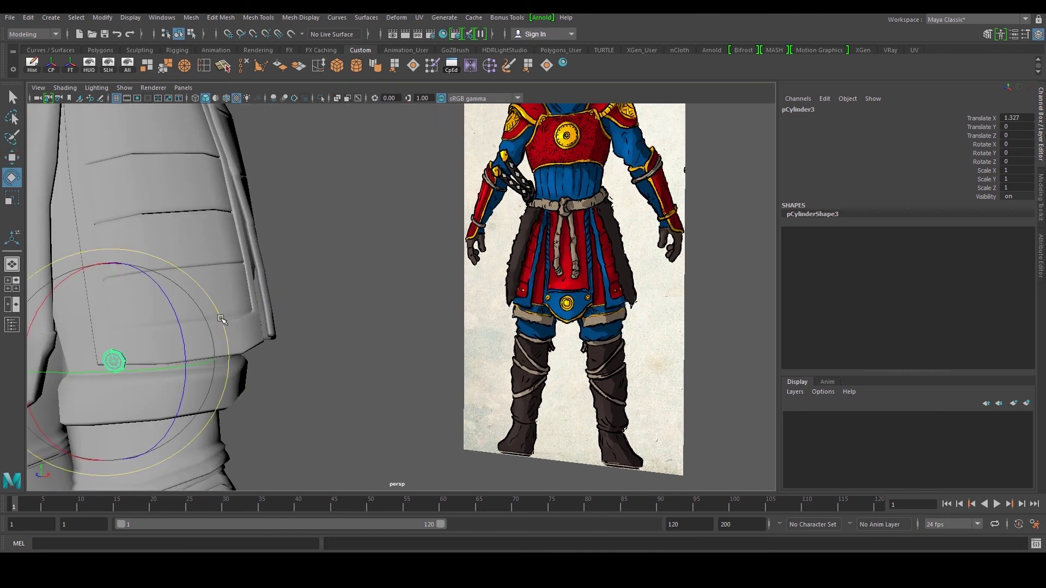
{"action": "left_click_drag", "start_coordinate": [157, 372], "coordinate": [209, 364]}
{"action": "left_click_drag", "start_coordinate": [100, 315], "coordinate": [159, 282]}
{"action": "key", "text": "w"}
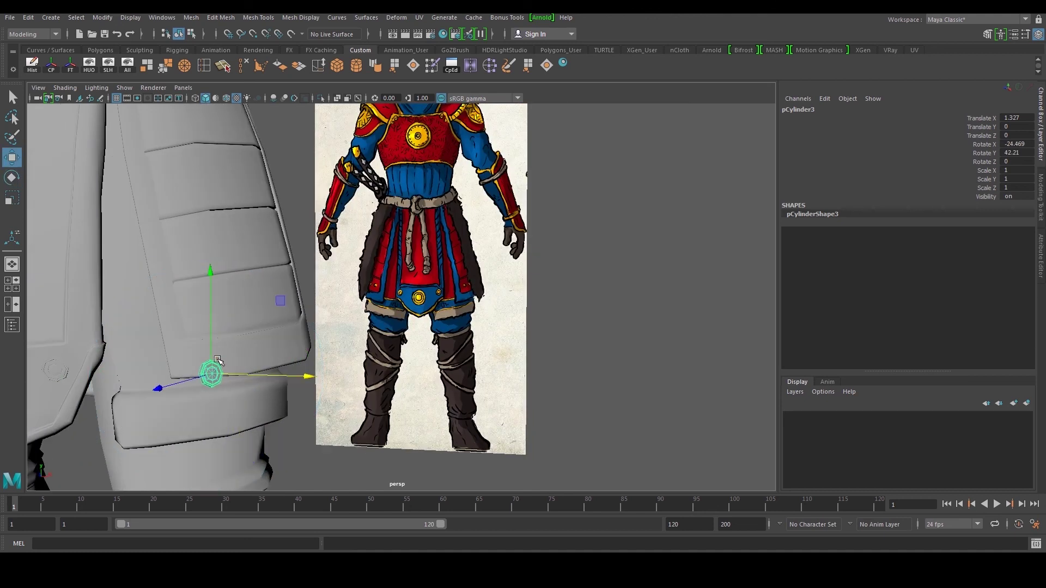
{"action": "left_click_drag", "start_coordinate": [210, 374], "coordinate": [215, 322]}
{"action": "left_click_drag", "start_coordinate": [278, 322], "coordinate": [169, 386], "text": "alt"}
{"action": "left_click_drag", "start_coordinate": [246, 288], "coordinate": [248, 252]}
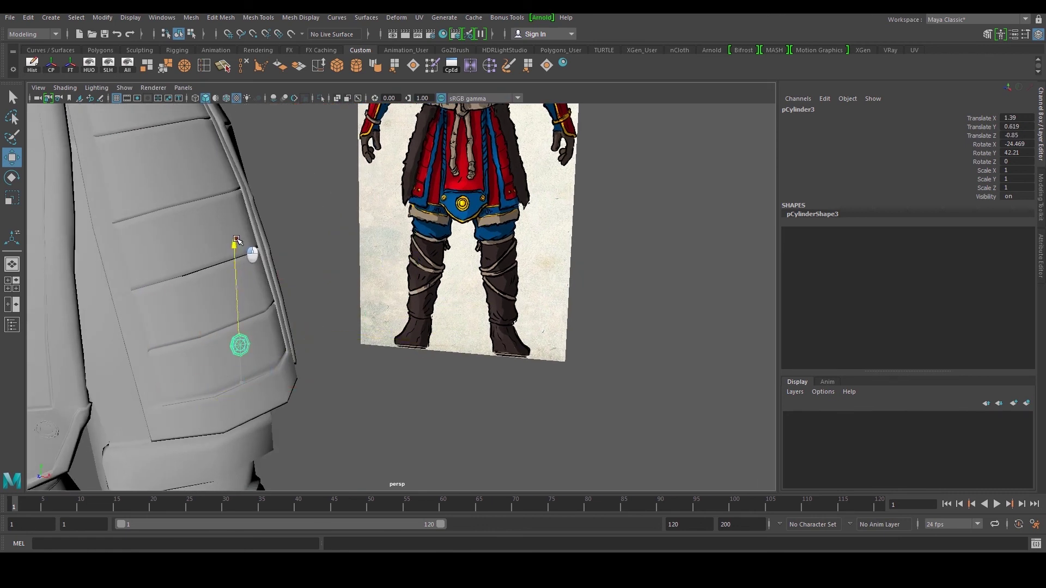
{"action": "left_click_drag", "start_coordinate": [303, 286], "coordinate": [247, 295], "text": "alt"}
{"action": "middle_click_drag", "start_coordinate": [248, 294], "coordinate": [330, 283], "text": "alt"}
{"action": "scroll", "coordinate": [329, 281], "scroll_direction": "up", "scroll_amount": 3}
Move the stud onto the side plate's surface at about X 1.039, Z -0.343, near the lowest panel's front edge.
{"action": "left_click_drag", "start_coordinate": [238, 363], "coordinate": [128, 432]}
{"action": "key", "text": "f"}
{"action": "left_click_drag", "start_coordinate": [312, 341], "coordinate": [410, 373], "text": "alt"}
{"action": "scroll", "coordinate": [400, 346], "scroll_direction": "down", "scroll_amount": 5}
{"action": "left_click", "coordinate": [385, 334]}
{"action": "left_click_drag", "start_coordinate": [388, 331], "coordinate": [366, 325], "text": "alt"}
{"action": "key", "text": "ctrl+z"}
{"action": "left_click_drag", "start_coordinate": [473, 288], "coordinate": [336, 295]}
{"action": "left_click_drag", "start_coordinate": [354, 295], "coordinate": [294, 284], "text": "alt"}
Tilt the stud to about -31.3, 22.2 and 9.4 degrees and lower it to about Y 0.426, checking its fit around the plate.
{"action": "key", "text": "e"}
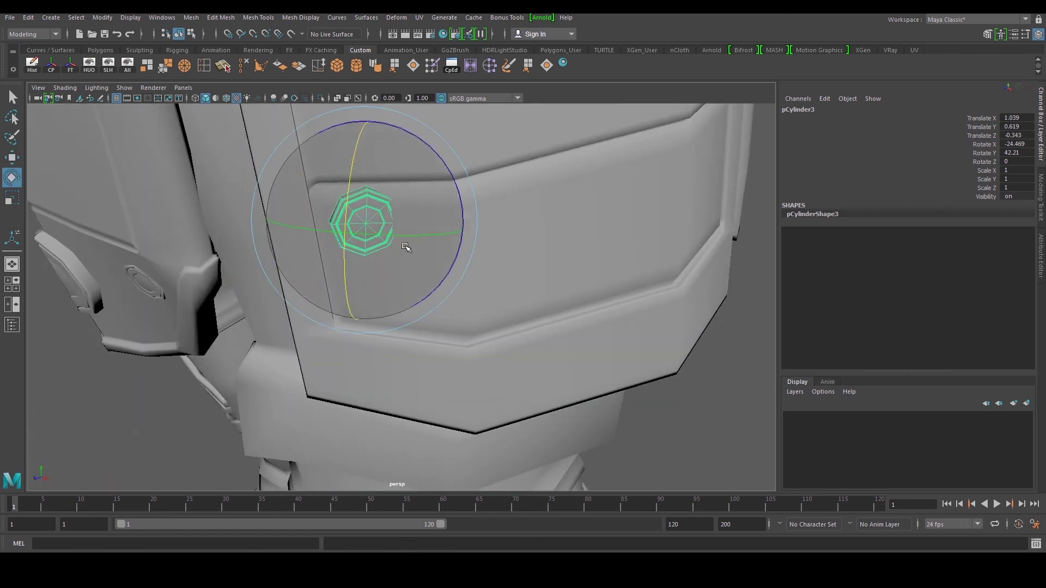
{"action": "left_click_drag", "start_coordinate": [416, 233], "coordinate": [375, 237]}
{"action": "left_click_drag", "start_coordinate": [308, 211], "coordinate": [313, 188]}
{"action": "key", "text": "w"}
{"action": "left_click_drag", "start_coordinate": [366, 154], "coordinate": [377, 220]}
{"action": "scroll", "coordinate": [447, 245], "scroll_direction": "down", "scroll_amount": 4}
{"action": "middle_click_drag", "start_coordinate": [461, 245], "coordinate": [355, 271], "text": "alt"}
{"action": "left_click_drag", "start_coordinate": [536, 282], "coordinate": [483, 278], "text": "alt"}
{"action": "scroll", "coordinate": [483, 277], "scroll_direction": "down", "scroll_amount": 4}
{"action": "middle_click_drag", "start_coordinate": [483, 278], "coordinate": [404, 322], "text": "alt"}
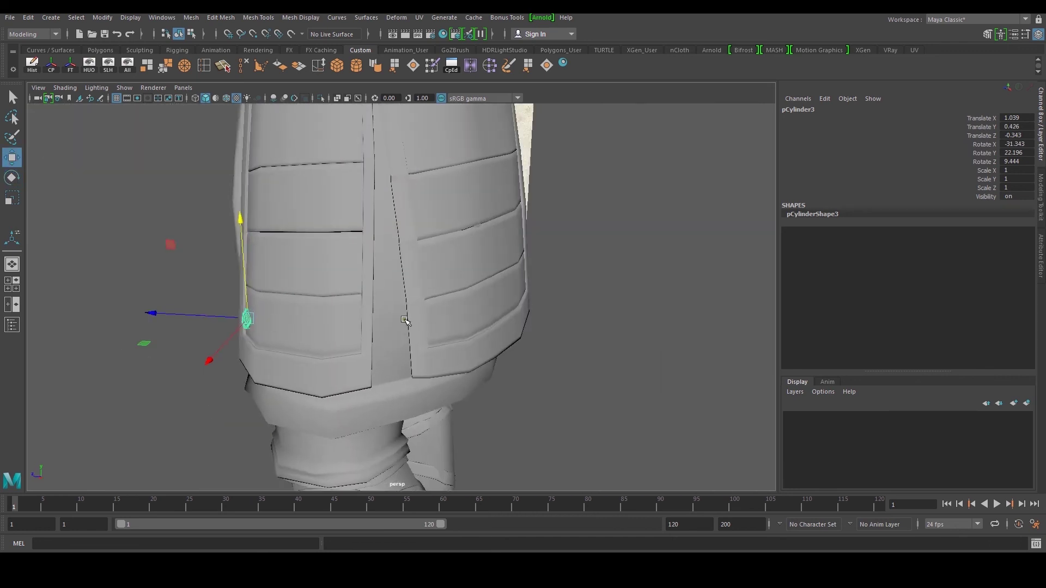
{"action": "scroll", "coordinate": [402, 305], "scroll_direction": "down", "scroll_amount": 4}
{"action": "left_click_drag", "start_coordinate": [401, 303], "coordinate": [510, 299], "text": "alt"}
{"action": "middle_click_drag", "start_coordinate": [344, 324], "coordinate": [348, 308], "text": "alt"}
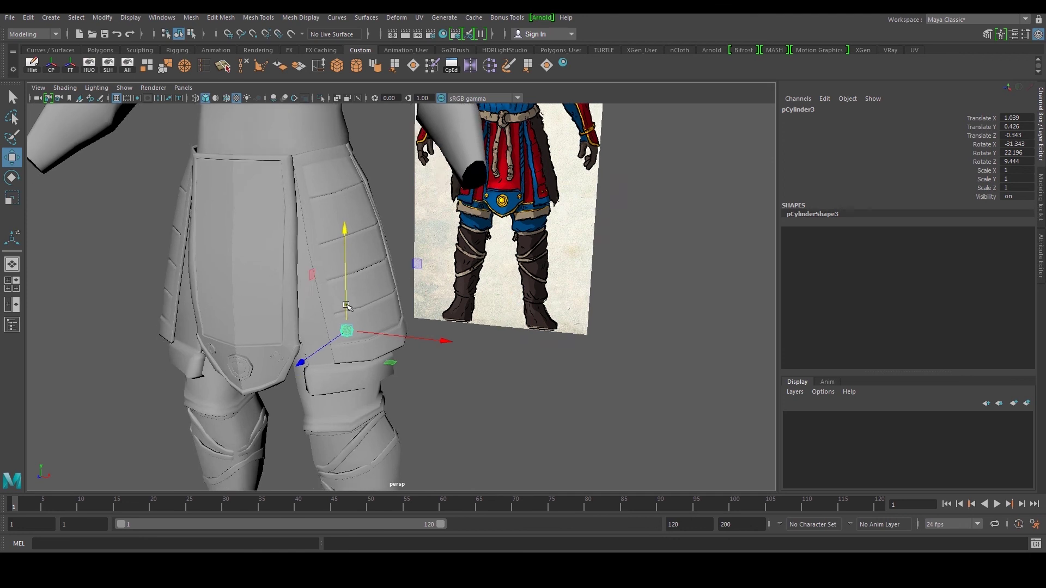
Refine the stud's rotation to about -23, 13.6 and 14.7 degrees so it lies flush, with its height at about Y 0.39.
{"action": "scroll", "coordinate": [352, 315], "scroll_direction": "up", "scroll_amount": 4}
{"action": "left_click_drag", "start_coordinate": [353, 316], "coordinate": [357, 309], "text": "alt"}
{"action": "scroll", "coordinate": [377, 334], "scroll_direction": "up", "scroll_amount": 4}
{"action": "key", "text": "e"}
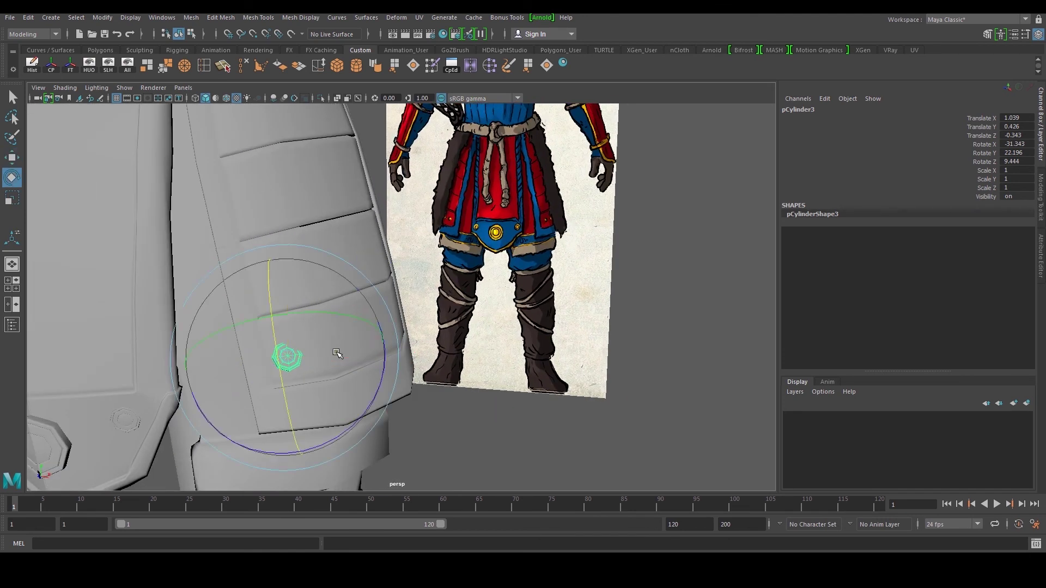
{"action": "left_click_drag", "start_coordinate": [354, 321], "coordinate": [344, 322]}
{"action": "left_click_drag", "start_coordinate": [258, 349], "coordinate": [258, 355]}
{"action": "key", "text": "w"}
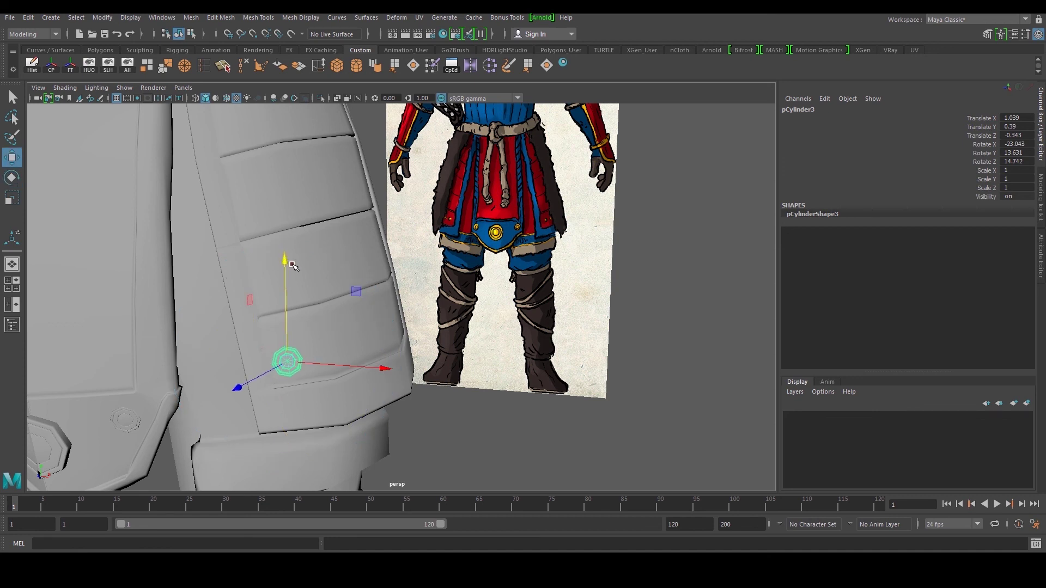
Place copies of the stud in a row along the lower panels of the side plate and one half of the back plate.
{"action": "right_click_drag", "start_coordinate": [514, 267], "coordinate": [453, 303], "text": "alt"}
{"action": "left_click", "coordinate": [494, 328]}
{"action": "left_click_drag", "start_coordinate": [495, 328], "coordinate": [463, 325], "text": "alt"}
{"action": "right_click_drag", "start_coordinate": [463, 324], "coordinate": [389, 305], "text": "alt"}
{"action": "middle_click_drag", "start_coordinate": [401, 243], "coordinate": [441, 280], "text": "alt"}
{"action": "right_click_drag", "start_coordinate": [441, 281], "coordinate": [523, 297], "text": "alt"}
{"action": "left_click", "coordinate": [379, 333]}
{"action": "right_click_drag", "start_coordinate": [379, 333], "coordinate": [479, 346], "text": "alt"}
{"action": "left_click_drag", "start_coordinate": [479, 347], "coordinate": [400, 352], "text": "alt"}
{"action": "middle_click_drag", "start_coordinate": [482, 363], "coordinate": [420, 363], "text": "alt"}
{"action": "left_click", "coordinate": [474, 340]}
{"action": "left_click", "coordinate": [541, 334]}
{"action": "left_click_drag", "start_coordinate": [604, 343], "coordinate": [538, 354], "text": "alt"}
{"action": "middle_click_drag", "start_coordinate": [538, 355], "coordinate": [390, 357], "text": "alt"}
{"action": "scroll", "coordinate": [449, 367], "scroll_direction": "down", "scroll_amount": 3}
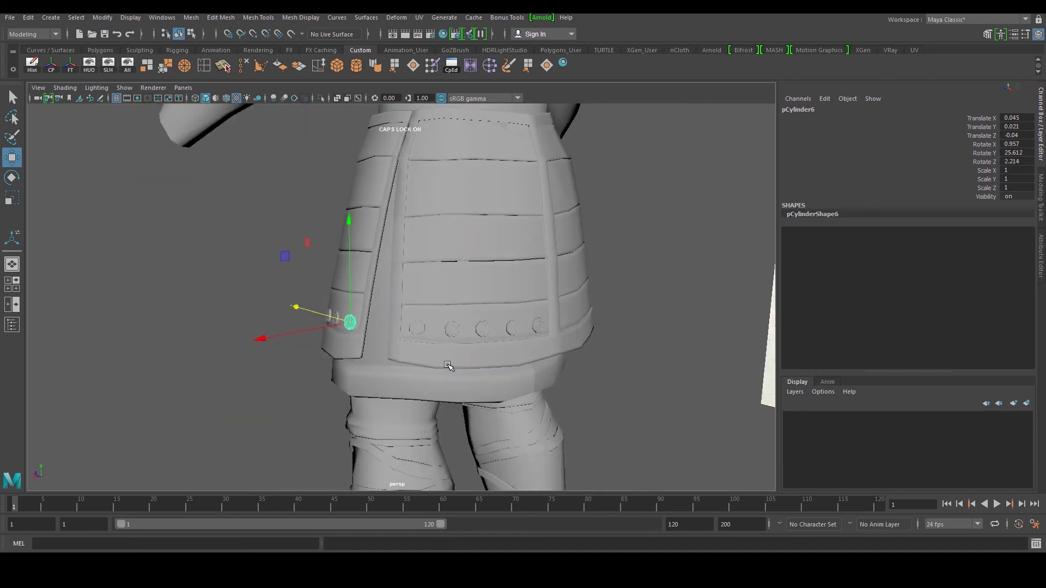
Examine the cloth belt, its knot and hanging ends in the front reference image and compare them with the model's waist.
{"action": "left_click", "coordinate": [672, 334]}
{"action": "left_click_drag", "start_coordinate": [532, 333], "coordinate": [654, 335], "text": "alt"}
{"action": "scroll", "coordinate": [583, 338], "scroll_direction": "down", "scroll_amount": 4}
{"action": "left_click_drag", "start_coordinate": [452, 334], "coordinate": [270, 311], "text": "alt"}
{"action": "scroll", "coordinate": [484, 334], "scroll_direction": "down", "scroll_amount": 4}
{"action": "left_click_drag", "start_coordinate": [436, 329], "coordinate": [580, 335], "text": "alt"}
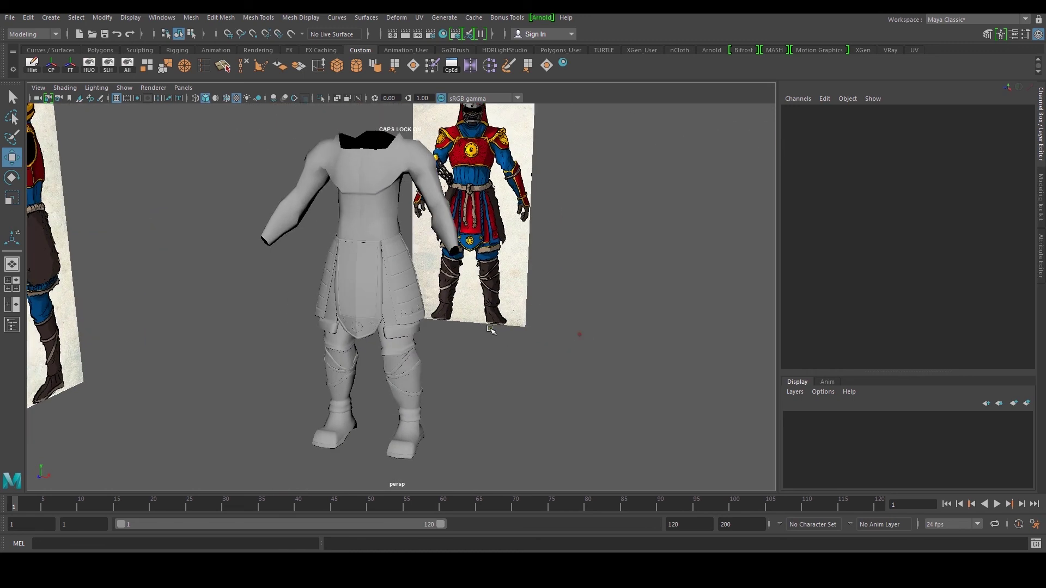
{"action": "scroll", "coordinate": [464, 329], "scroll_direction": "down", "scroll_amount": 2}
{"action": "middle_click_drag", "start_coordinate": [451, 321], "coordinate": [256, 406], "text": "alt"}
{"action": "scroll", "coordinate": [351, 260], "scroll_direction": "up", "scroll_amount": 5}
{"action": "scroll", "coordinate": [321, 248], "scroll_direction": "up", "scroll_amount": 1}
{"action": "middle_click_drag", "start_coordinate": [282, 220], "coordinate": [381, 256], "text": "alt"}
{"action": "scroll", "coordinate": [285, 249], "scroll_direction": "up", "scroll_amount": 9}
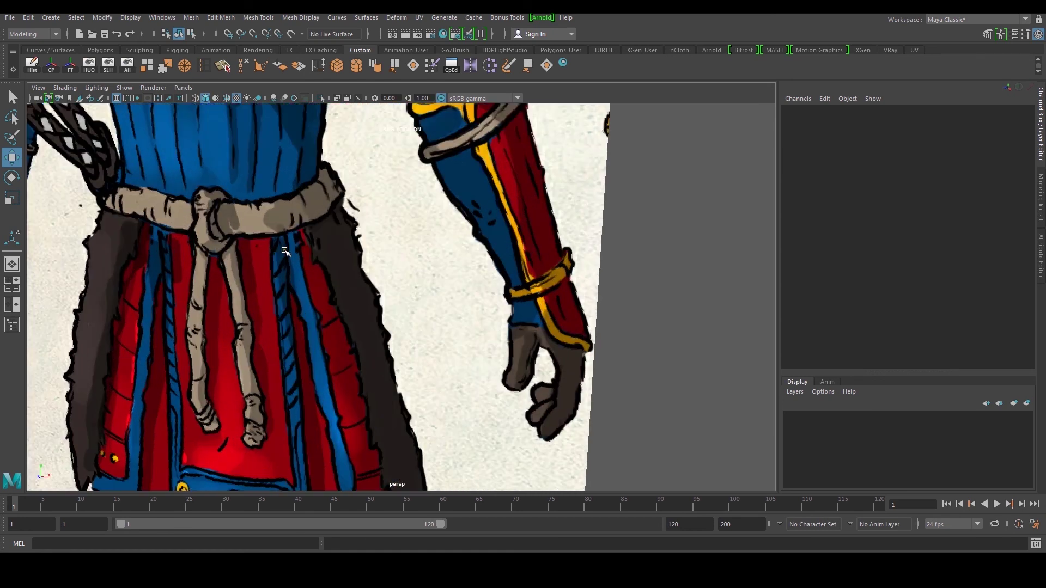
{"action": "scroll", "coordinate": [283, 248], "scroll_direction": "down", "scroll_amount": 2}
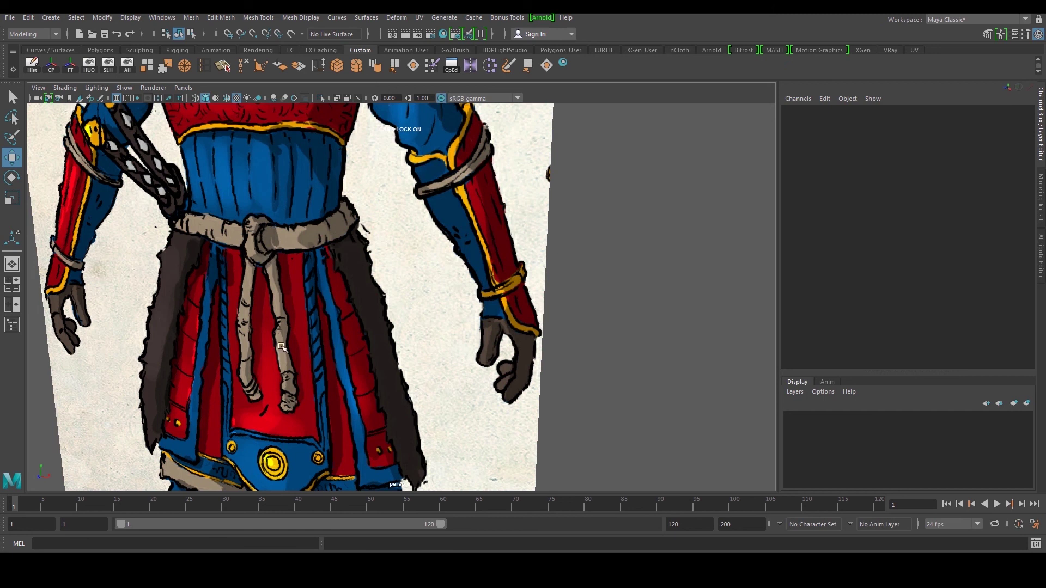
{"action": "scroll", "coordinate": [231, 347], "scroll_direction": "down", "scroll_amount": 5}
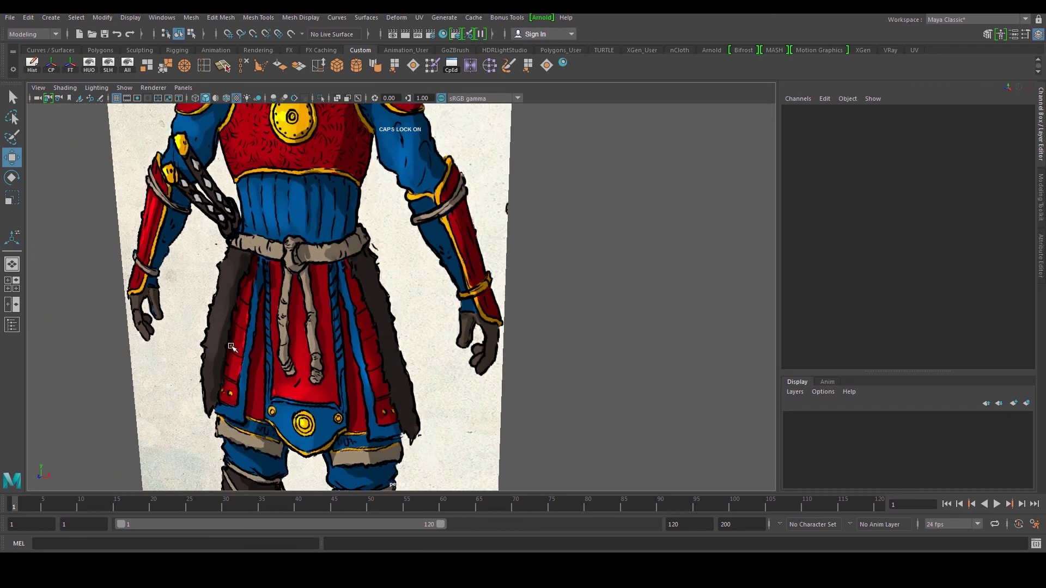
{"action": "scroll", "coordinate": [323, 302], "scroll_direction": "down", "scroll_amount": 6}
{"action": "middle_click_drag", "start_coordinate": [214, 339], "coordinate": [354, 271], "text": "alt"}
{"action": "scroll", "coordinate": [316, 328], "scroll_direction": "up", "scroll_amount": 6}
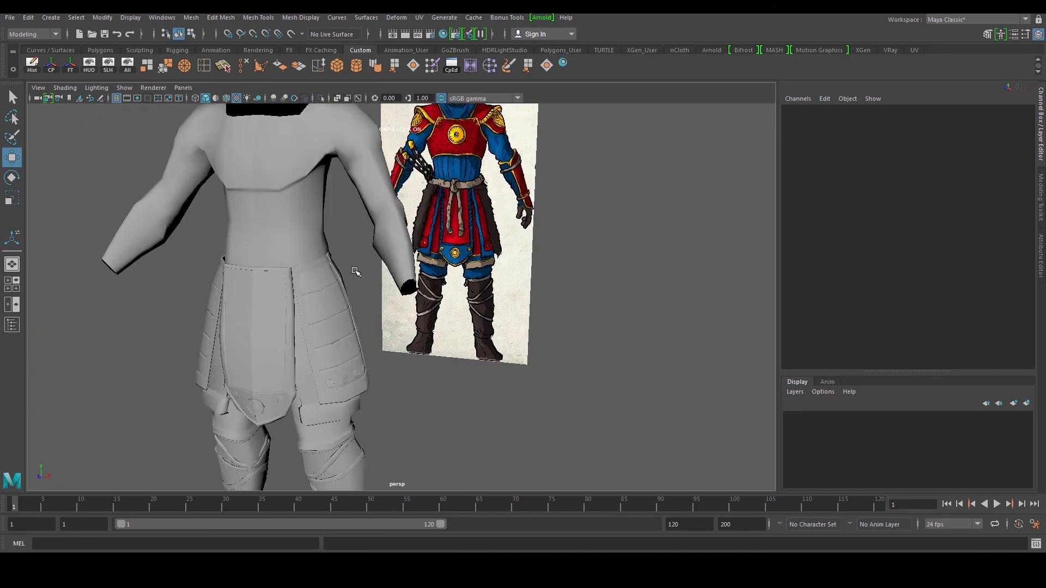
{"action": "left_click_drag", "start_coordinate": [355, 271], "coordinate": [373, 273], "text": "alt"}
{"action": "middle_click_drag", "start_coordinate": [374, 273], "coordinate": [370, 295], "text": "alt"}
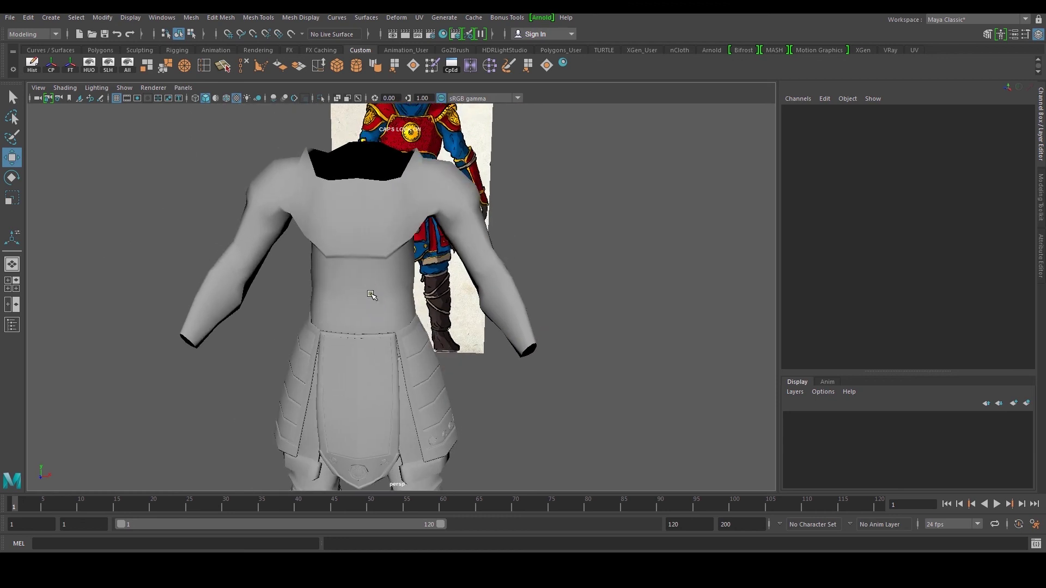
Create a NURBS circle, raise it to about Y 0.751 and scale it uniformly to about 1.462 around the waist.
{"action": "left_click", "coordinate": [57, 18]}
{"action": "mouse_move", "coordinate": [85, 70]}
{"action": "mouse_move", "coordinate": [98, 48]}
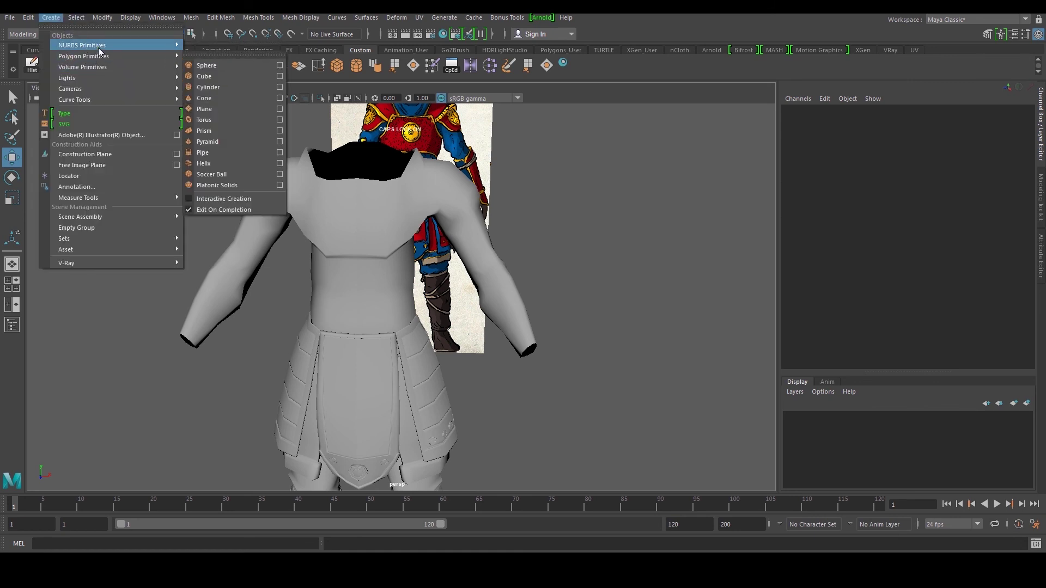
{"action": "left_click", "coordinate": [247, 120]}
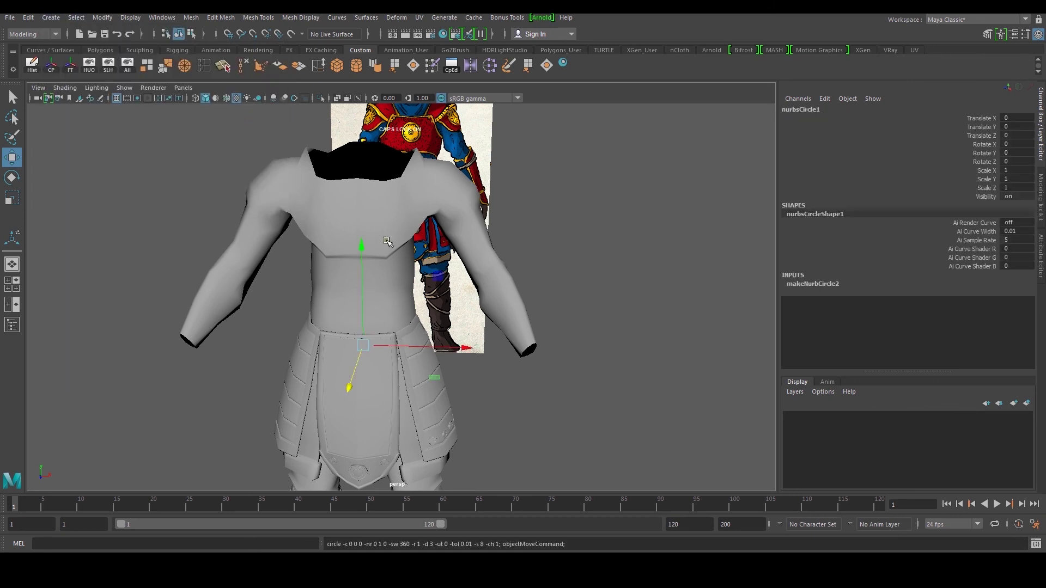
{"action": "left_click_drag", "start_coordinate": [374, 261], "coordinate": [377, 231]}
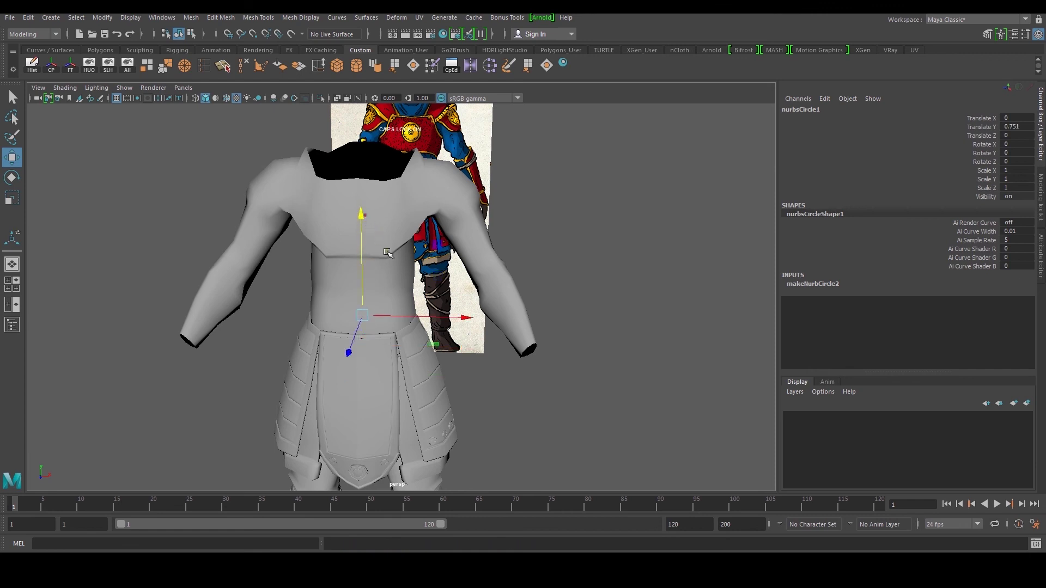
{"action": "key", "text": "r"}
{"action": "mouse_move", "coordinate": [363, 316]}
{"action": "left_mouse_down"}
{"action": "mouse_move", "coordinate": [403, 324]}
{"action": "mouse_move", "coordinate": [381, 299]}
{"action": "mouse_move", "coordinate": [355, 305]}
{"action": "mouse_move", "coordinate": [429, 299]}
{"action": "mouse_move", "coordinate": [357, 329]}
{"action": "left_mouse_up"}
{"action": "key", "text": "f"}
{"action": "key", "text": "w"}
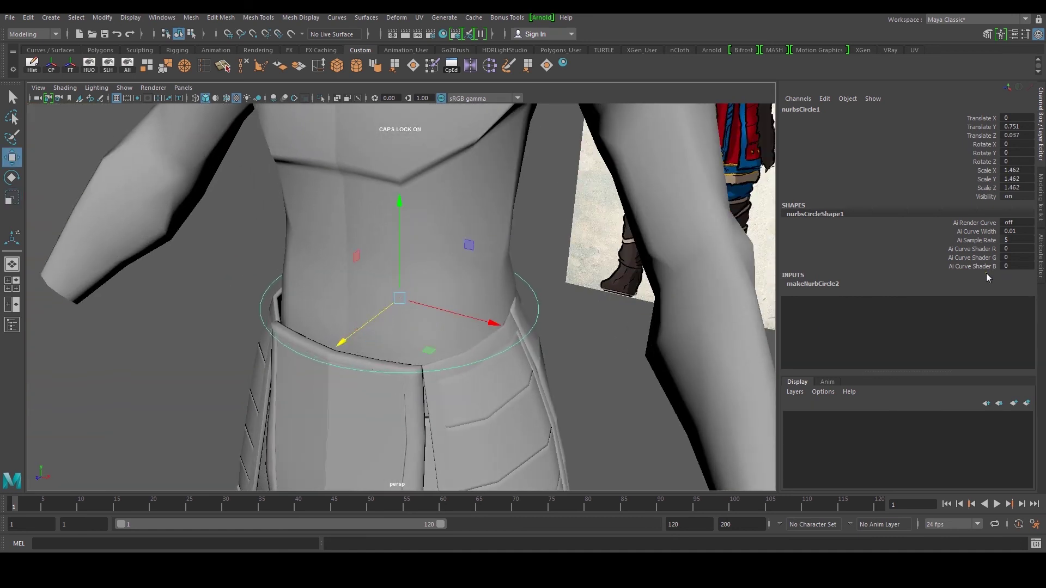
Set the NURBS circle's number of sections to 16.
{"action": "left_click", "coordinate": [824, 285]}
{"action": "scroll", "coordinate": [961, 335], "scroll_direction": "down", "scroll_amount": 1}
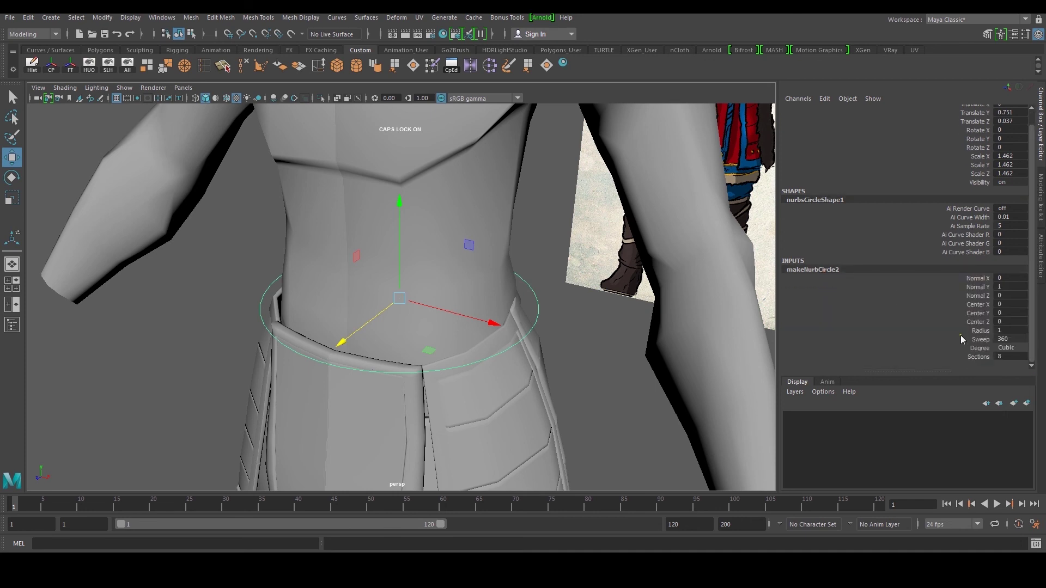
{"action": "left_click", "coordinate": [1004, 357]}
{"action": "key", "text": "Return"}
Narrow the circle to an X scale of about 1.314 and compare it with the reference belt in the front view.
{"action": "left_click_drag", "start_coordinate": [449, 403], "coordinate": [493, 388], "text": "alt"}
{"action": "left_click_drag", "start_coordinate": [482, 347], "coordinate": [489, 340], "text": "alt"}
{"action": "right_click_drag", "start_coordinate": [476, 326], "coordinate": [511, 312], "text": "alt"}
{"action": "middle_click_drag", "start_coordinate": [511, 312], "coordinate": [470, 323], "text": "alt"}
{"action": "key", "text": "r"}
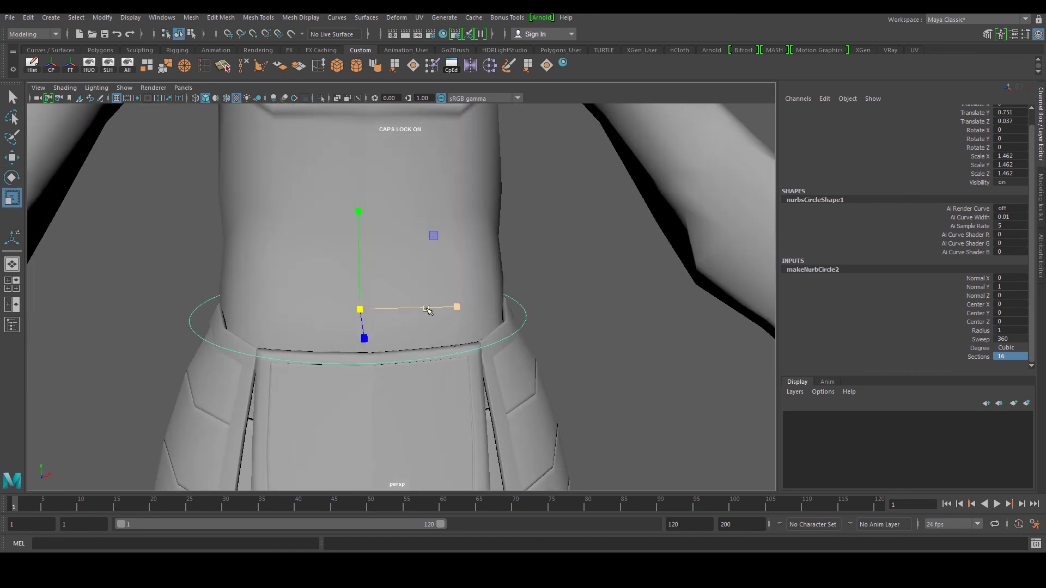
{"action": "mouse_move", "coordinate": [459, 306]}
{"action": "left_mouse_down"}
{"action": "mouse_move", "coordinate": [444, 309]}
{"action": "mouse_move", "coordinate": [457, 307]}
{"action": "left_mouse_up"}
{"action": "key", "text": "space"}
{"action": "key", "text": "space"}
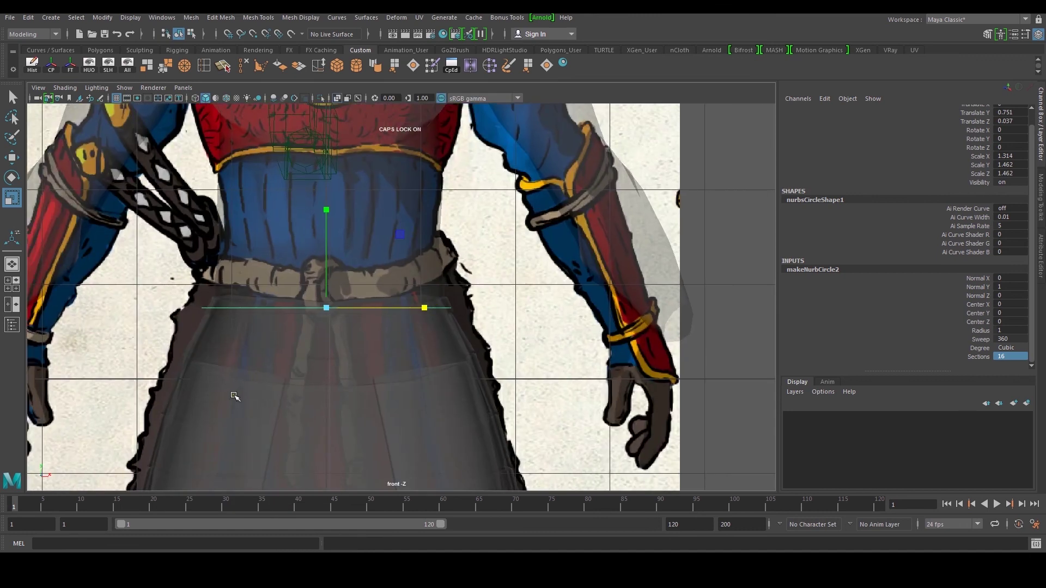
{"action": "key", "text": "w"}
{"action": "key", "text": "x"}
{"action": "left_click_drag", "start_coordinate": [388, 308], "coordinate": [324, 310]}
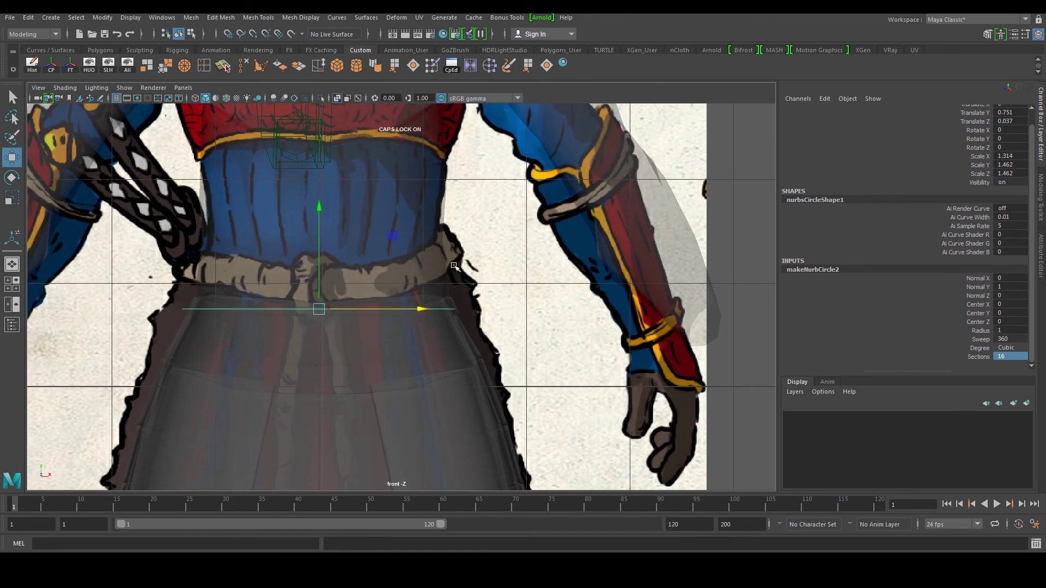
{"action": "key", "text": "space"}
{"action": "key", "text": "space"}
Switch the circle to control vertices and move the side points to follow the upper rim of the hip plates.
{"action": "left_click_drag", "start_coordinate": [517, 266], "coordinate": [521, 278], "text": "alt"}
{"action": "right_click_drag", "start_coordinate": [521, 279], "coordinate": [518, 262]}
{"action": "left_click_drag", "start_coordinate": [523, 267], "coordinate": [443, 383], "text": "alt"}
{"action": "left_click_drag", "start_coordinate": [480, 354], "coordinate": [505, 347], "text": "alt"}
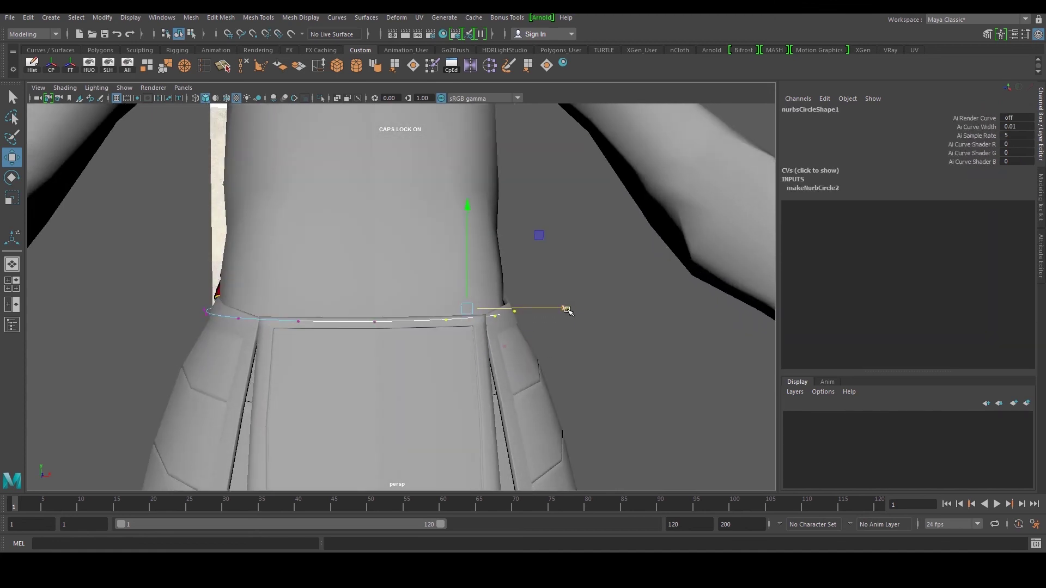
{"action": "left_click_drag", "start_coordinate": [568, 309], "coordinate": [376, 357]}
{"action": "left_click_drag", "start_coordinate": [478, 346], "coordinate": [495, 303], "text": "alt"}
{"action": "left_click_drag", "start_coordinate": [679, 222], "coordinate": [483, 328]}
{"action": "left_click_drag", "start_coordinate": [440, 300], "coordinate": [357, 358]}
Adjust the depth of the circle's rear control vertices so the curve hugs the top of the back plate.
{"action": "left_click_drag", "start_coordinate": [448, 422], "coordinate": [478, 441]}
{"action": "middle_click_drag", "start_coordinate": [461, 384], "coordinate": [427, 357], "text": "alt"}
{"action": "left_click_drag", "start_coordinate": [415, 328], "coordinate": [412, 309]}
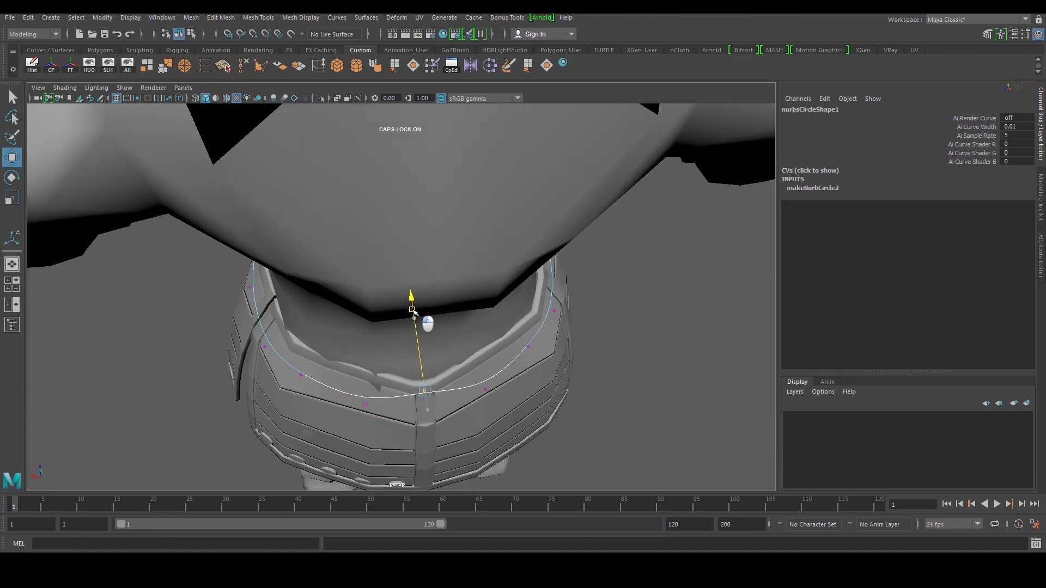
{"action": "left_click_drag", "start_coordinate": [351, 442], "coordinate": [392, 377]}
{"action": "left_click_drag", "start_coordinate": [471, 389], "coordinate": [496, 384], "text": "shift"}
{"action": "key", "text": "ctrl+z"}
{"action": "left_click_drag", "start_coordinate": [415, 309], "coordinate": [416, 301]}
{"action": "left_click_drag", "start_coordinate": [236, 397], "coordinate": [306, 335]}
{"action": "middle_click_drag", "start_coordinate": [434, 341], "coordinate": [367, 343], "text": "alt"}
{"action": "left_click_drag", "start_coordinate": [413, 393], "coordinate": [475, 342]}
{"action": "left_click_drag", "start_coordinate": [328, 271], "coordinate": [570, 216]}
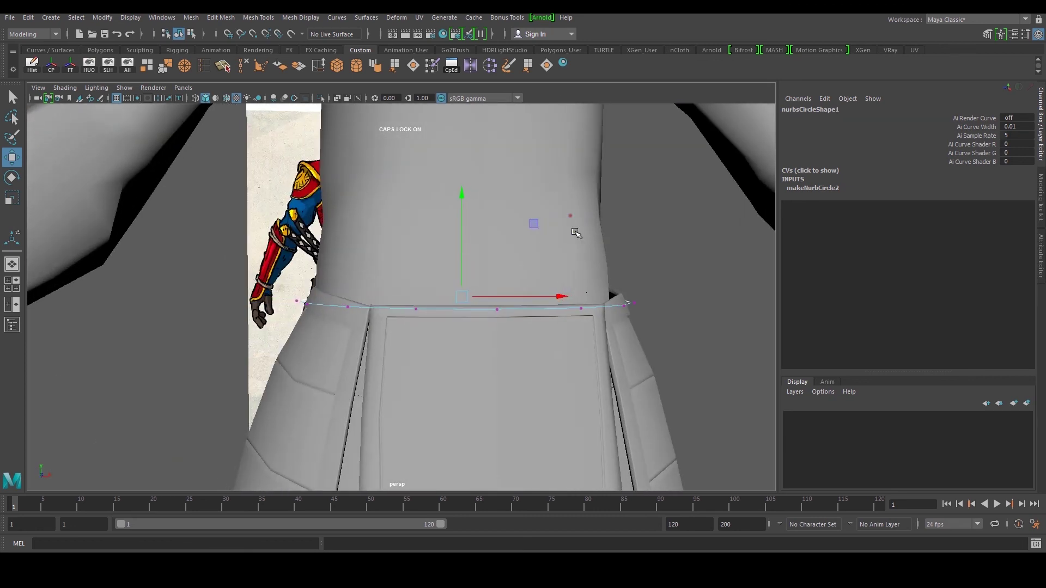
Return the circle to object mode, enlarge it to about 1.368 × 1.522 × 1.522 and raise it to about Y 0.783.
{"action": "middle_click_drag", "start_coordinate": [569, 216], "coordinate": [517, 237], "text": "alt"}
{"action": "right_click_drag", "start_coordinate": [570, 330], "coordinate": [627, 279]}
{"action": "left_click", "coordinate": [631, 278]}
{"action": "left_click_drag", "start_coordinate": [563, 323], "coordinate": [564, 337], "text": "alt"}
{"action": "left_click", "coordinate": [563, 341]}
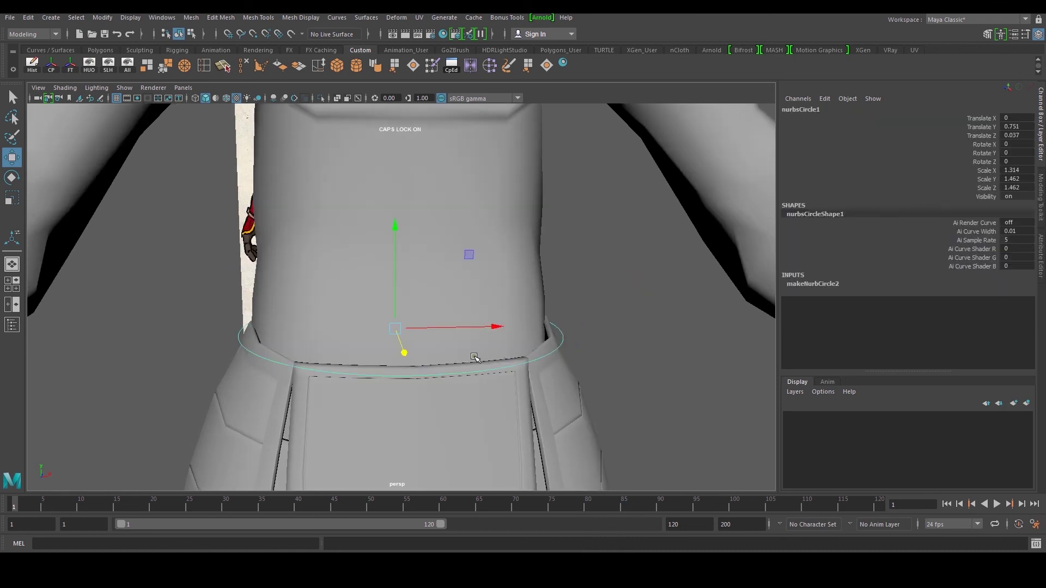
{"action": "key", "text": "r"}
{"action": "left_click_drag", "start_coordinate": [396, 330], "coordinate": [416, 336]}
{"action": "key", "text": "w"}
{"action": "left_click_drag", "start_coordinate": [397, 231], "coordinate": [410, 233]}
{"action": "left_click", "coordinate": [603, 303]}
{"action": "scroll", "coordinate": [589, 334], "scroll_direction": "down", "scroll_amount": 4}
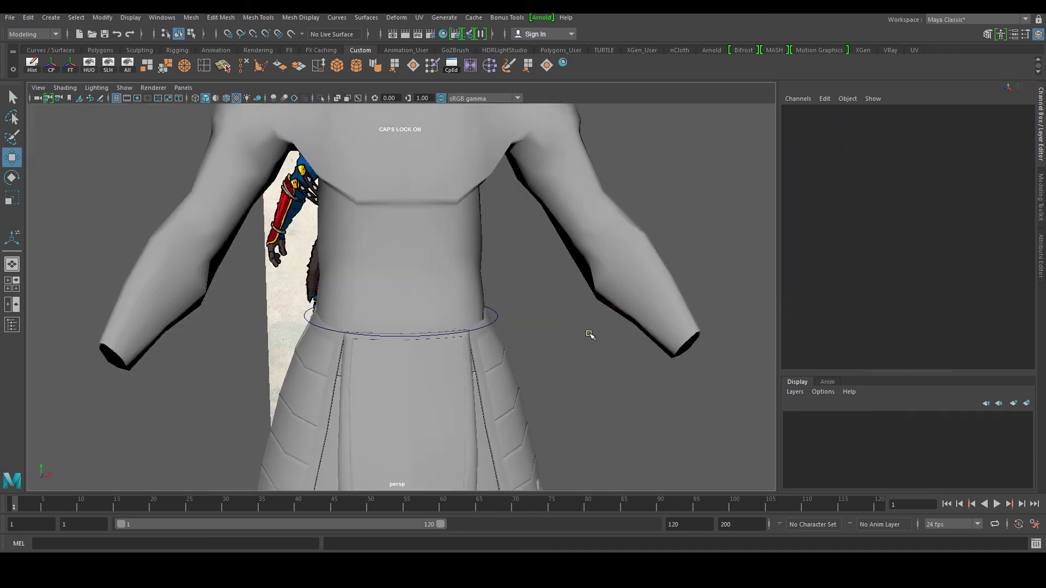
{"action": "left_click_drag", "start_coordinate": [528, 334], "coordinate": [542, 329], "text": "alt"}
{"action": "left_click", "coordinate": [496, 311]}
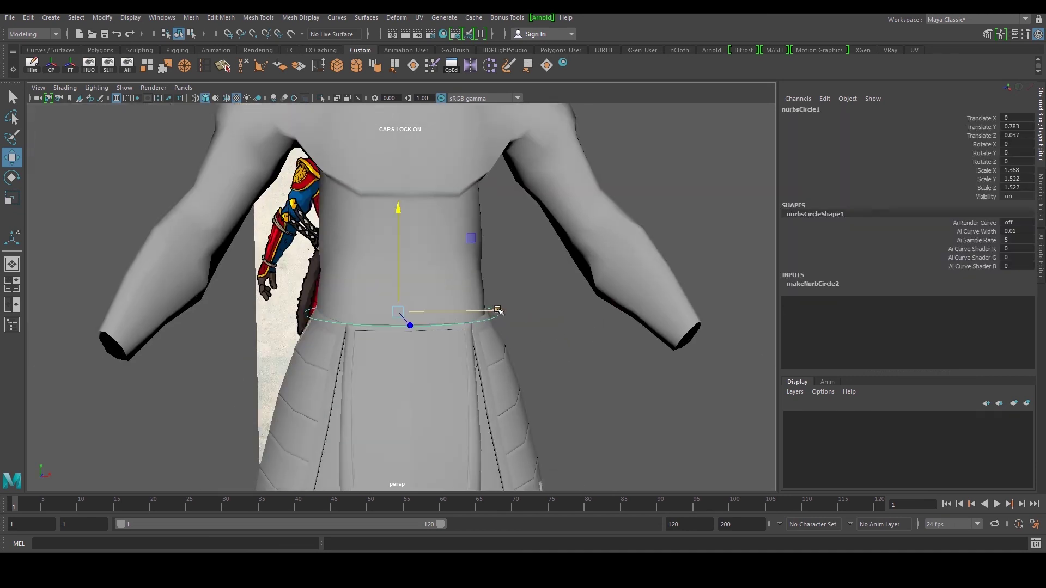